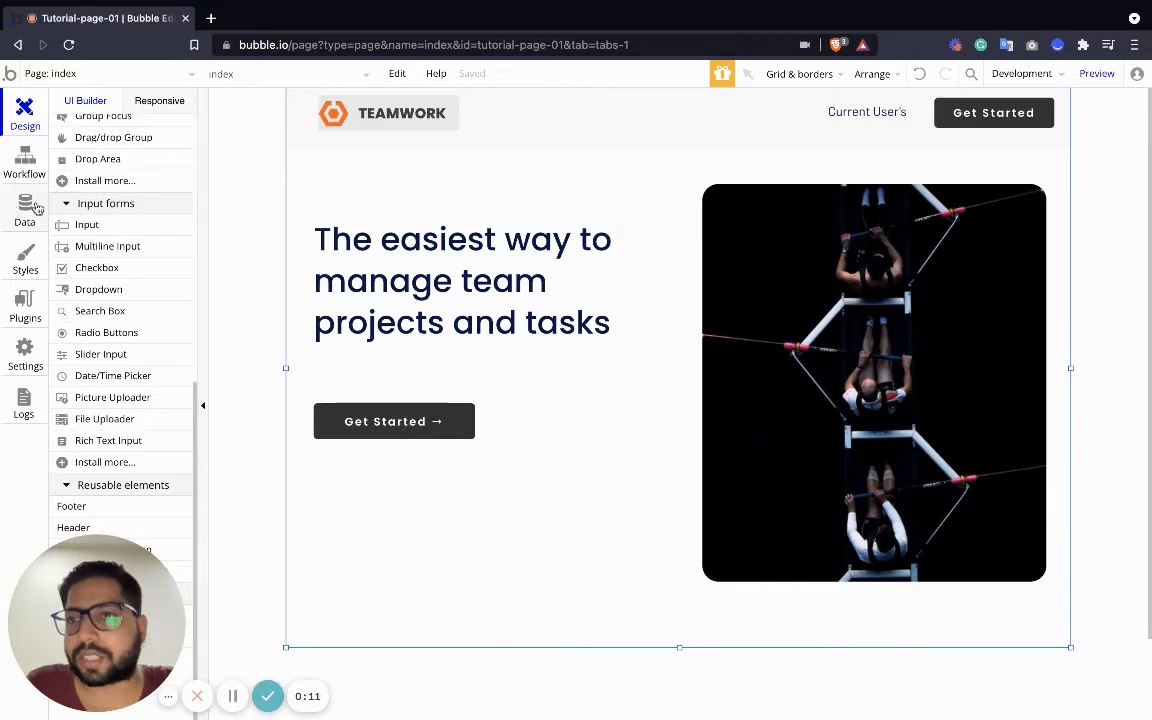
Create a new custom data type named 'Workspace' in the Data tab
left_click(28, 192)
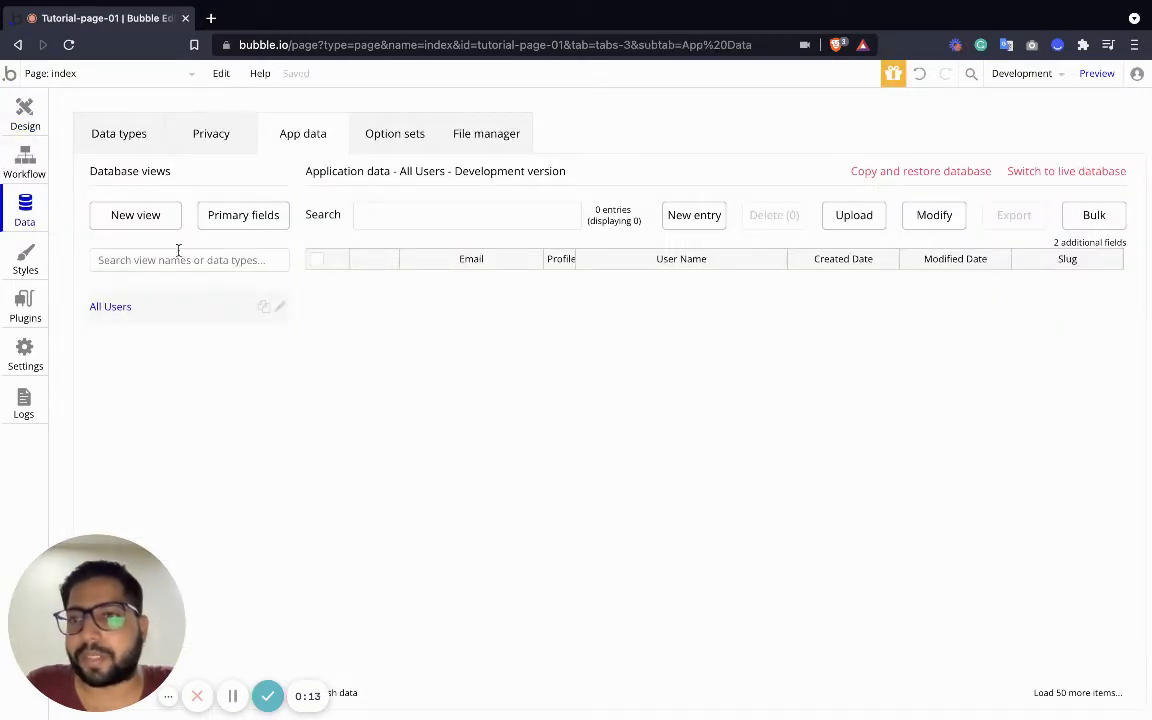
left_click(108, 130)
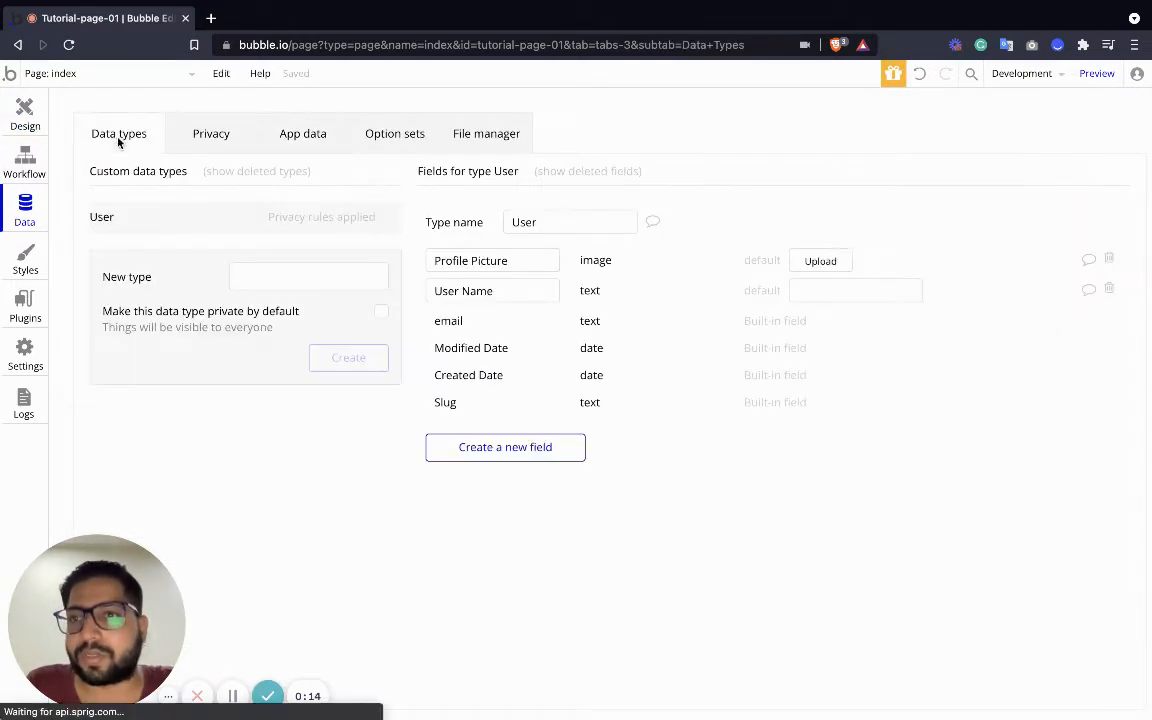
left_click(294, 279)
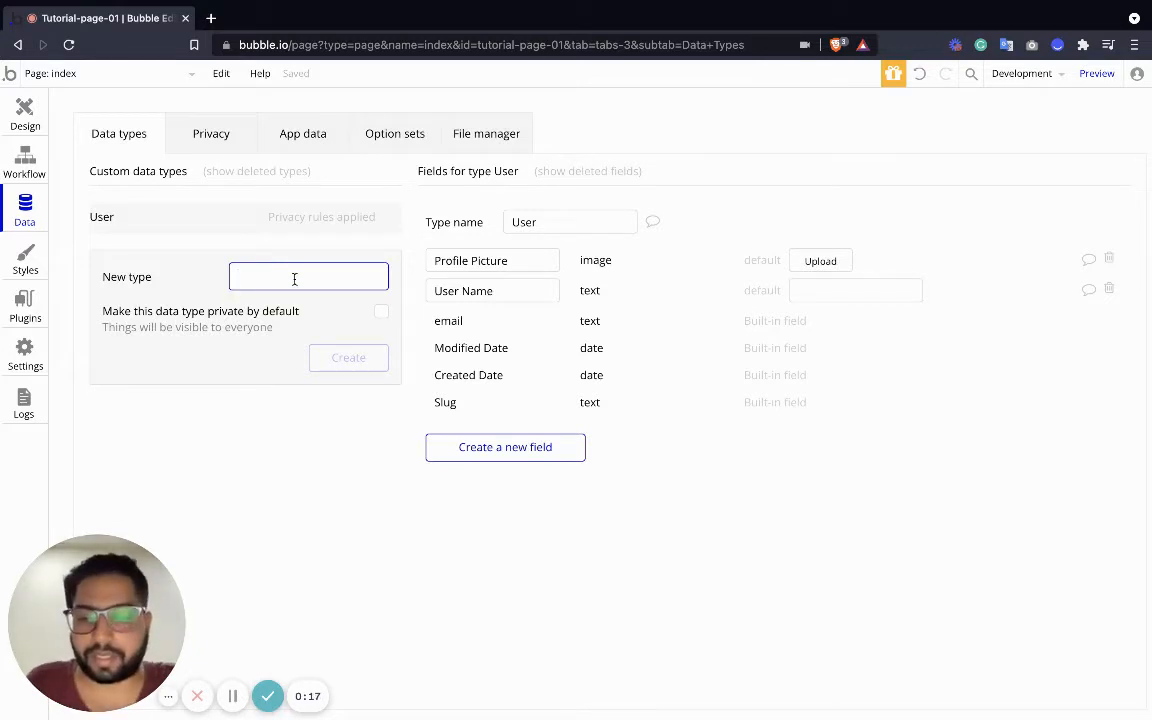
type("Wro")
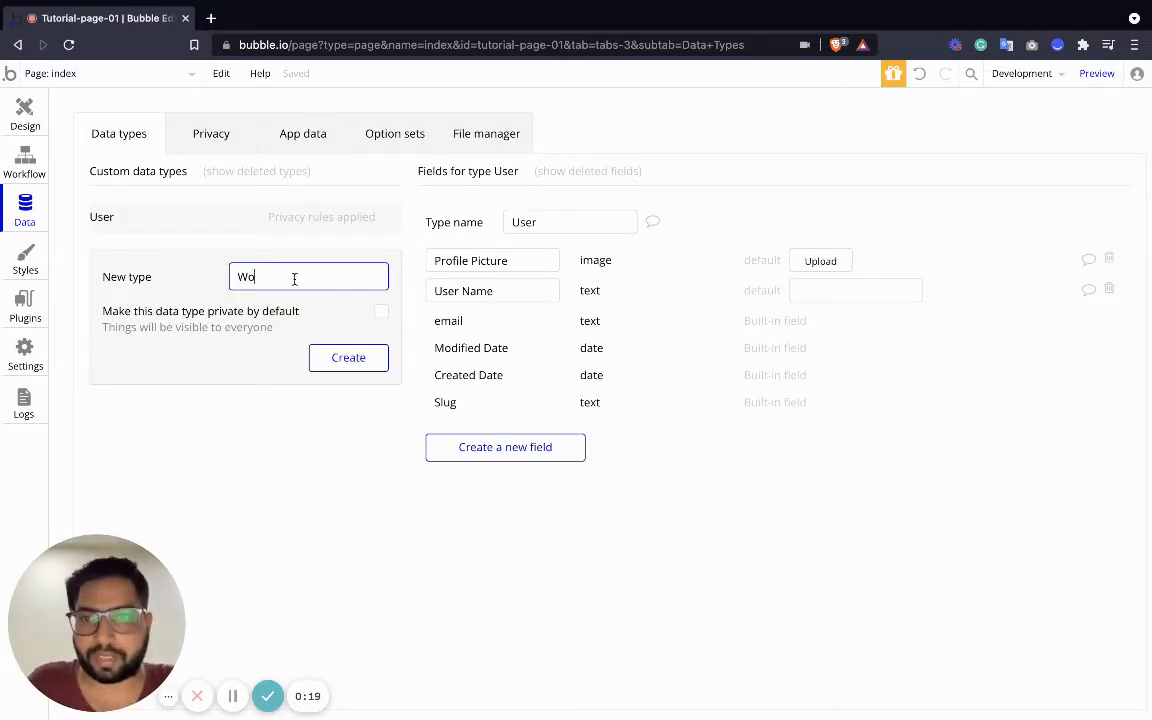
type("rkspace")
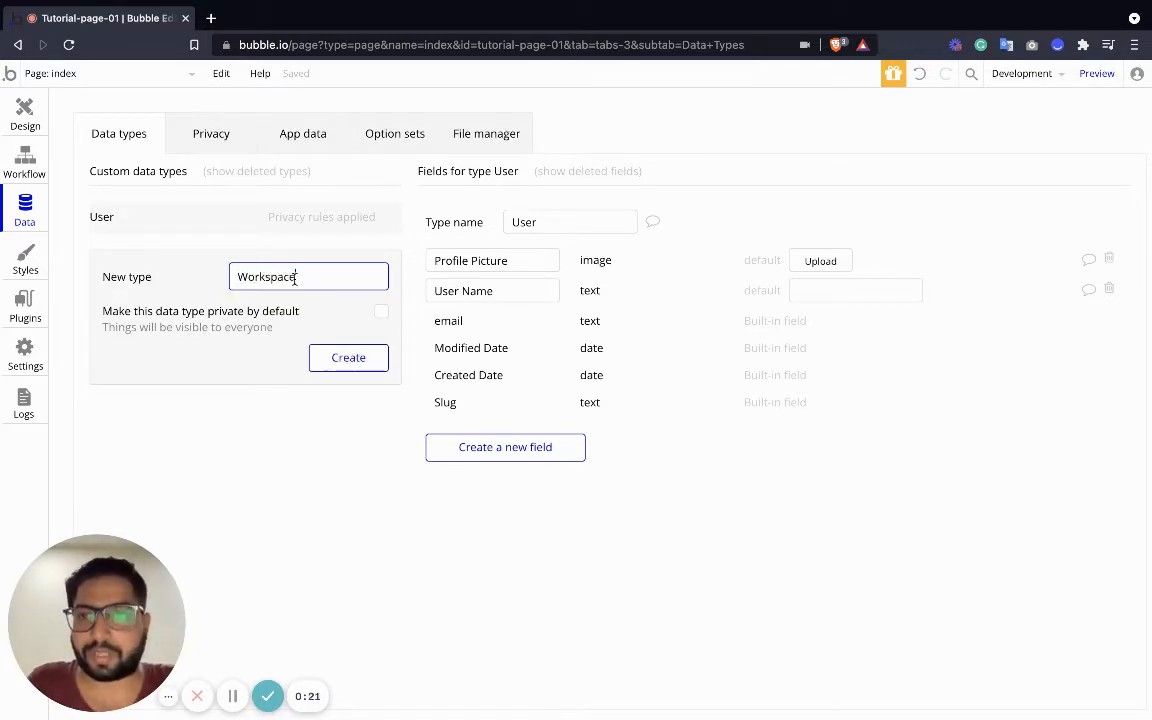
left_click(342, 358)
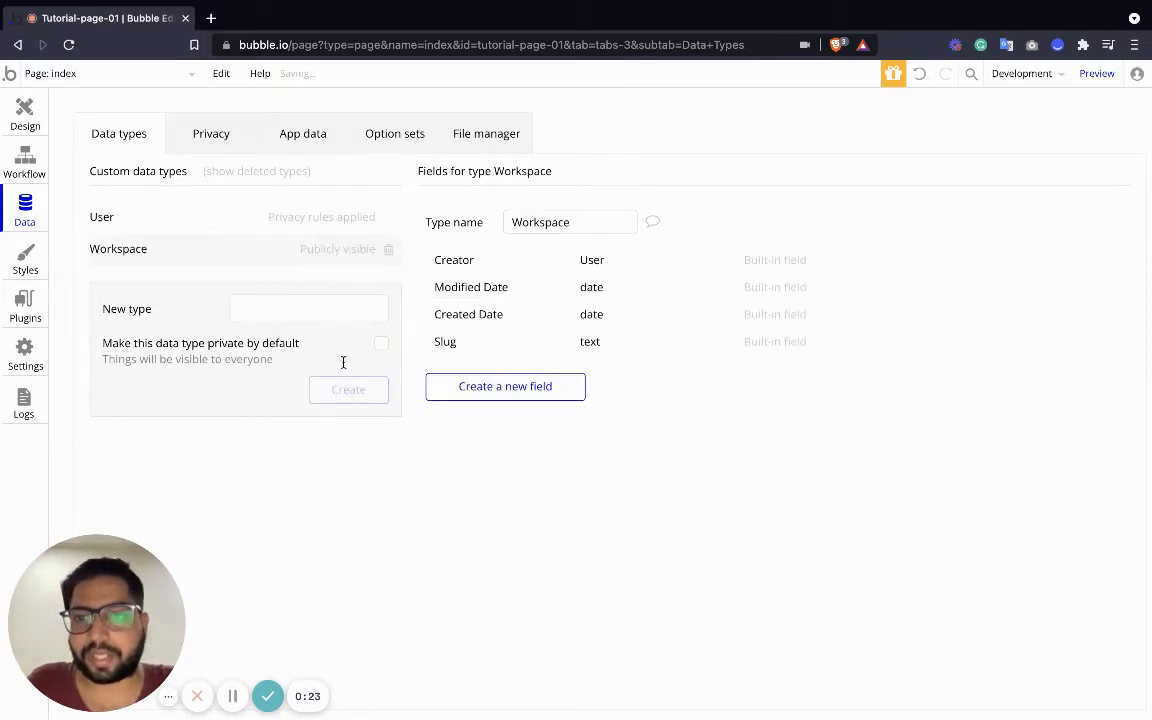
Add a text field called 'Workspace Name' to Workspace
left_click(507, 390)
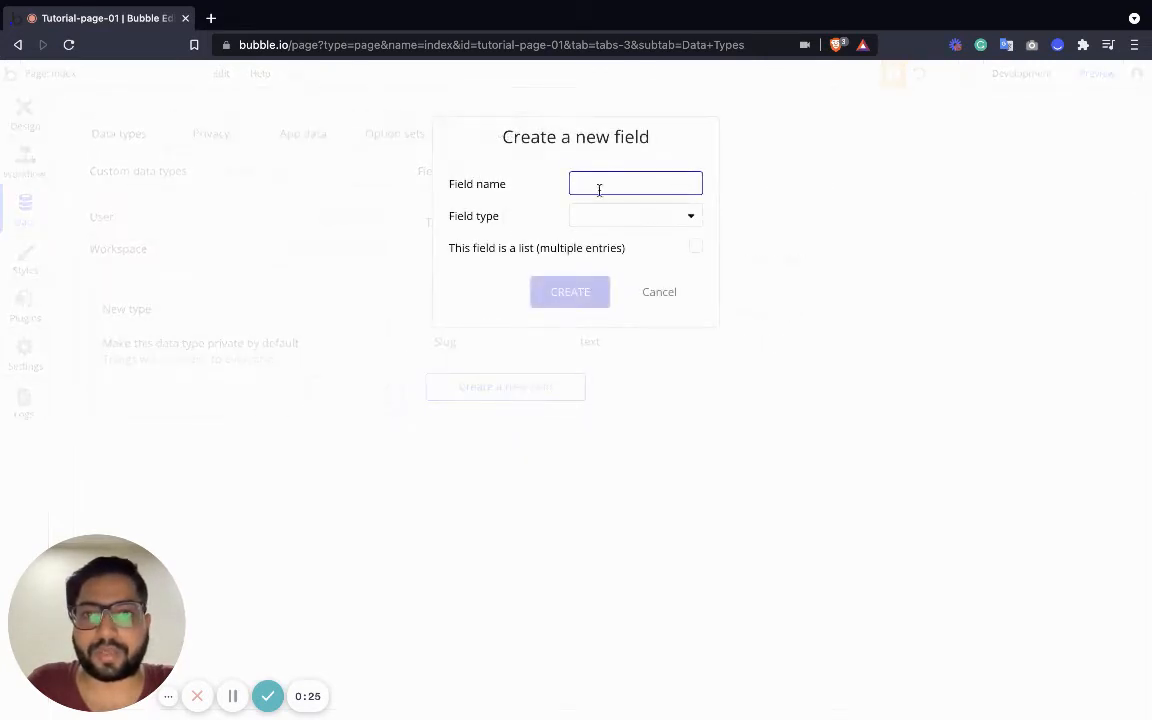
type("Workspace ")
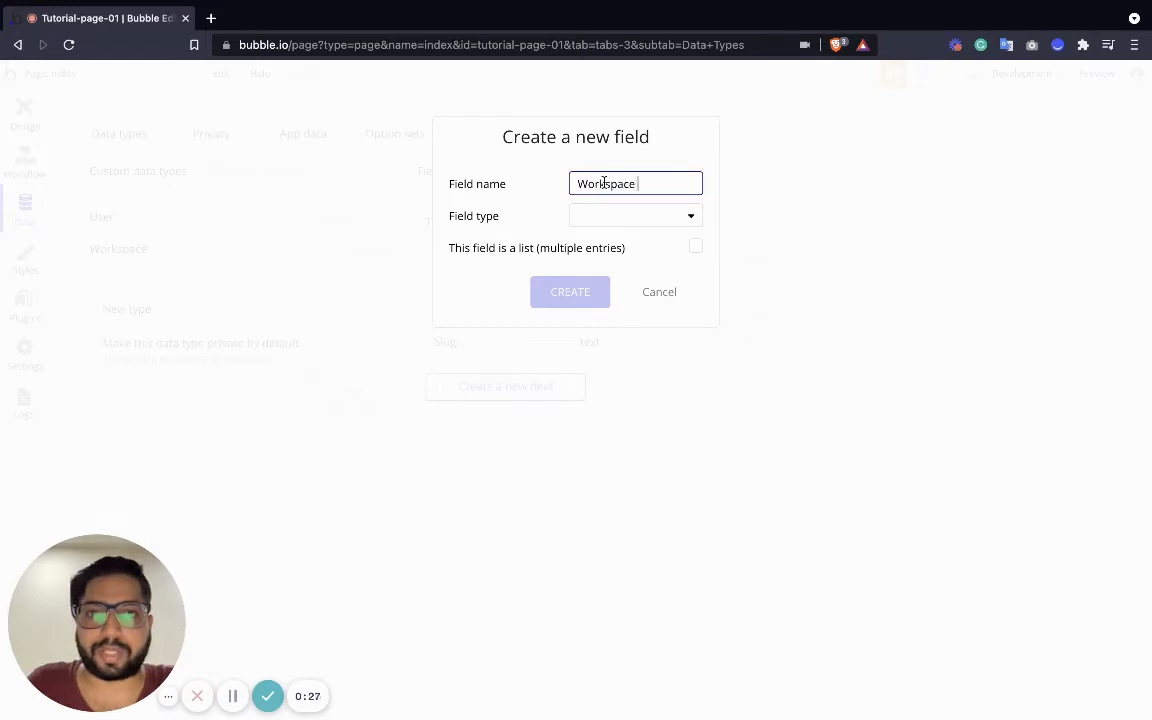
type("Name")
left_click(609, 216)
left_click(600, 240)
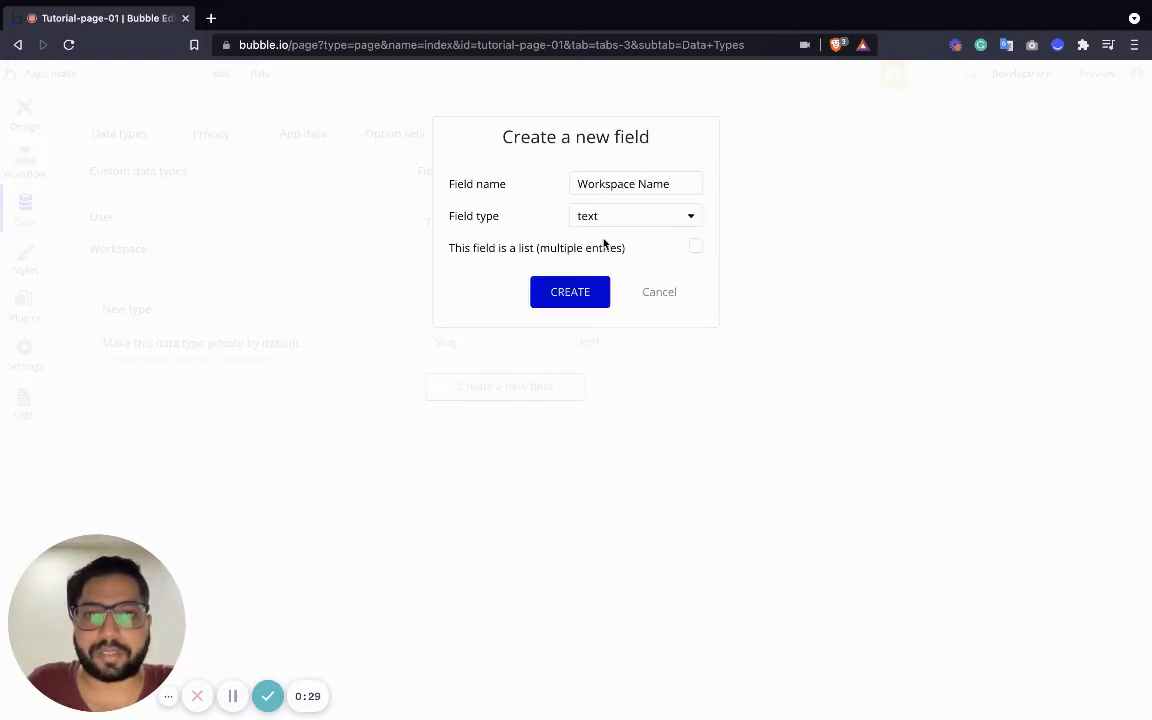
left_click(588, 290)
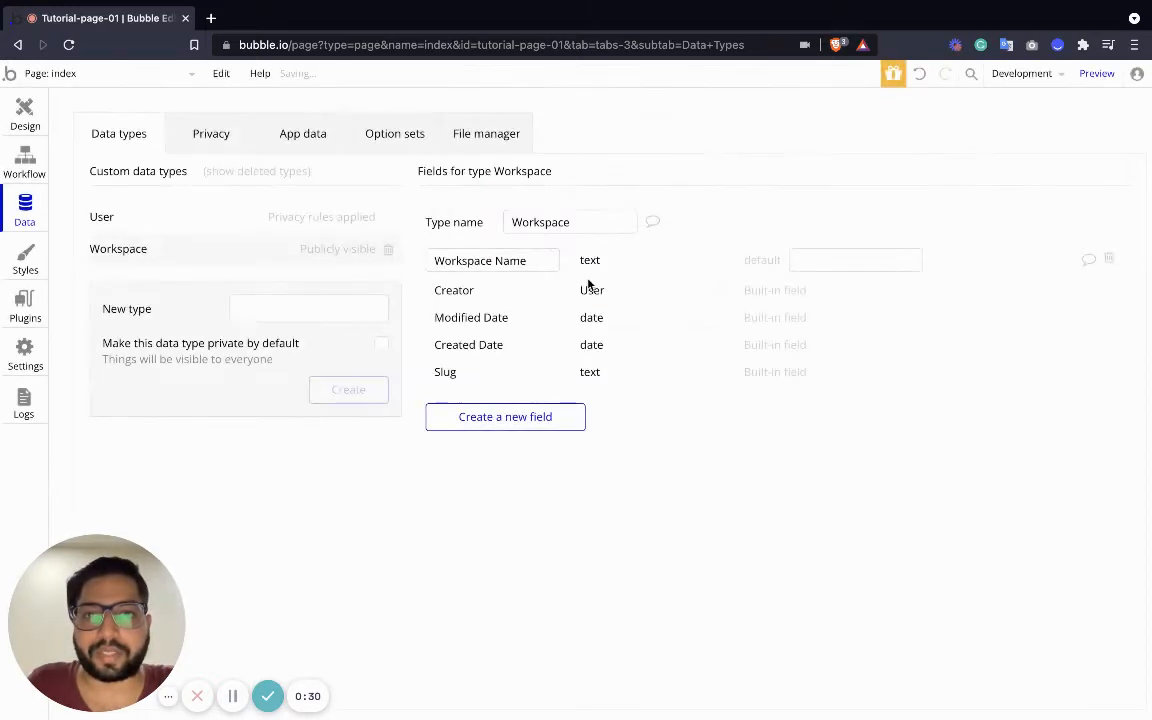
Add a 'Workspace User' field to Workspace that holds a list of Users
left_click(530, 416)
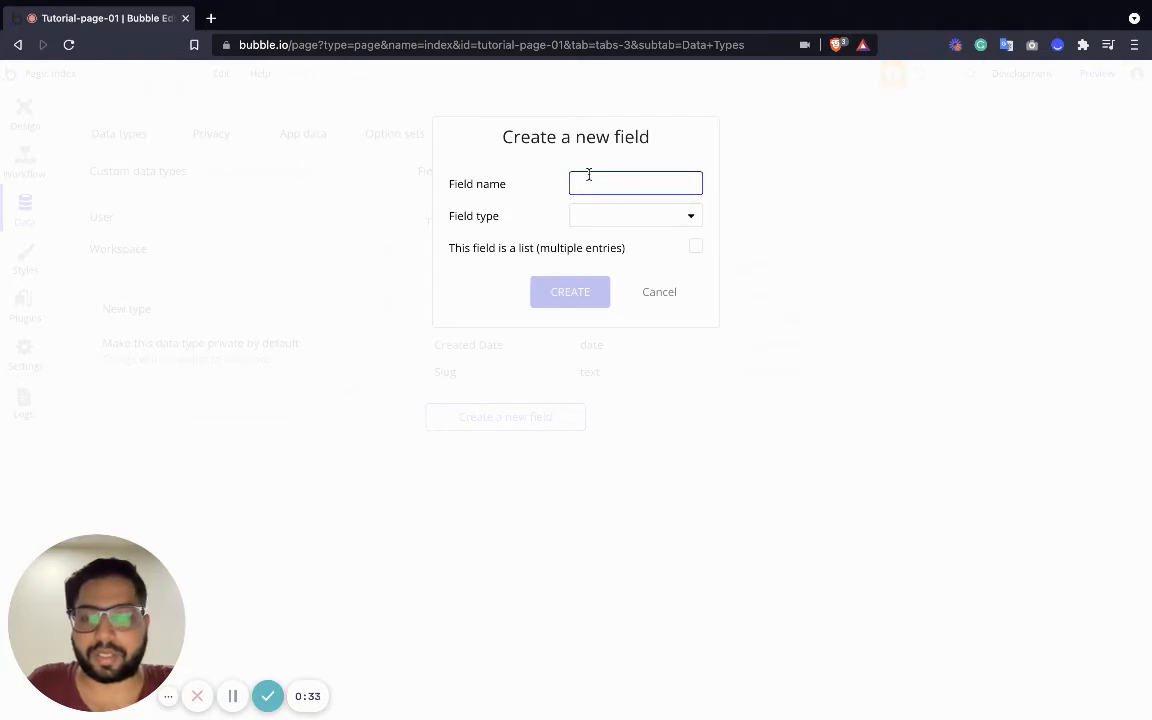
type("LiLi")
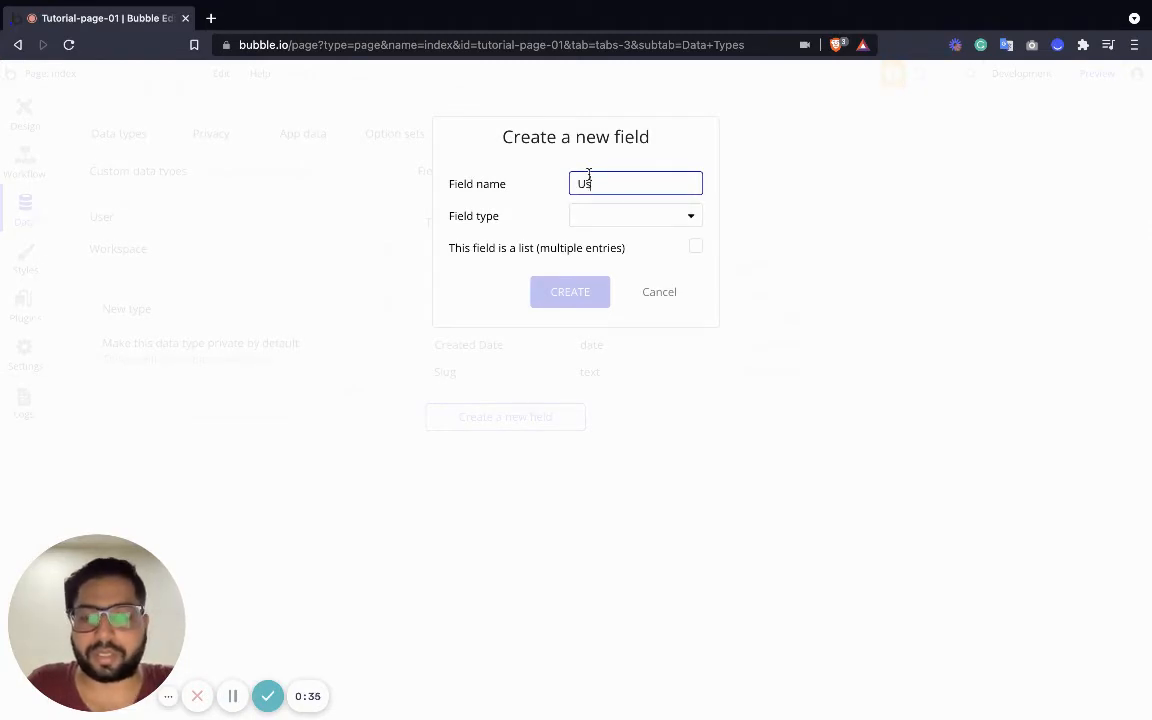
key("BackSpace")
key("BackSpace")
type("Workspace User")
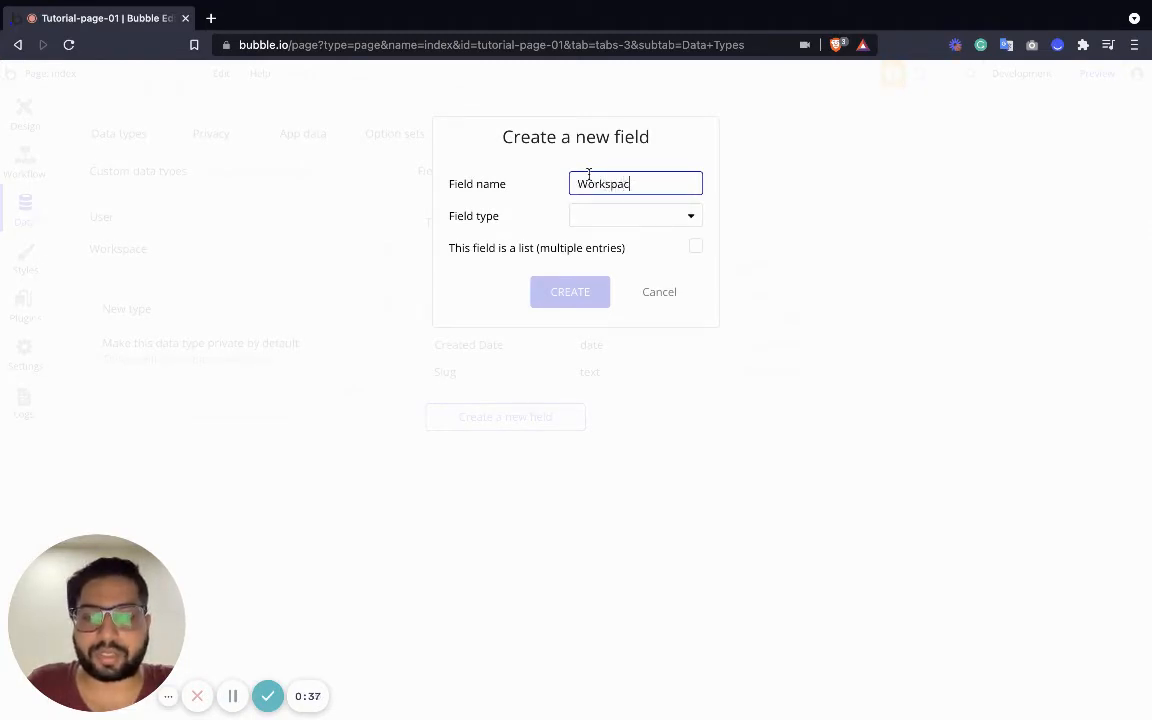
left_click(633, 215)
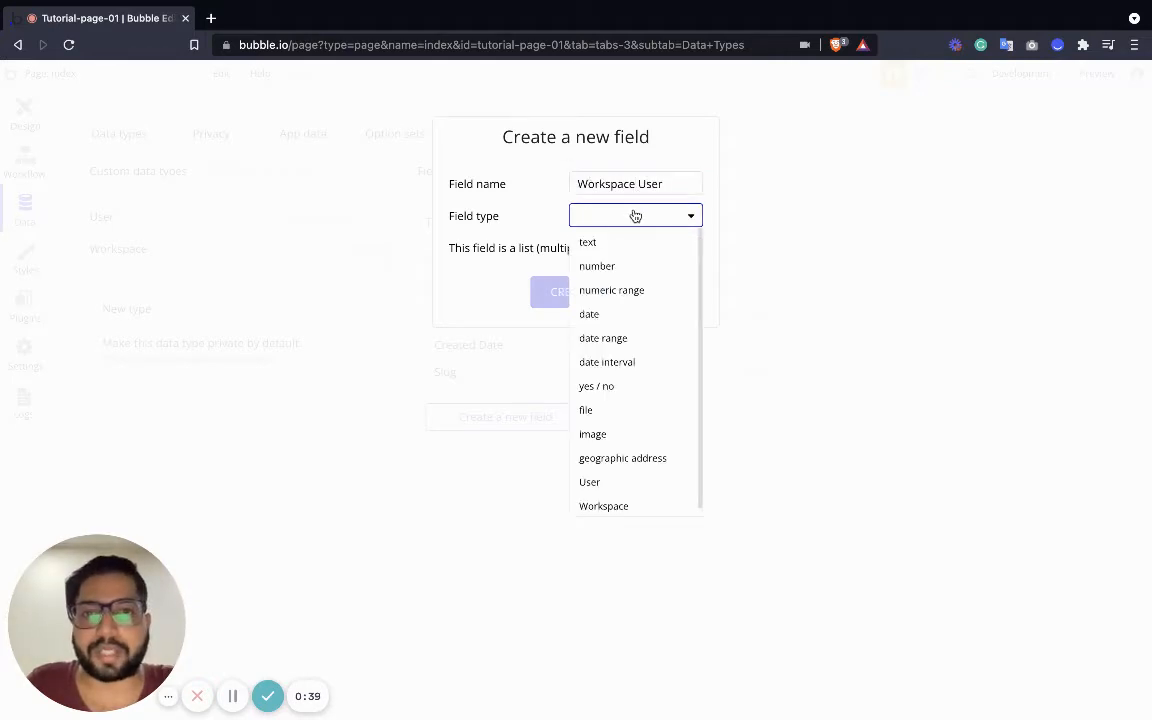
scroll(630, 450, "down", 1)
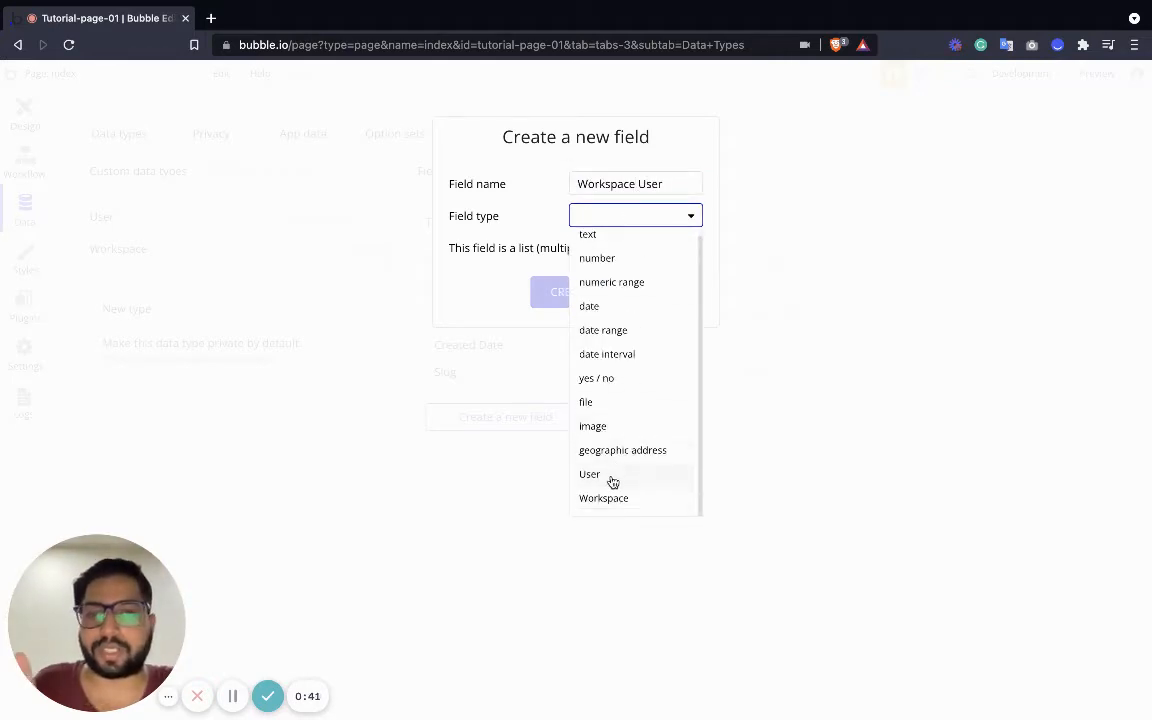
left_click(612, 475)
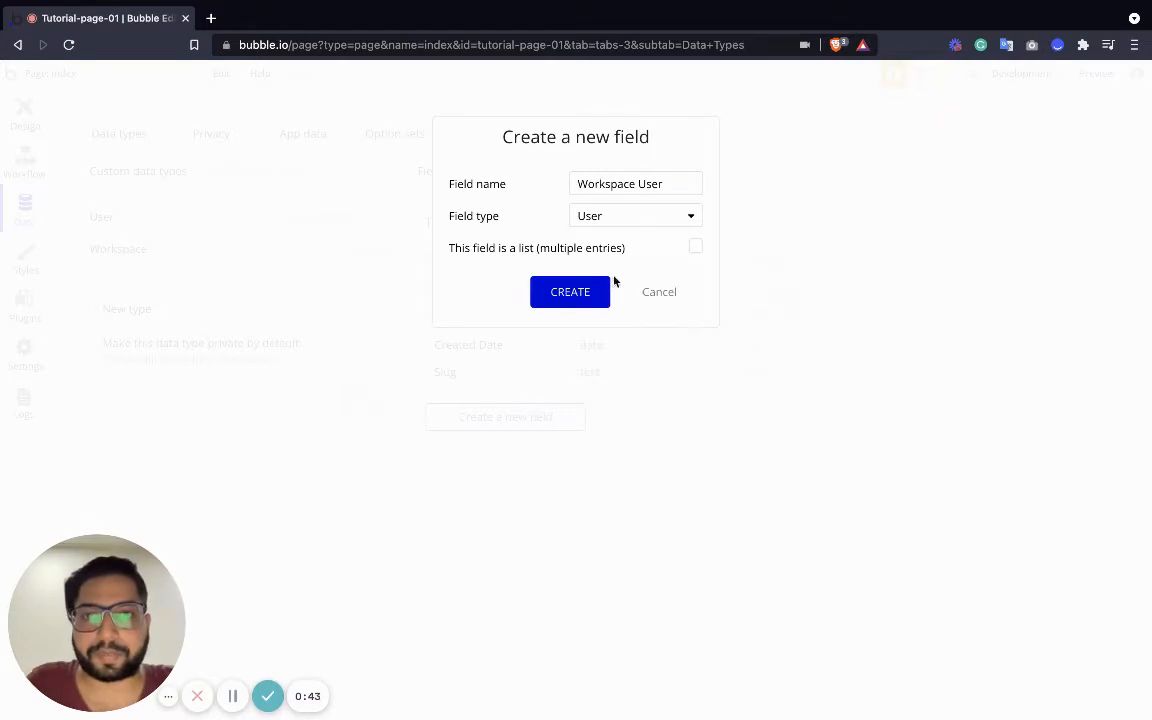
left_click(571, 249)
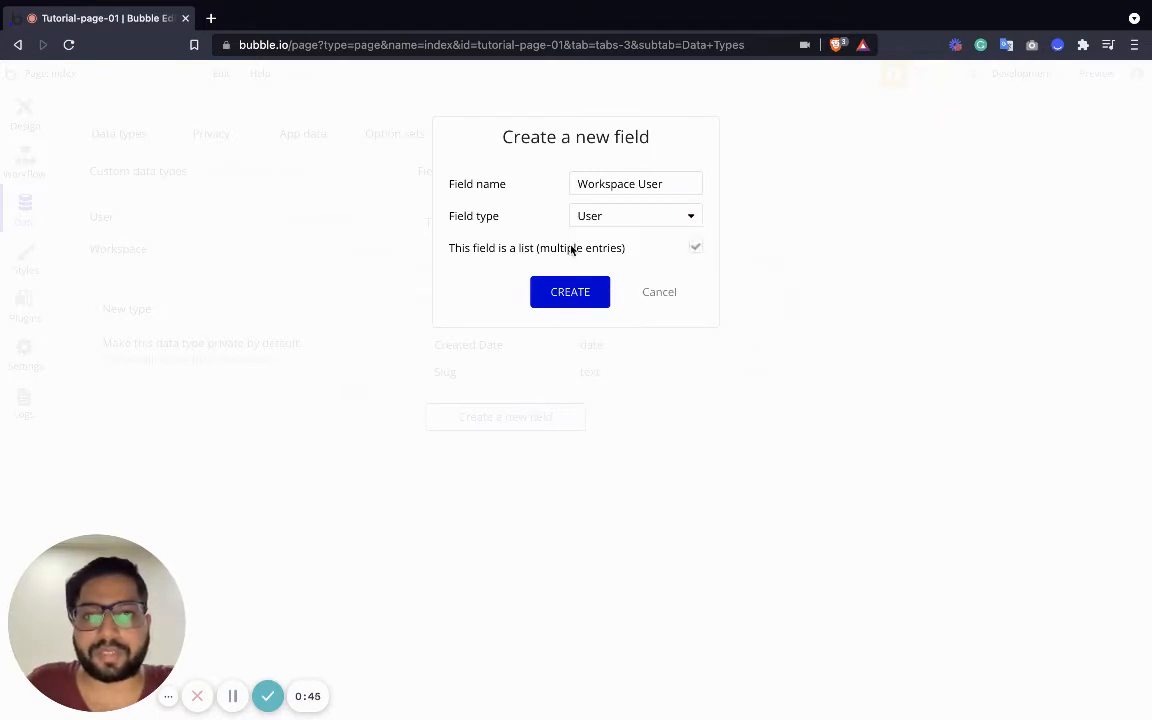
left_click(571, 300)
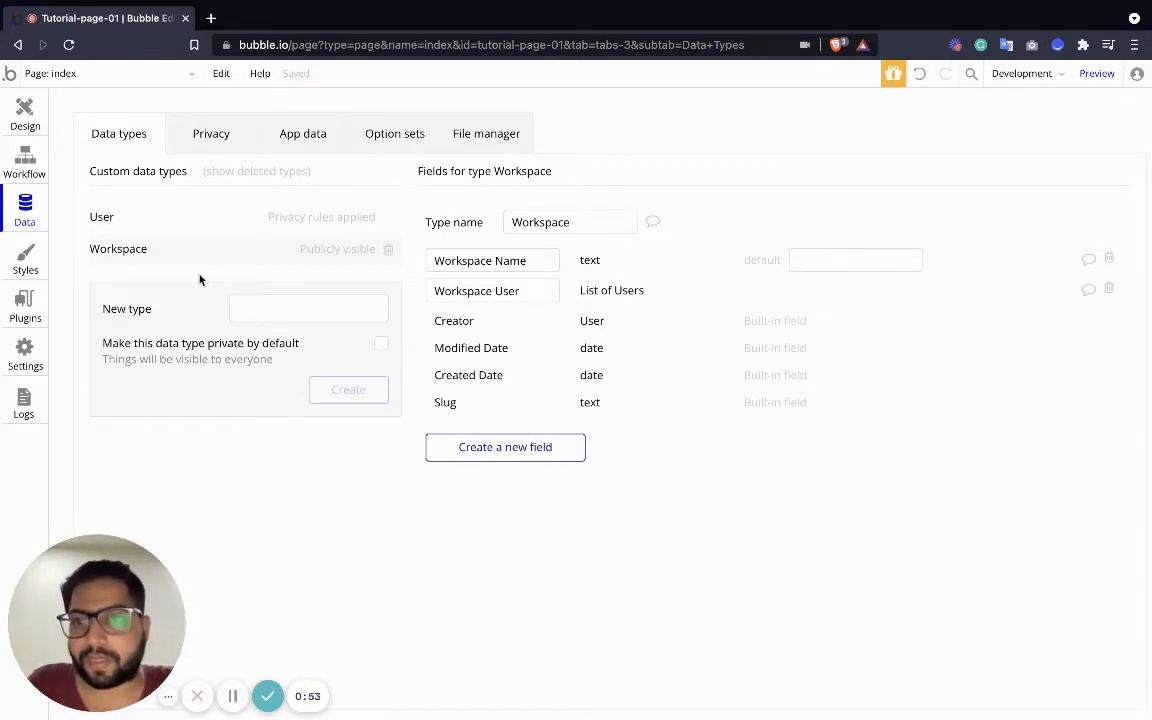
left_click(273, 311)
Create the 'Project' data type with a 'Project Name' text field
type("S")
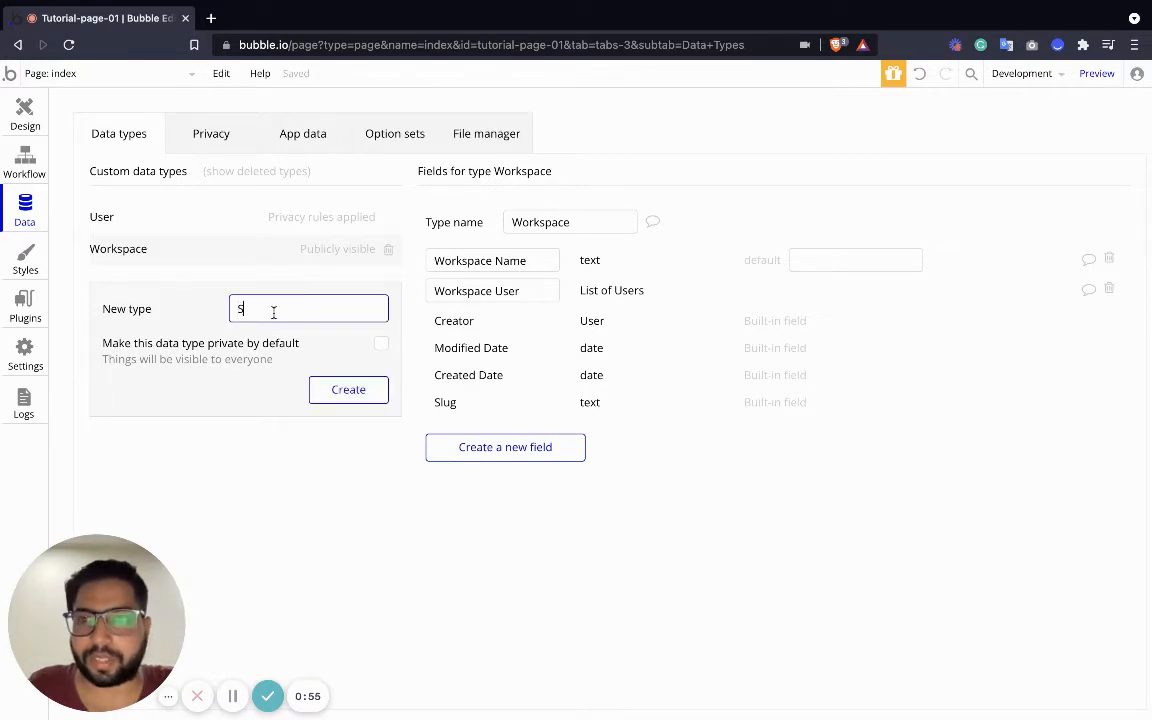
key("BackSpace")
type("Project")
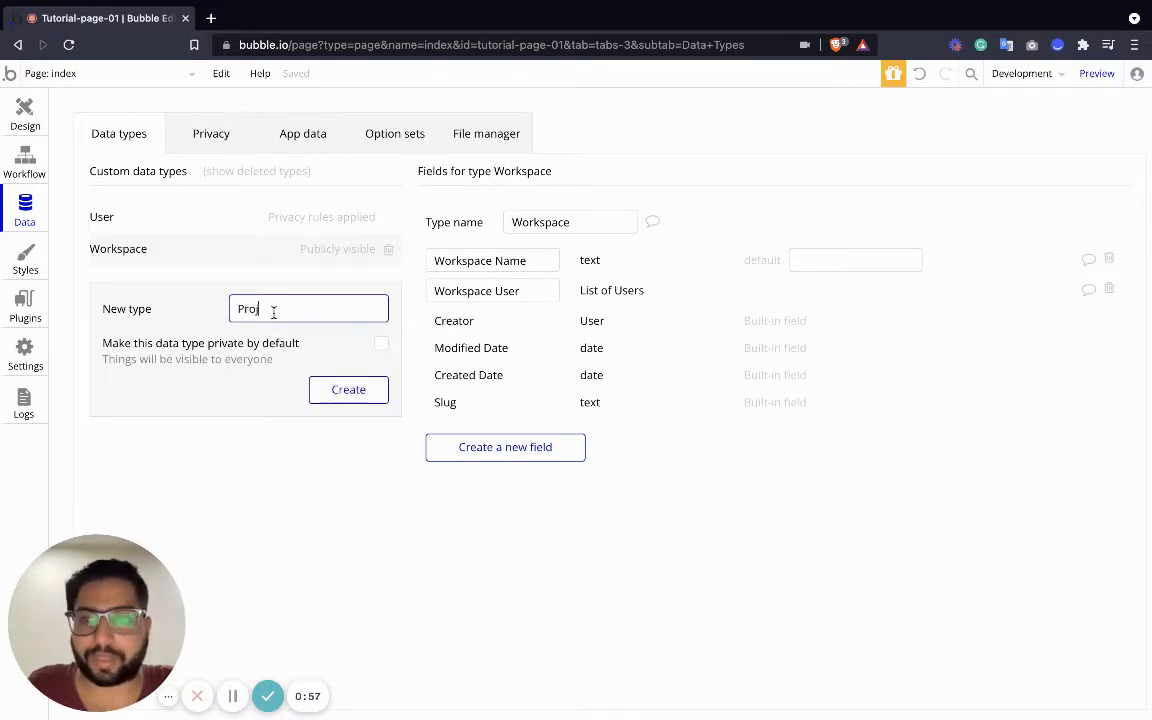
left_click(352, 390)
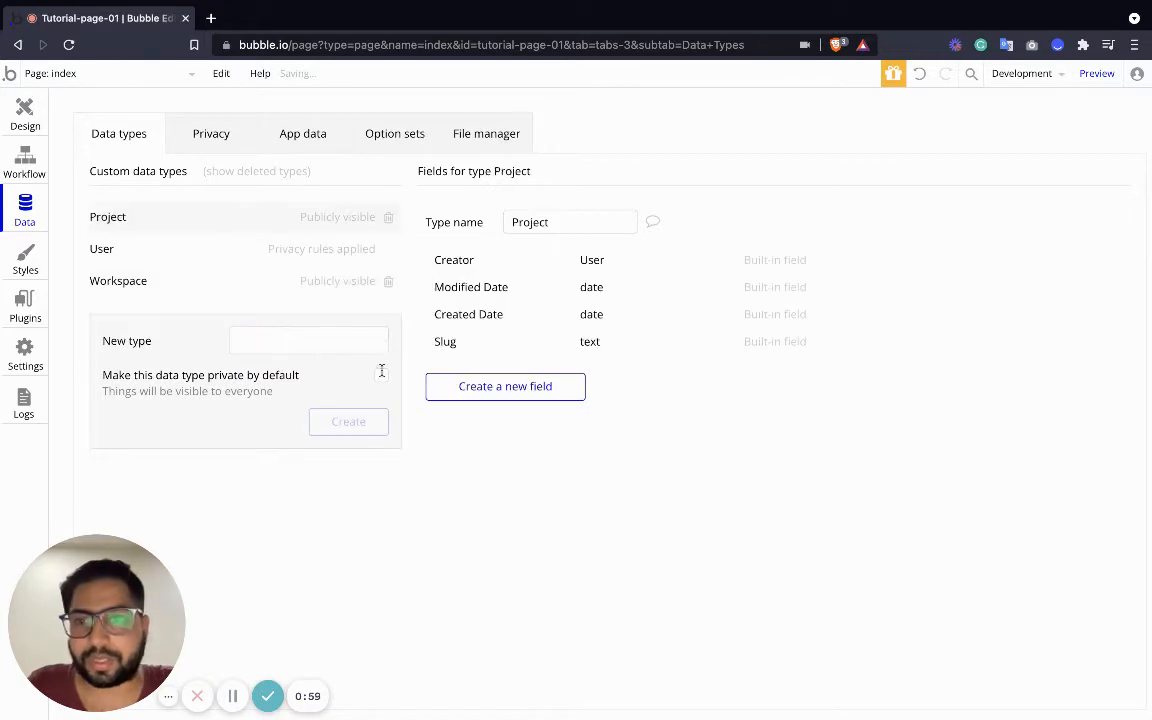
left_click(505, 388)
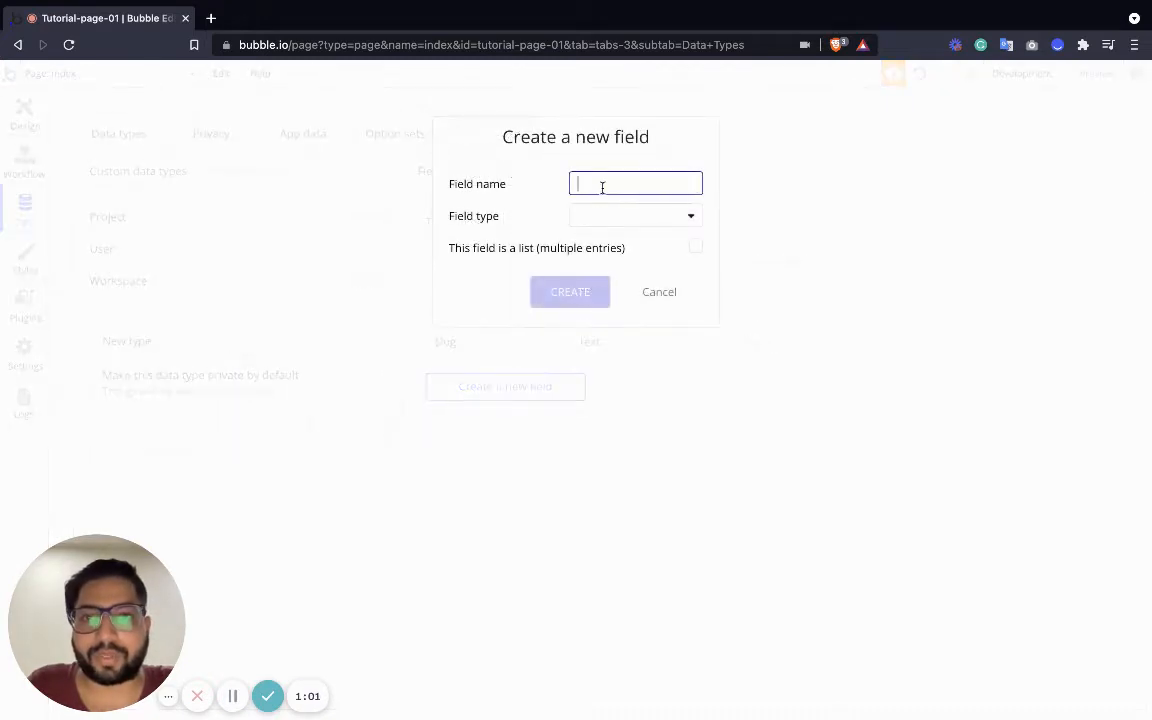
type("Project Name")
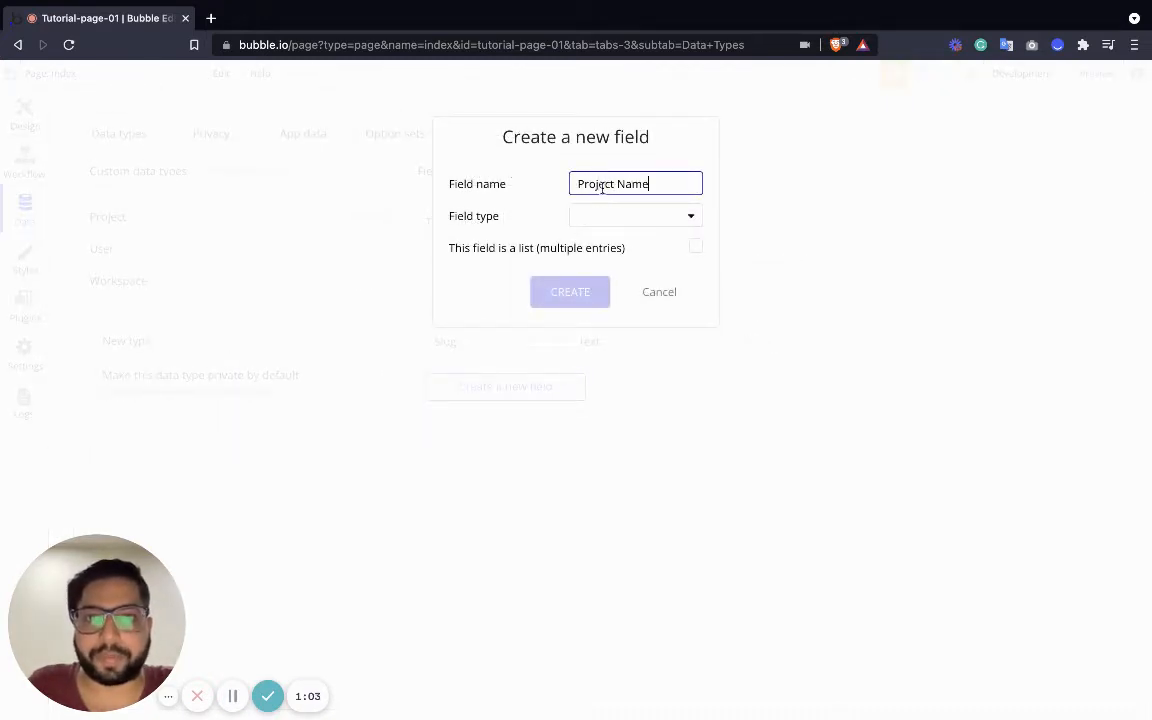
left_click(653, 218)
left_click(612, 242)
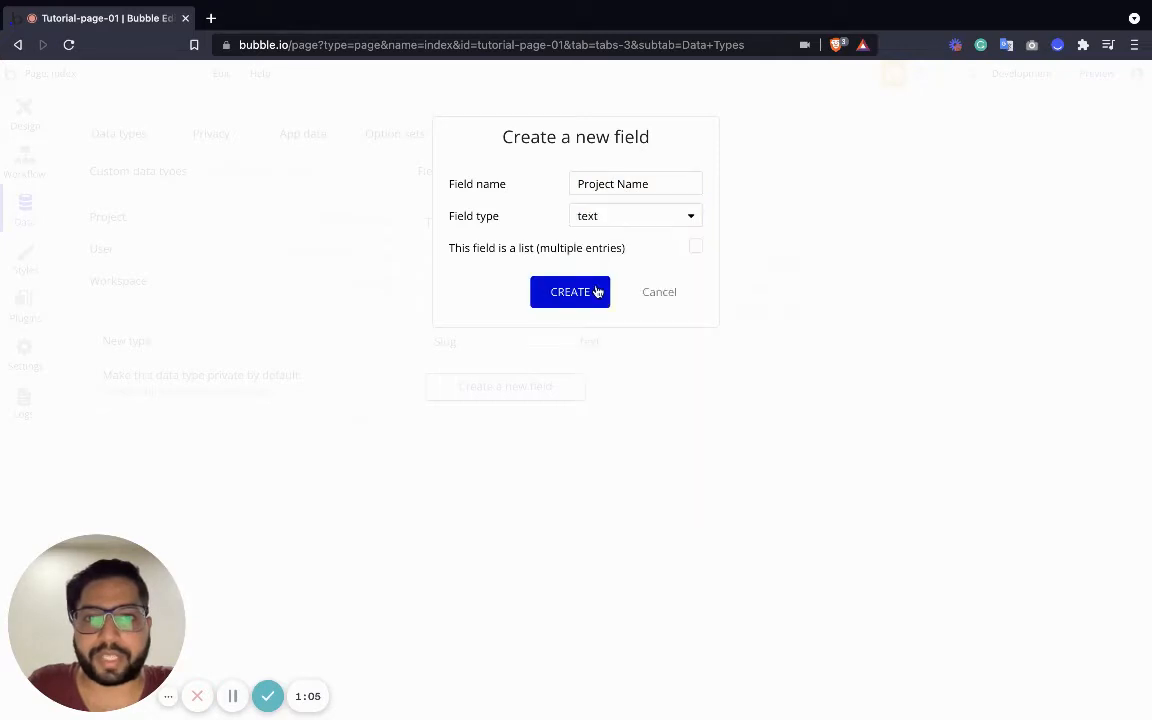
left_click(596, 291)
Add a 'Project Workspace' field of type Workspace to Project
left_click(507, 412)
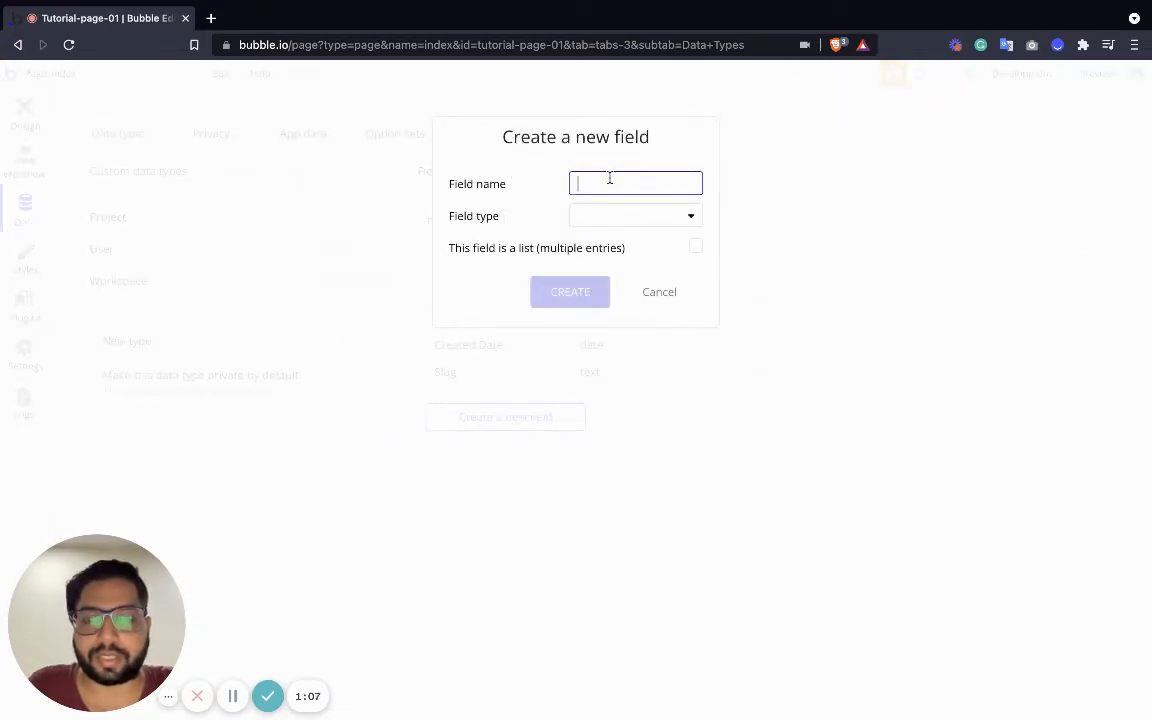
type("Project ")
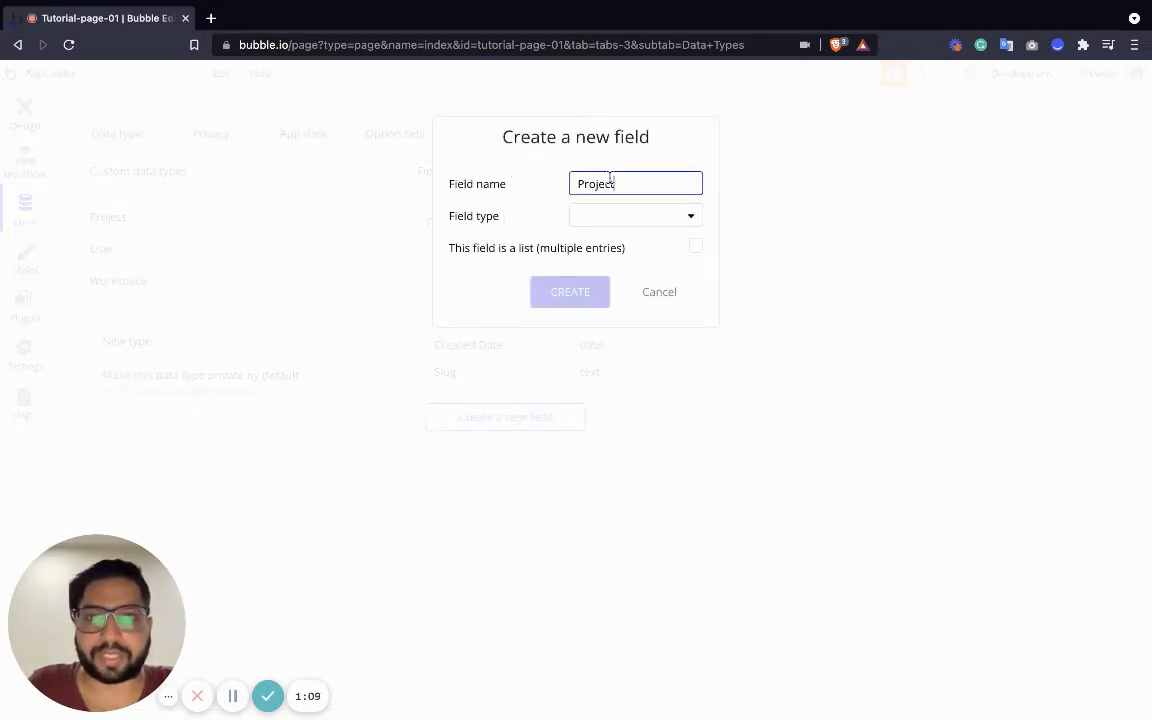
type("Workspace")
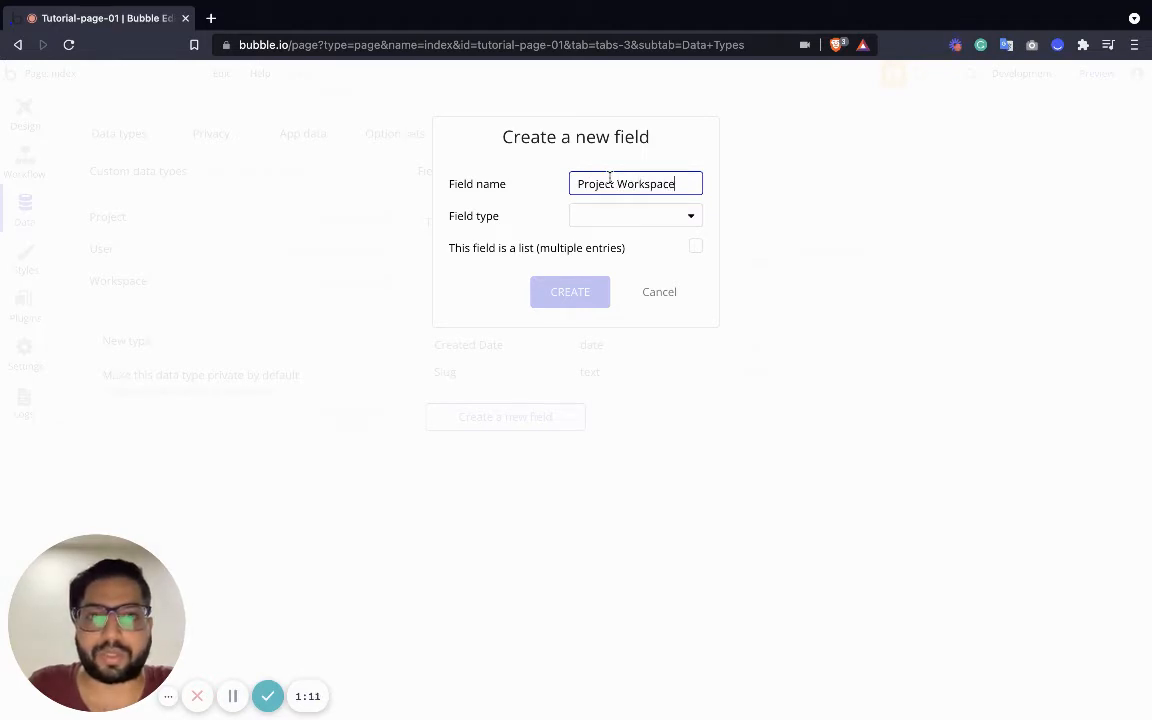
left_click(653, 220)
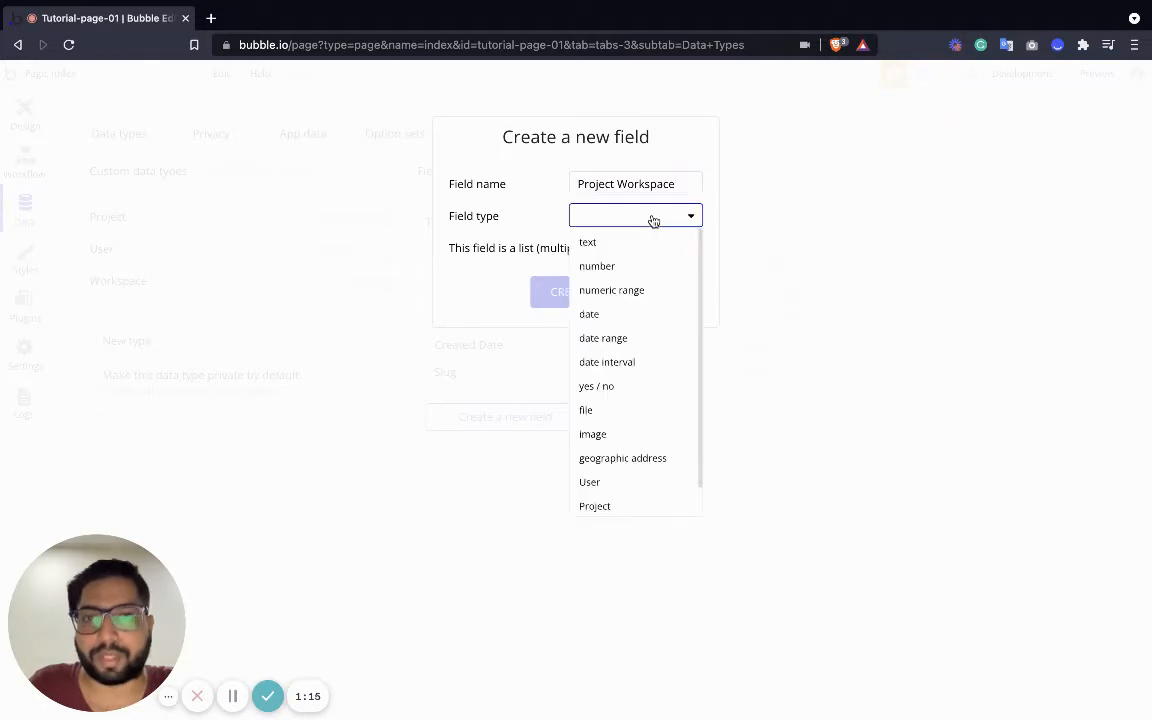
scroll(617, 450, "down", 1)
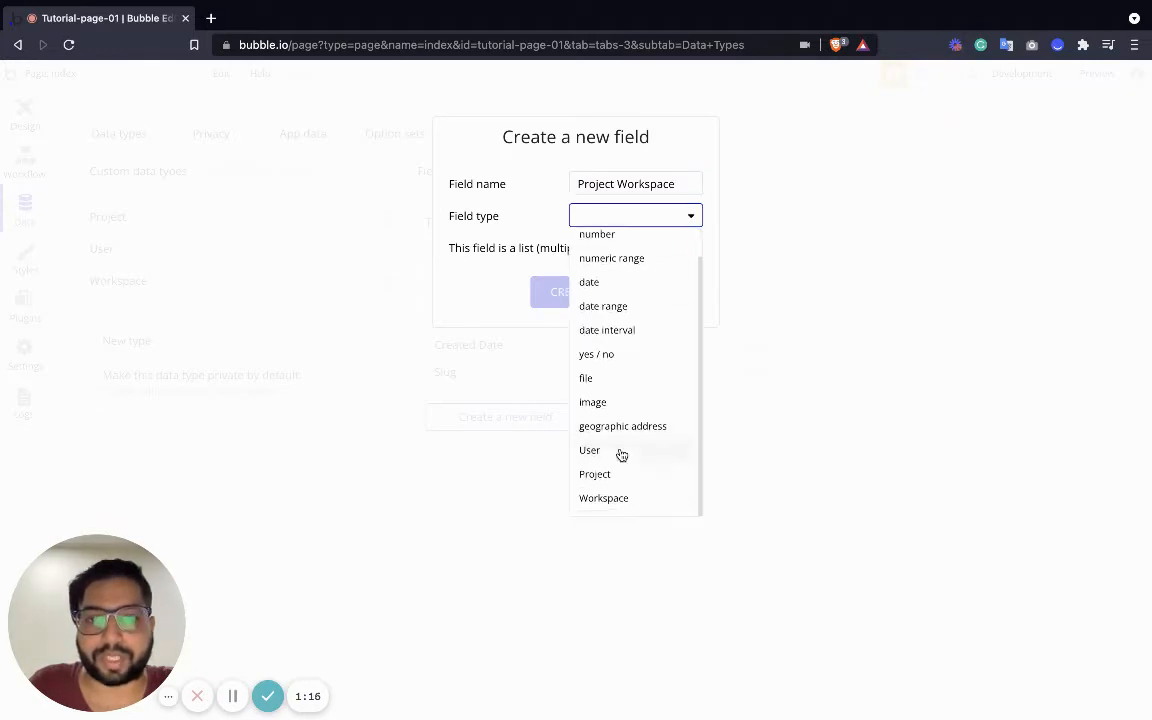
left_click(609, 502)
left_click(578, 297)
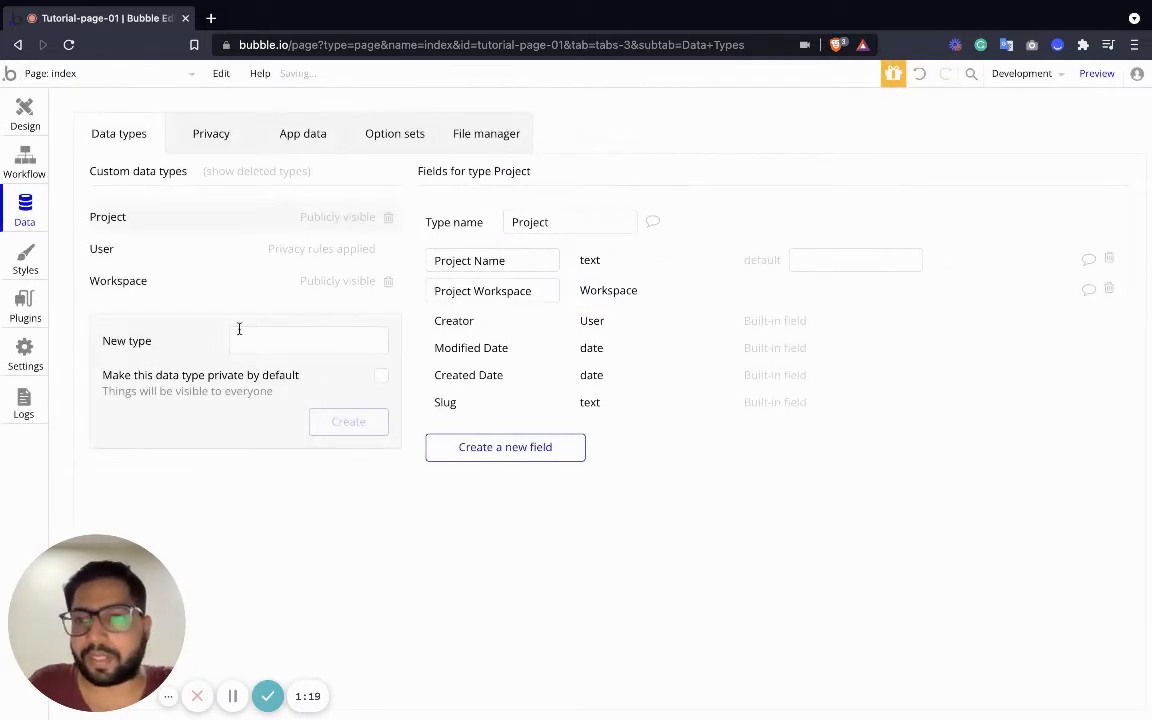
left_click(273, 340)
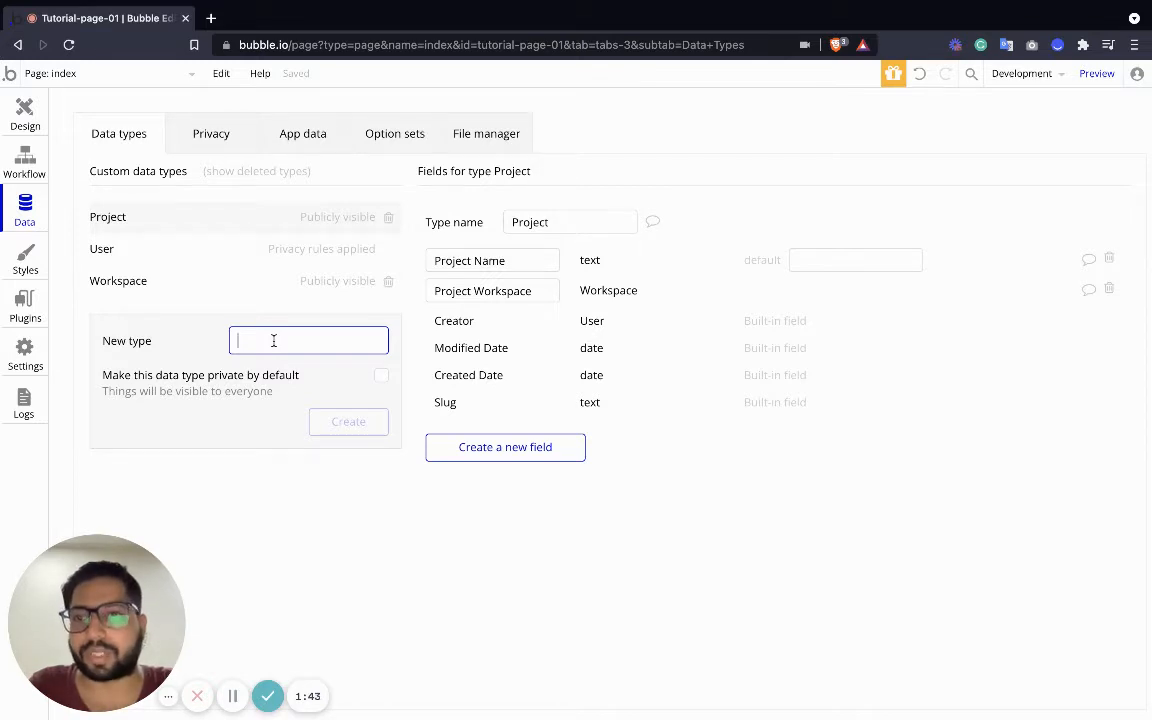
Create the 'Section' data type with a 'Section Name' text field
type("Section")
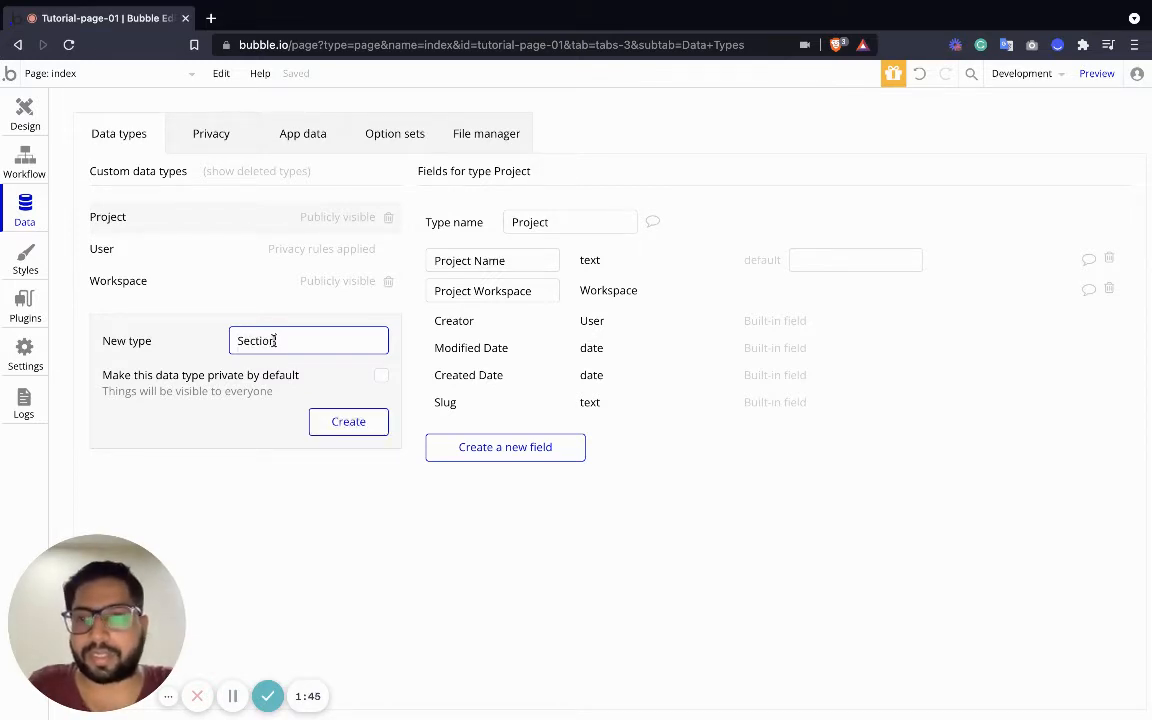
left_click(341, 425)
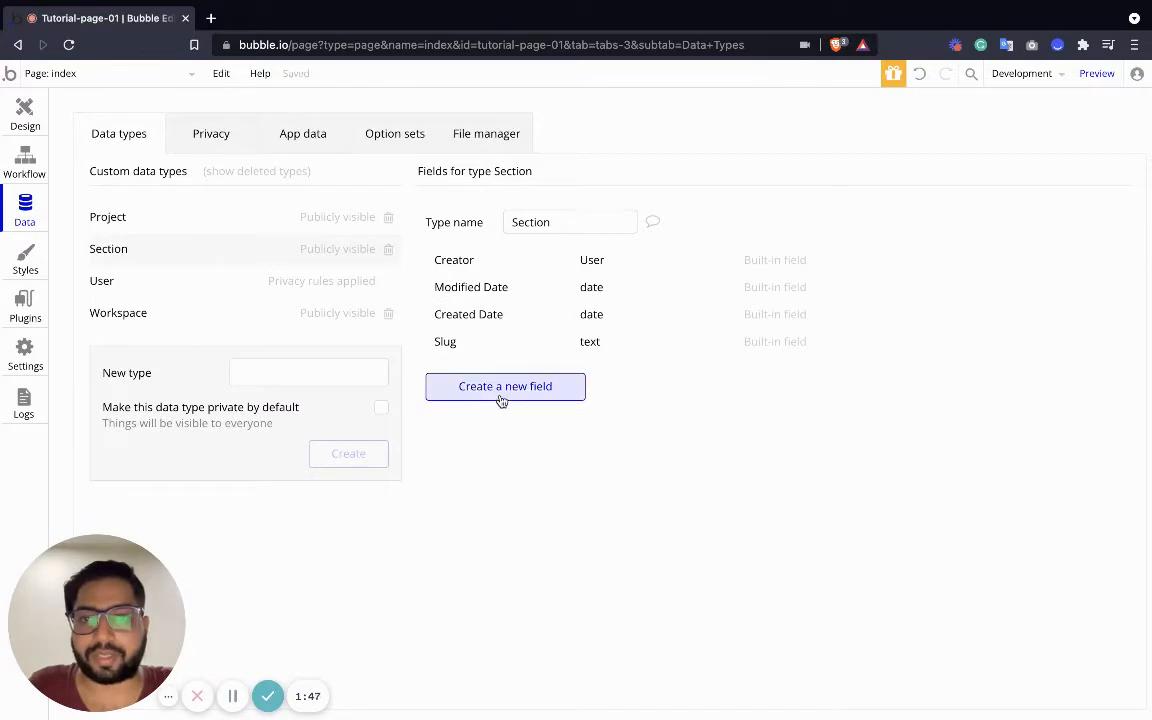
left_click(501, 390)
type("Sec")
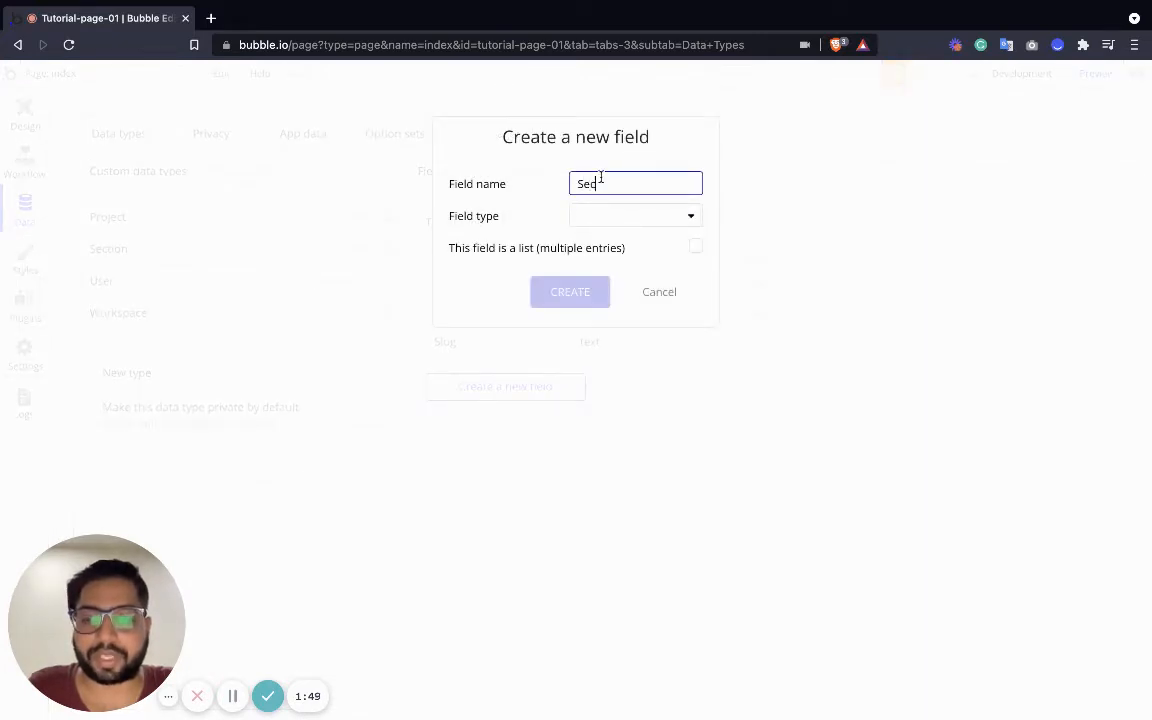
type("tion Name")
left_click(614, 216)
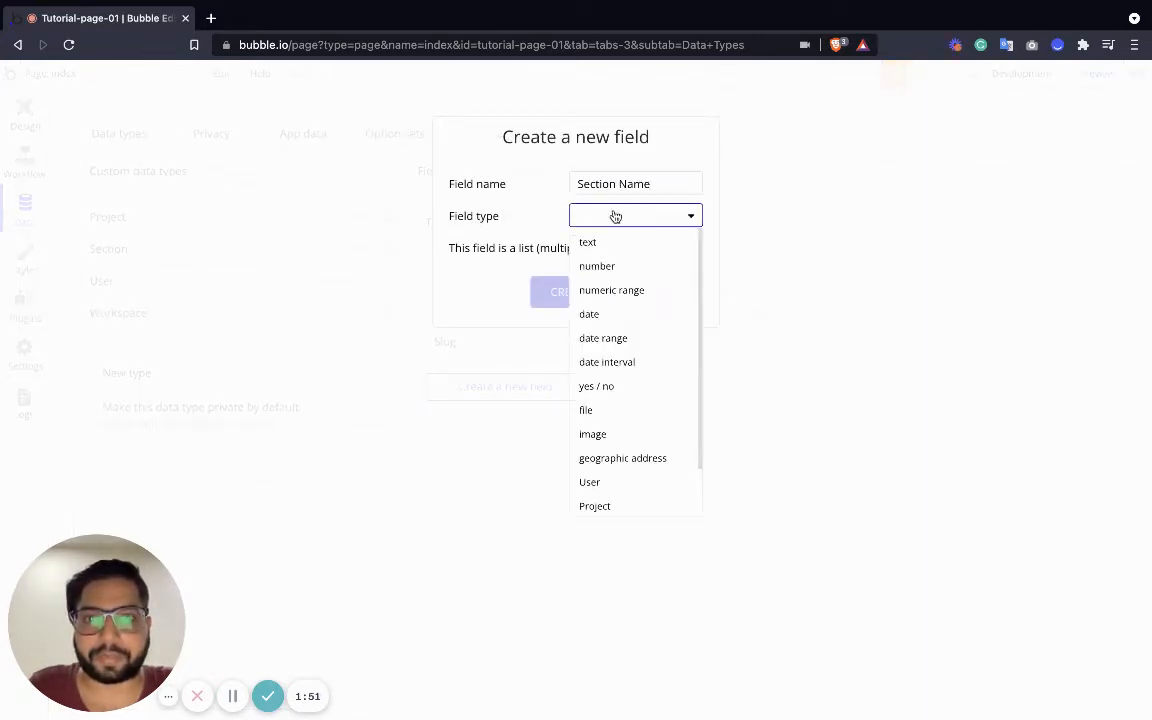
left_click(592, 244)
left_click(563, 296)
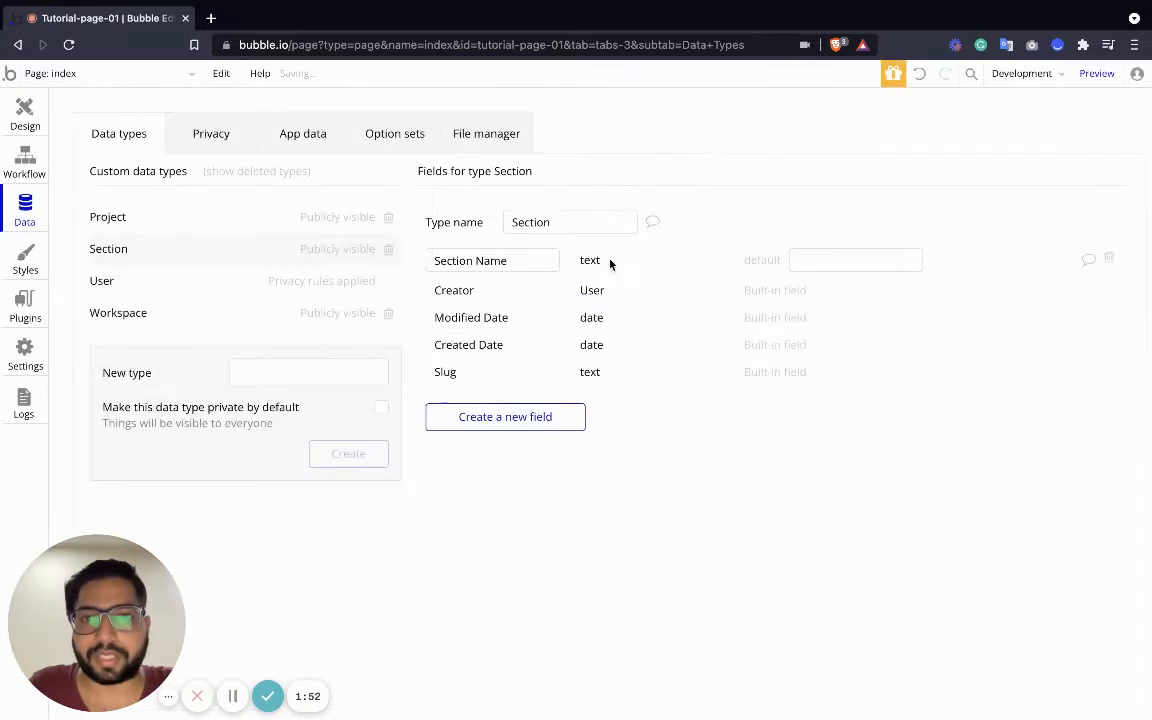
Add a 'Section Project' field of type Project to Section
left_click(484, 418)
type("S")
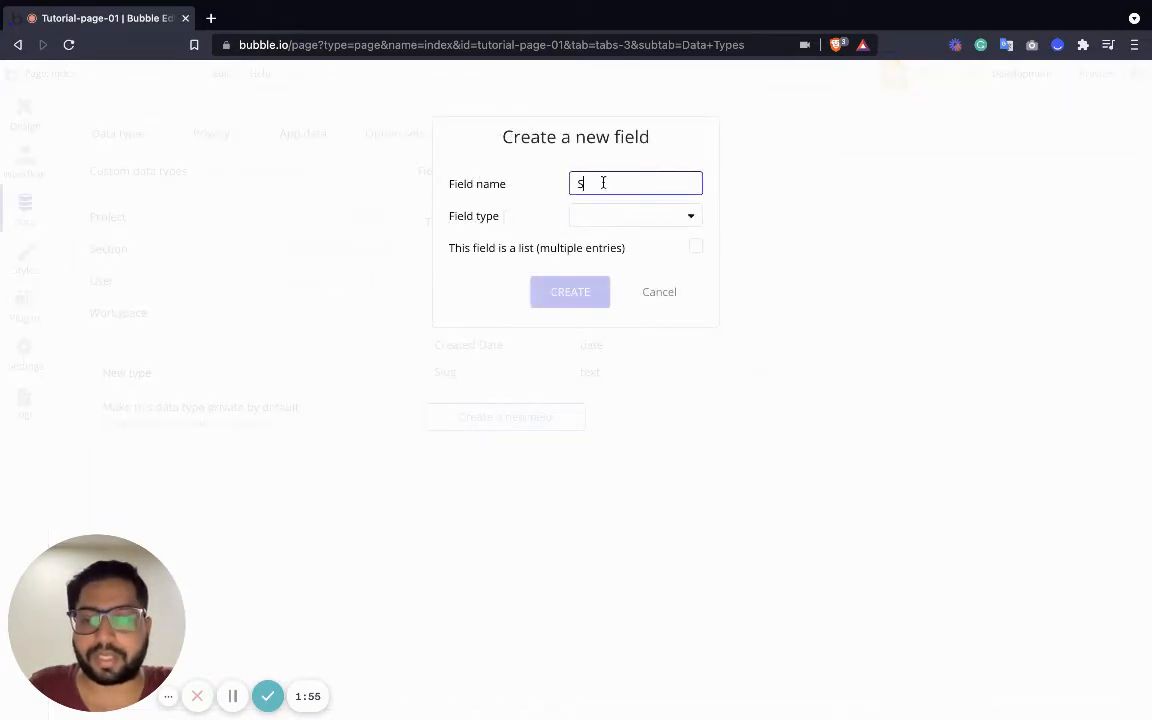
type("ection Project")
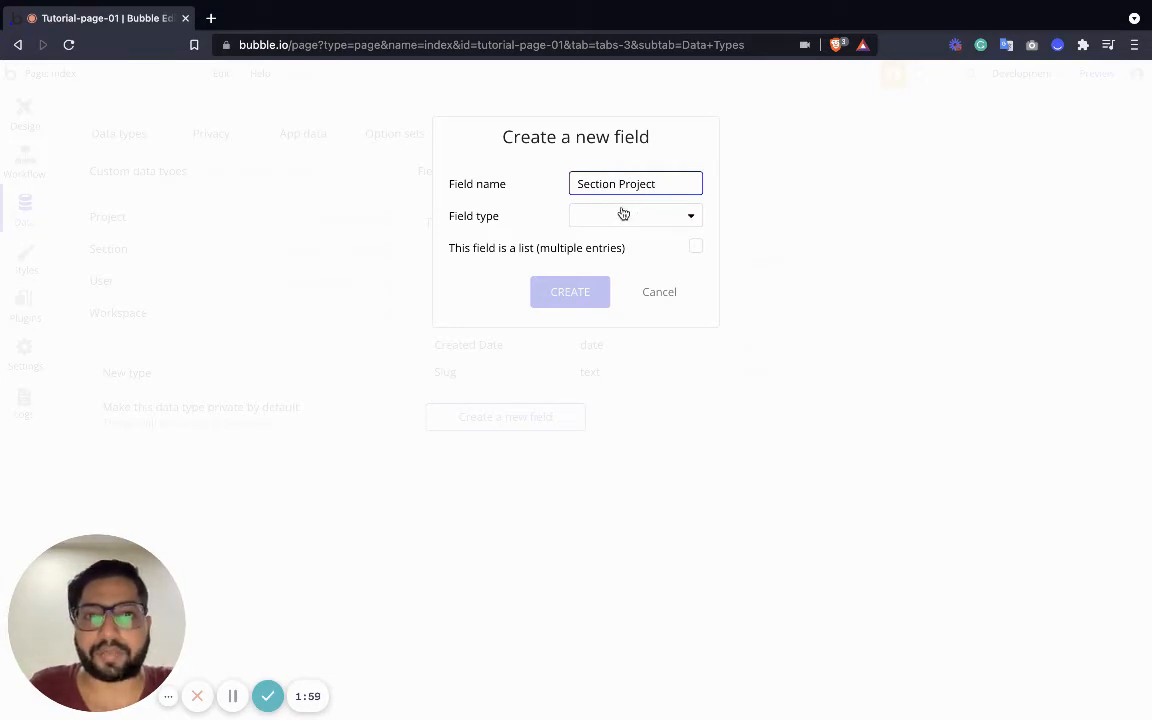
mouse_move(621, 229)
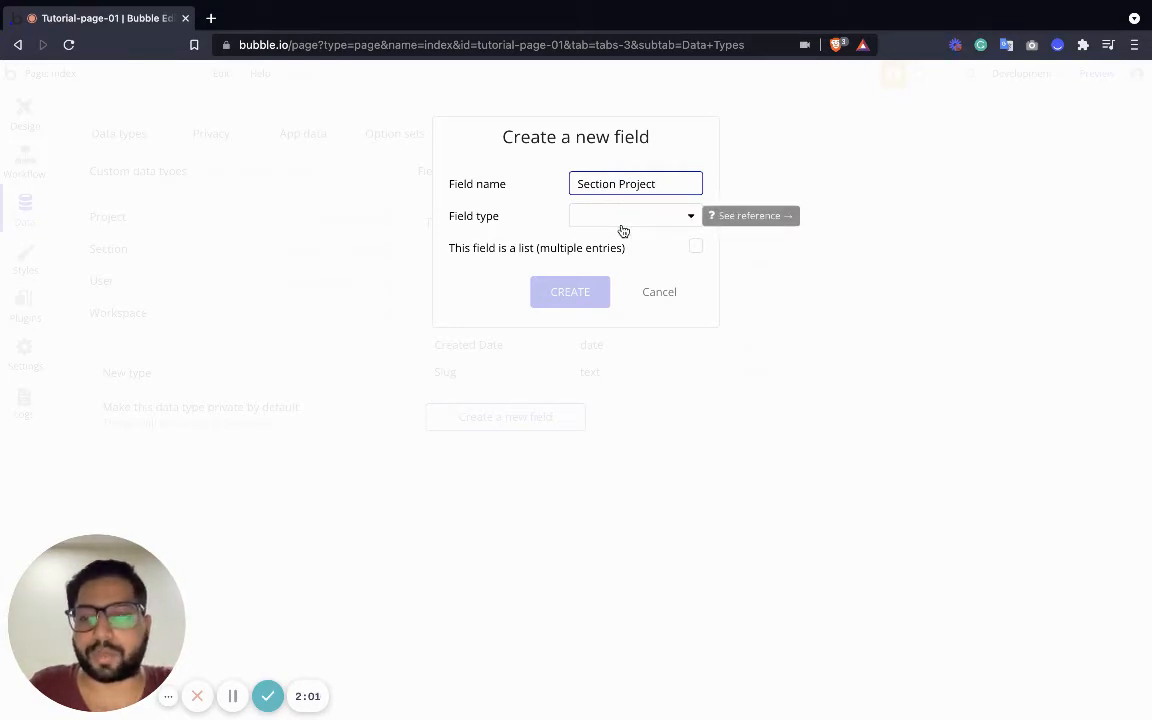
left_click(621, 228)
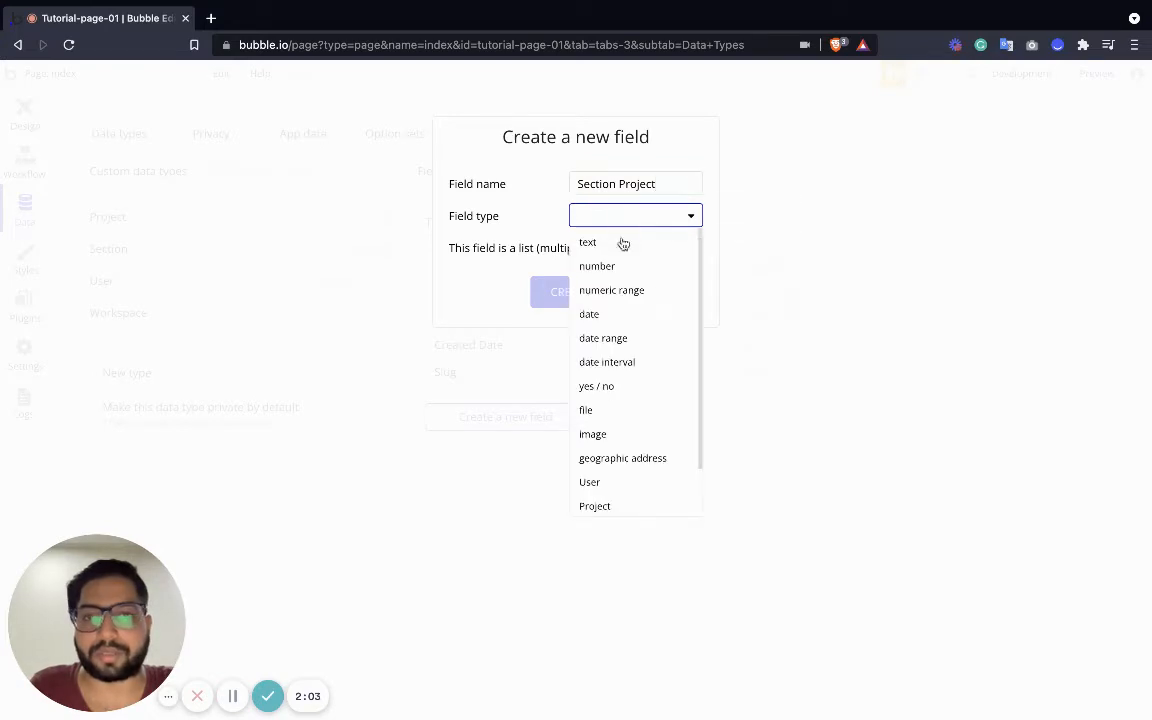
scroll(626, 501, "down", 2)
left_click(623, 452)
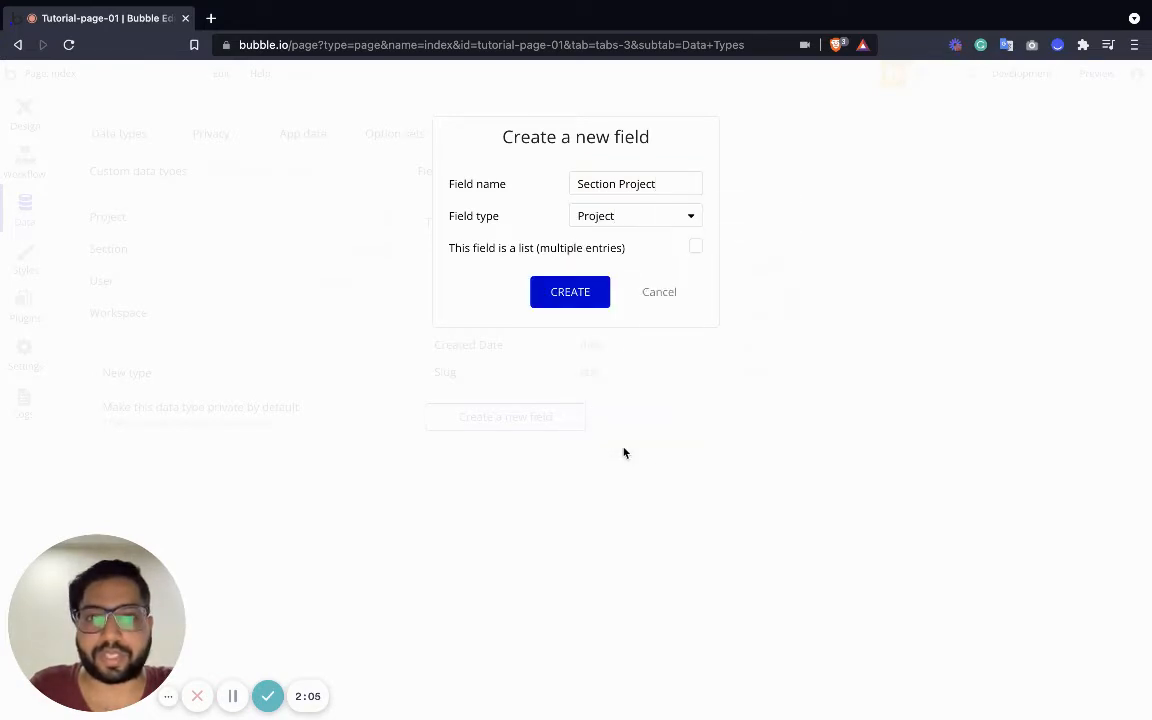
left_click(574, 290)
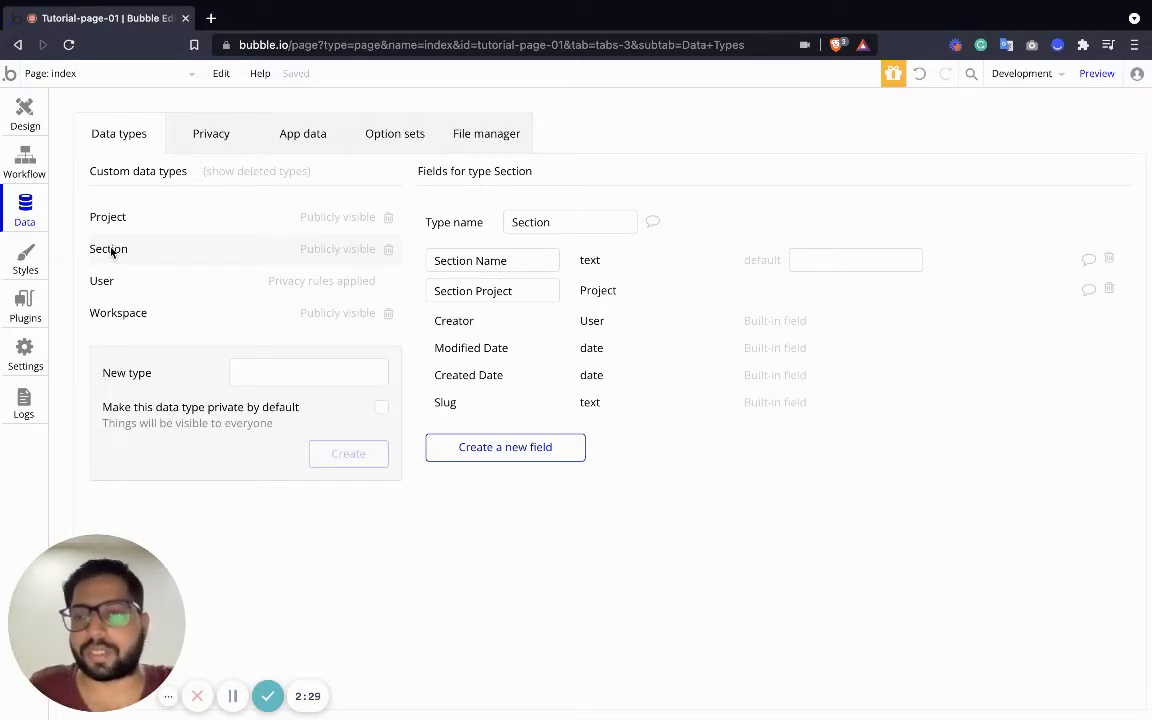
Create the 'Task' data type with a 'Task Name' text field
left_click(276, 379)
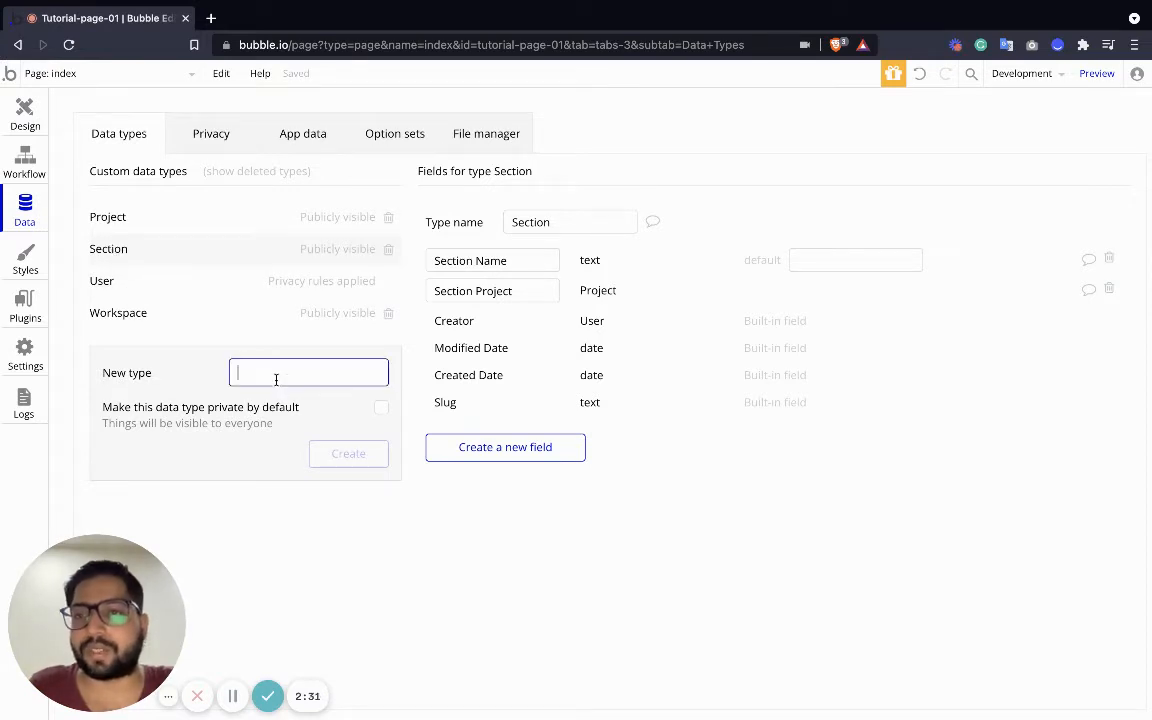
type("Task")
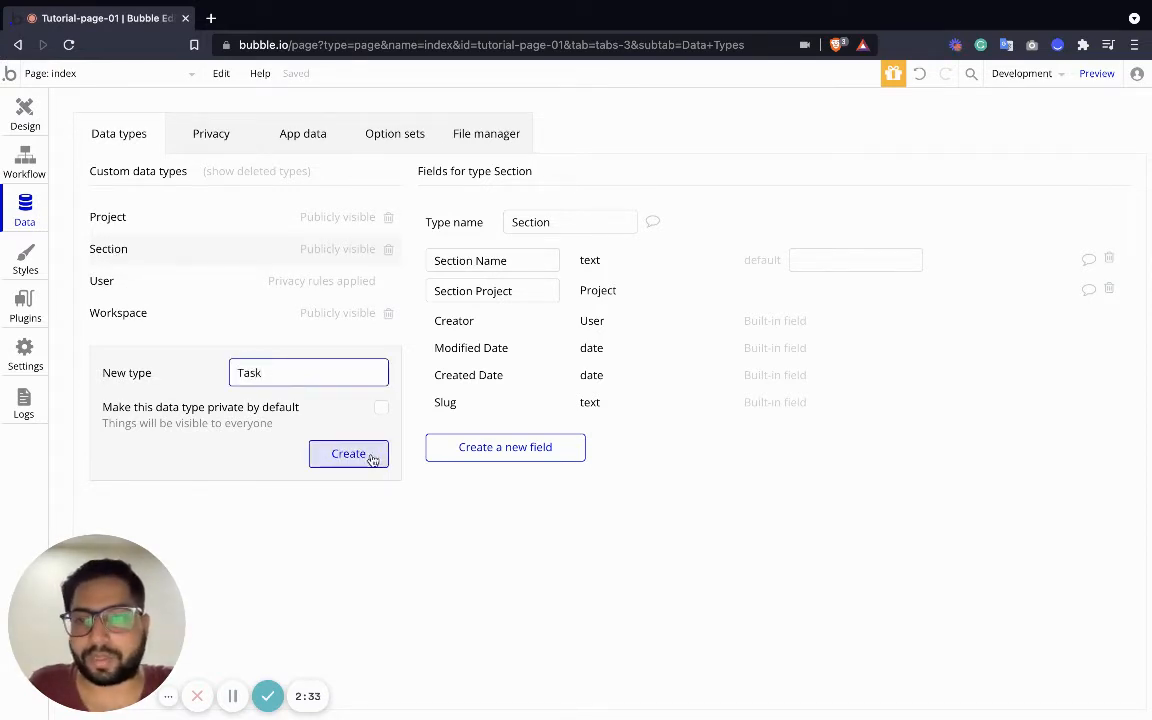
left_click(366, 456)
left_click(530, 386)
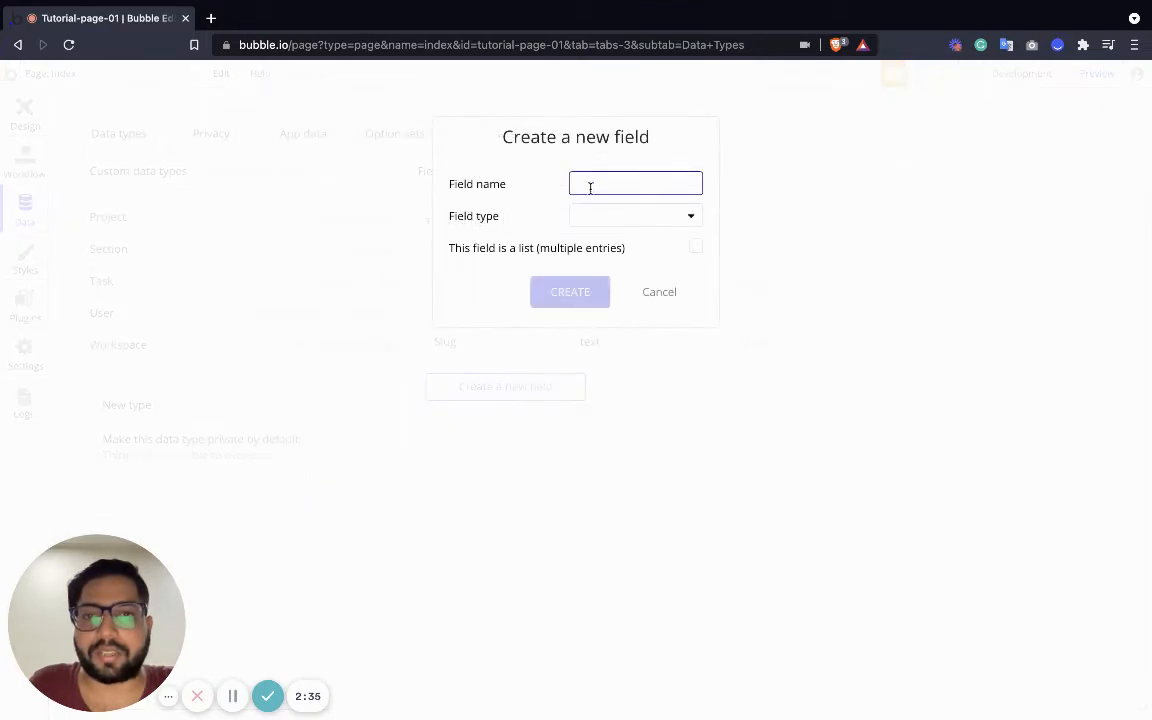
type("Ro")
key("BackSpace")
key("BackSpace")
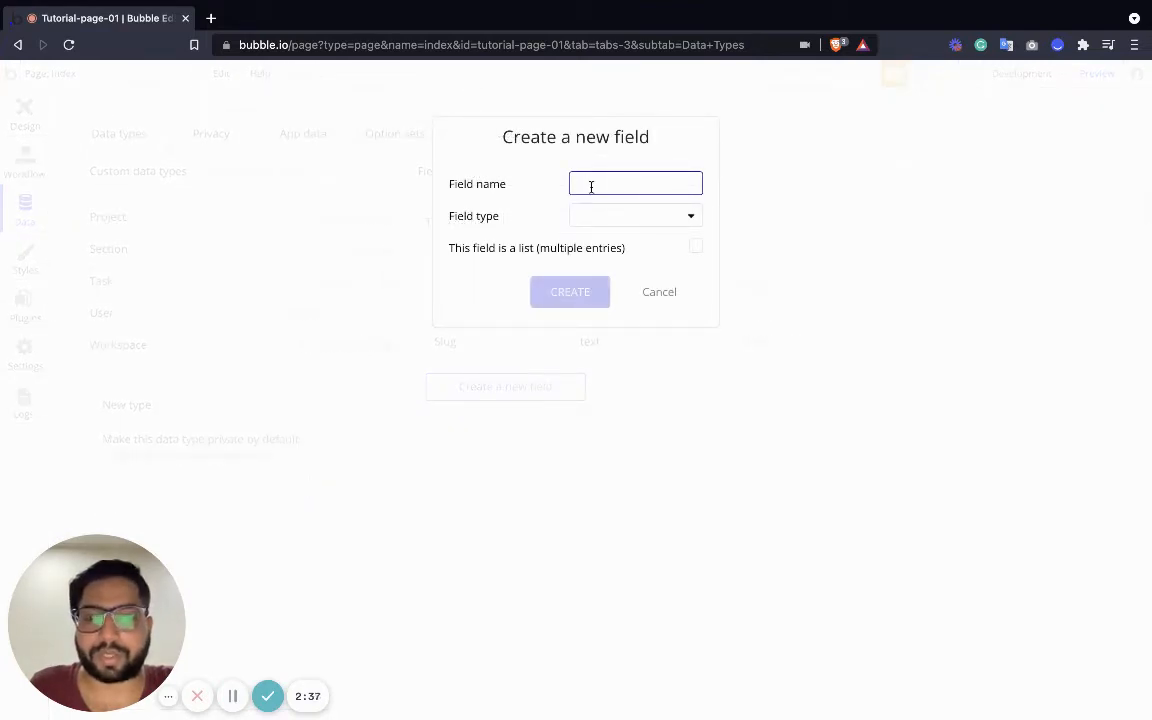
type("Task Name")
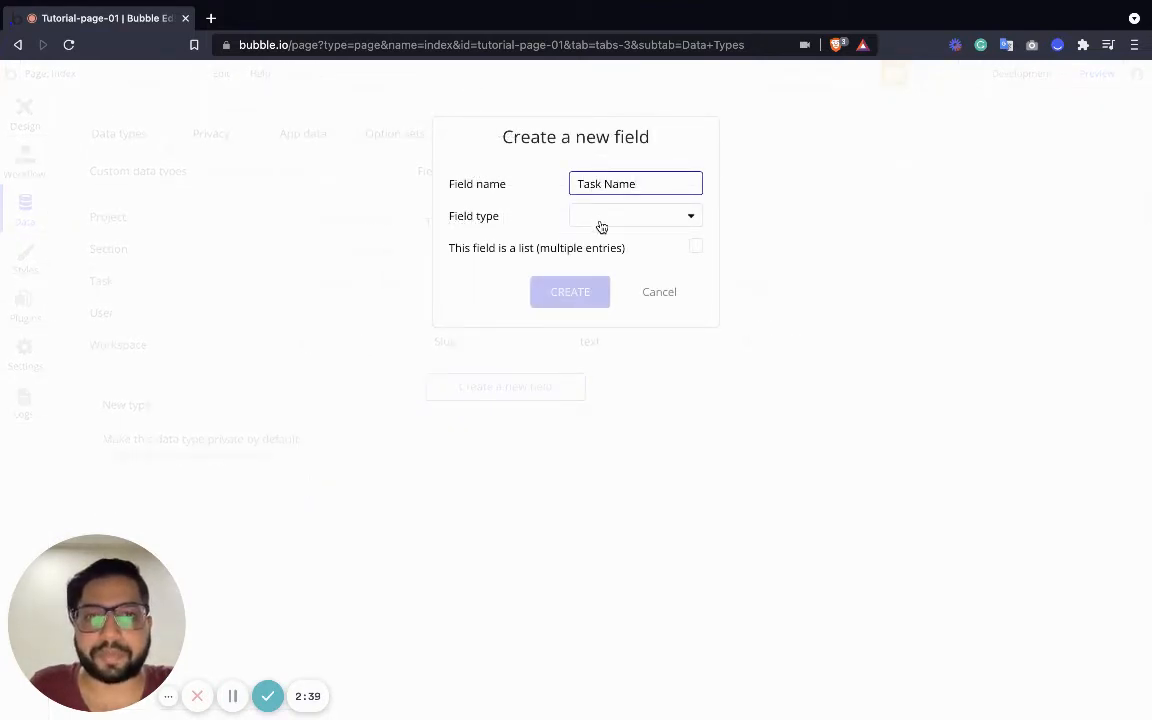
left_click(599, 220)
left_click(599, 246)
left_click(577, 289)
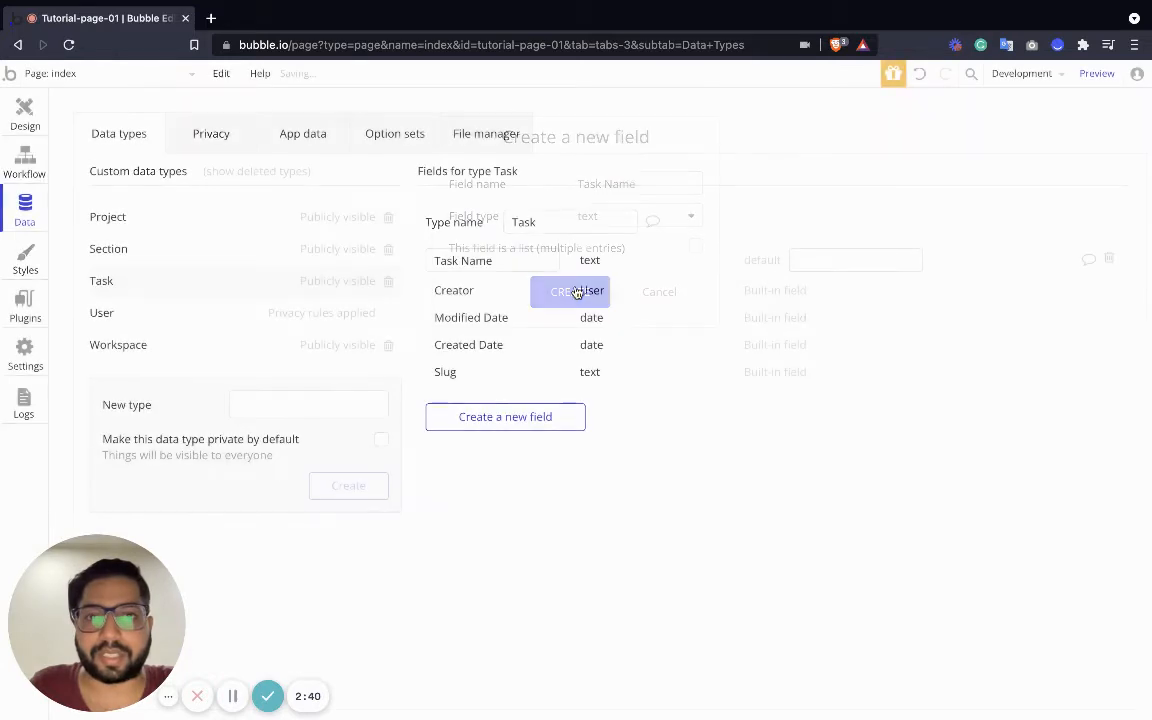
Add a 'Task Assignee' field of type User to Task
left_click(502, 414)
type("T")
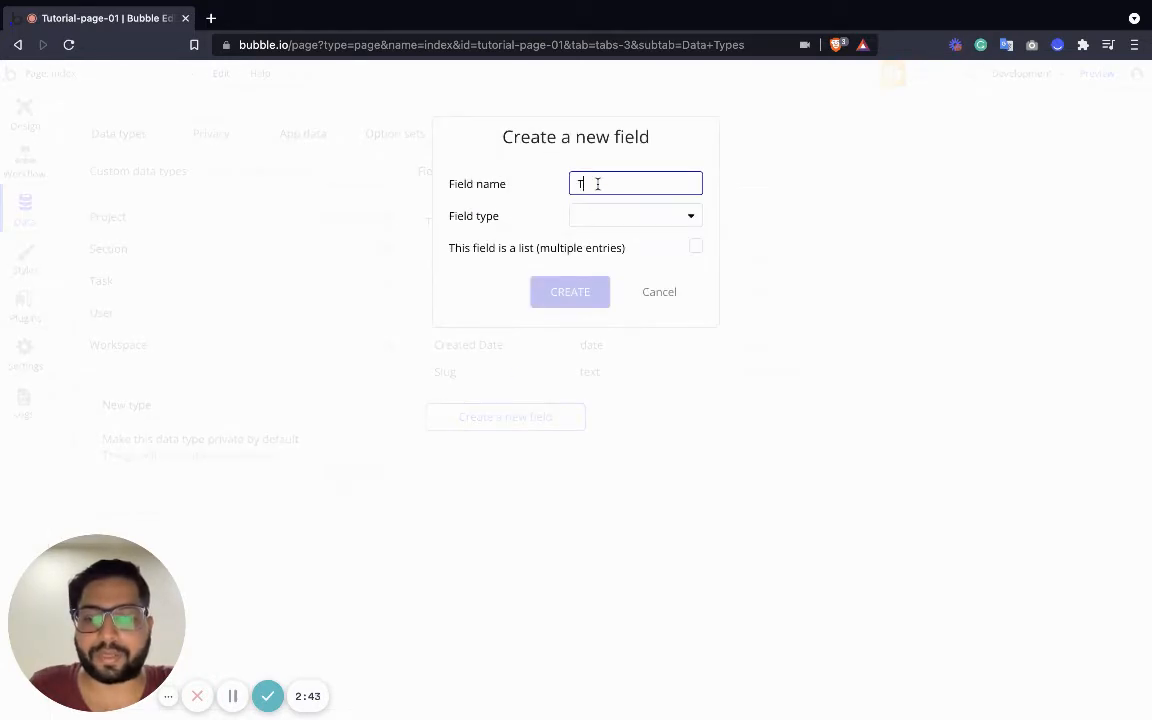
type("ask Assign")
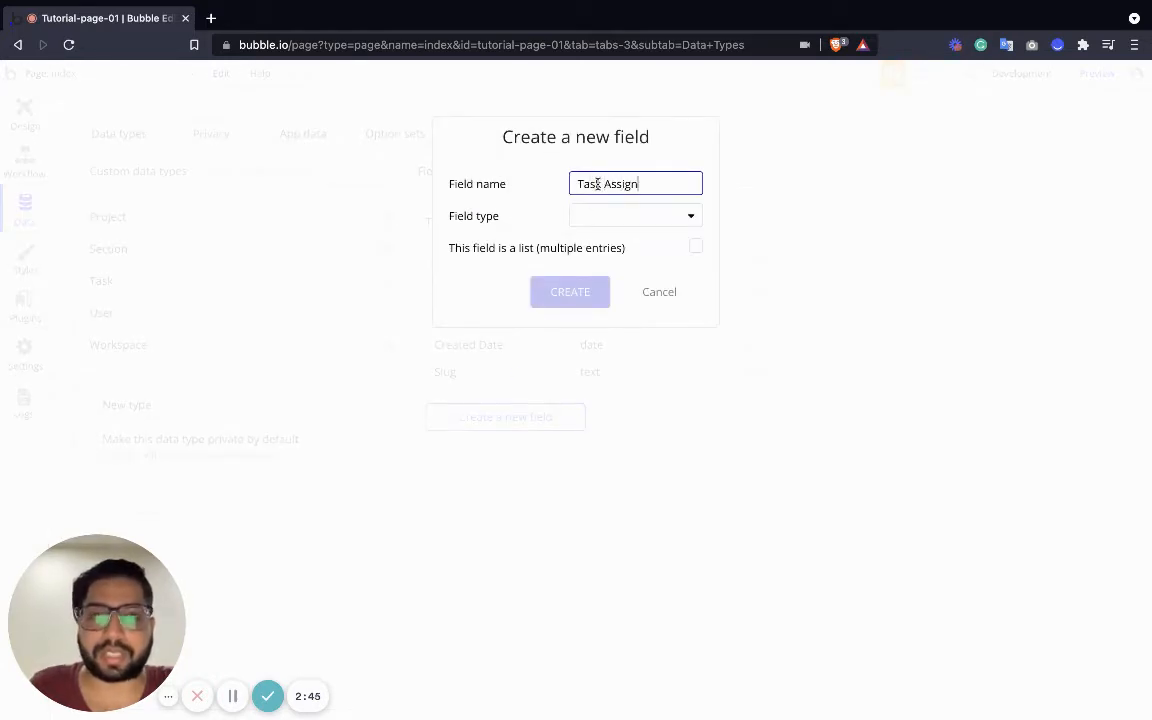
type("ee")
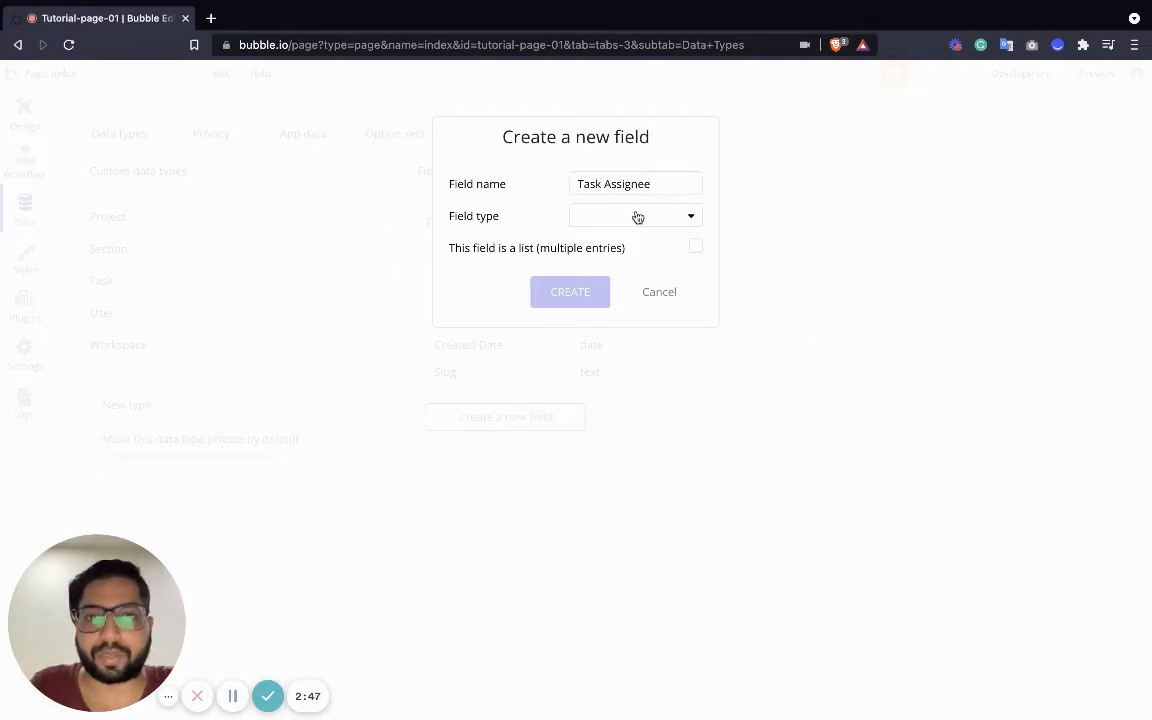
left_click(638, 218)
scroll(638, 383, "down", 2)
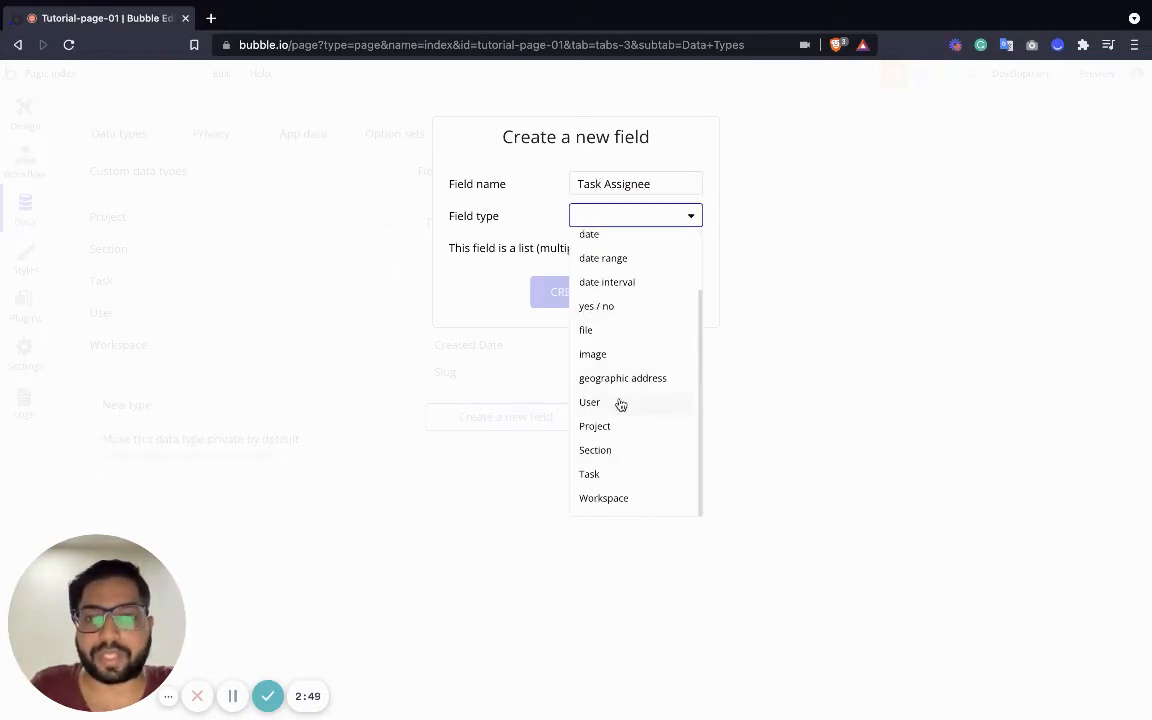
left_click(619, 404)
left_click(570, 292)
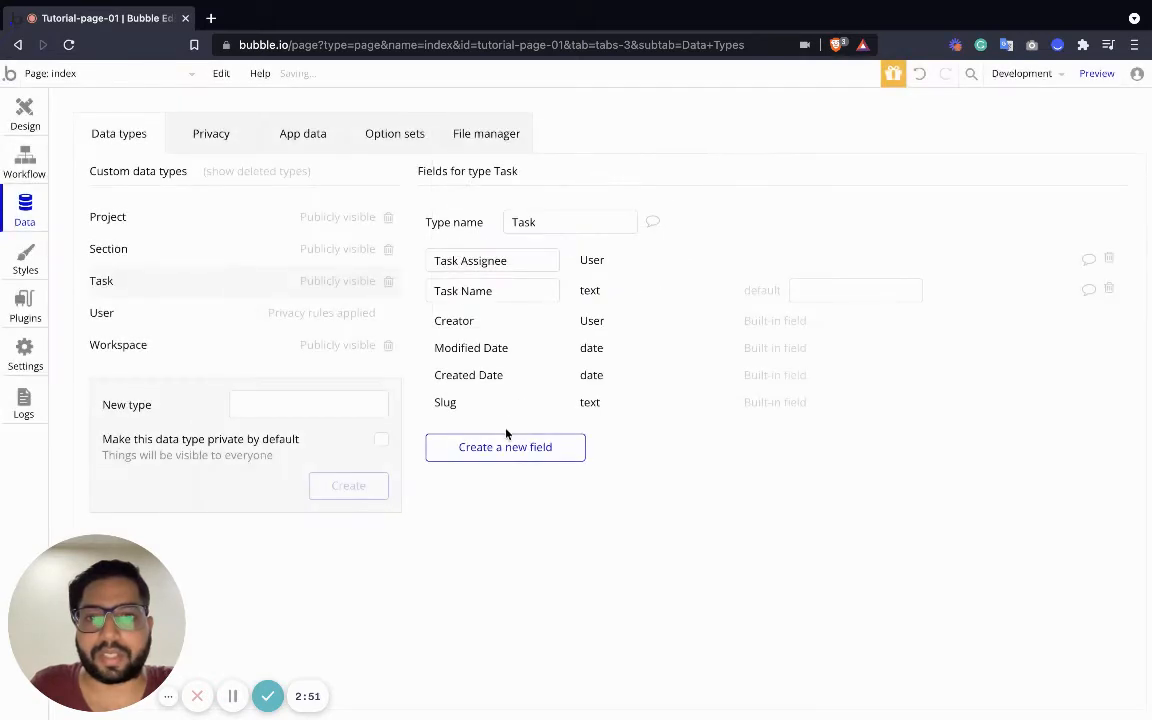
Add a 'Task Due Date' date field to Task
left_click(505, 444)
type("T")
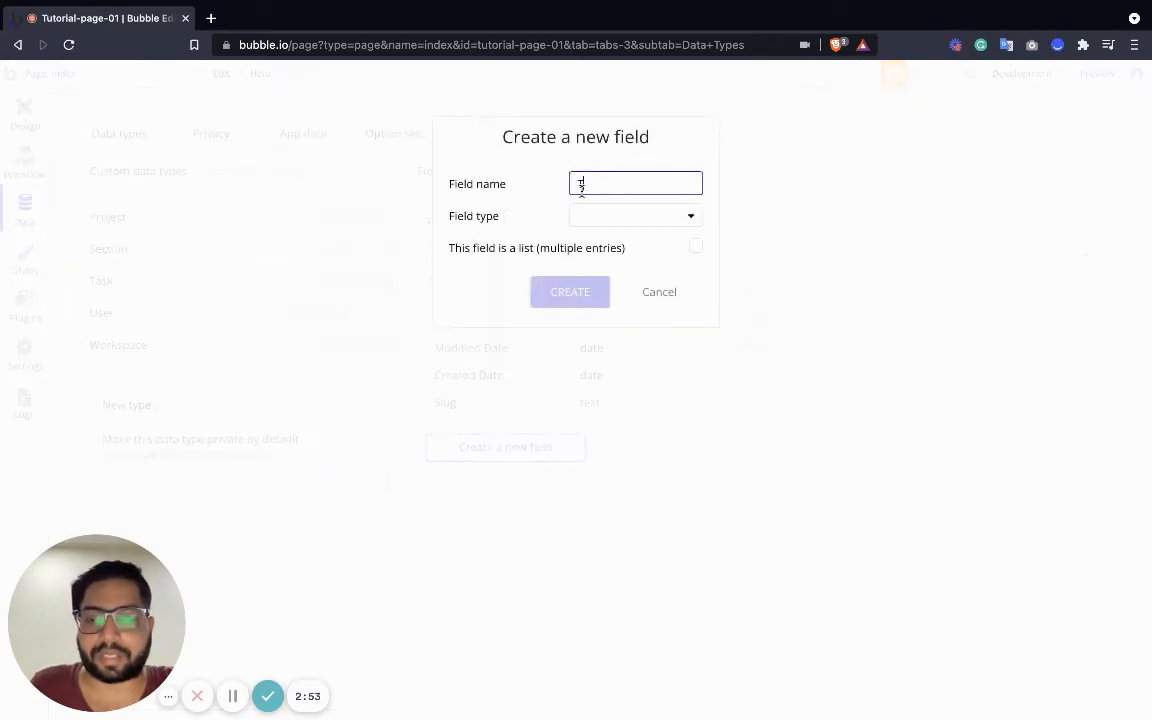
type("ask Due Dat")
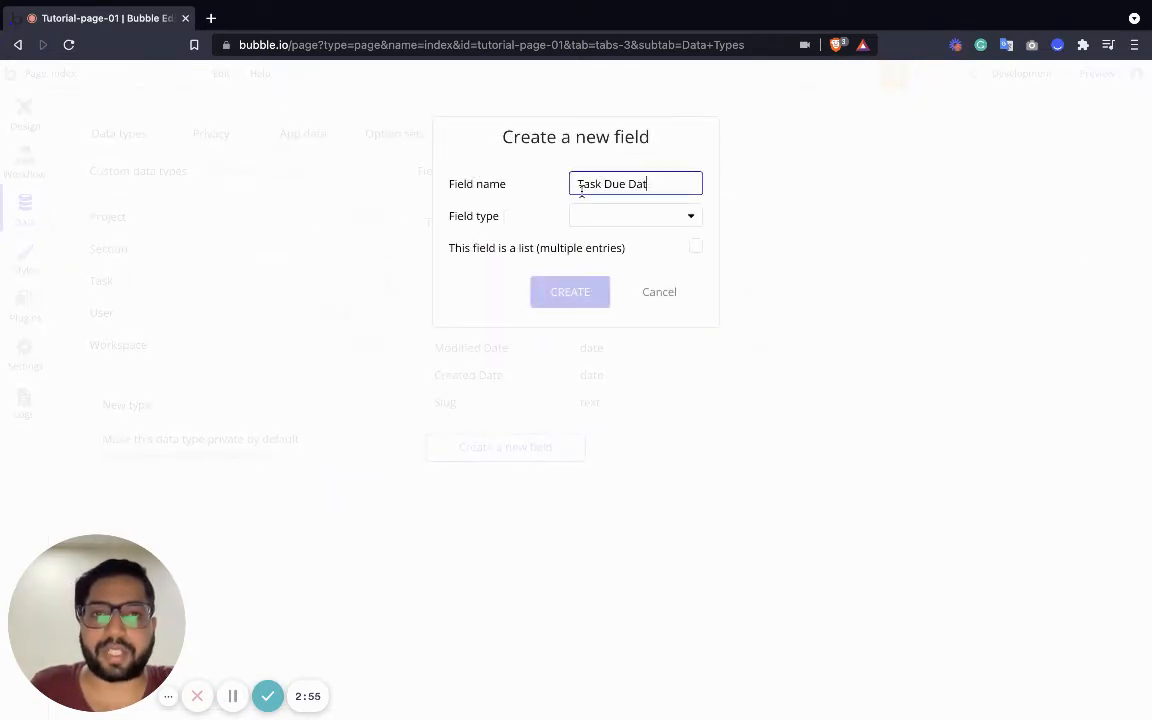
type("e")
left_click(609, 215)
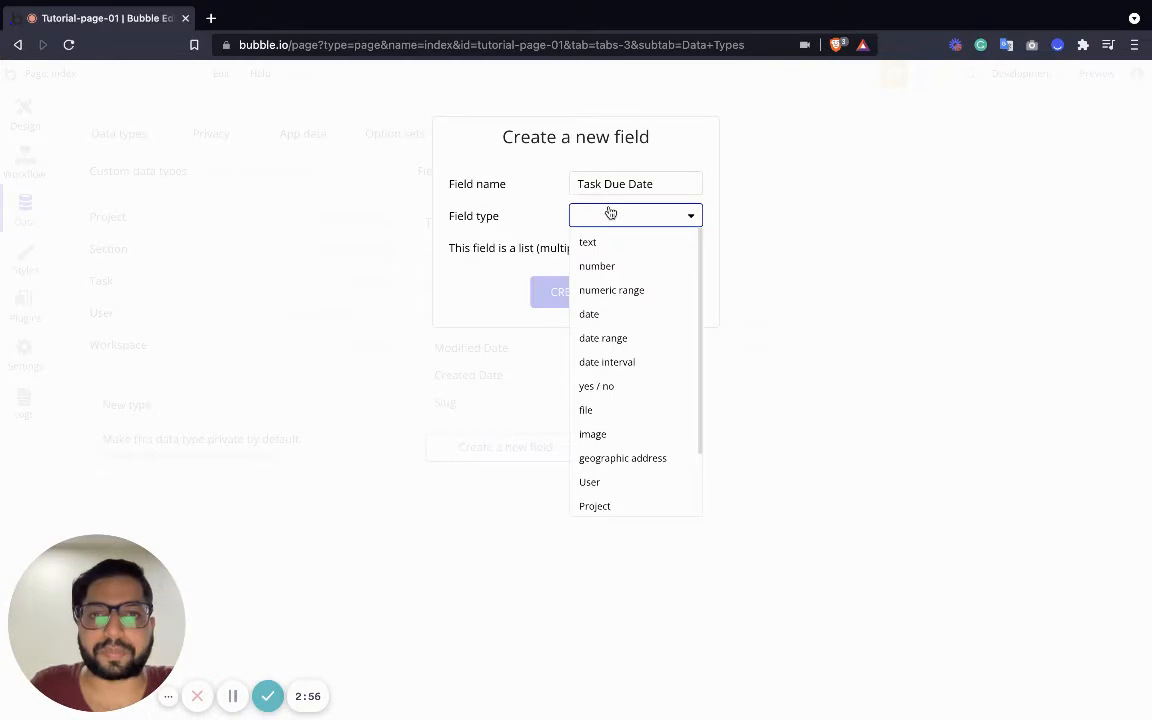
left_click(609, 319)
left_click(582, 291)
left_click(540, 478)
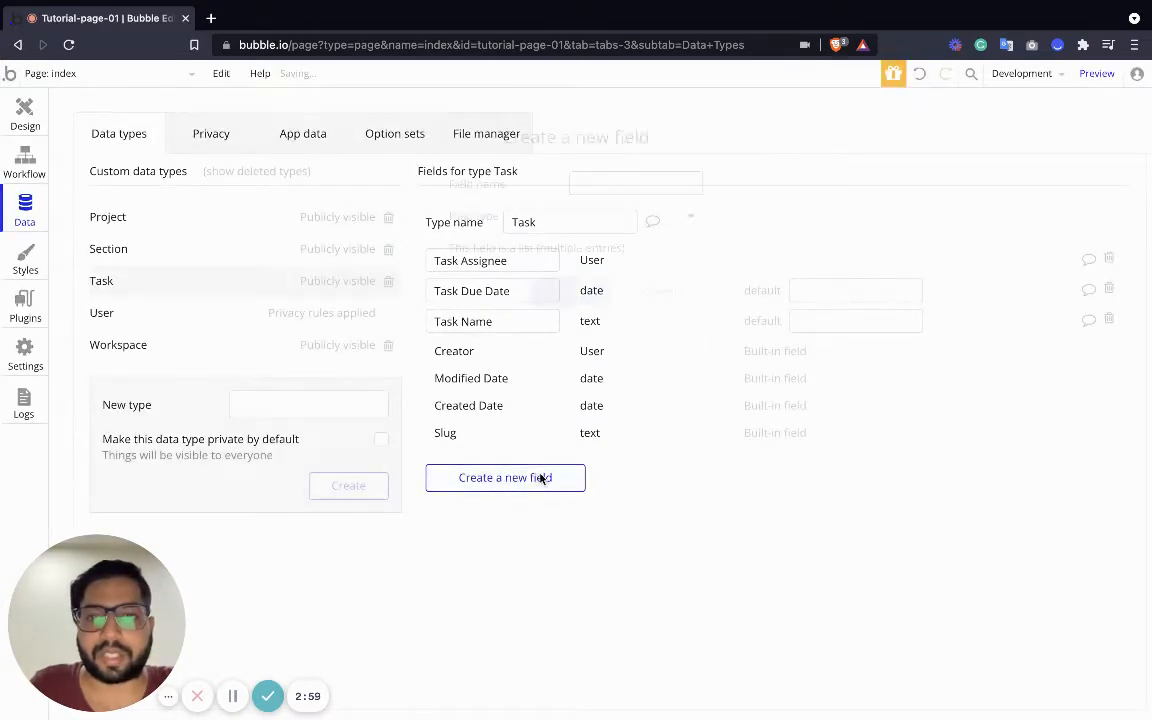
Add a yes/no 'Task Done Status' field to Task with default value 'no'
type("Task")
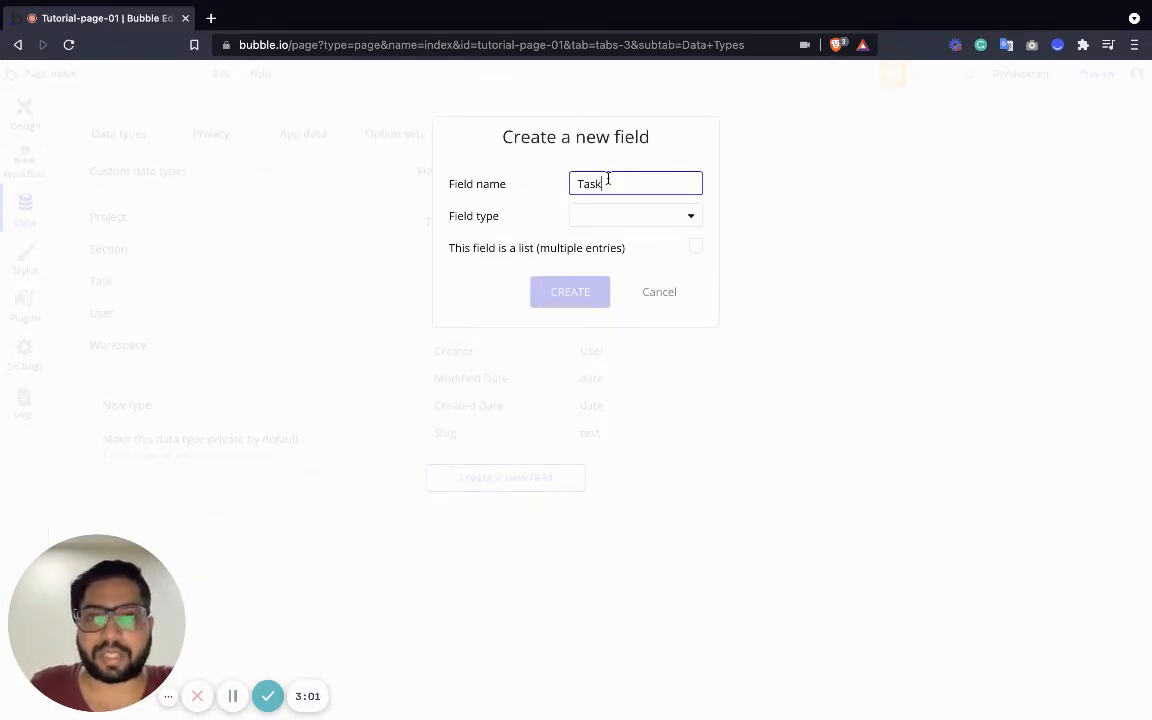
key("super+a")
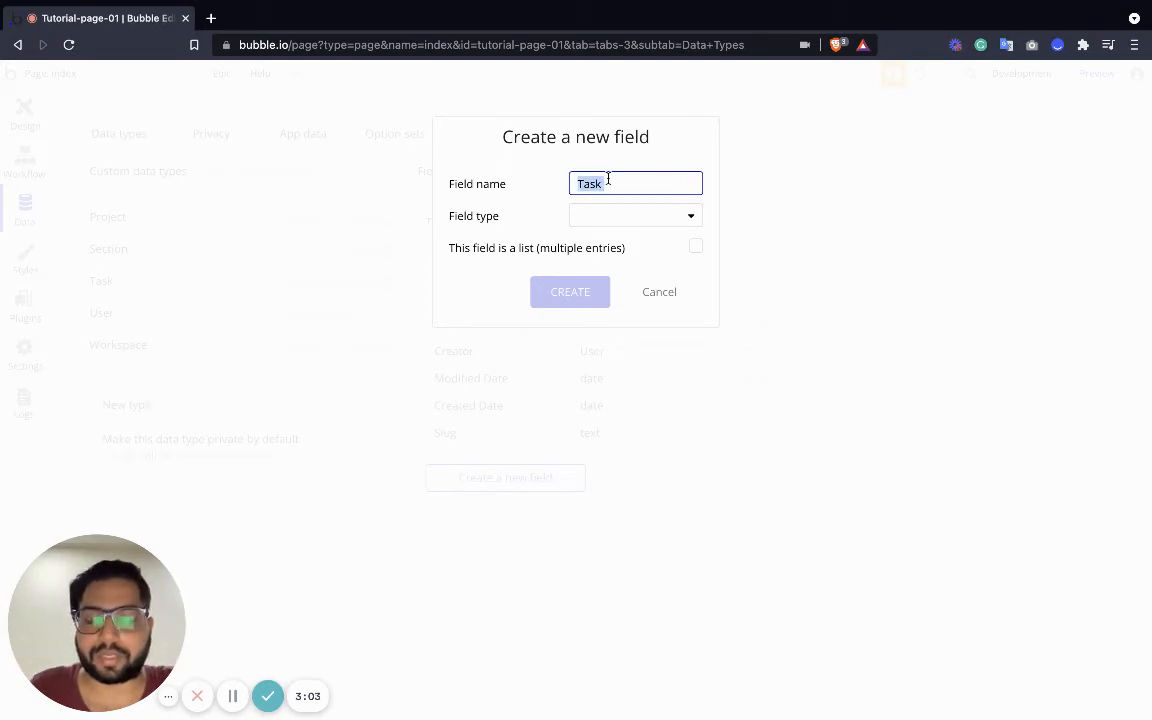
left_click(608, 178)
type("Done")
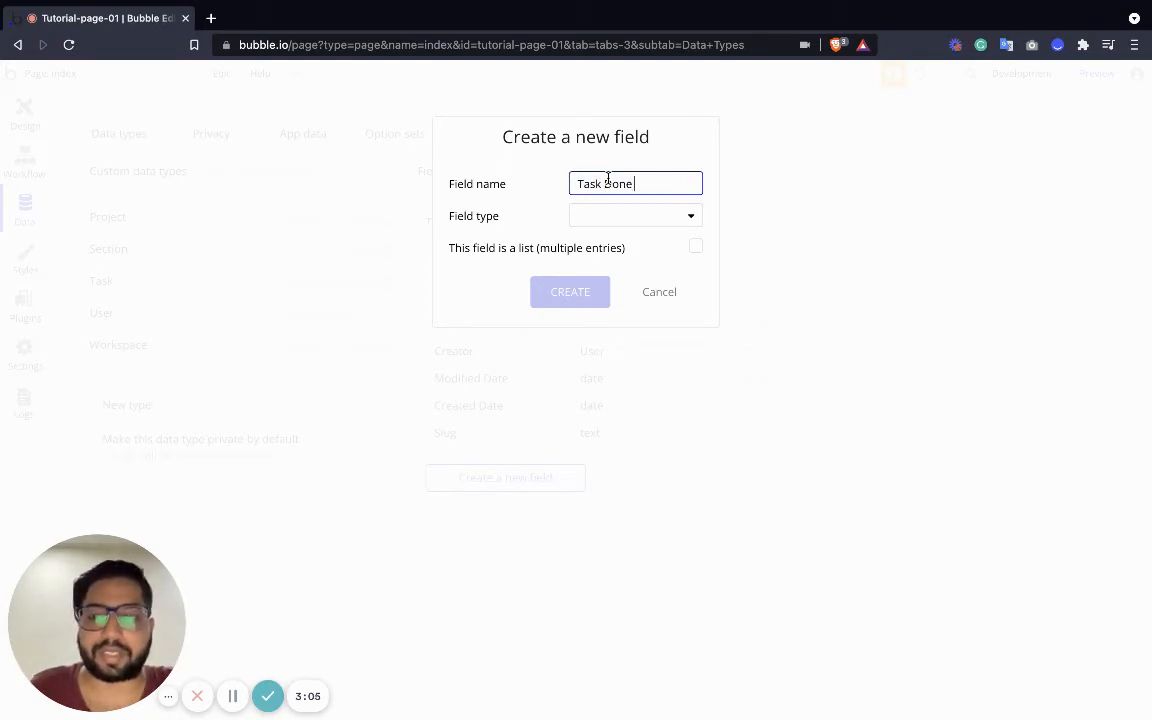
type(" Status")
left_click(642, 216)
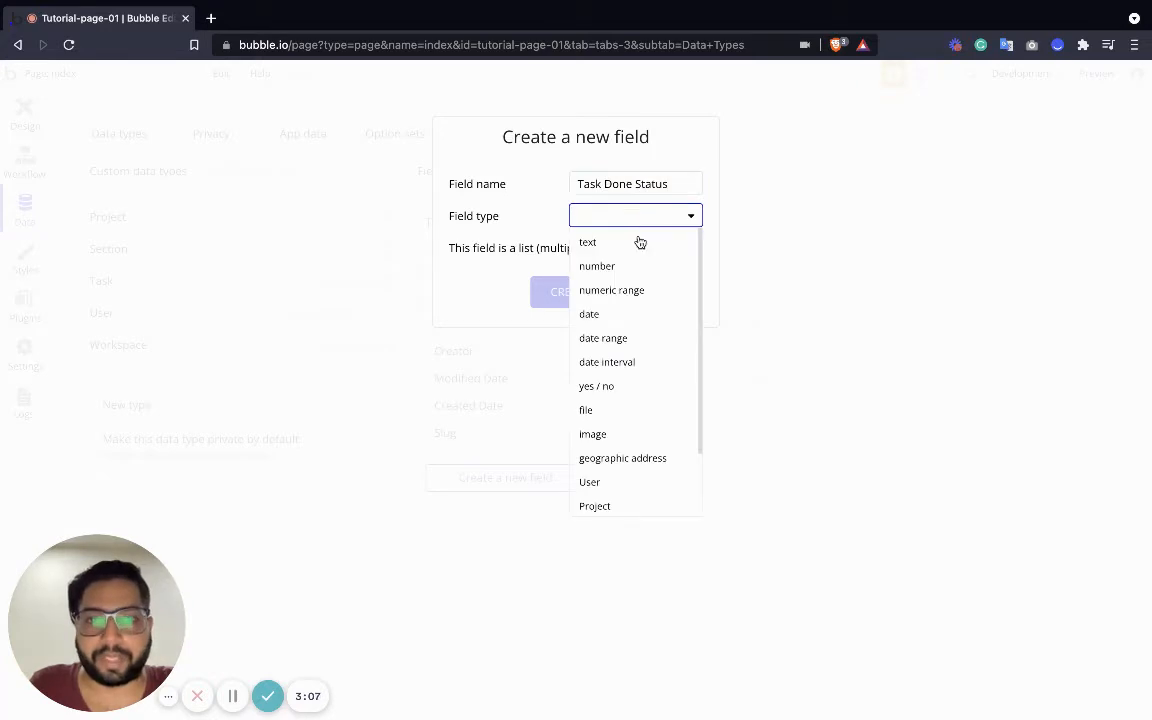
left_click(616, 389)
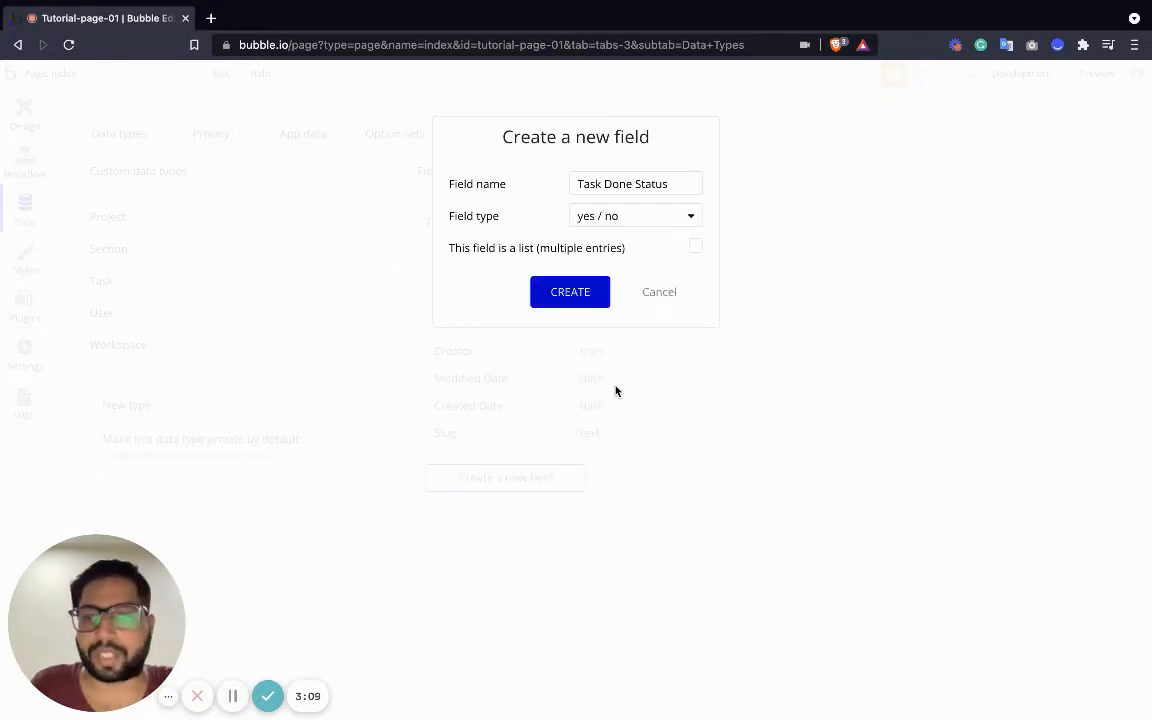
left_click(589, 290)
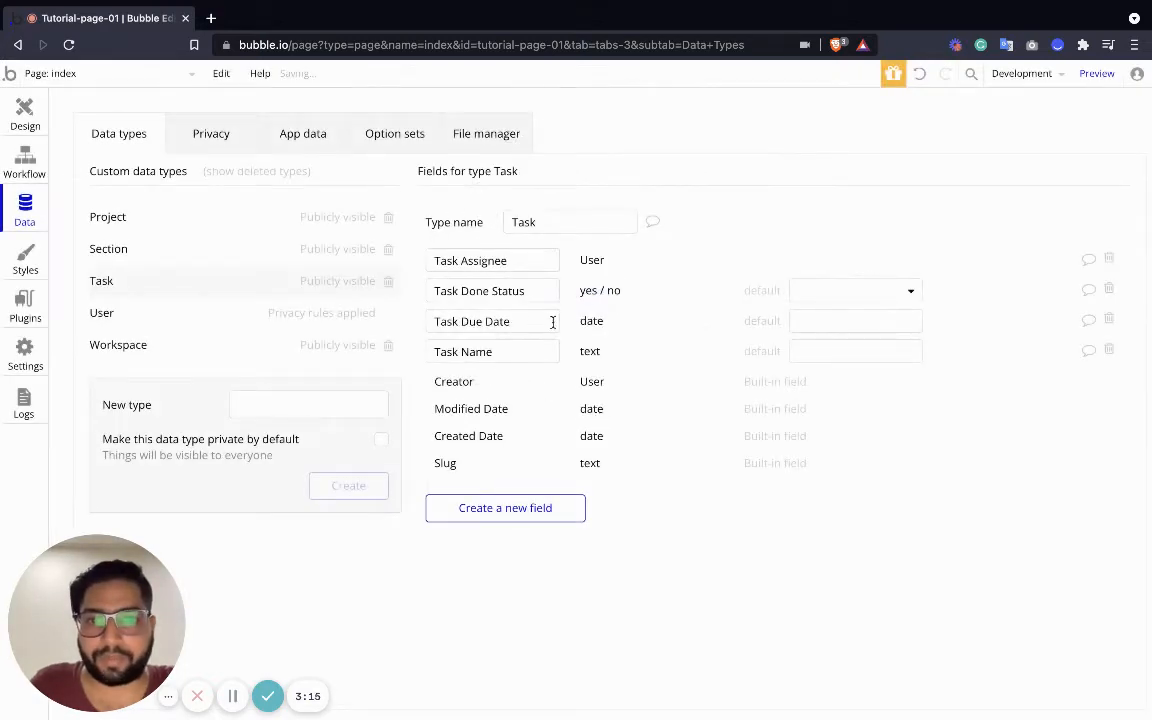
left_click(830, 290)
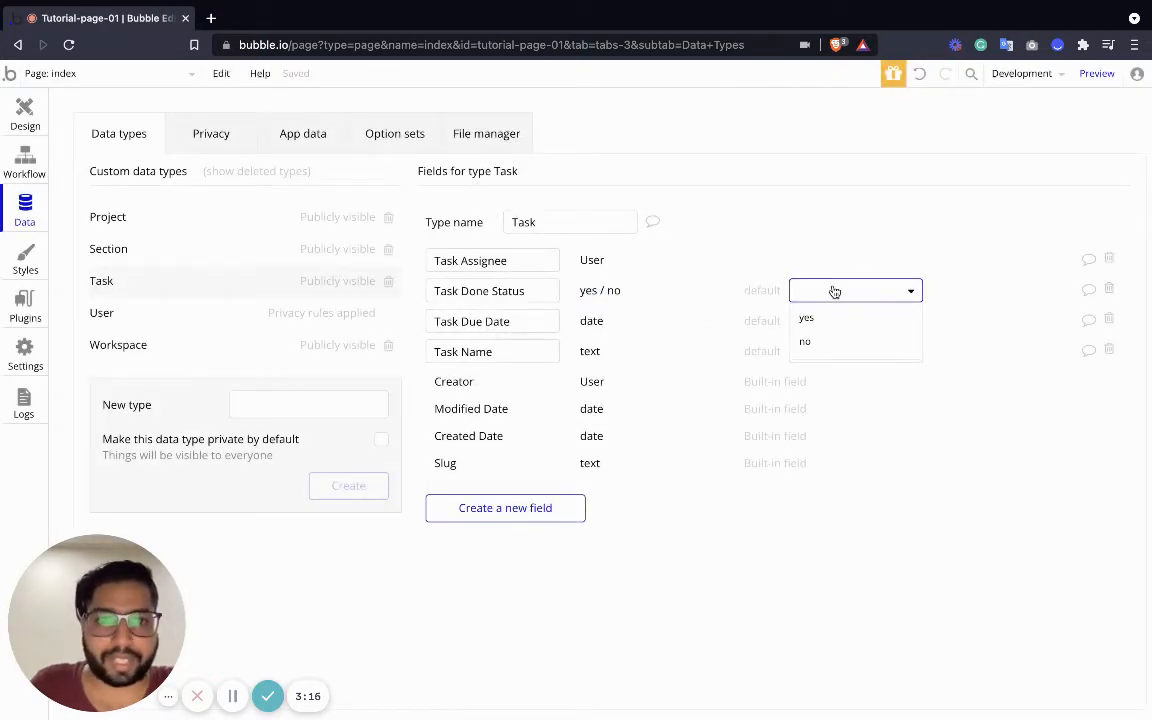
left_click(815, 340)
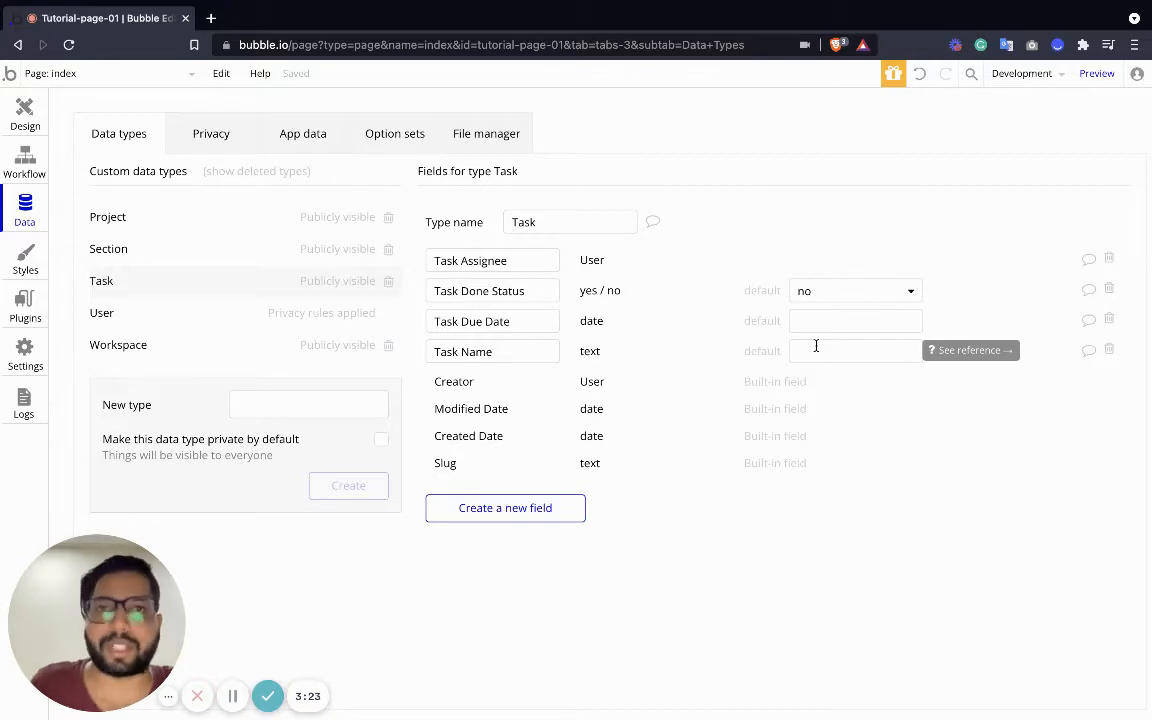
Add a 'Task Section' field of type Section to Task
left_click(530, 508)
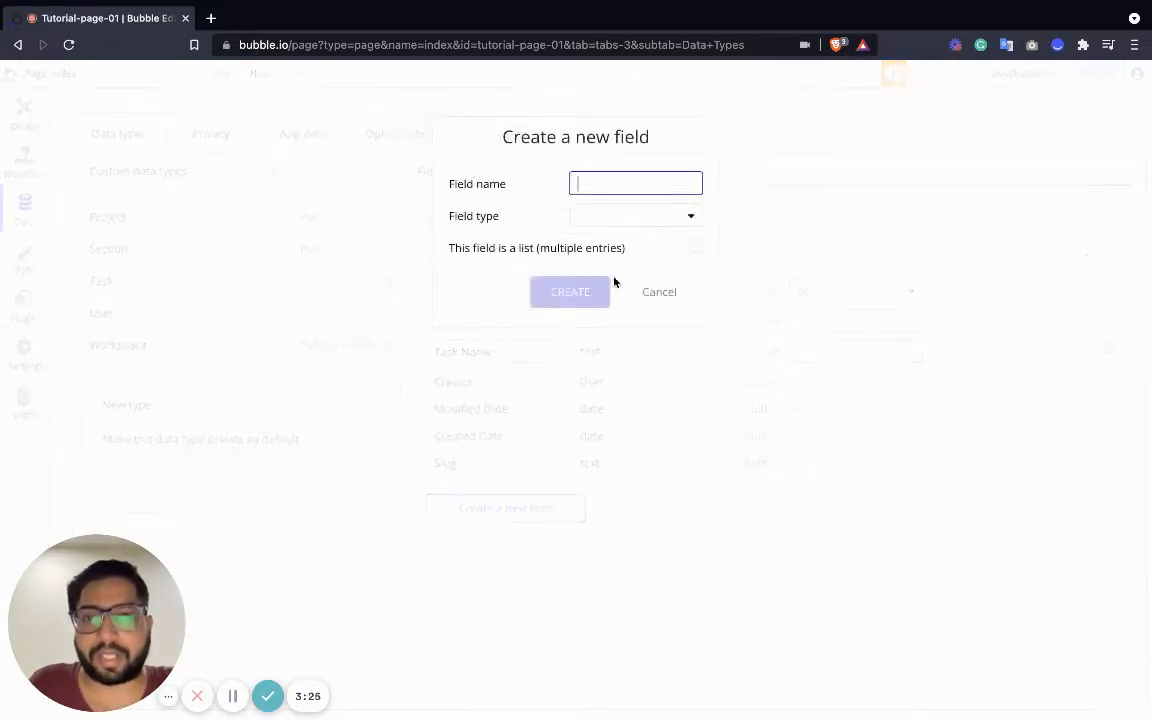
type("Task Section")
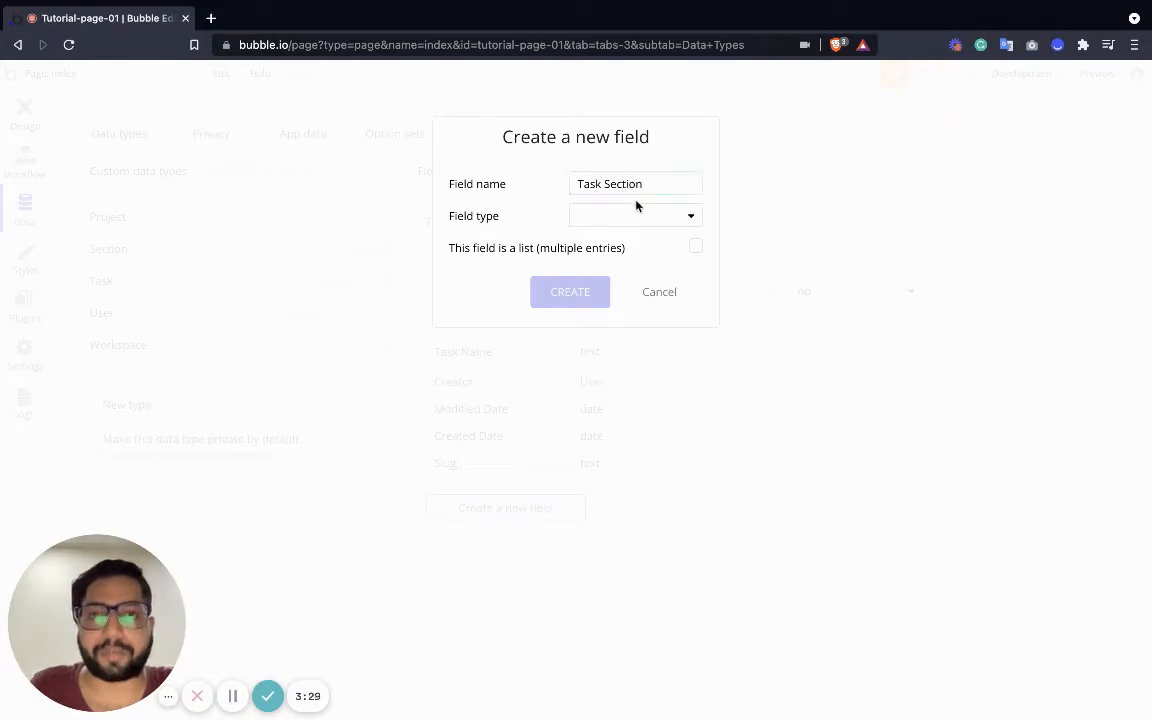
left_click(630, 216)
scroll(624, 413, "down", 2)
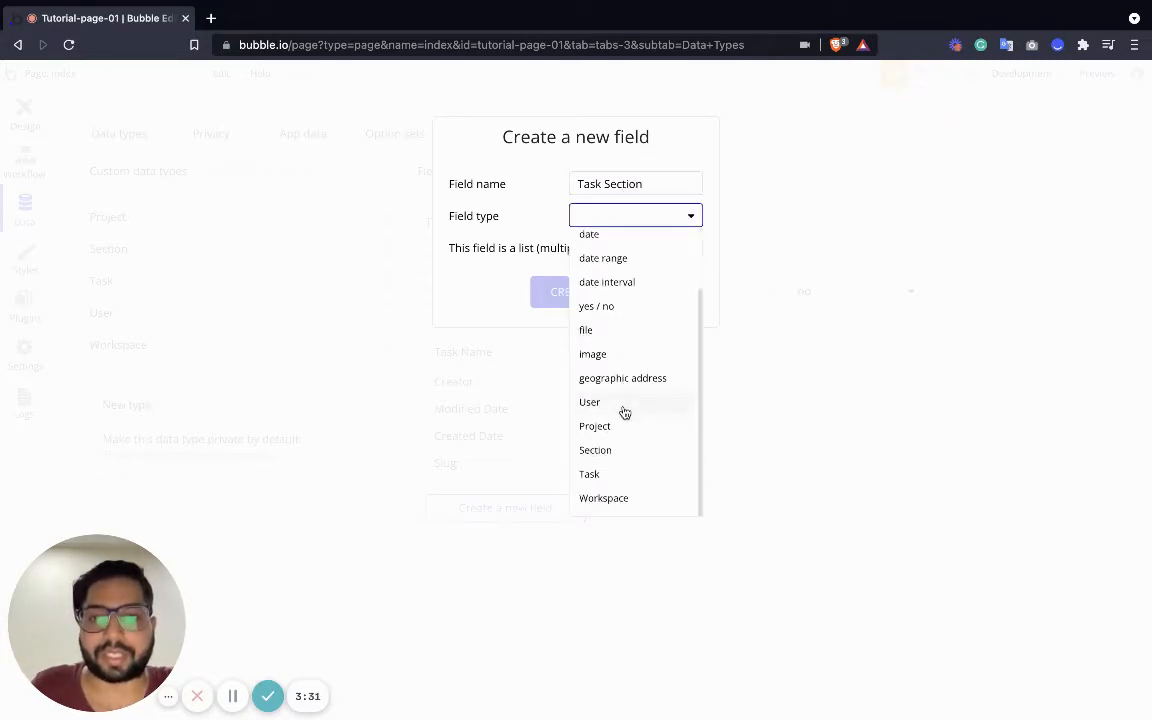
left_click(613, 453)
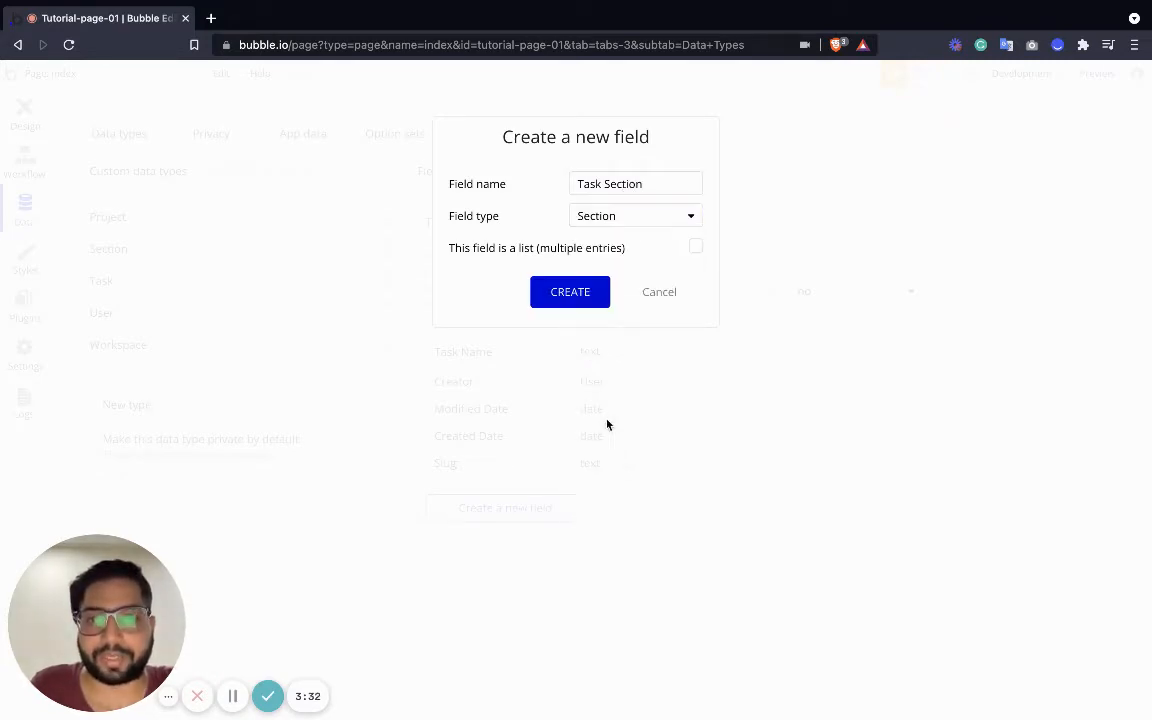
left_click(572, 289)
Add a 'Task Workspace' field of type Workspace to Task
left_click(505, 537)
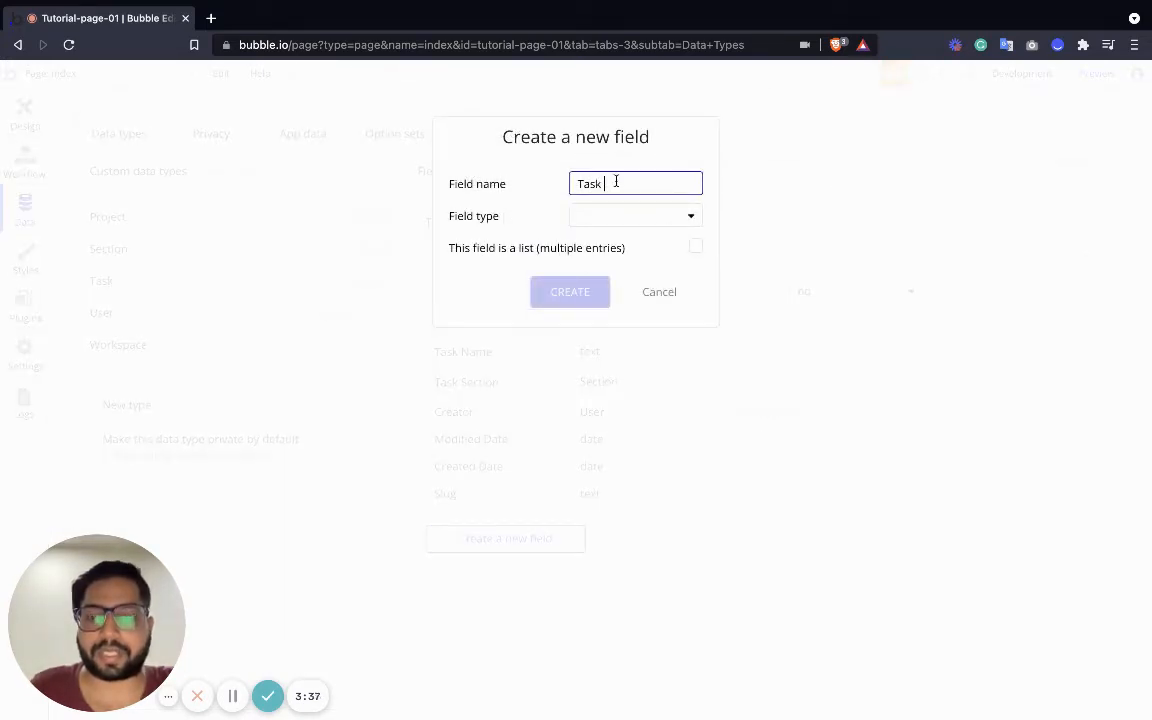
left_click(676, 218)
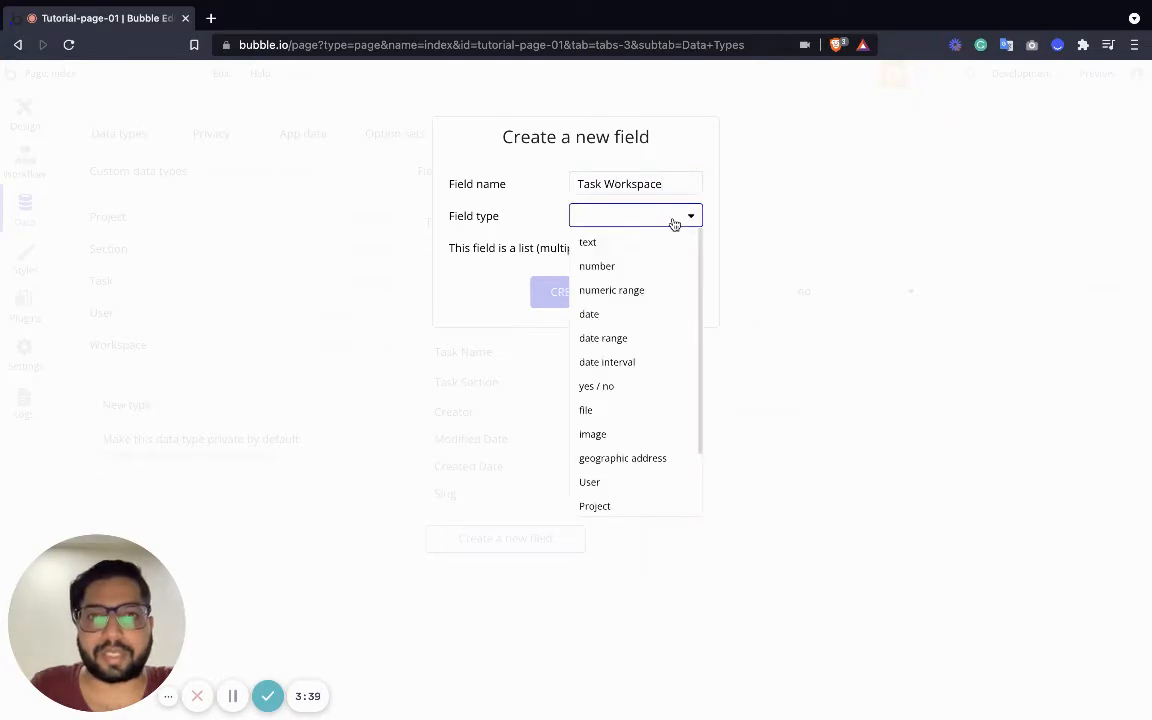
scroll(599, 410, "down", 2)
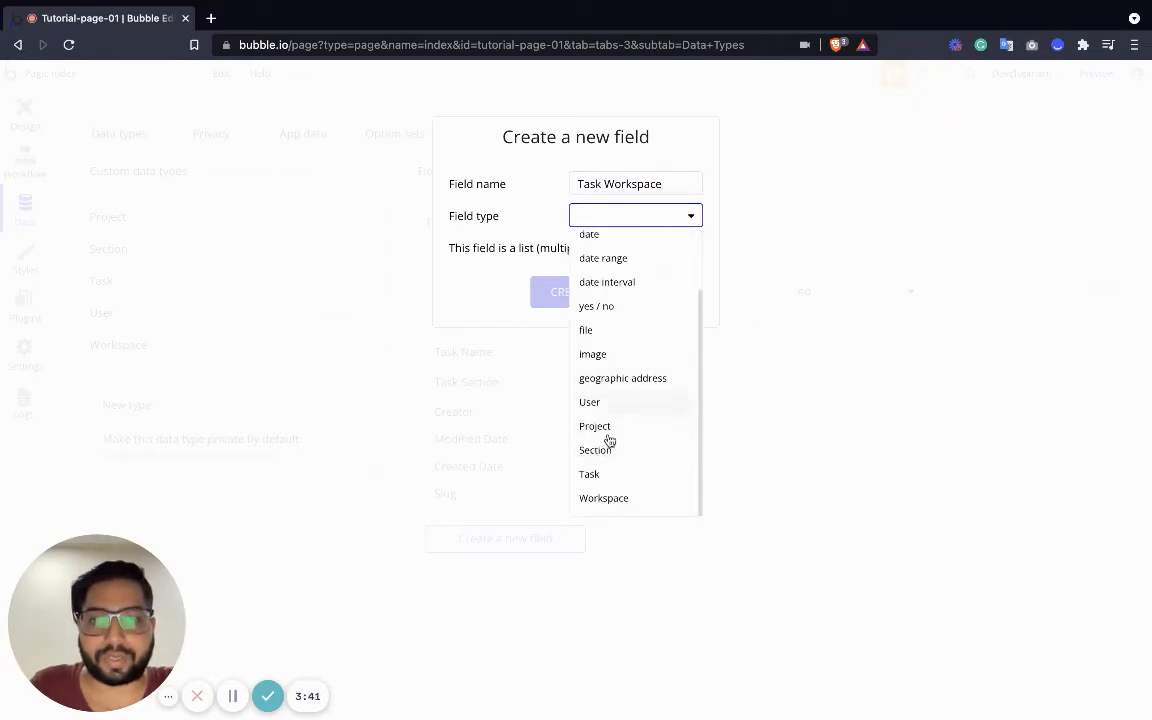
left_click(616, 494)
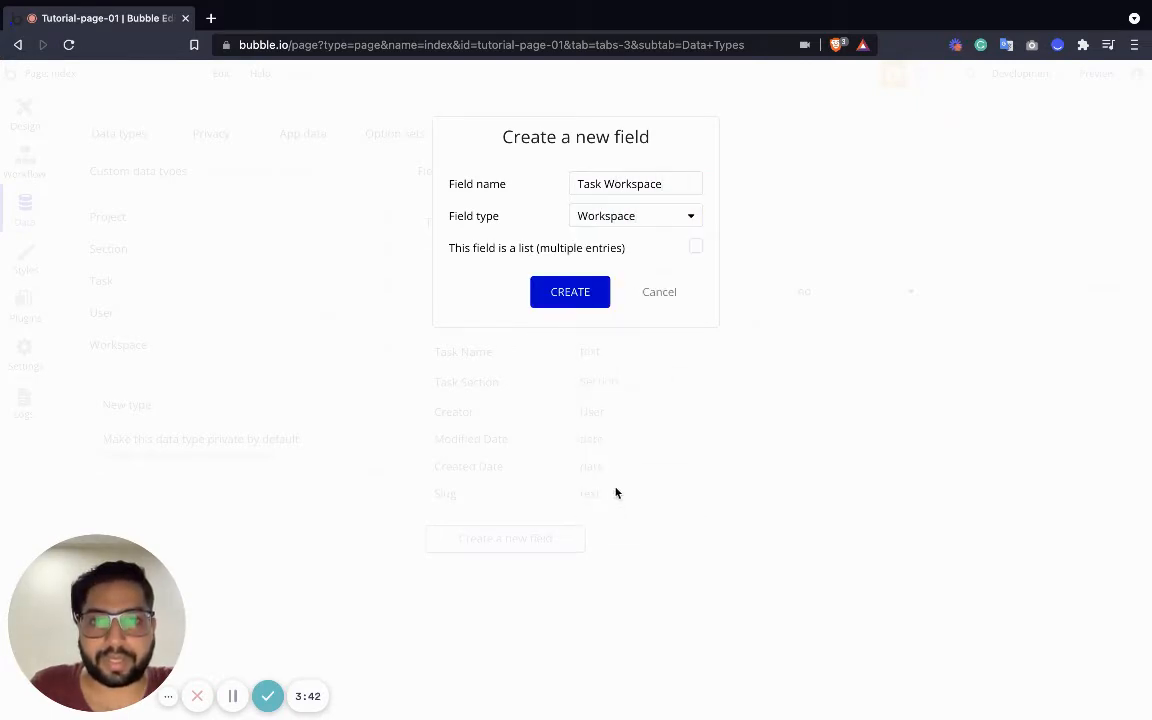
left_click(593, 292)
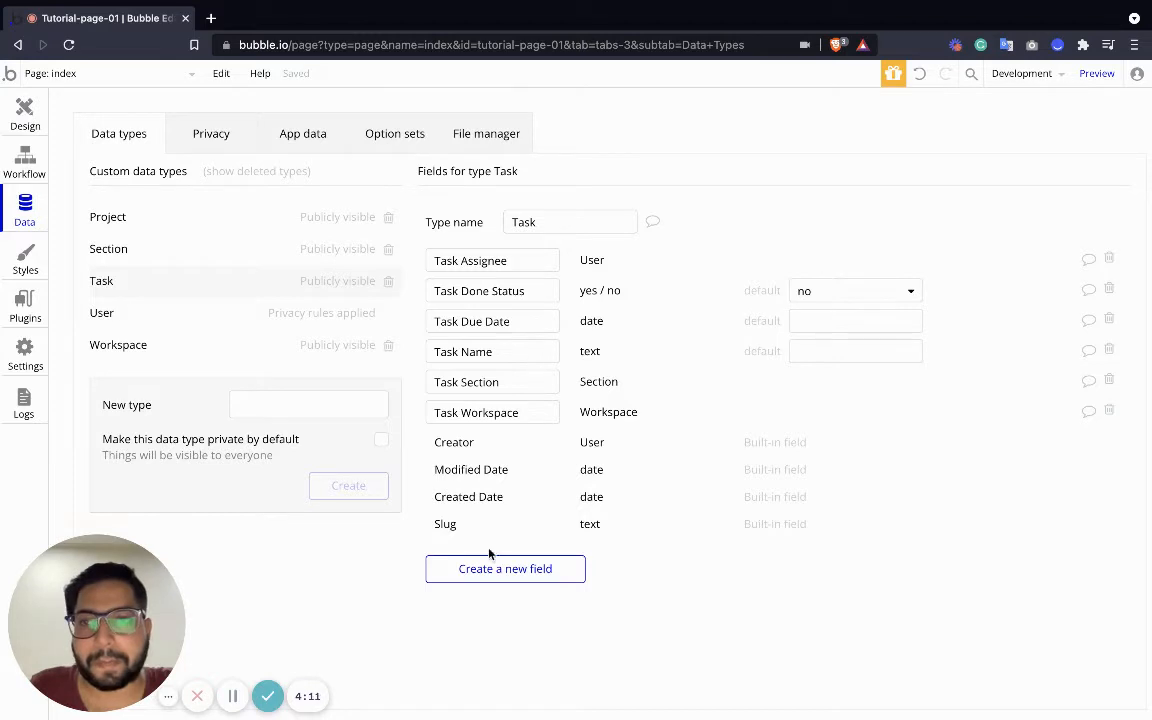
Add a 'Task project' field of type Project to Task
left_click(516, 563)
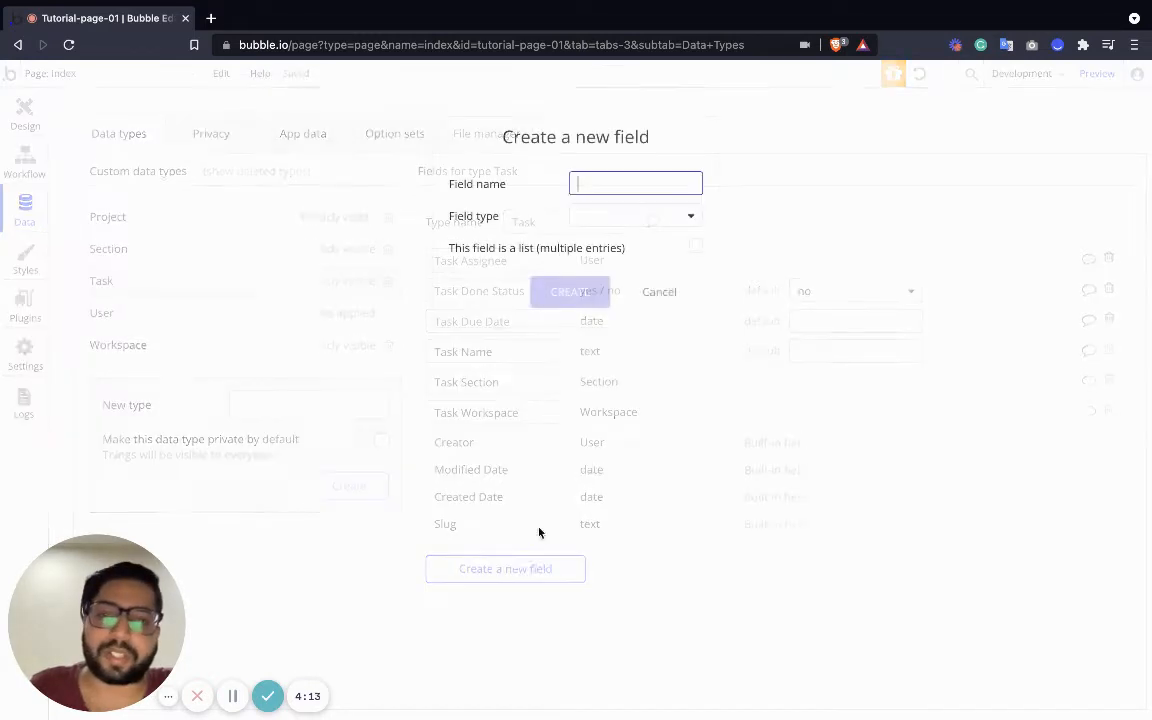
type("TGask")
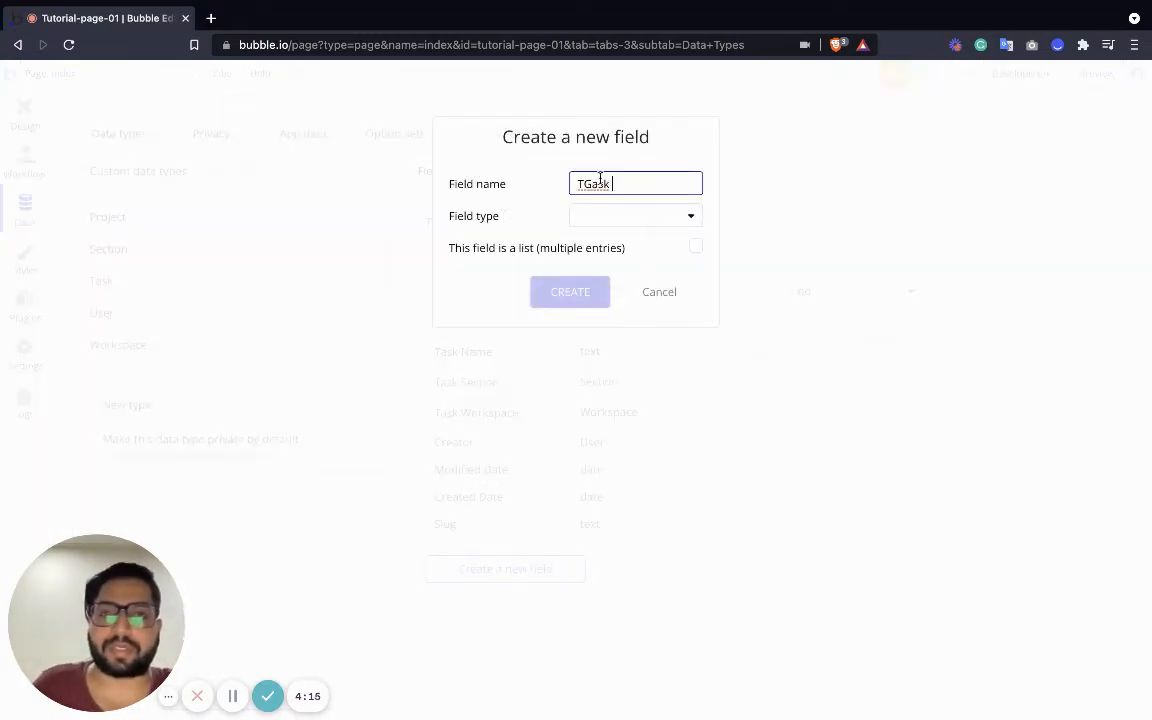
key("ctrl+a")
type("T")
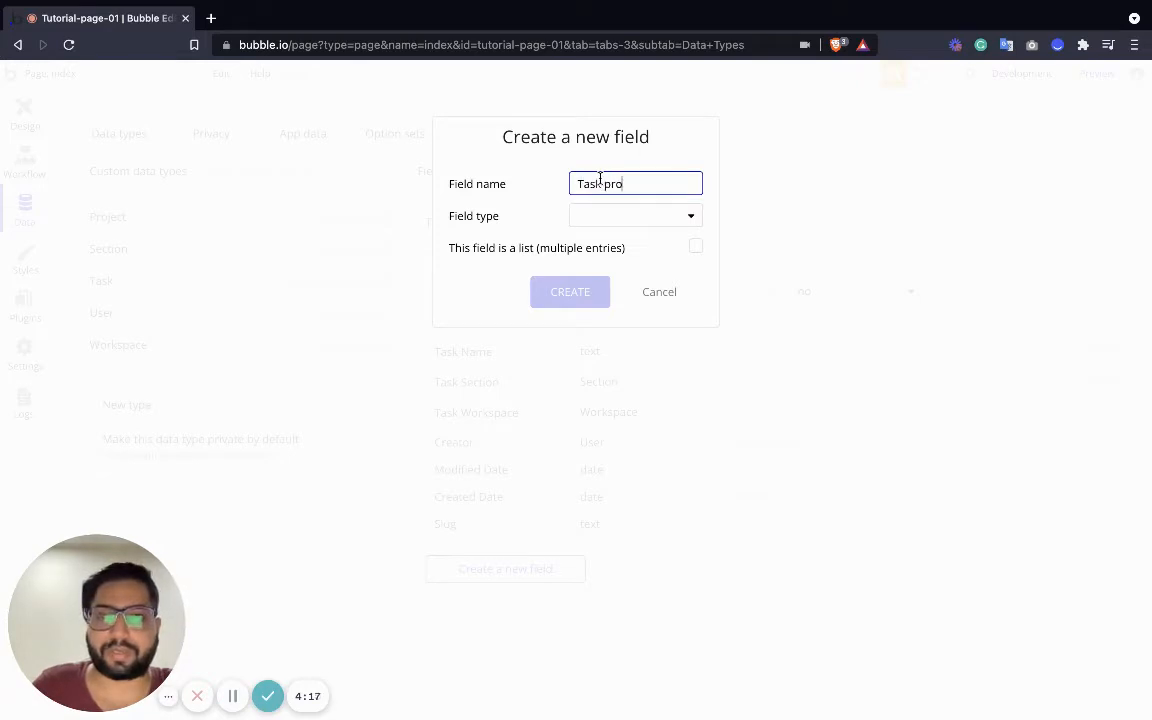
left_click(636, 216)
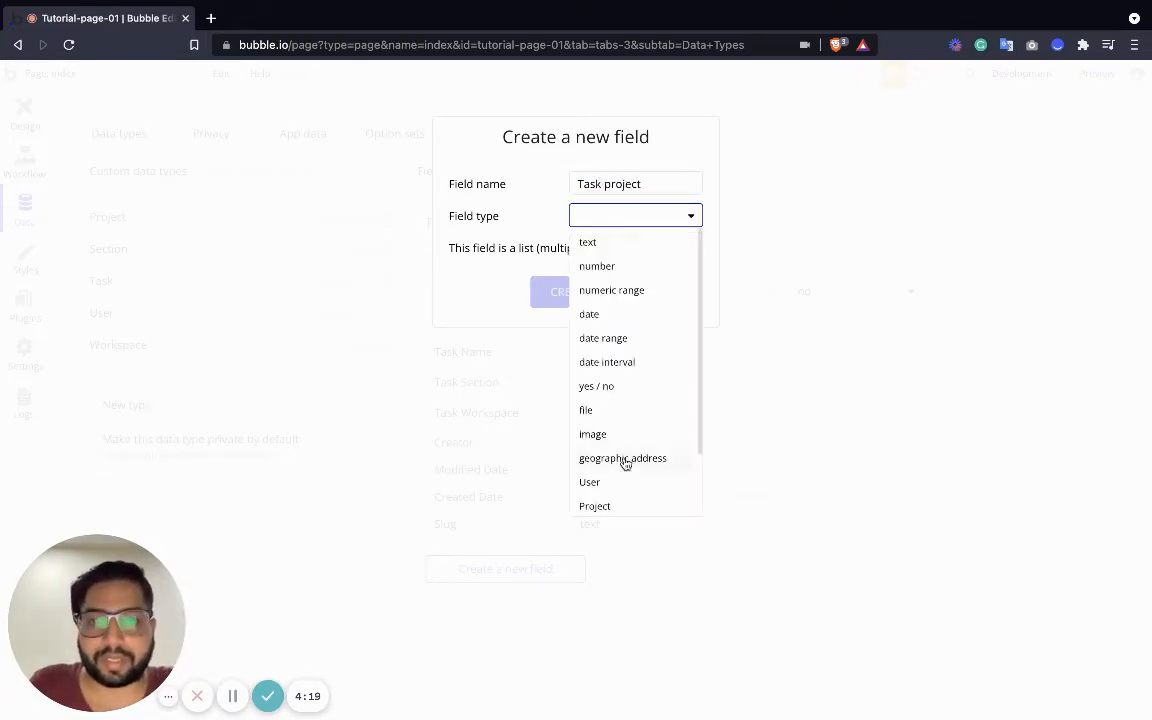
scroll(630, 440, "down", 1)
left_click(640, 426)
left_click(575, 292)
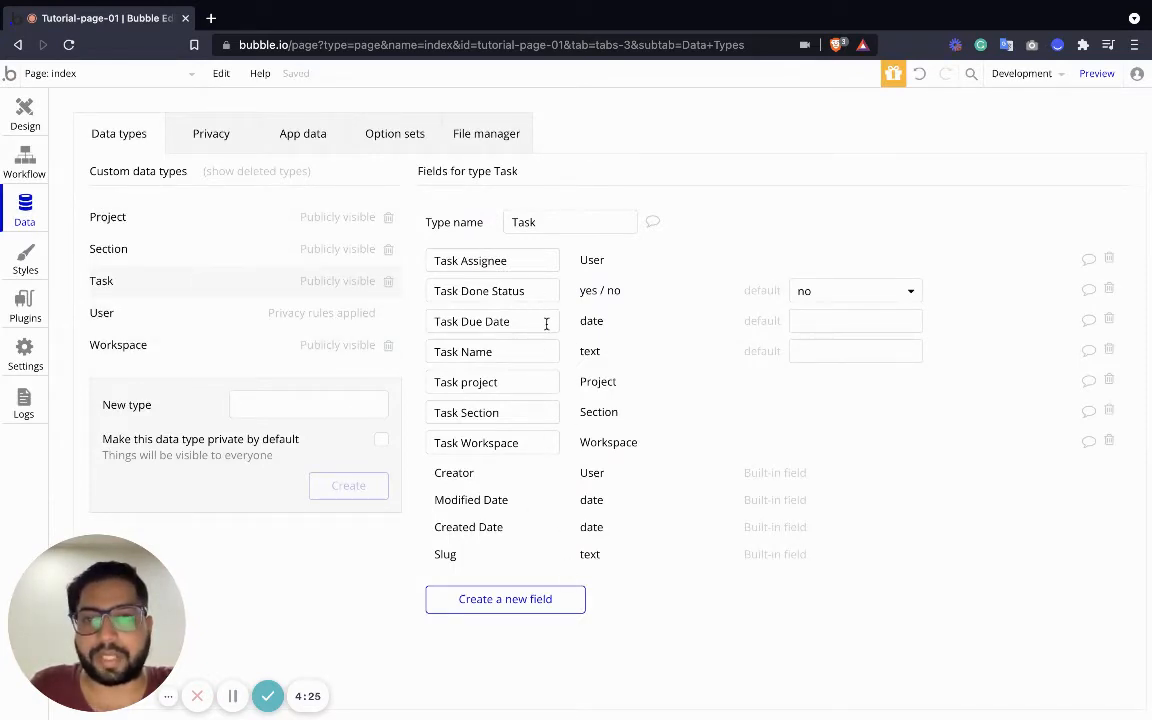
View the User type's fields, then edit the Signup / Login Popup reusable element in Design
left_click(108, 314)
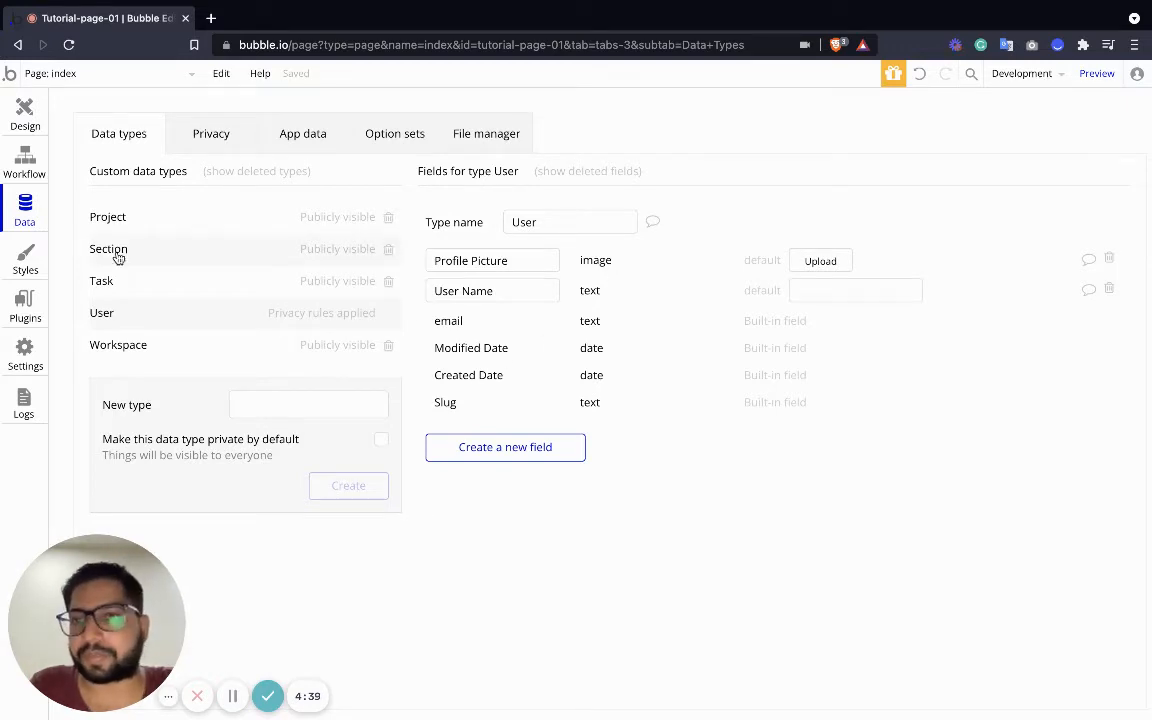
left_click(25, 110)
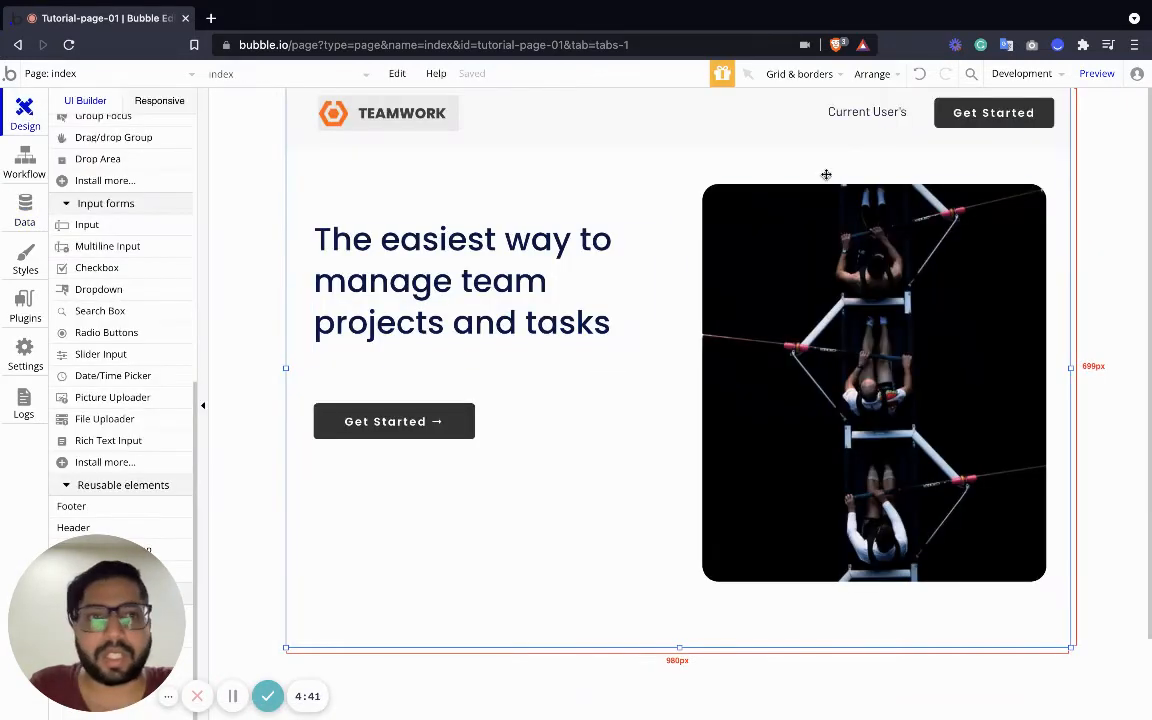
left_click(155, 73)
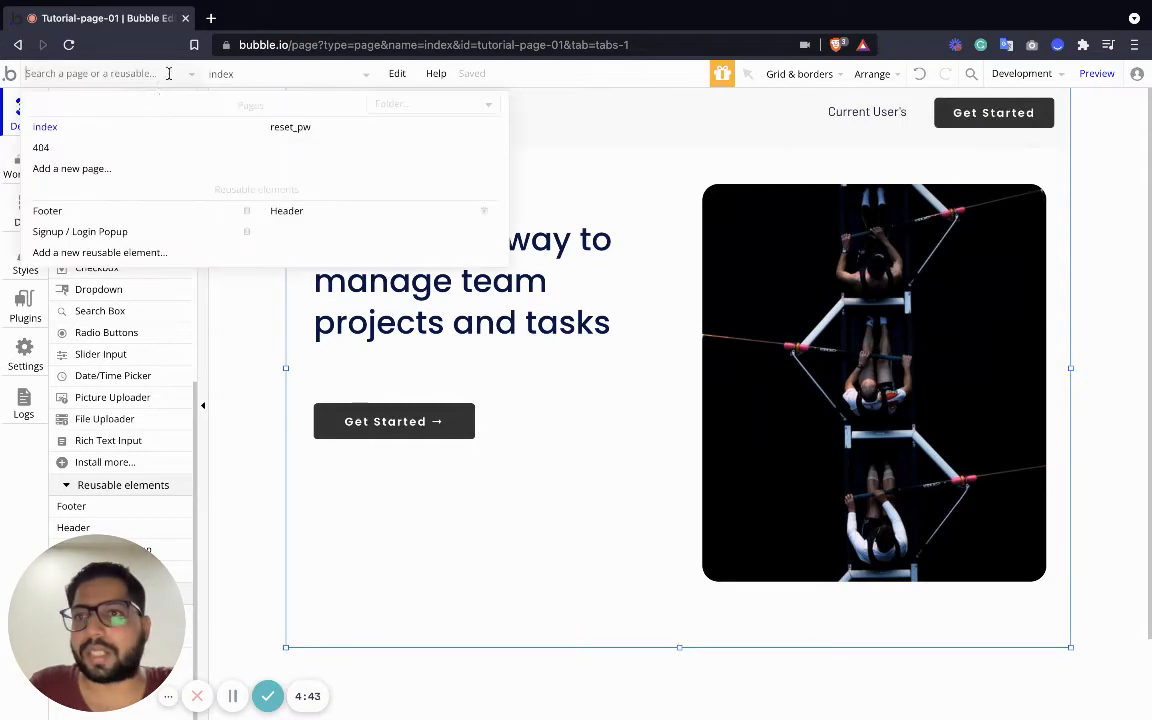
left_click(86, 231)
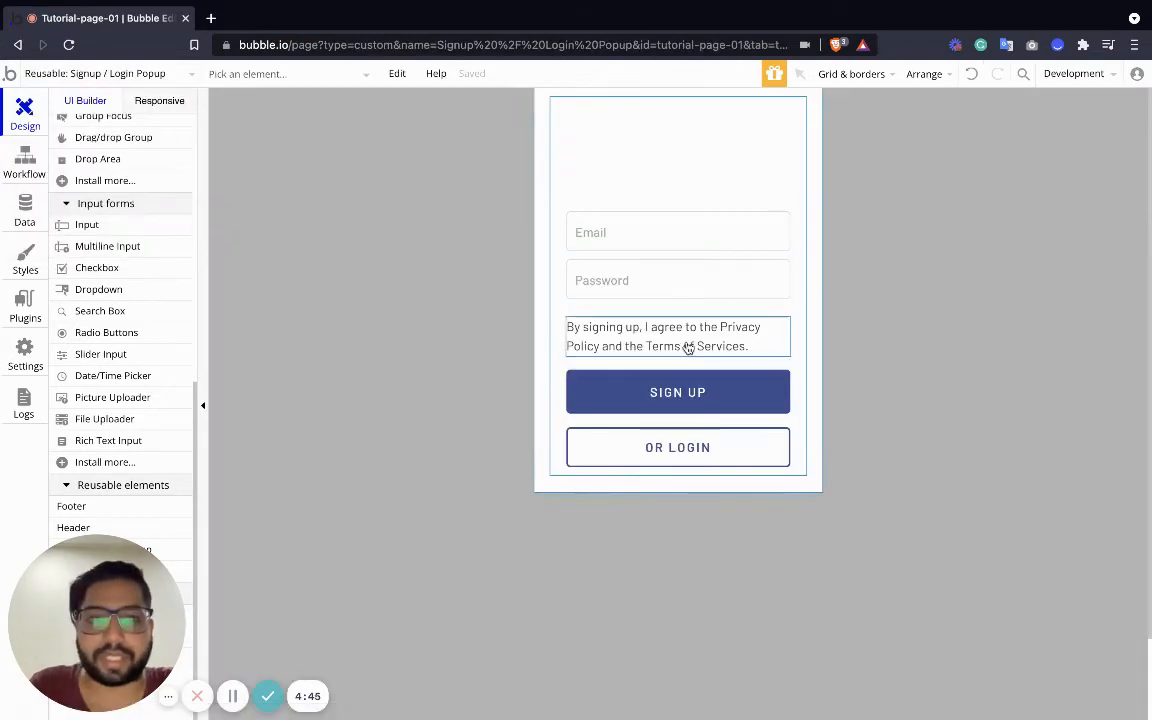
Duplicate the Email input and place the copy above the Email field
left_click(664, 233)
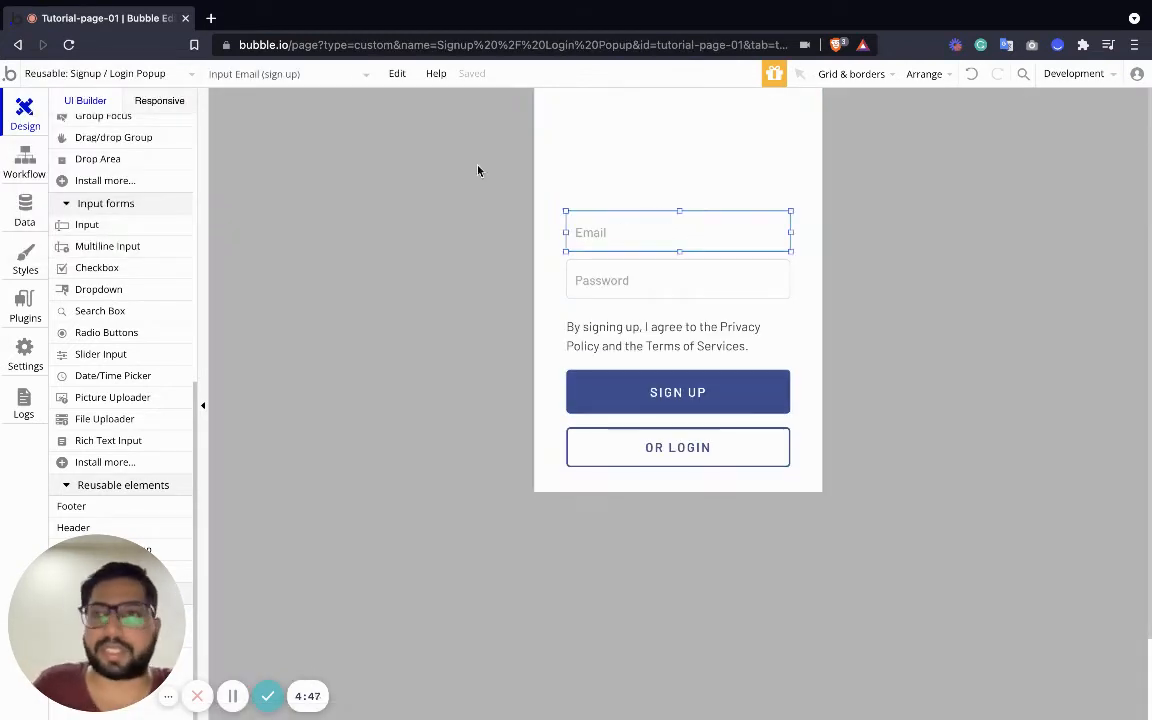
left_click_drag(610, 249, 608, 185)
key("super+v")
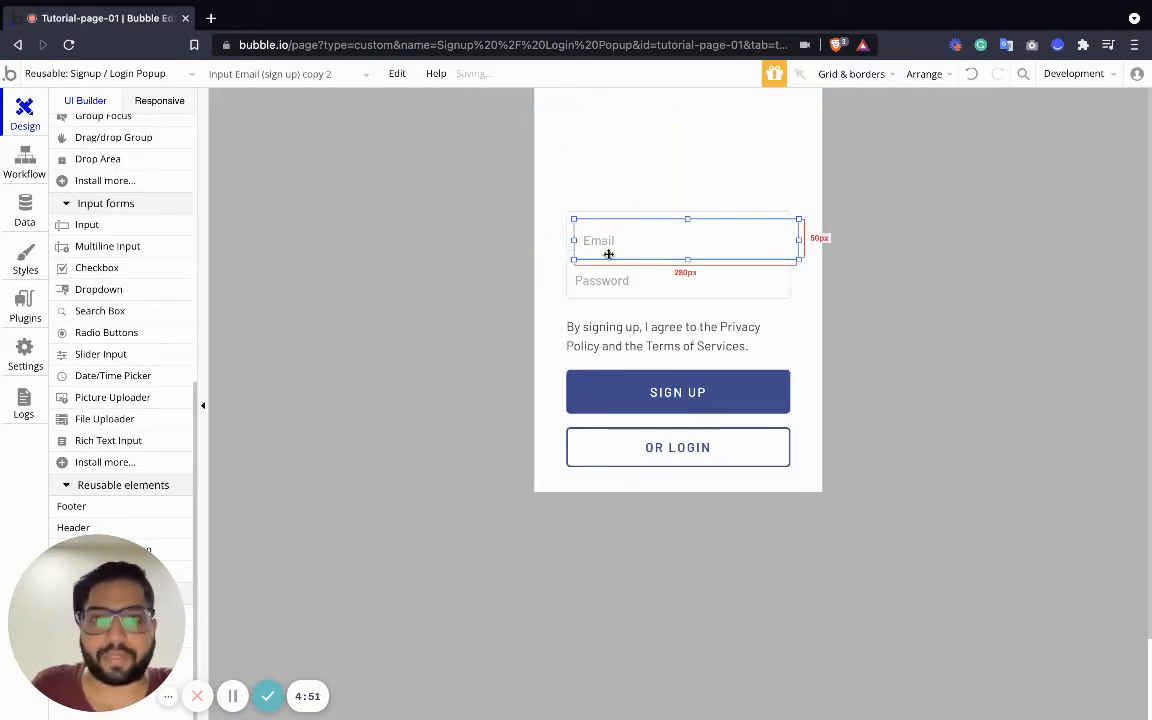
left_click_drag(607, 246, 600, 186)
Give the copy Text content format, placeholder 'Name', and rename it 'Input Name (sign up)'
double_click(600, 186)
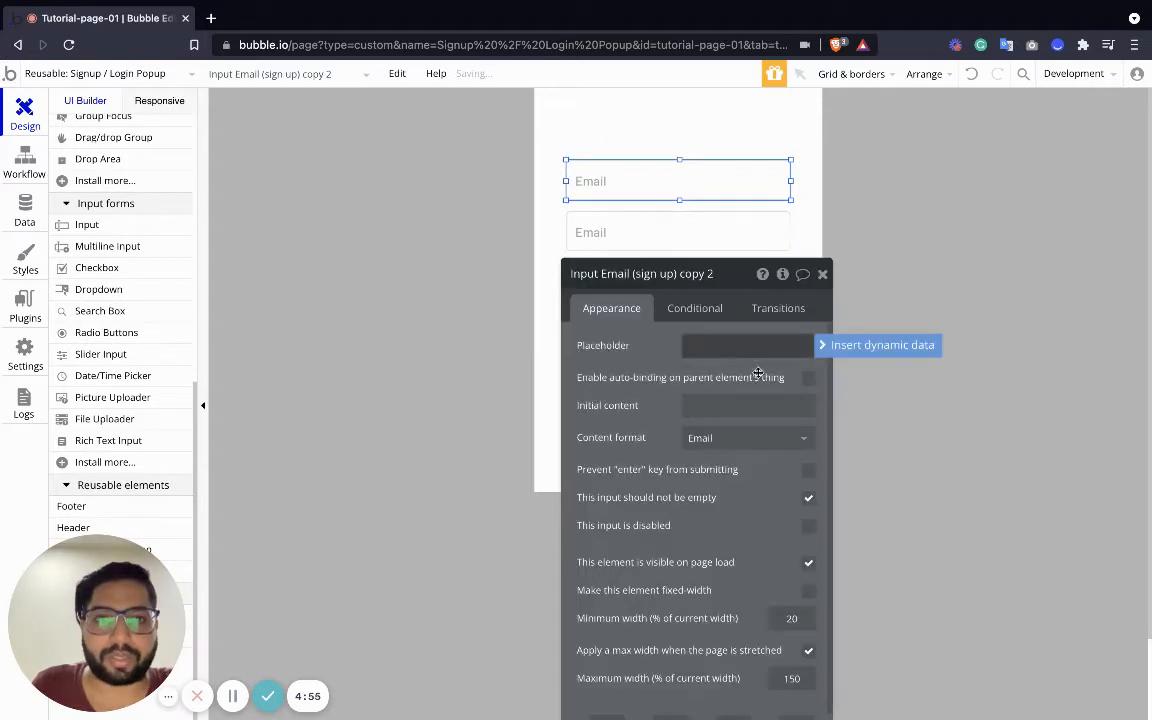
left_click(750, 437)
left_click(700, 460)
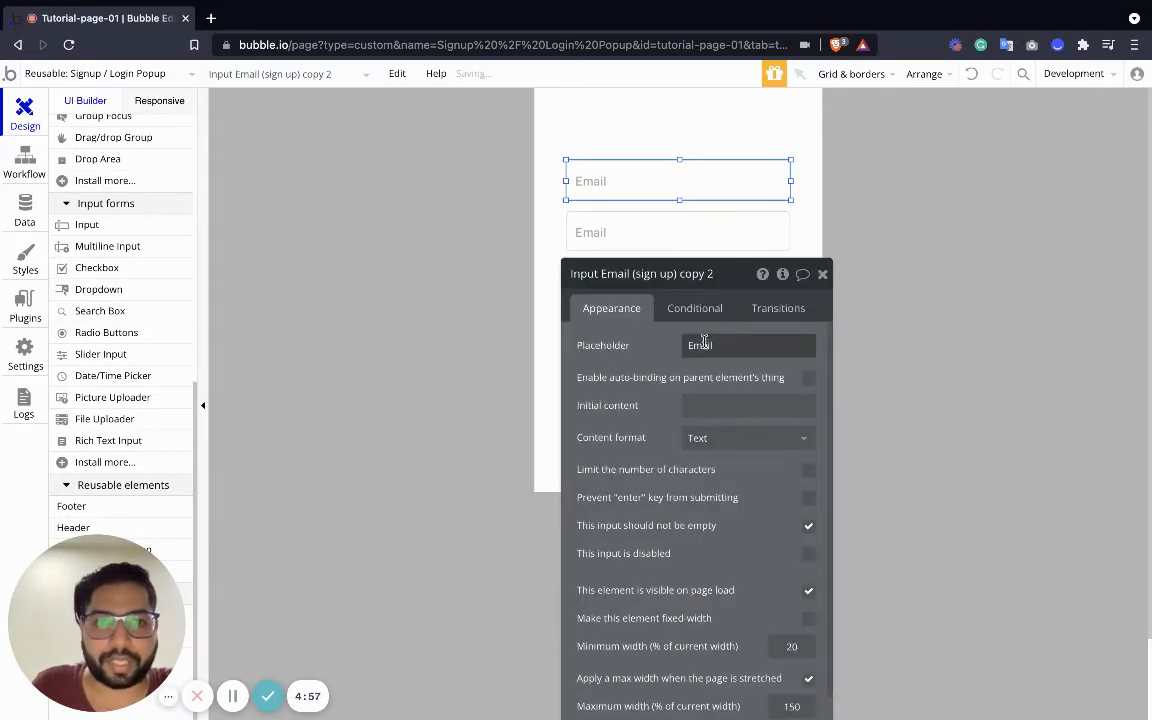
double_click(702, 344)
type("N")
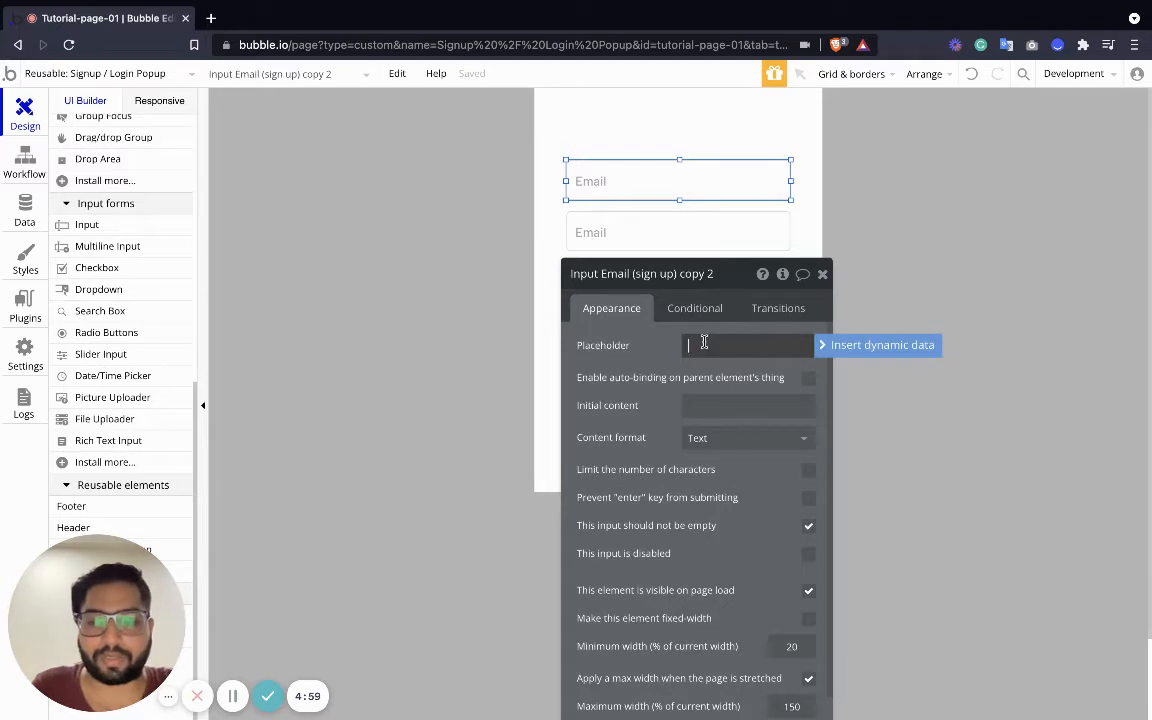
type("Name")
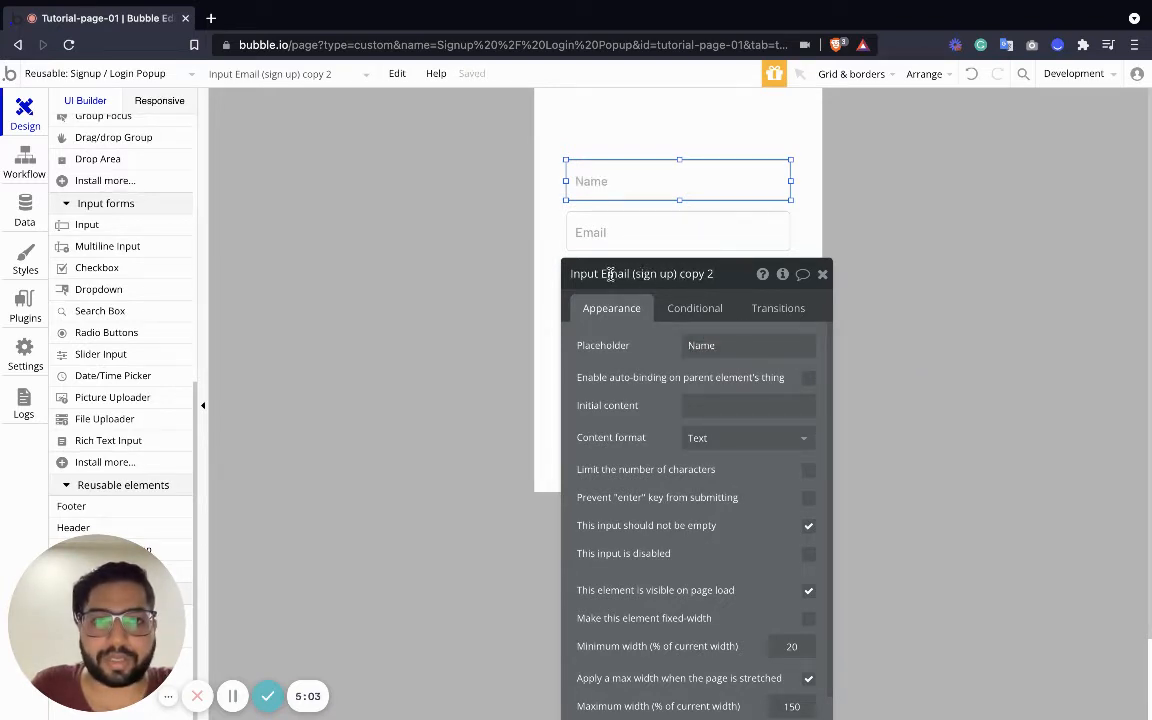
double_click(610, 273)
type("Name")
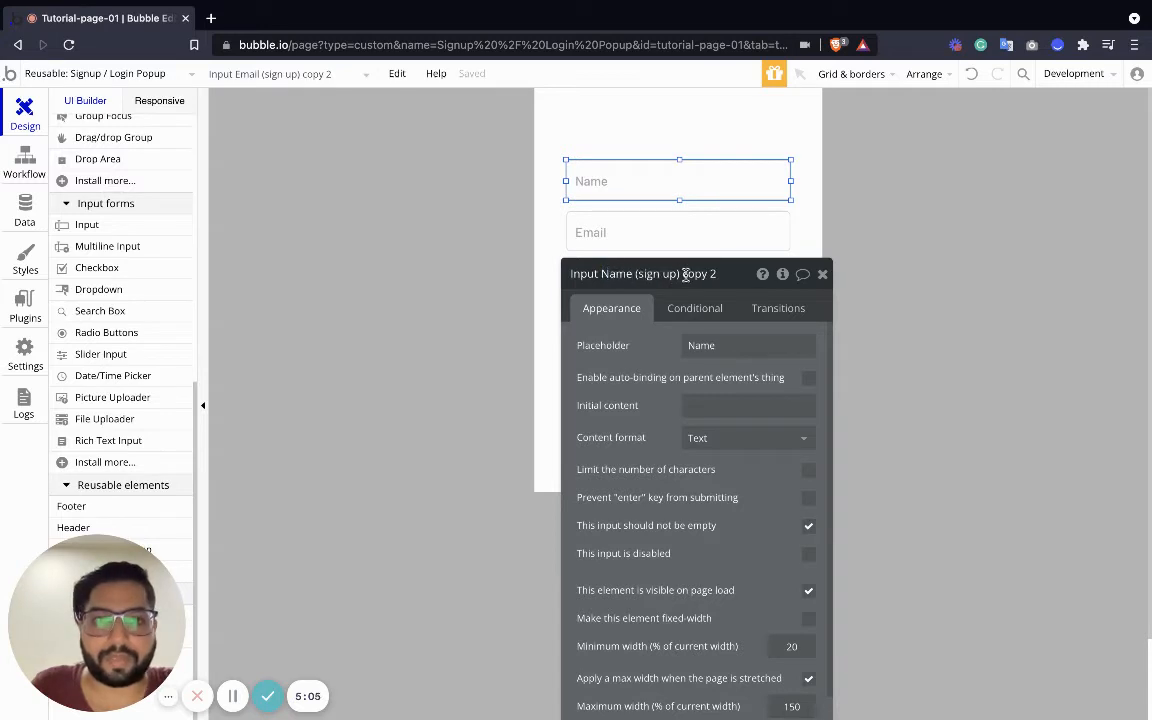
left_click_drag(682, 273, 718, 273)
key("BackSpace")
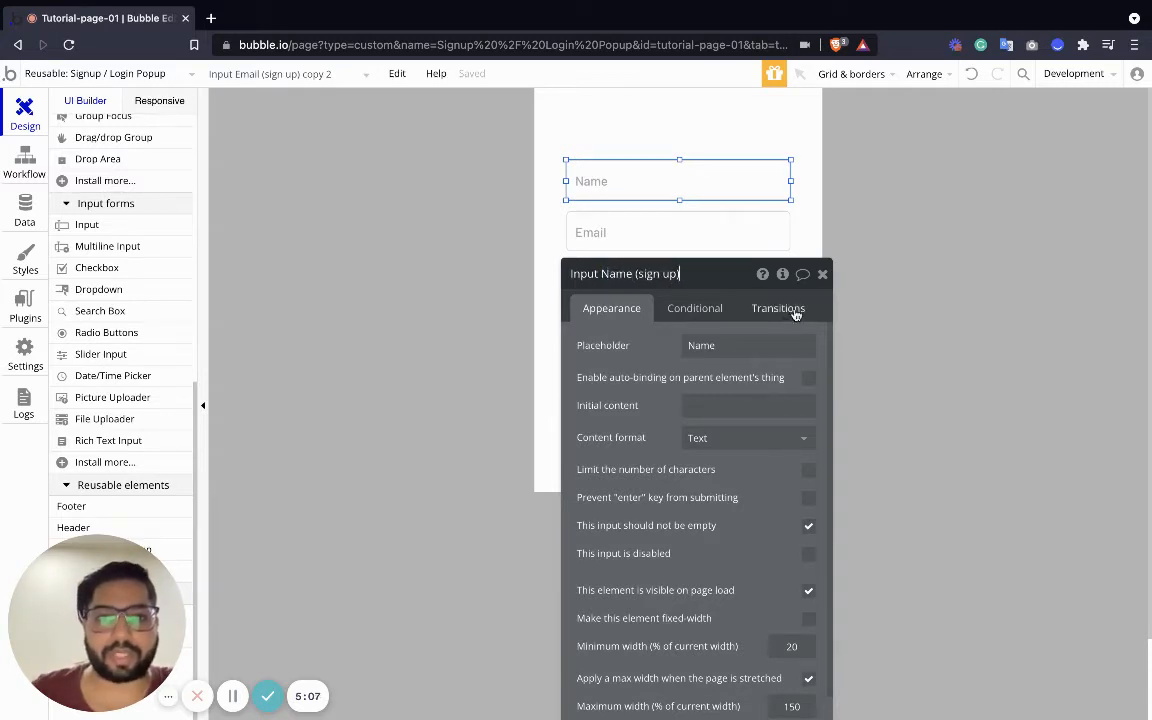
left_click(822, 280)
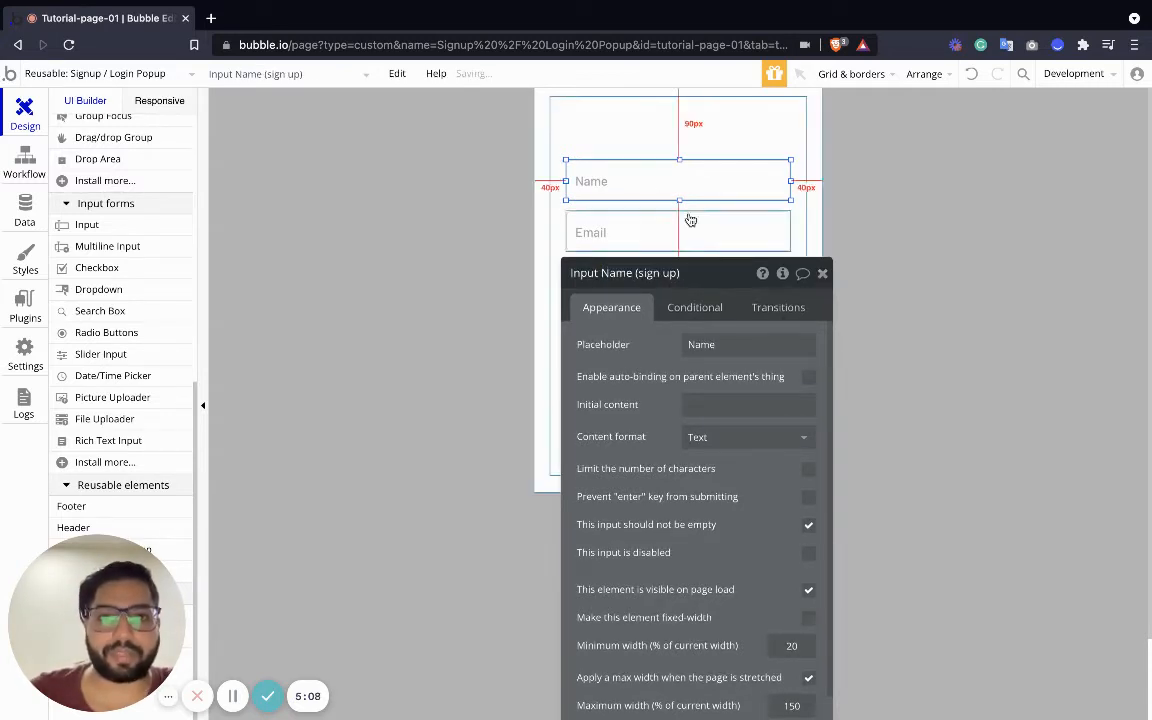
left_click(821, 274)
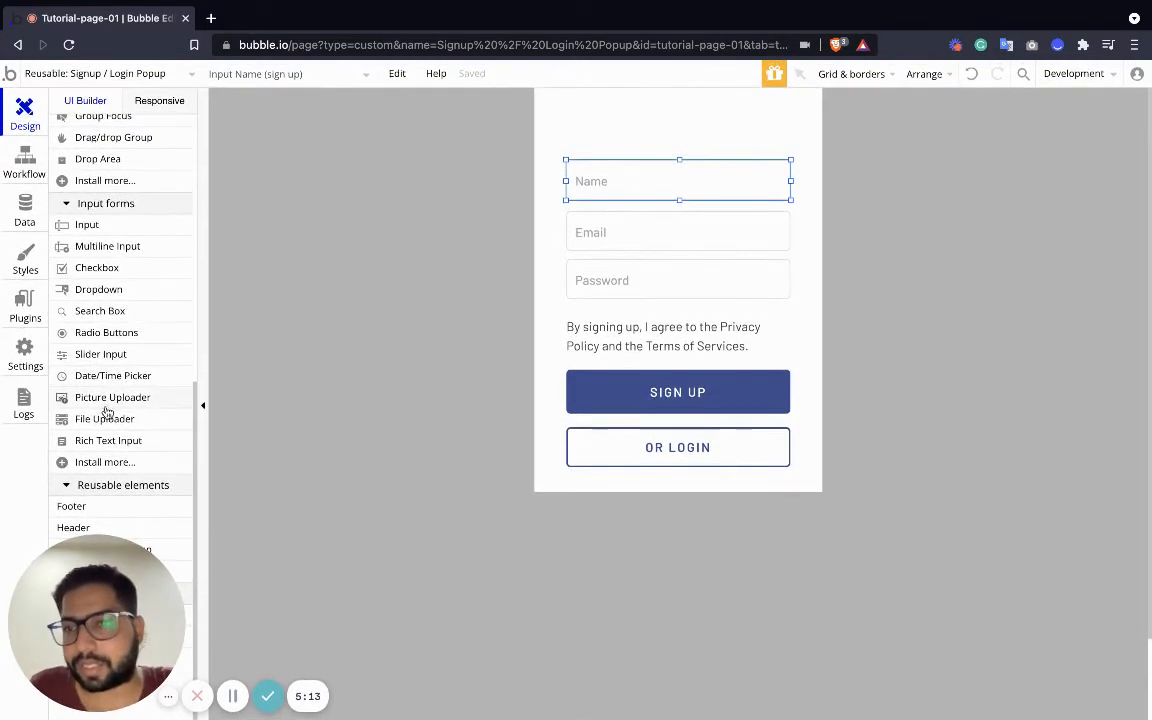
Place a small Picture Uploader at the popup's top centre with placeholder 'Profile Picture'
left_click_drag(90, 396, 621, 122)
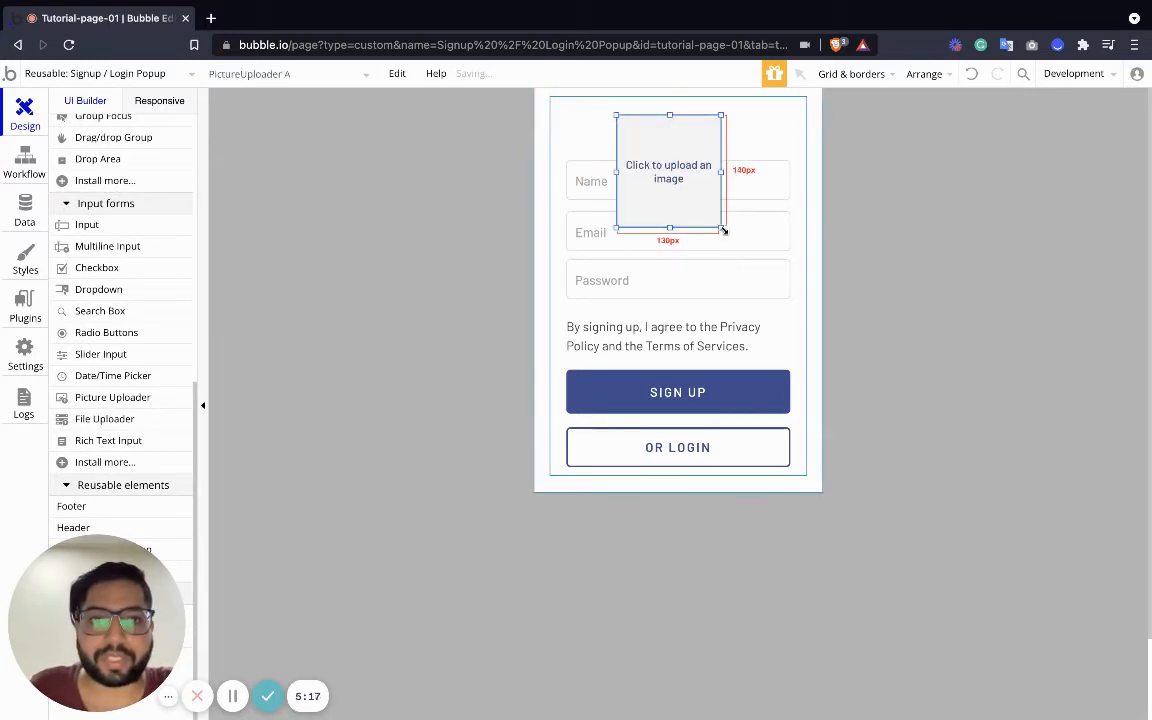
left_click_drag(723, 231, 663, 127)
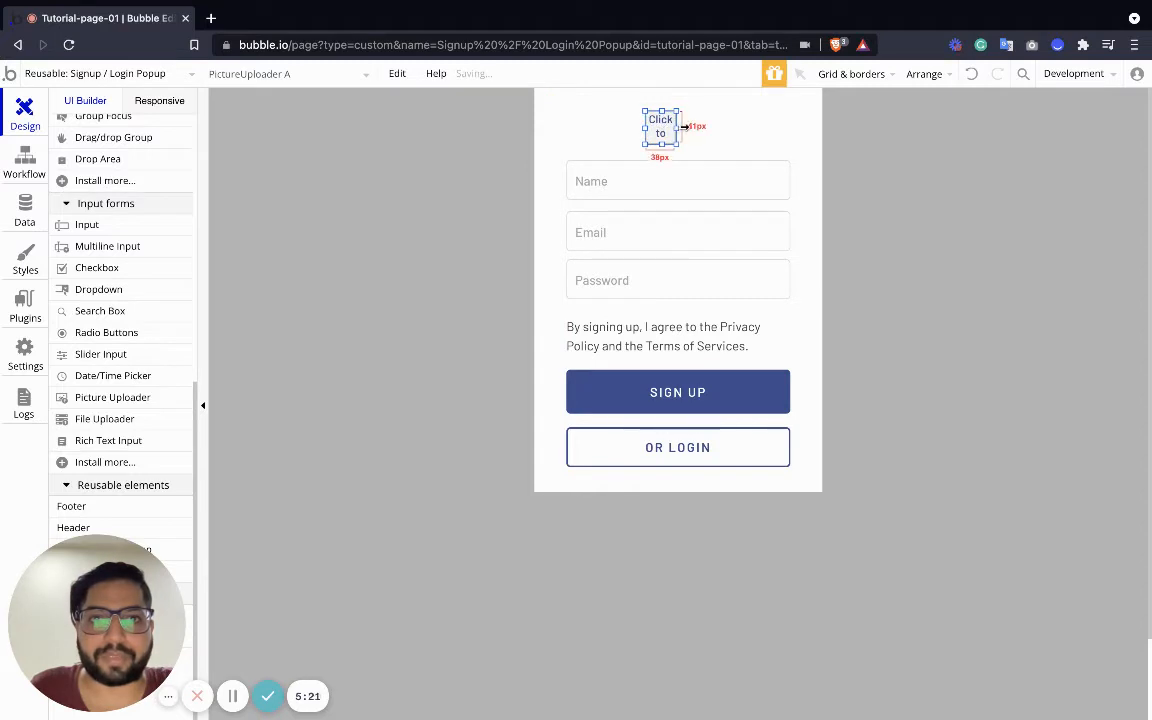
left_click_drag(659, 125, 669, 124)
double_click(669, 125)
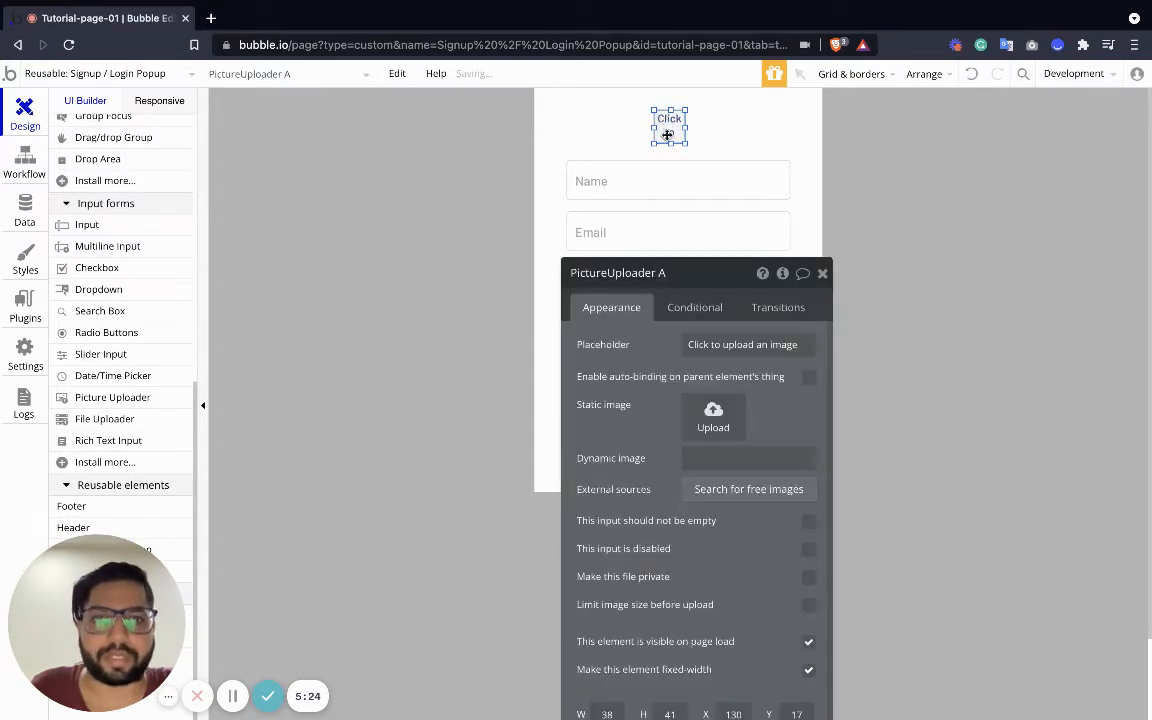
triple_click(742, 345)
type("Profile")
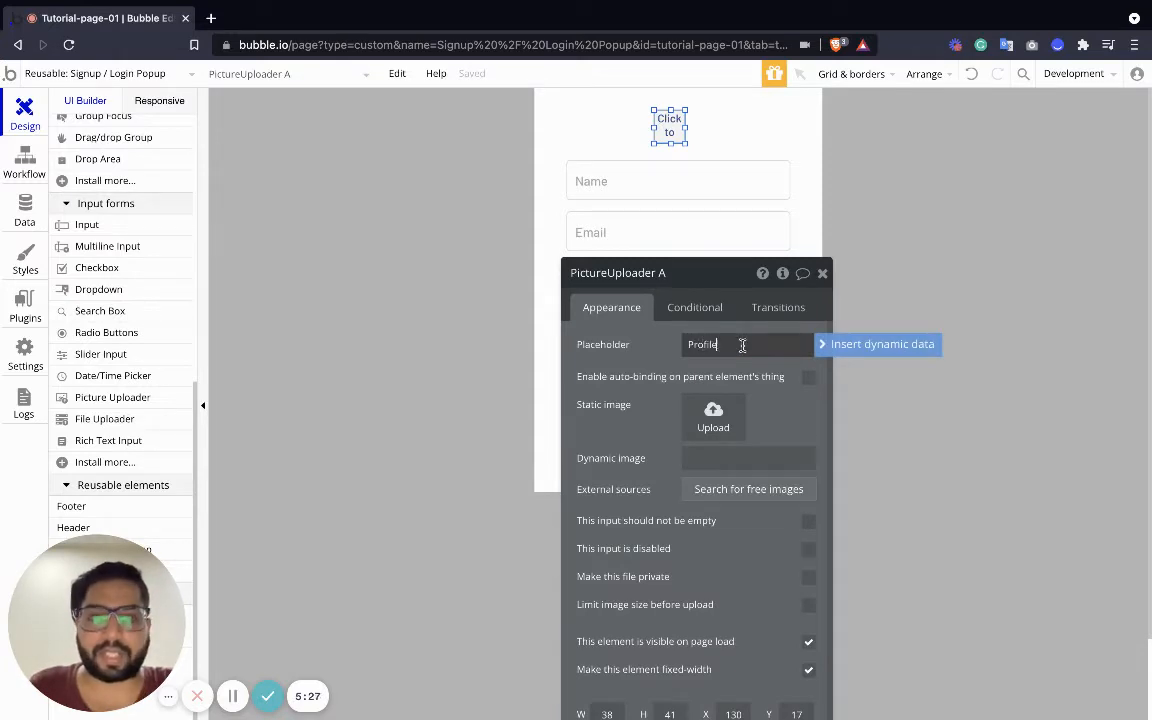
type(" Picture")
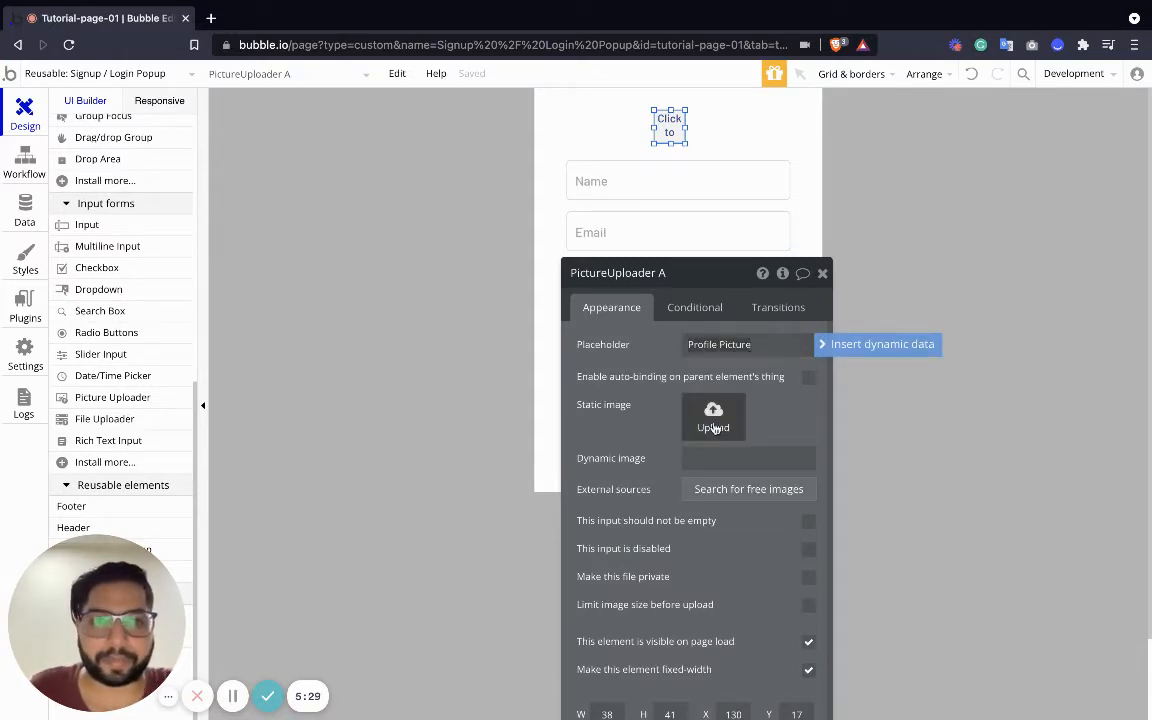
left_click(822, 273)
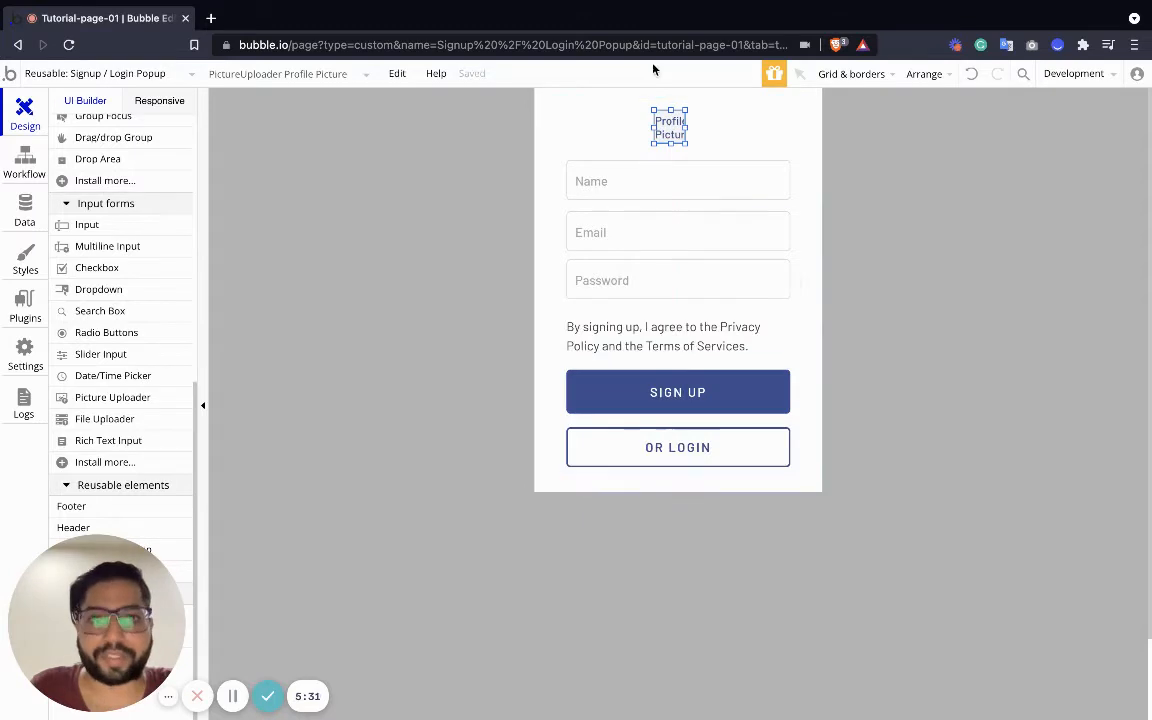
left_click(22, 156)
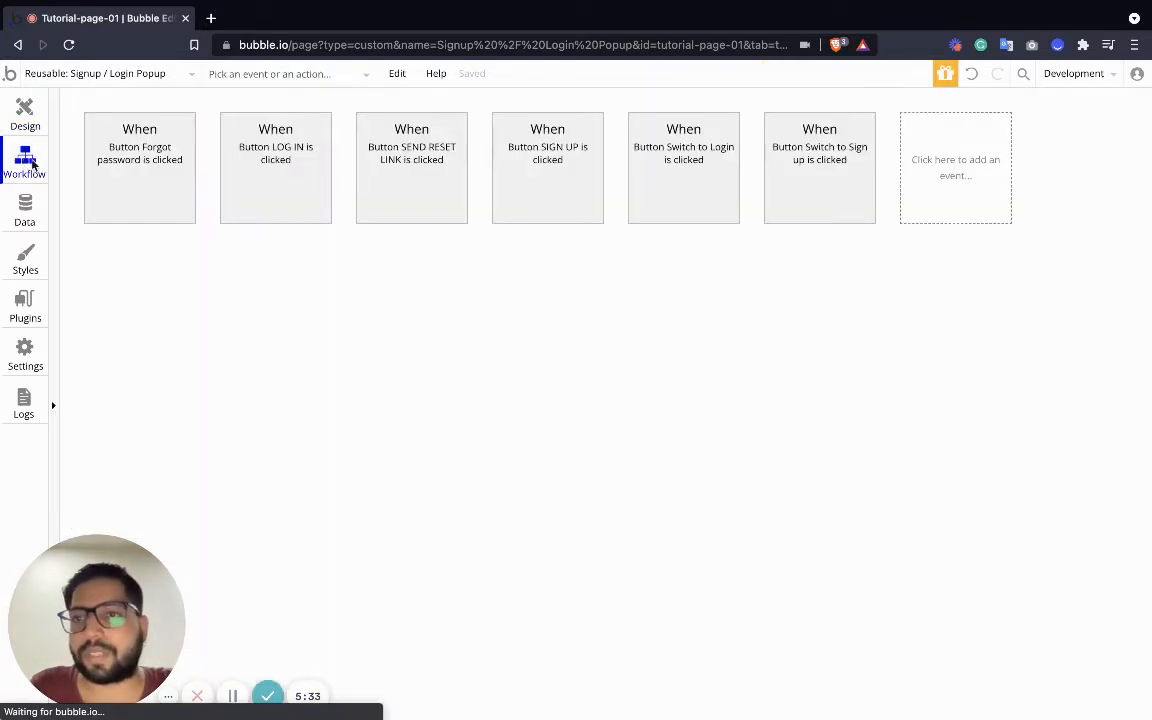
Go to the signup popup's SIGN UP button workflow and open its 'Sign the user up' action
left_click(80, 73)
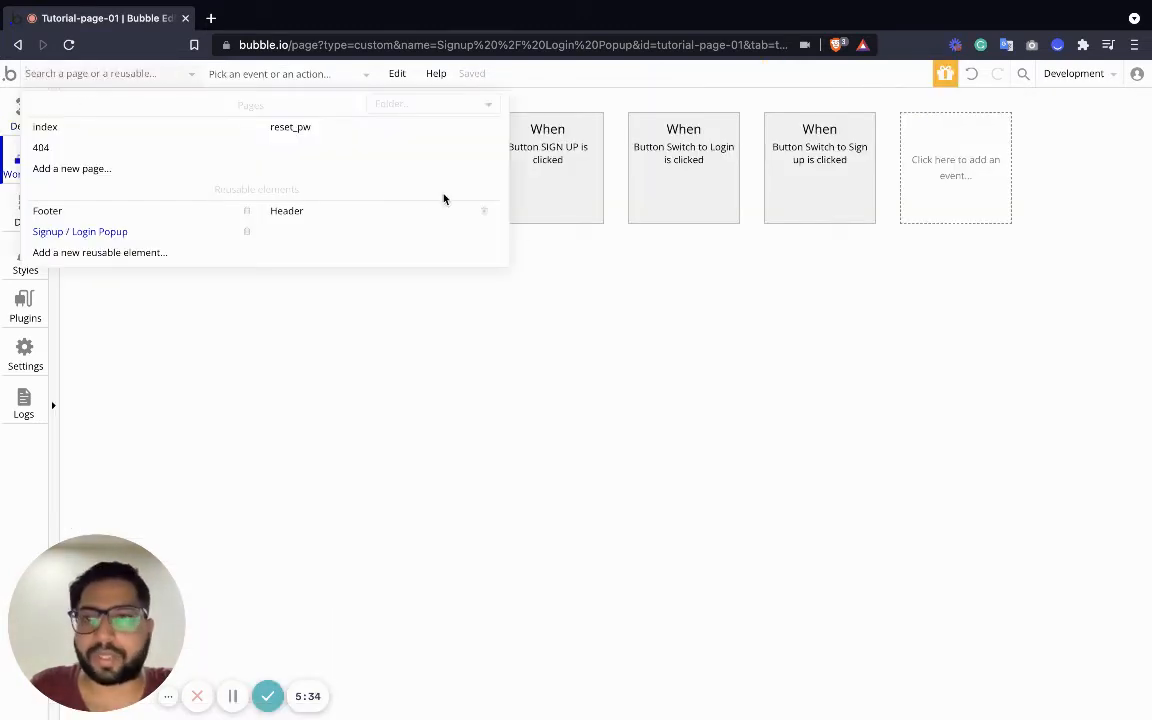
left_click(8, 112)
left_click(692, 400)
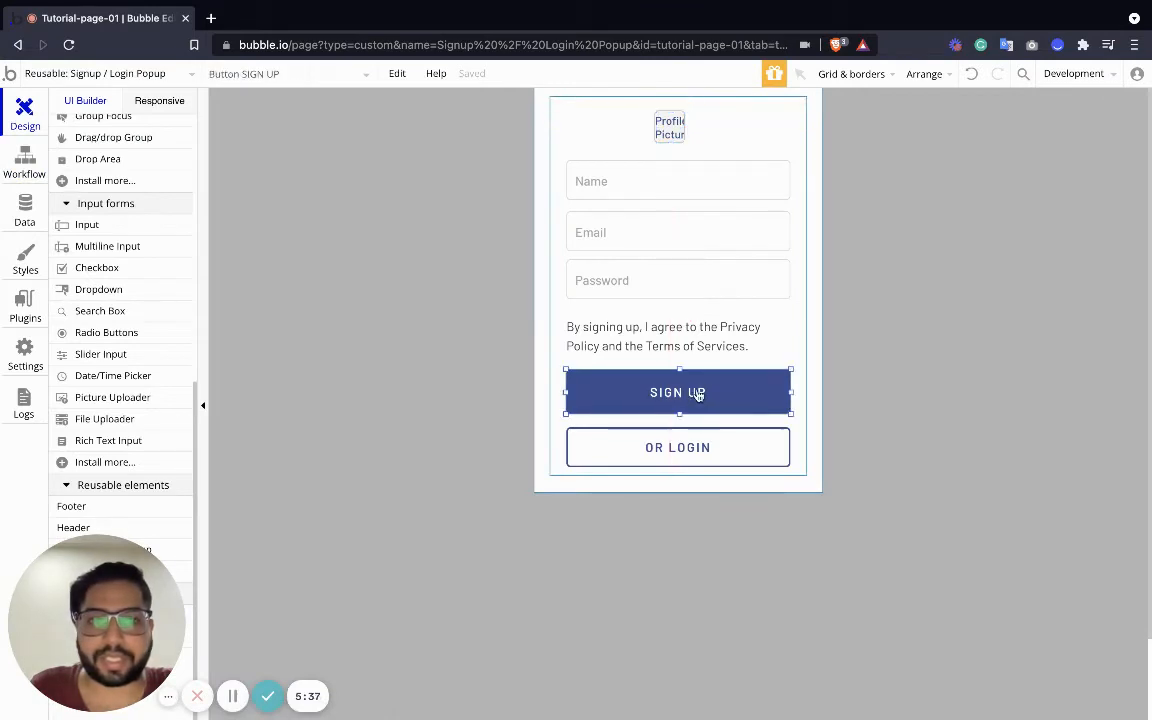
double_click(692, 400)
left_click(390, 416)
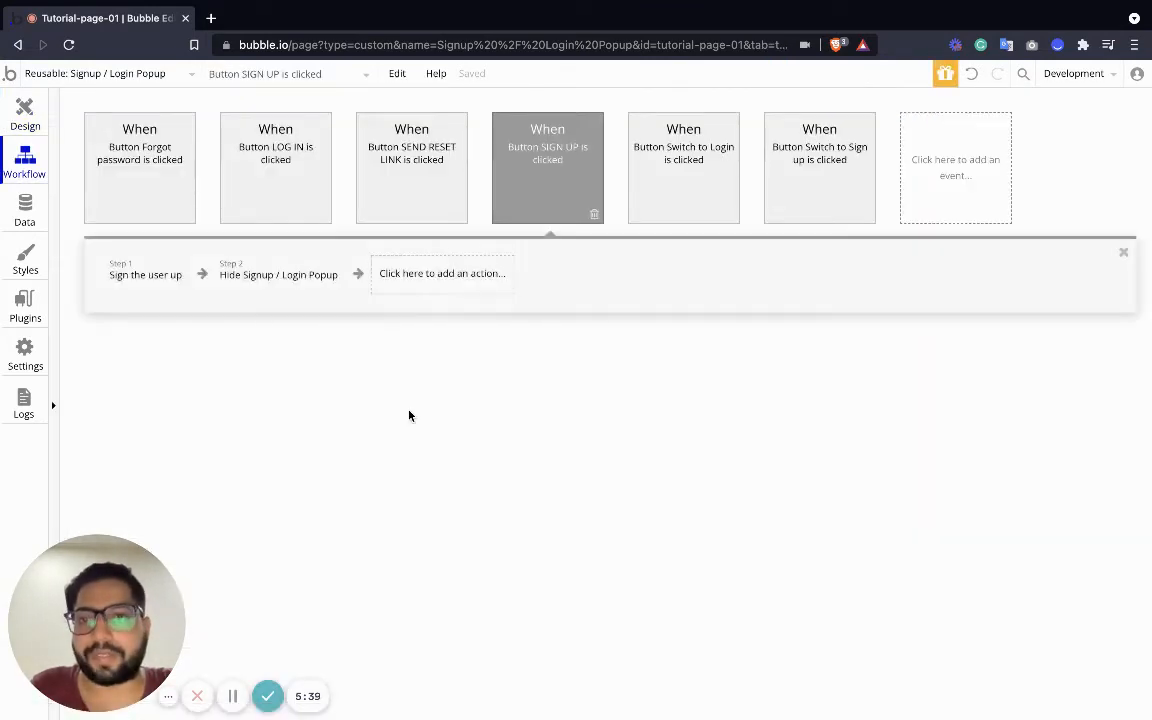
left_click(142, 279)
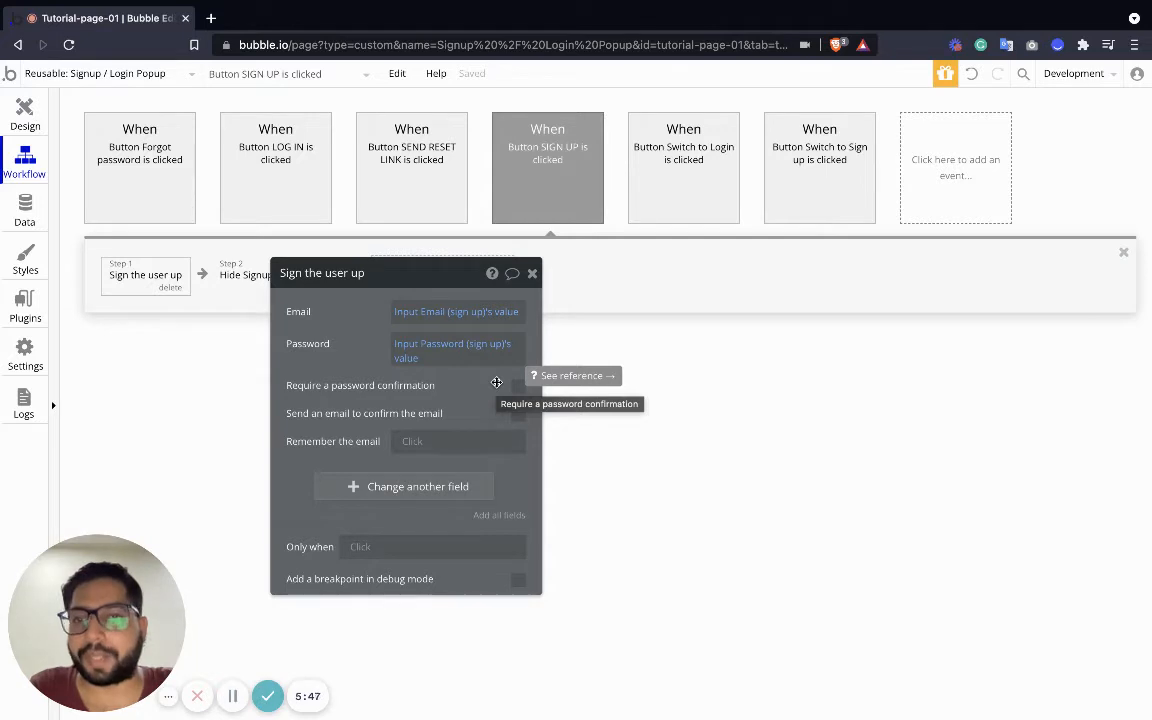
Add a User Name field set to Input Name (sign up)'s value
left_click(372, 488)
left_click(302, 481)
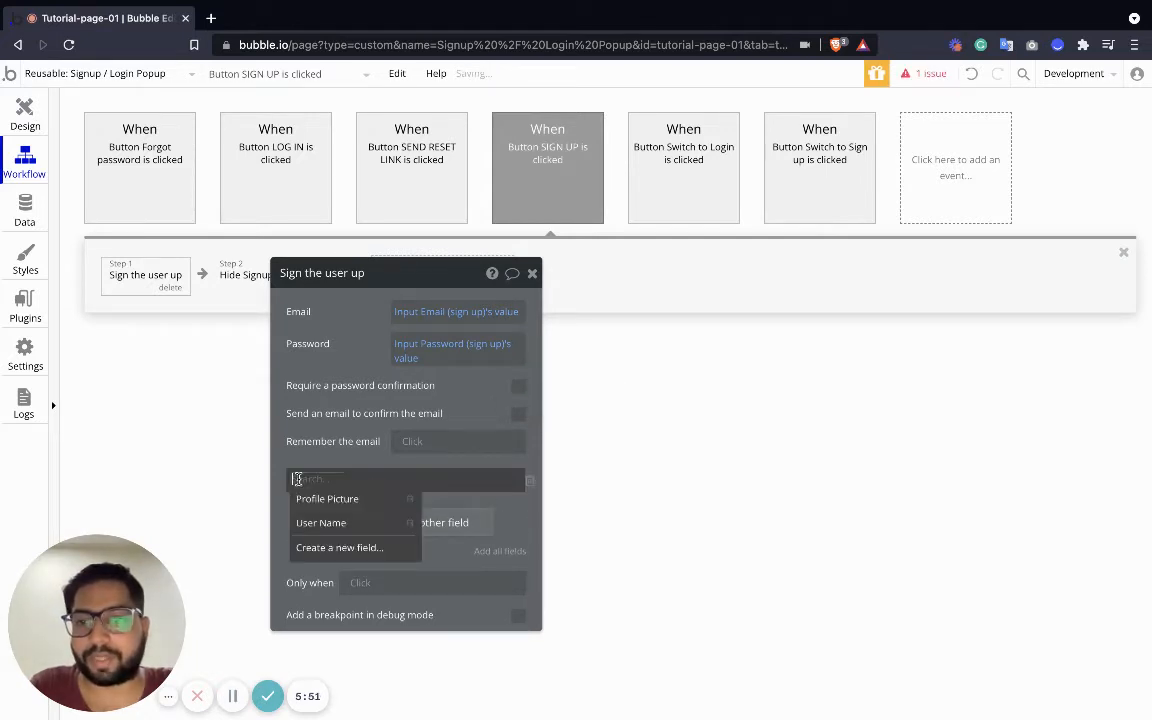
left_click(340, 523)
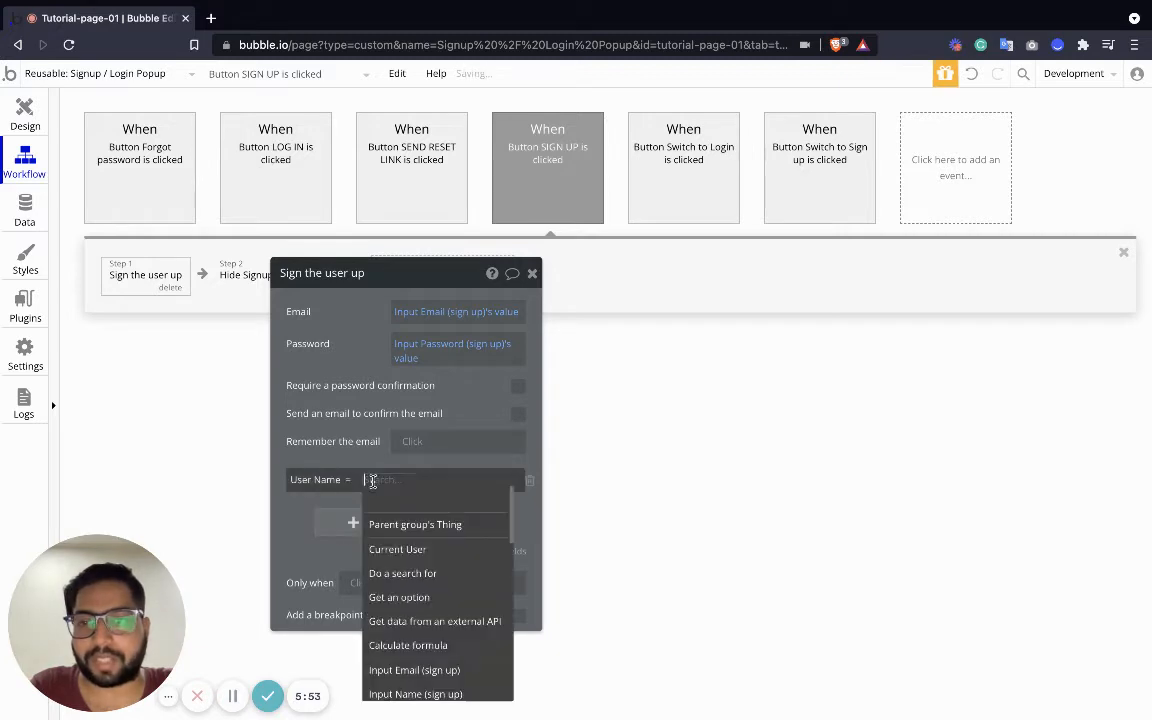
scroll(424, 646, "down", 1)
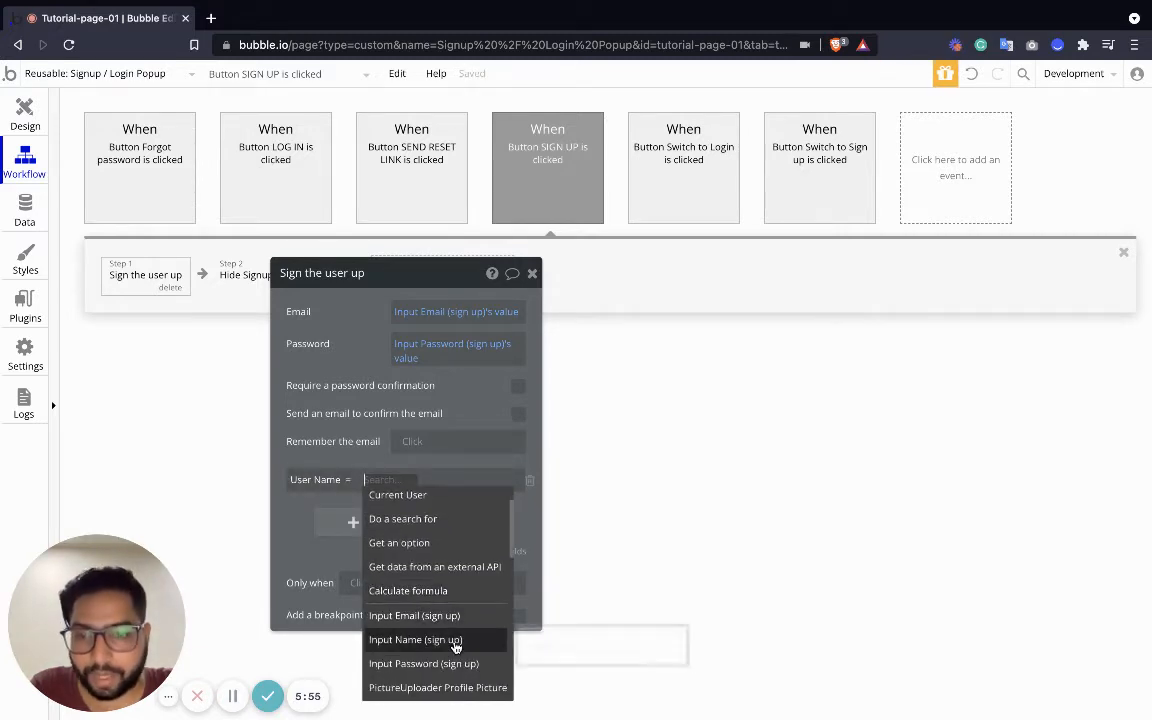
scroll(430, 646, "down", 1)
left_click(437, 608)
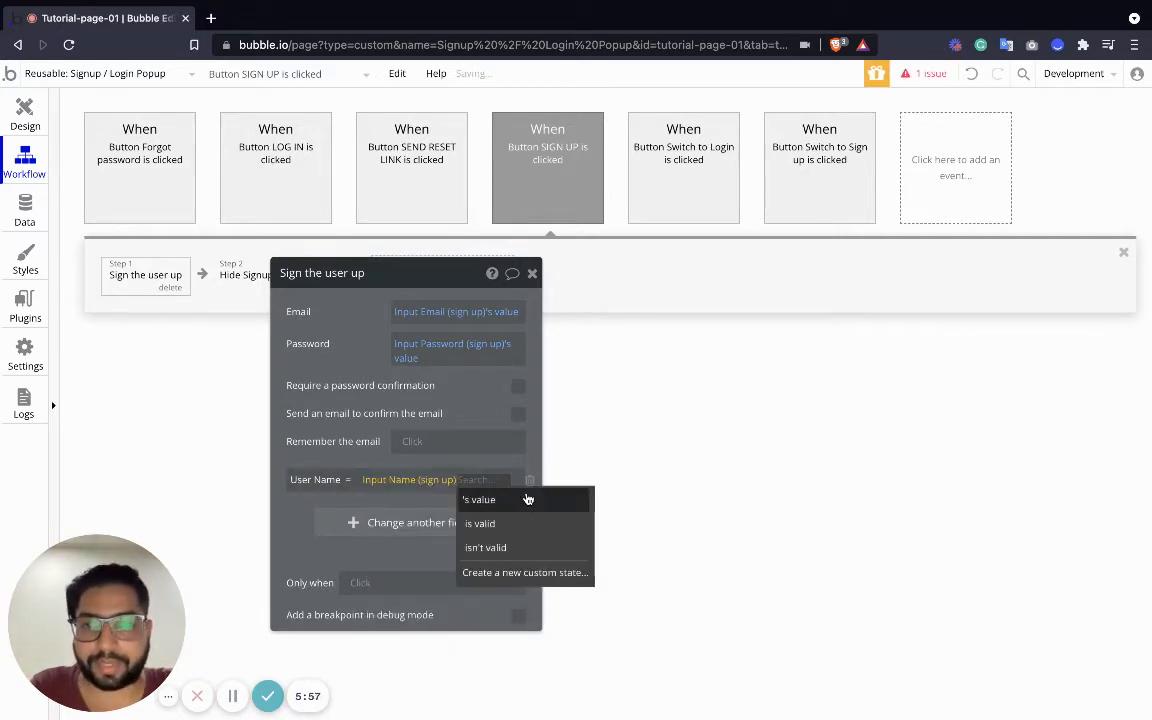
left_click(527, 498)
Add a Profile Picture field set to the picture uploader's value, then close the action
left_click(399, 523)
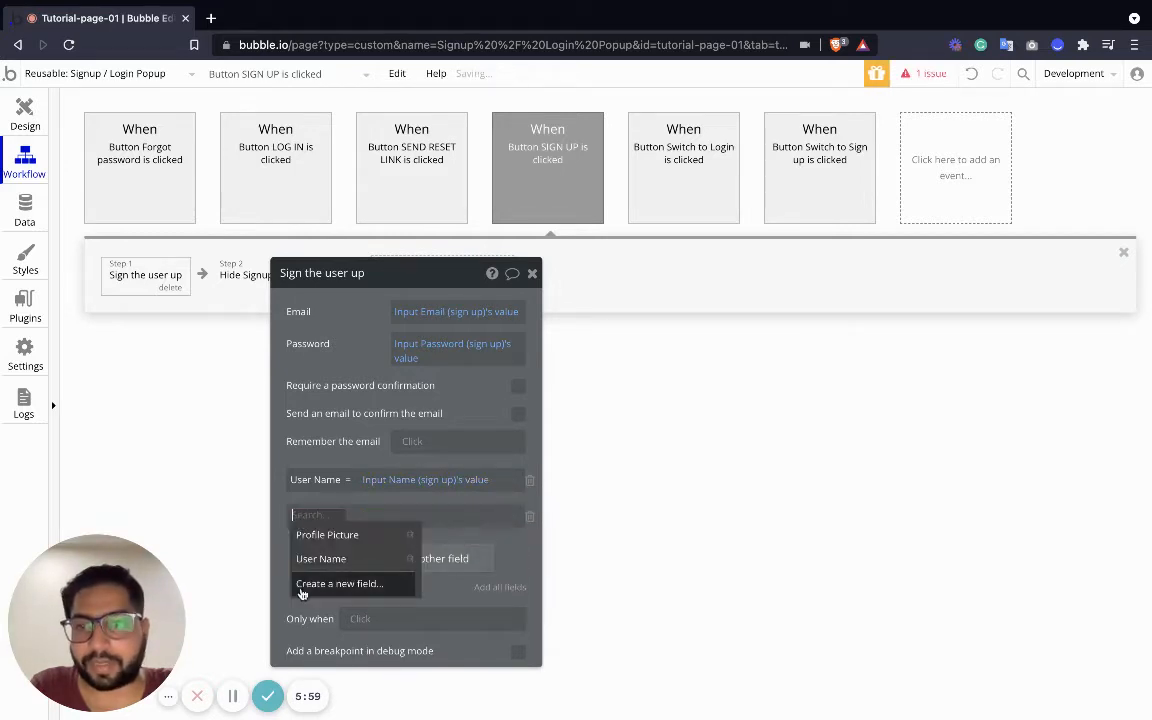
left_click(329, 540)
left_click(386, 515)
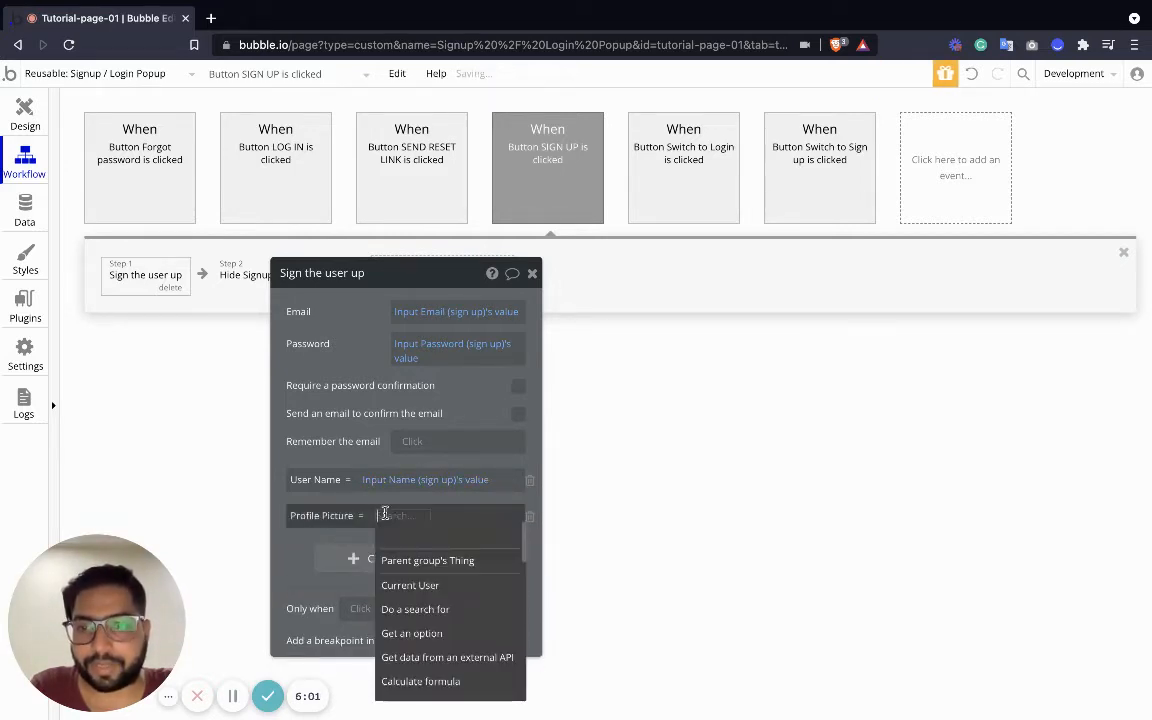
scroll(421, 587, "down", 3)
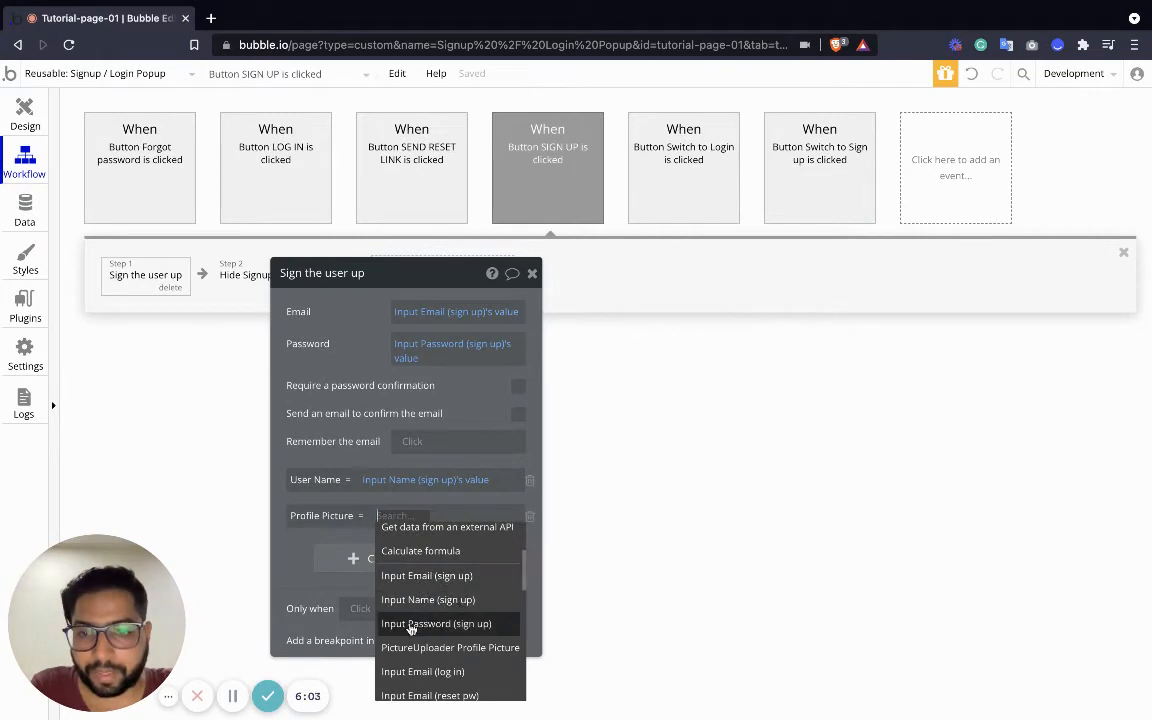
scroll(415, 620, "down", 2)
left_click(430, 608)
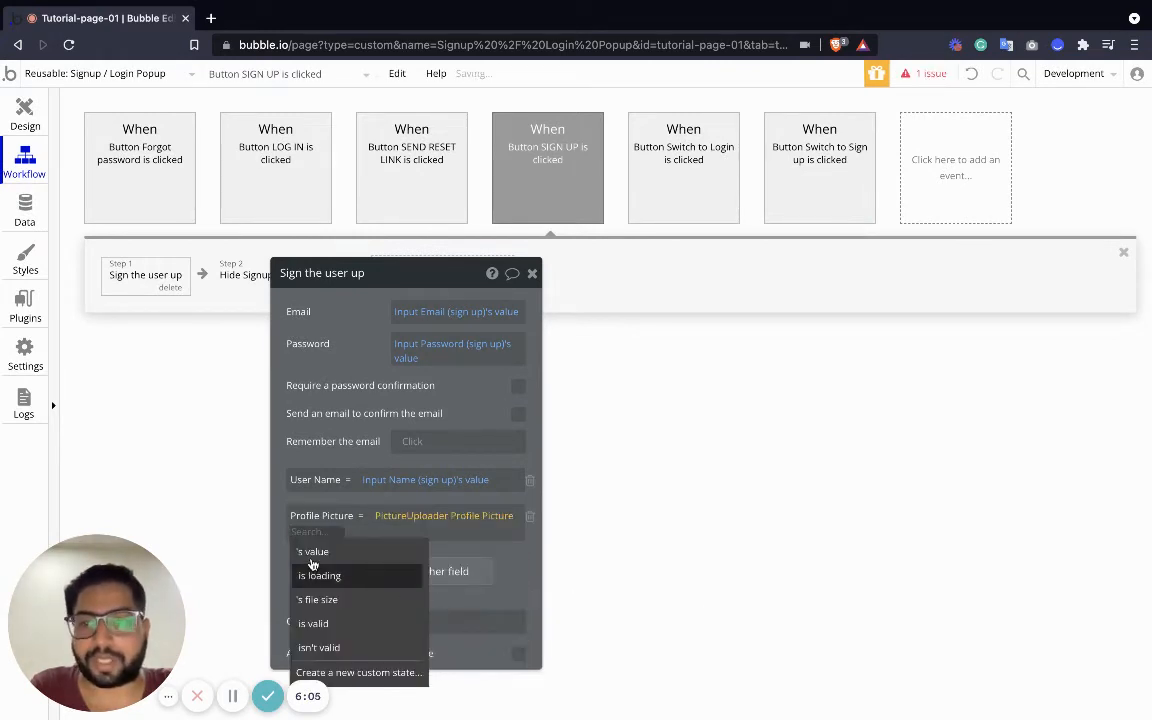
left_click(311, 552)
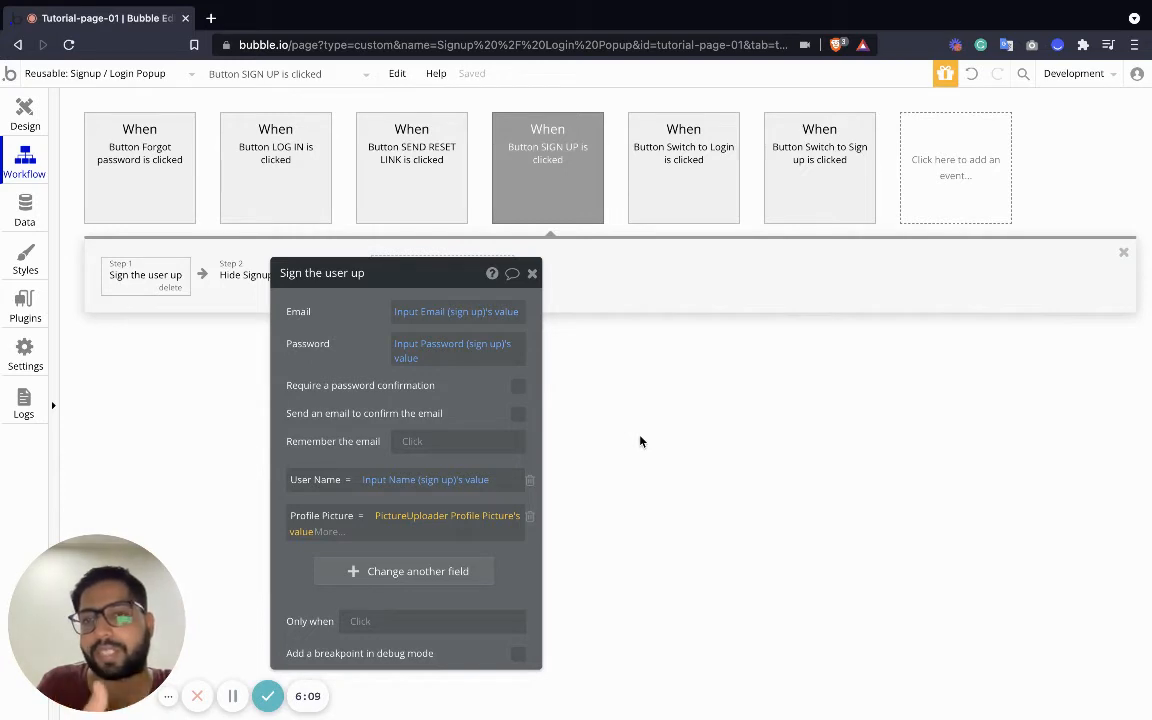
left_click(643, 402)
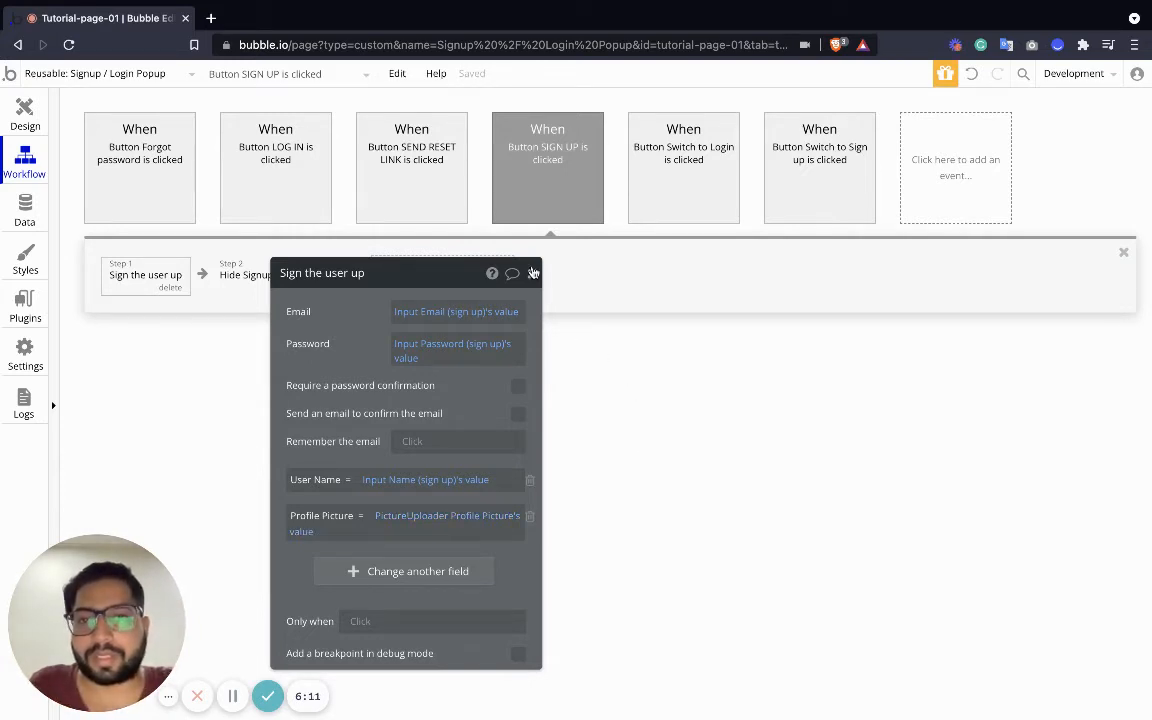
left_click(533, 273)
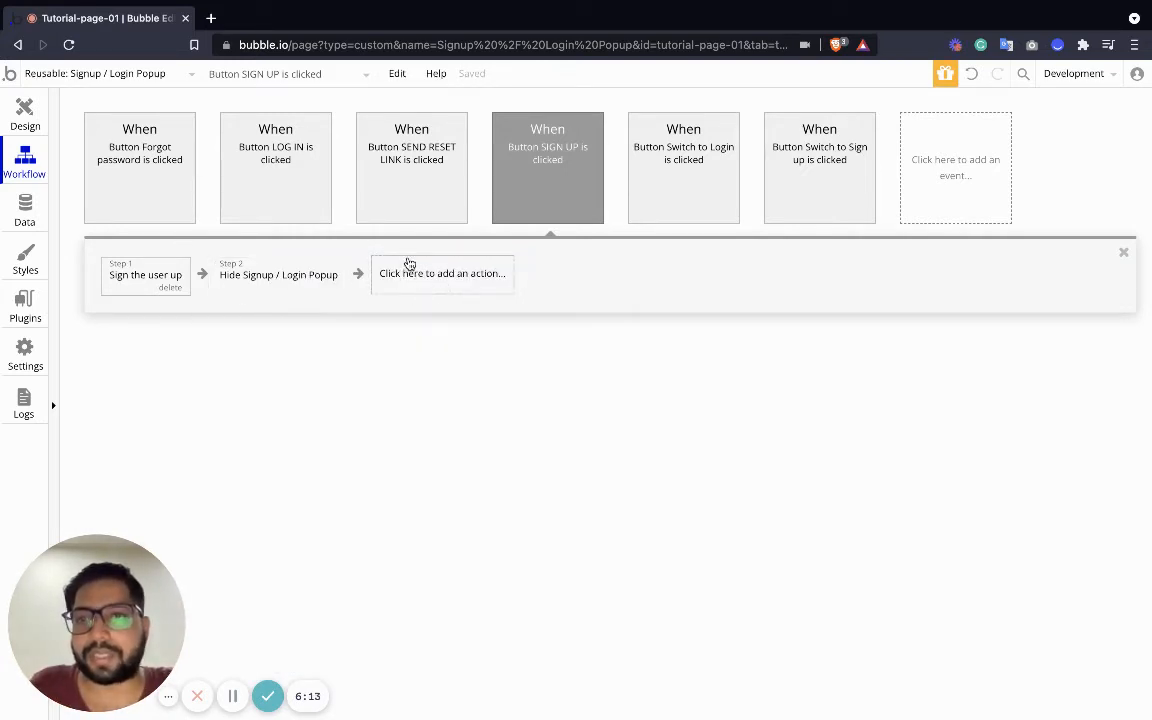
left_click(165, 72)
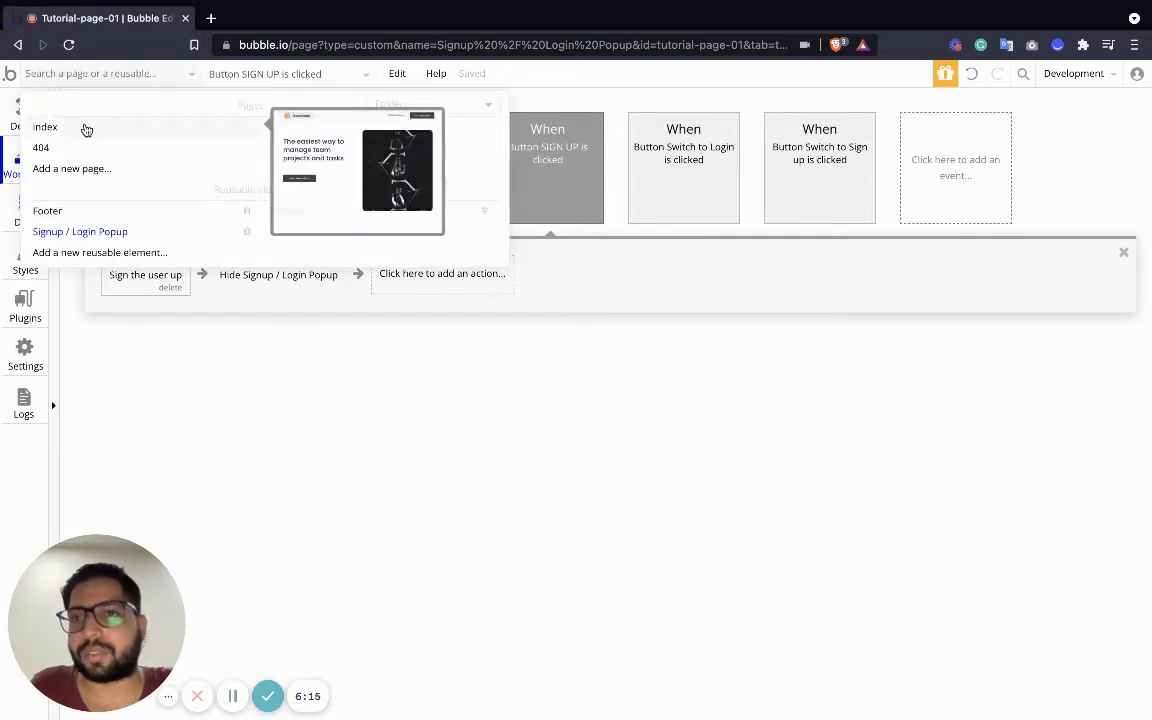
Add a new blank page named 'workspace' from the page list
left_click(86, 130)
left_click(22, 110)
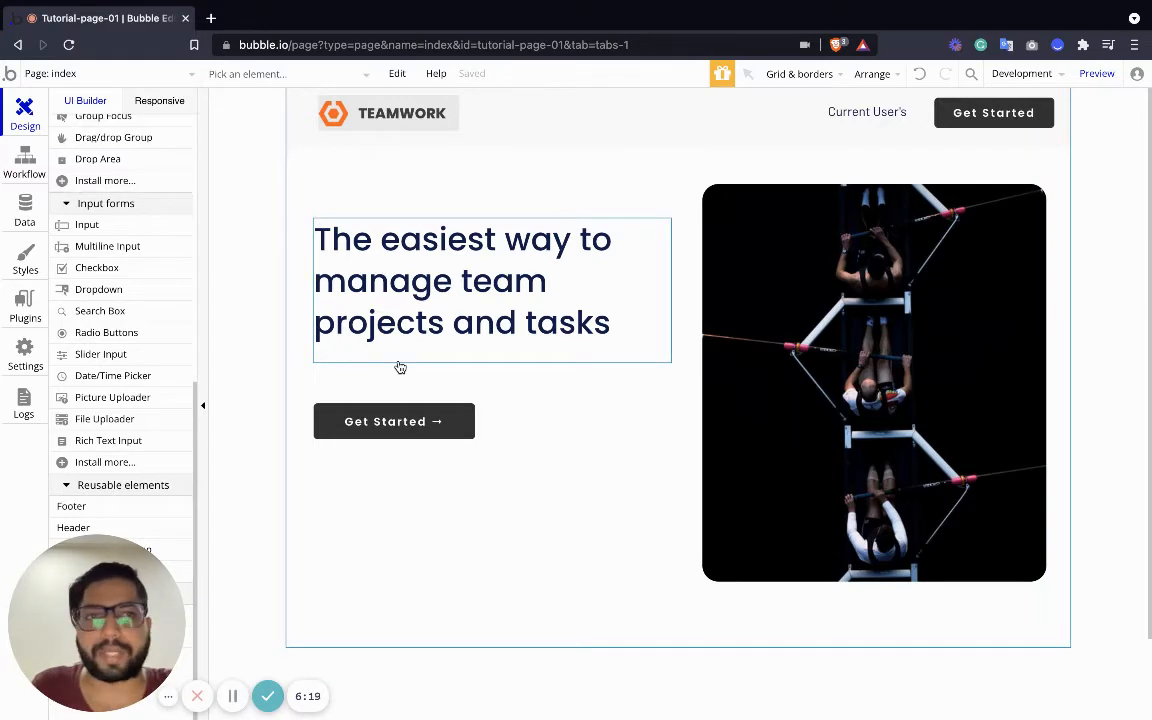
left_click(184, 74)
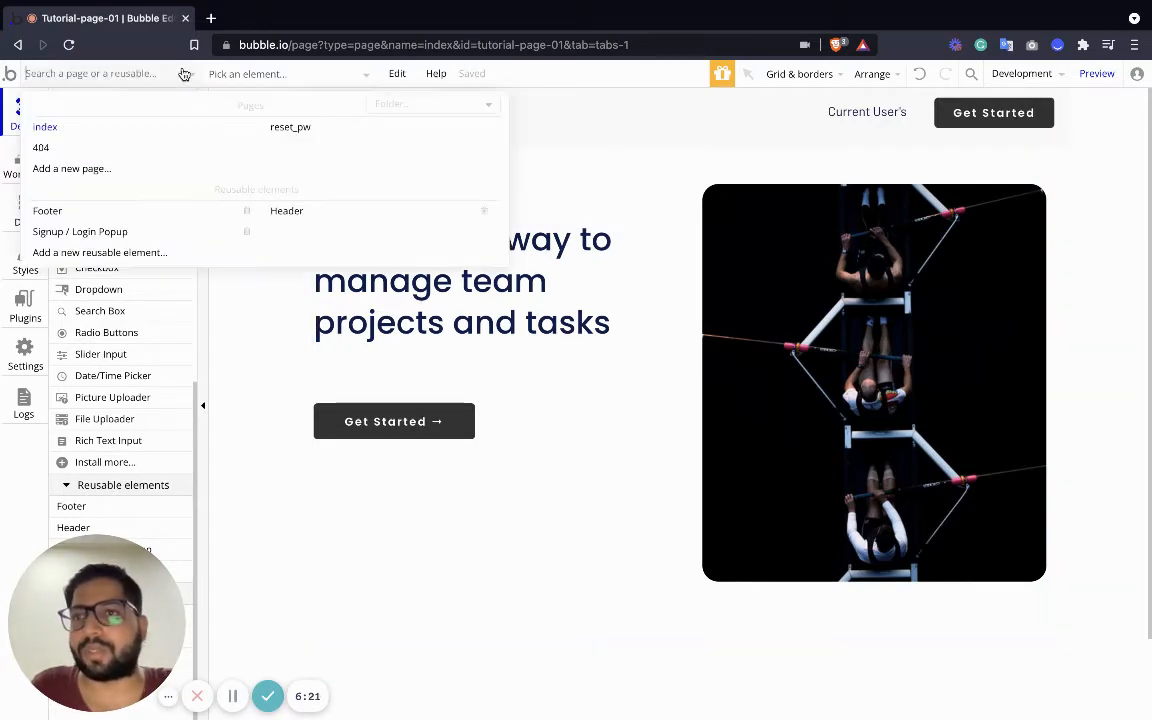
left_click(129, 175)
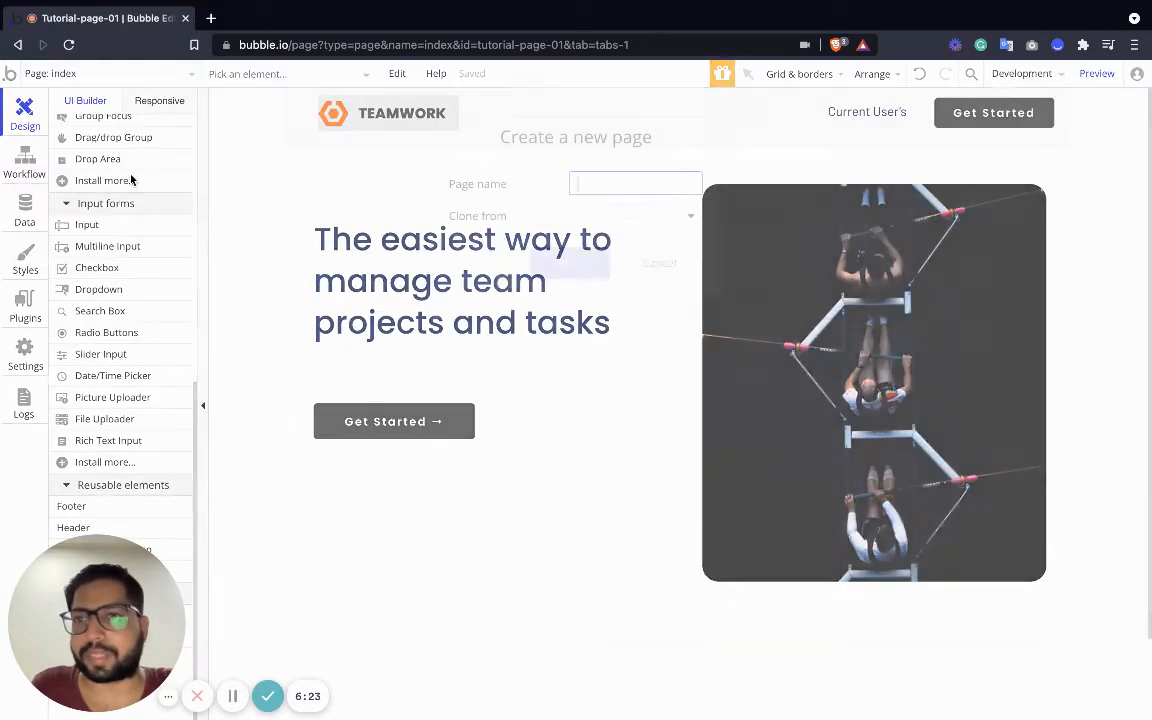
type("workspace")
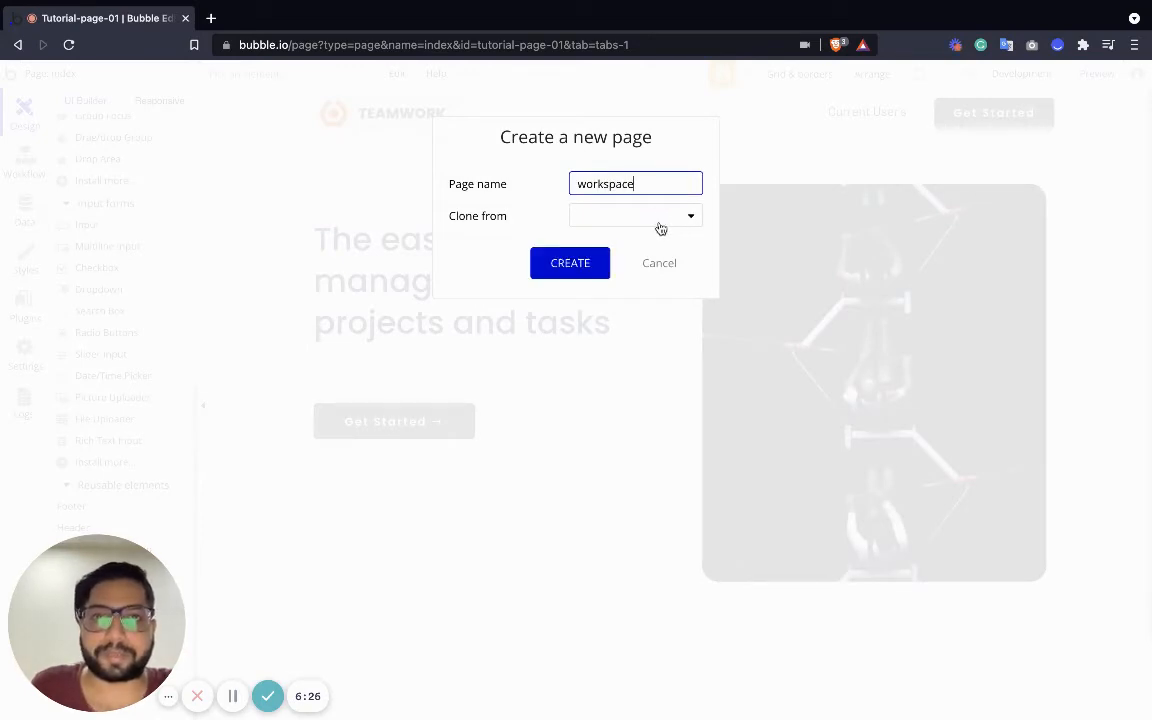
key("Return")
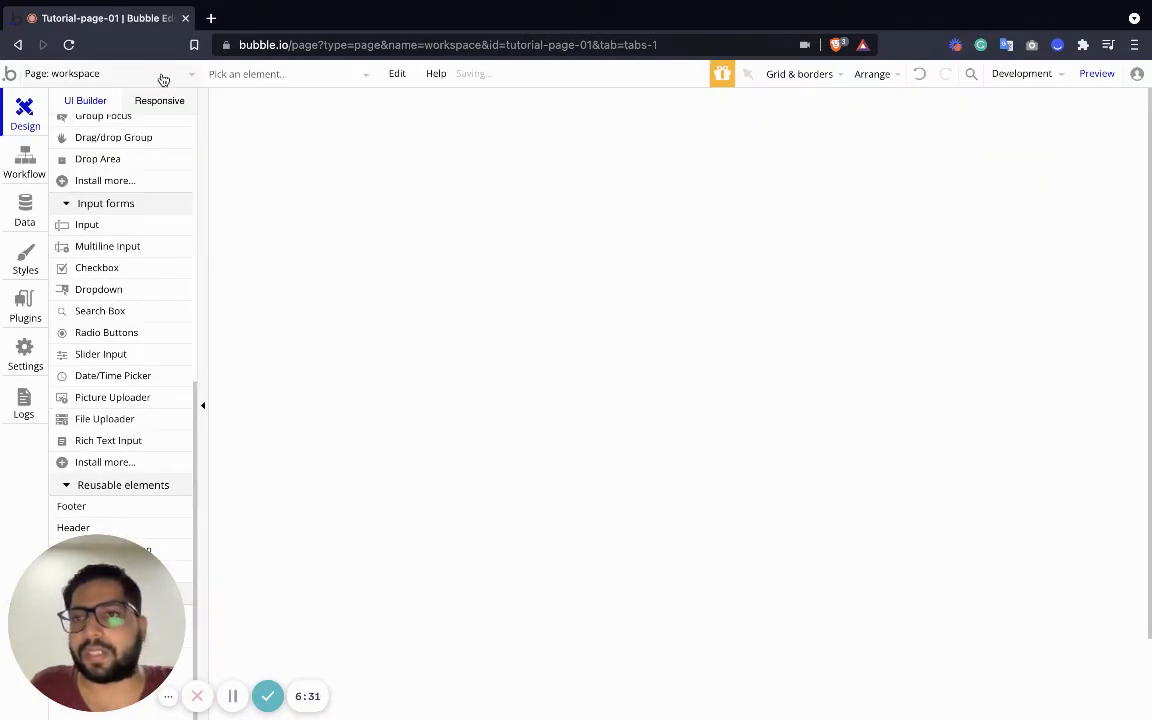
Place the Header reusable element at the top-left of the workspace page
left_click(164, 78)
double_click(639, 351)
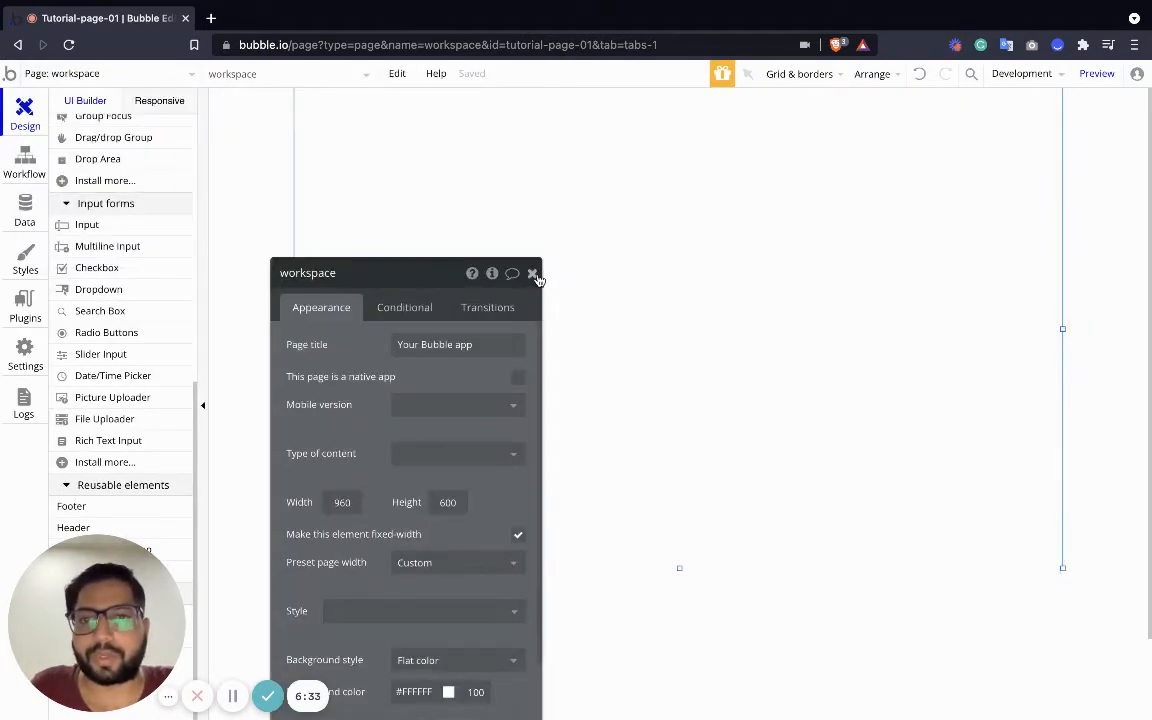
left_click(533, 274)
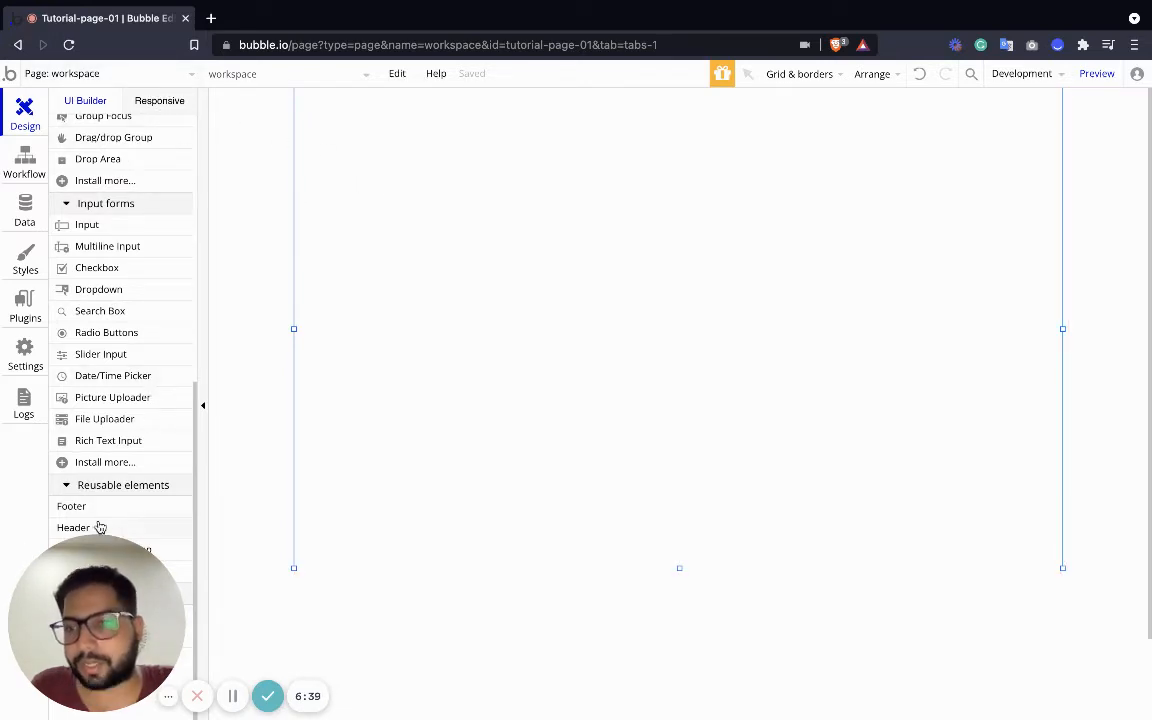
left_click_drag(63, 528, 510, 126)
left_click_drag(635, 161, 531, 107)
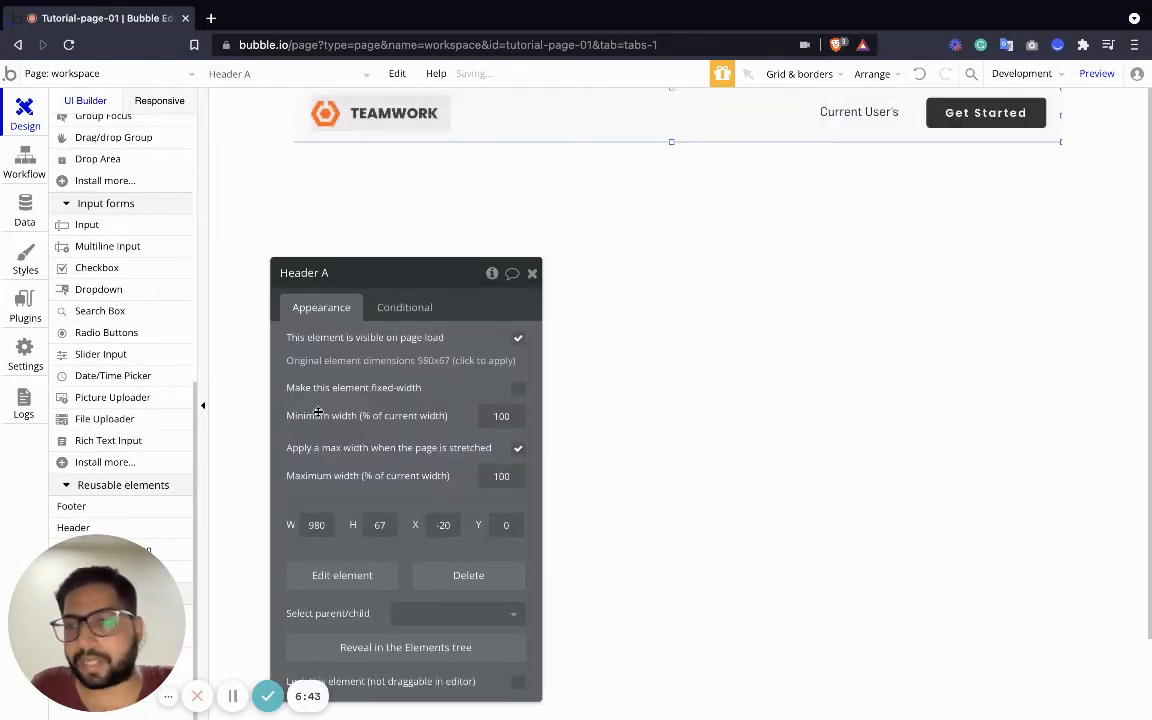
left_click(532, 273)
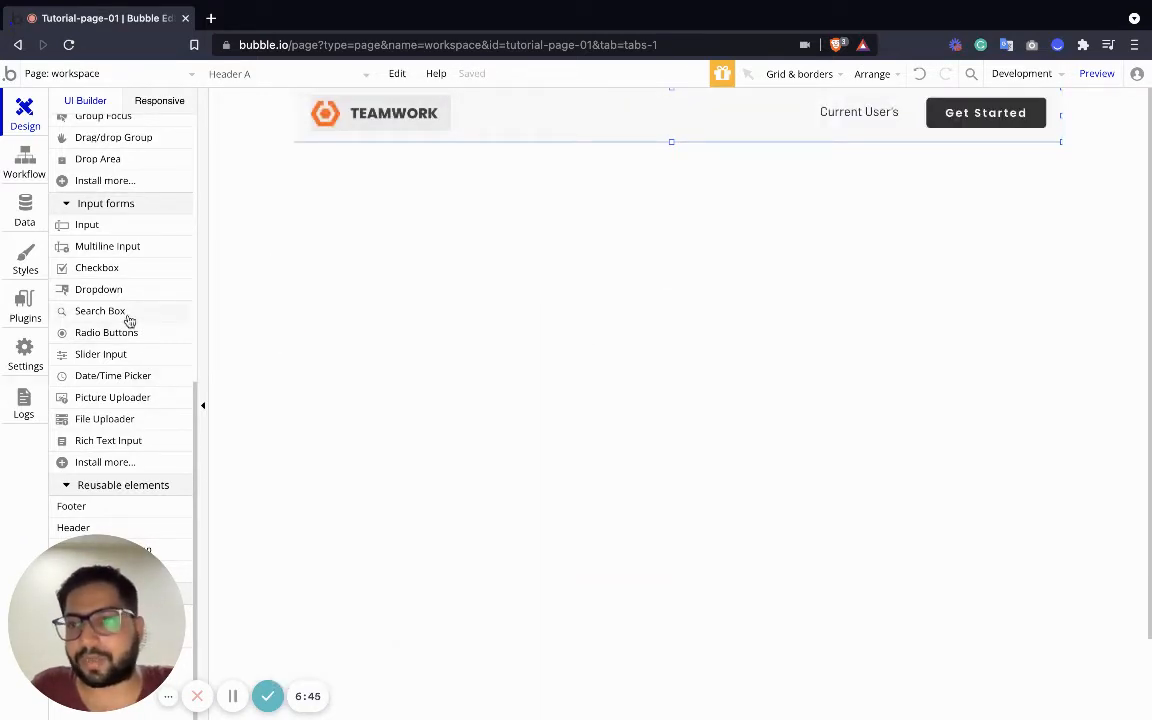
scroll(130, 321, "up", 5)
scroll(125, 335, "down", 3)
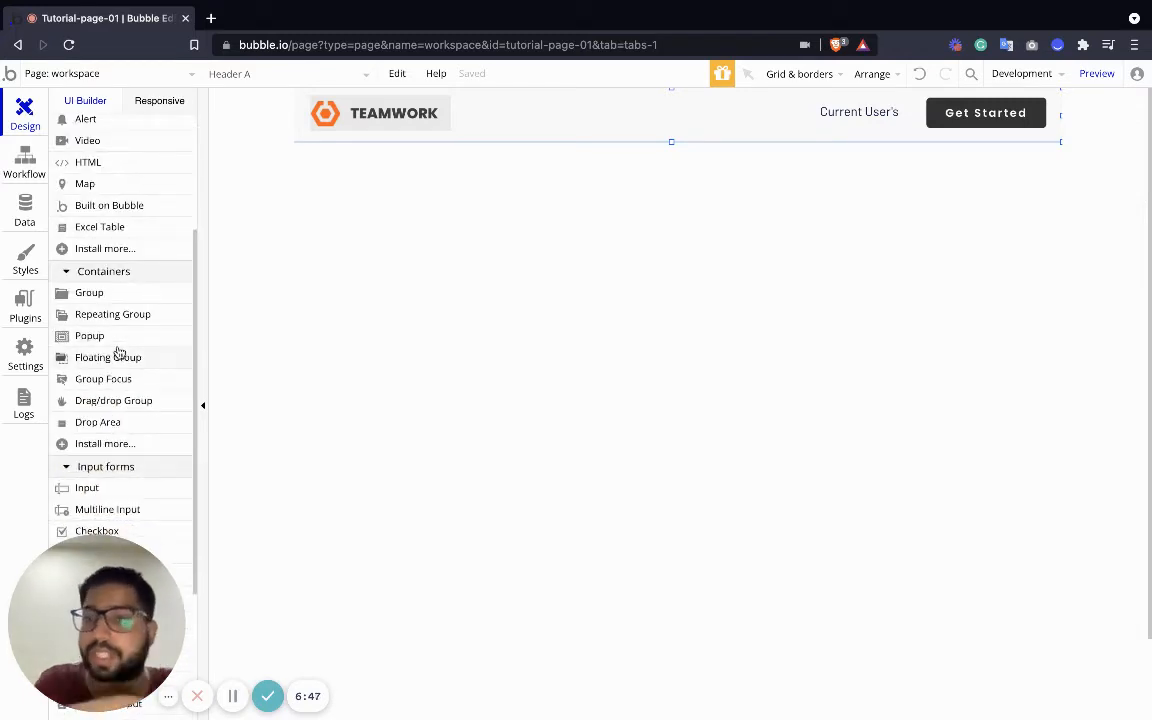
Place a text input on the workspace page with a button lined up beside it
scroll(100, 332, "up", 3)
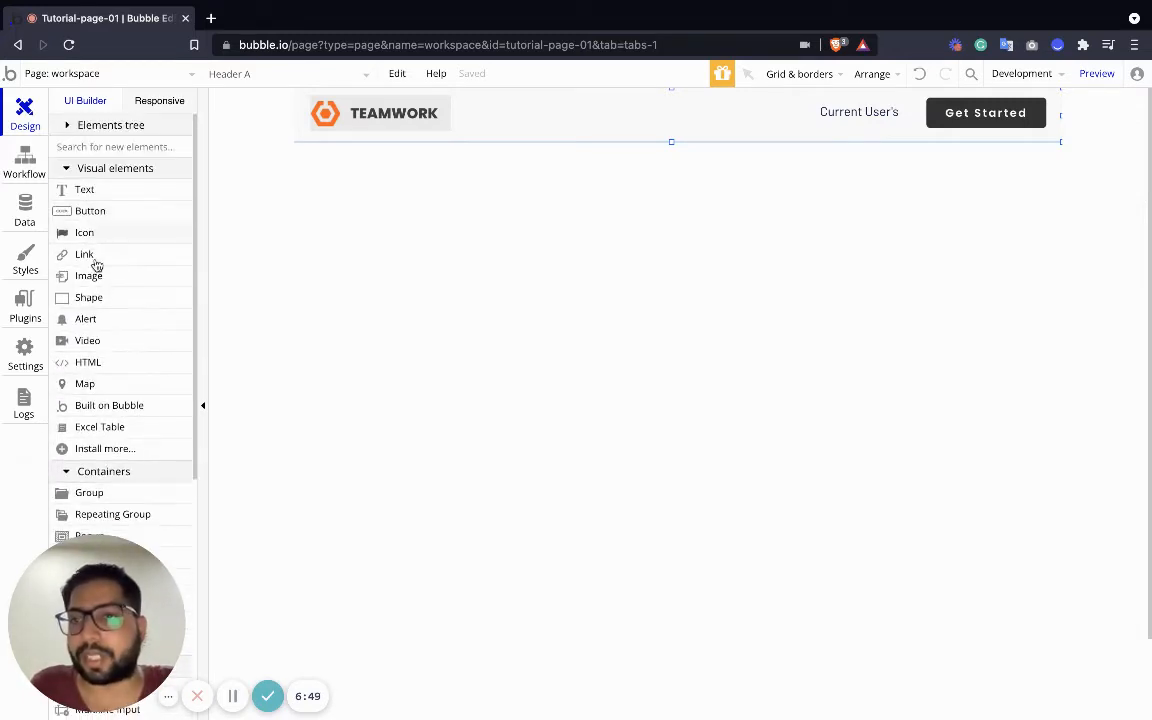
scroll(110, 300, "down", 1)
scroll(133, 386, "down", 3)
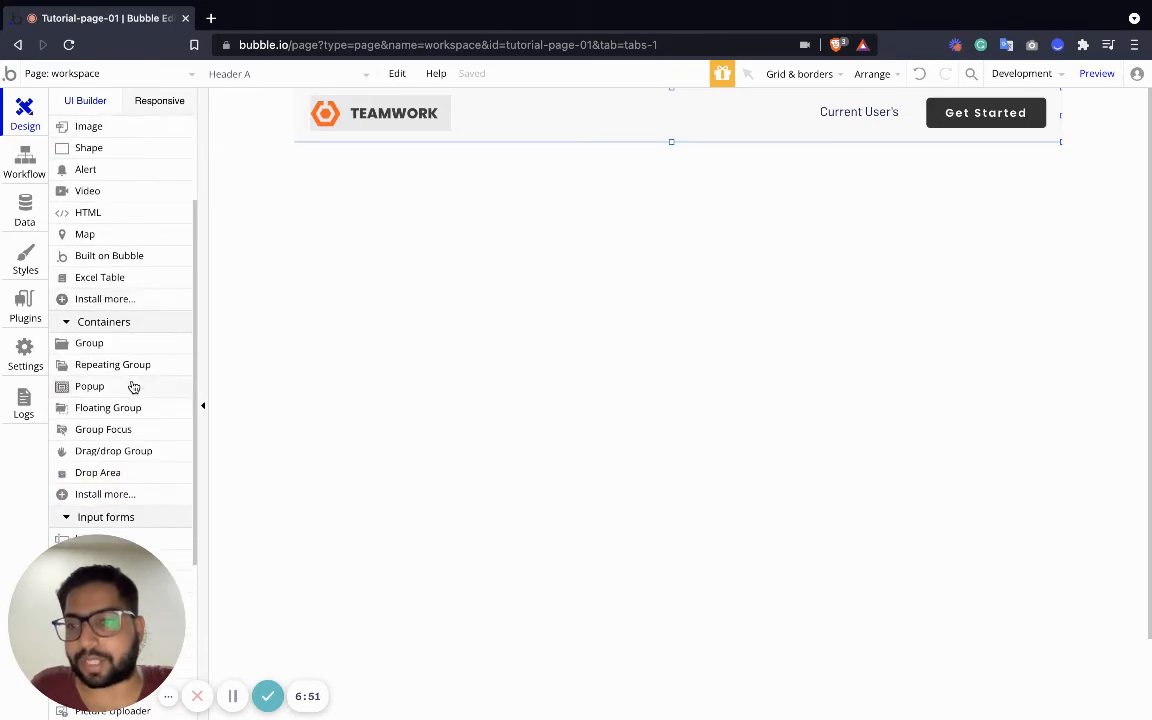
left_click_drag(95, 459, 381, 214)
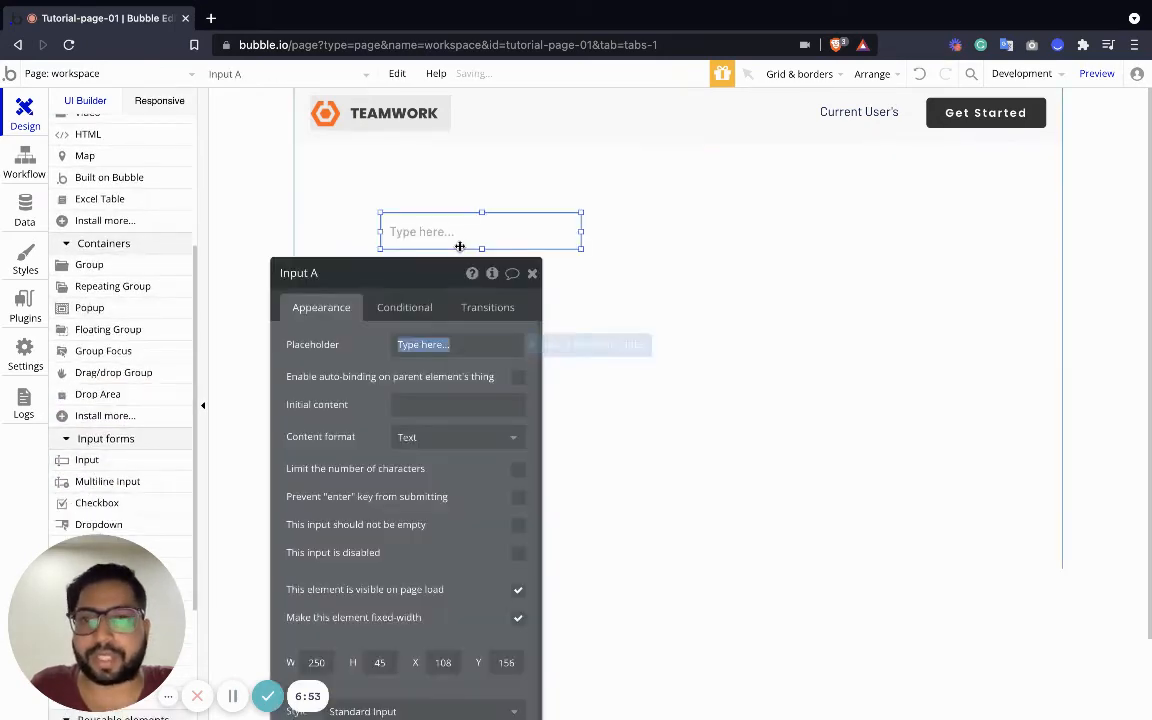
left_click_drag(457, 239, 463, 216)
scroll(118, 248, "up", 5)
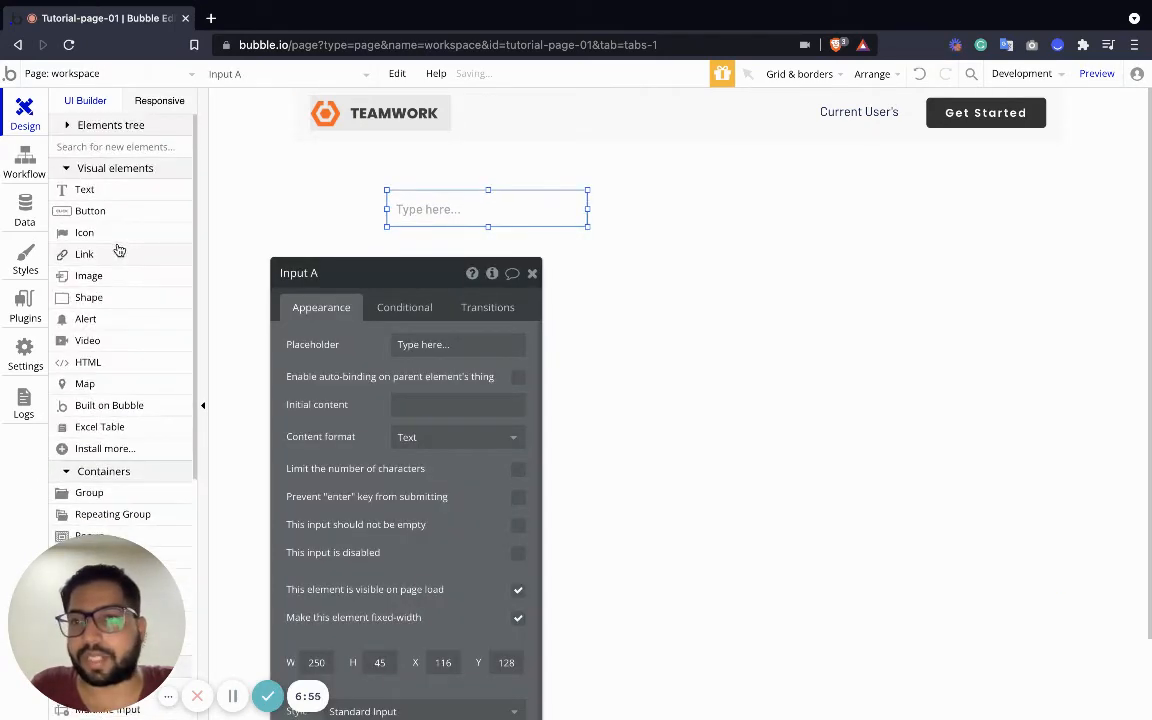
left_click_drag(98, 211, 675, 240)
left_click(477, 222)
left_click(679, 219, "shift")
Add a 'Create Workspace' heading above the input and shrink its height to fit
left_click_drag(91, 190, 438, 189)
type("Create Workspace")
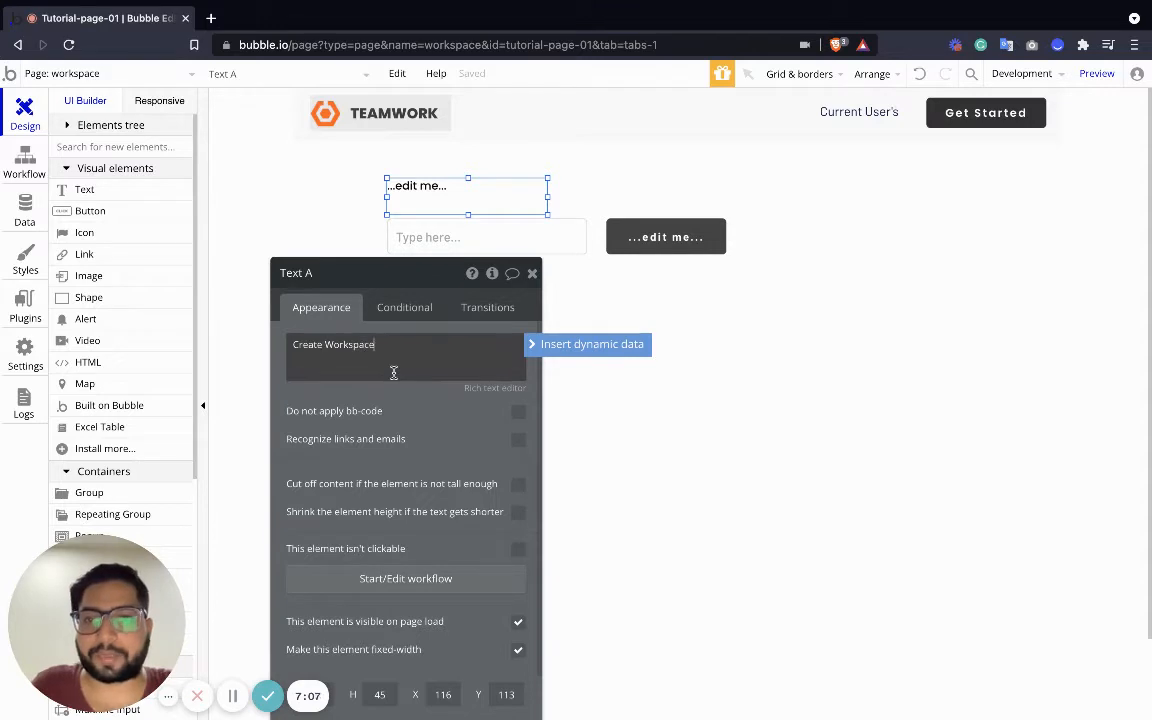
left_click(600, 355)
left_click(478, 183)
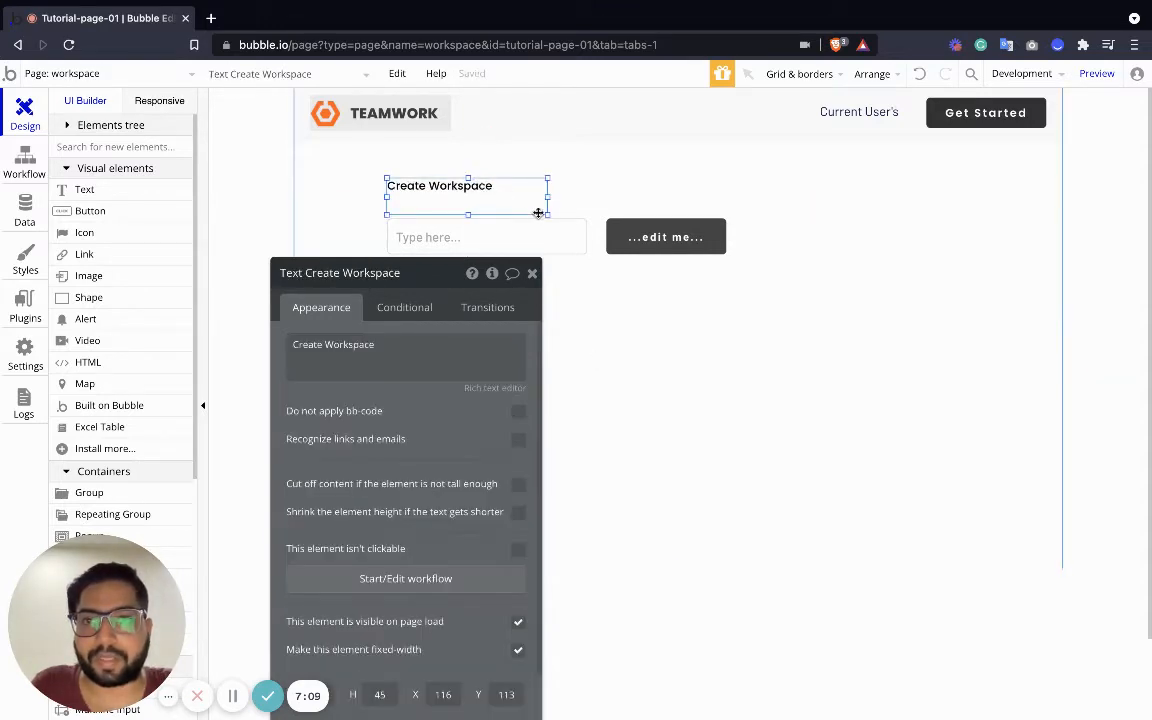
left_click_drag(538, 213, 481, 202)
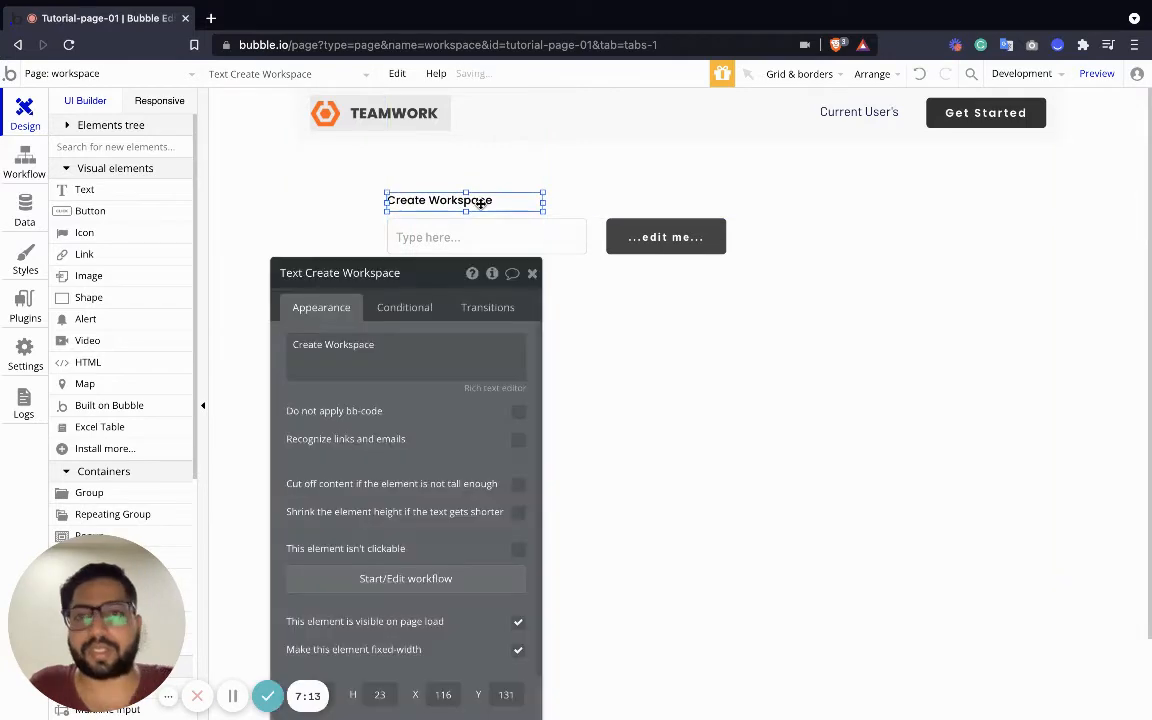
left_click(420, 226)
Set the input placeholder to 'Enter workspace name' and the button label to 'Create Workspace'
left_click(431, 345)
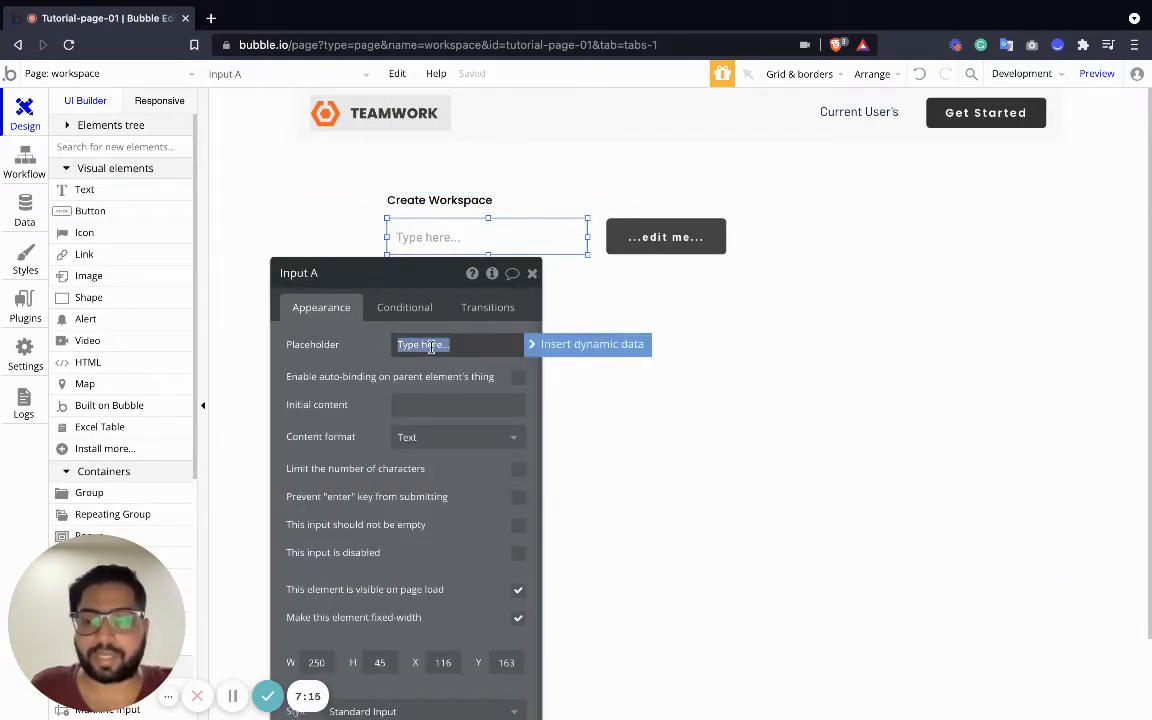
type("Enter work")
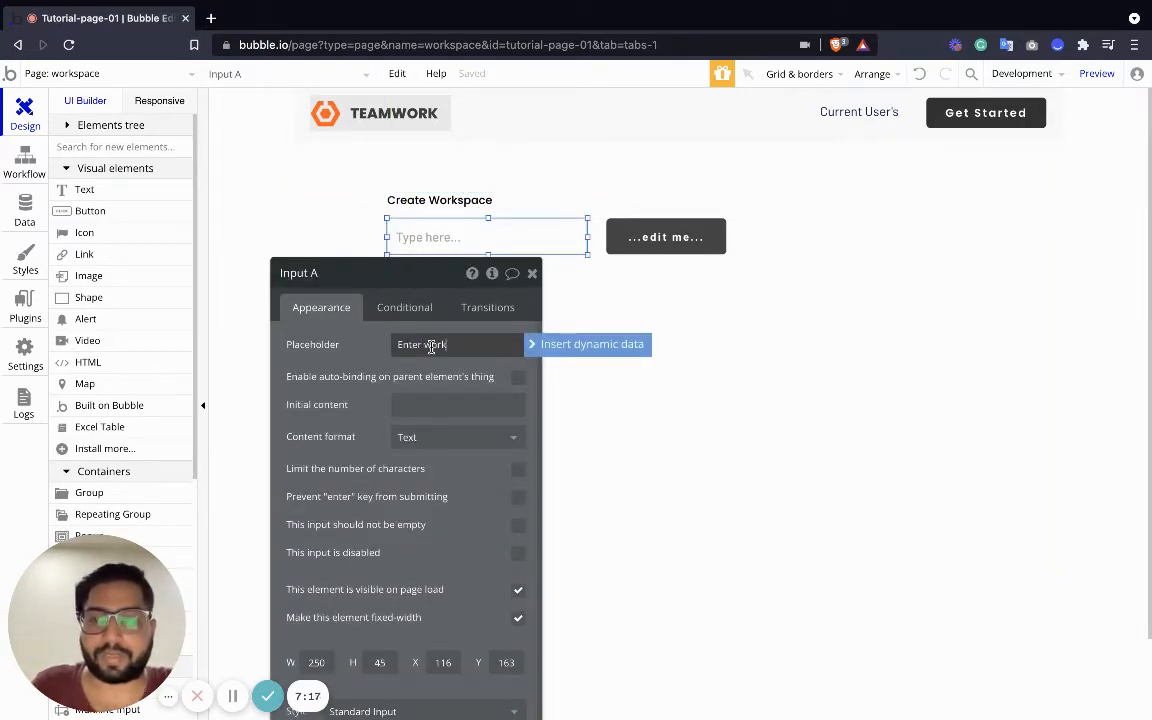
type("spa")
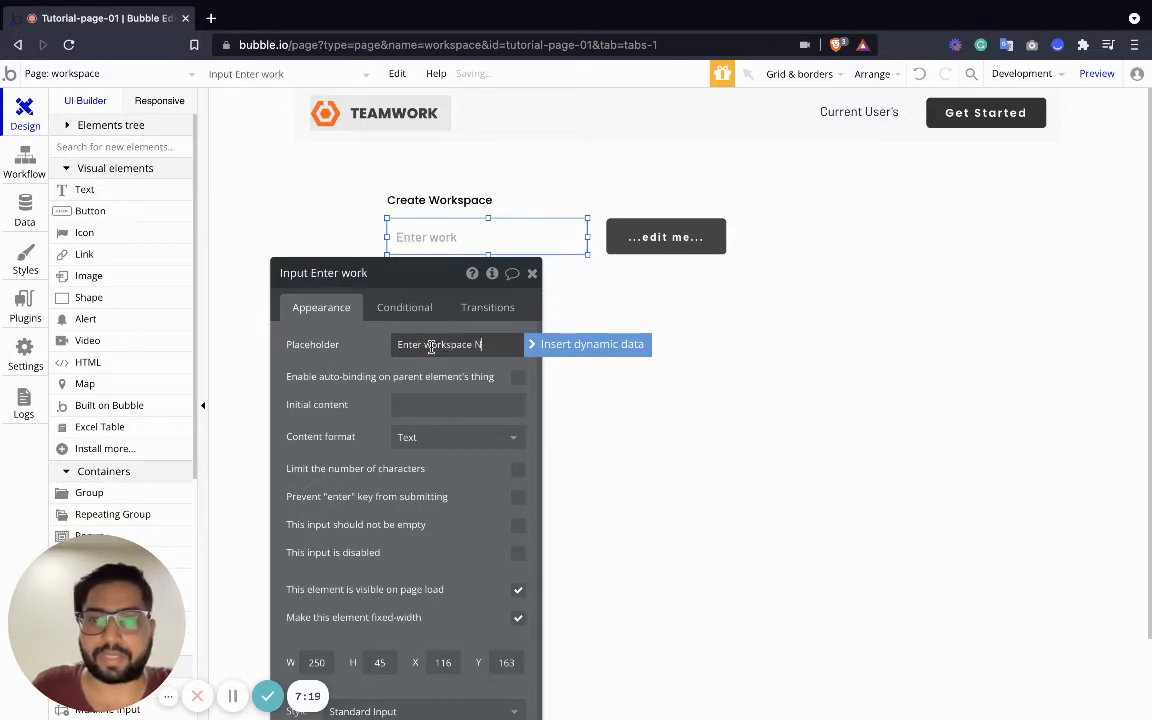
type("ce name")
left_click(660, 238)
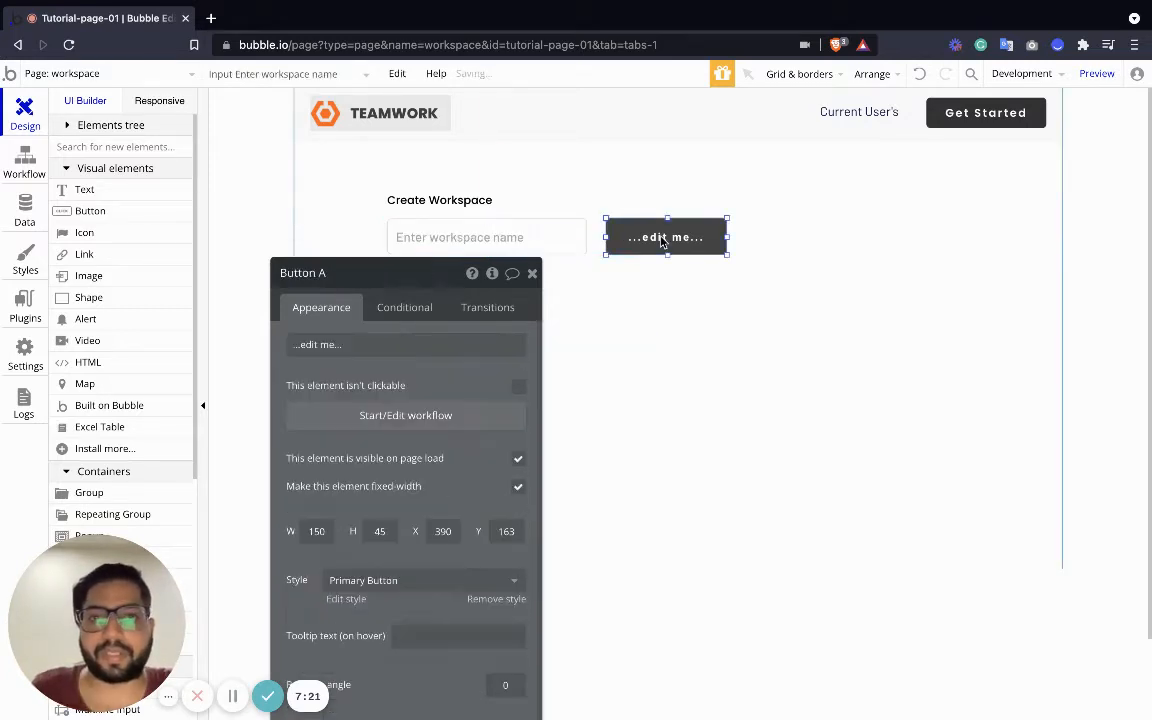
left_click(323, 345)
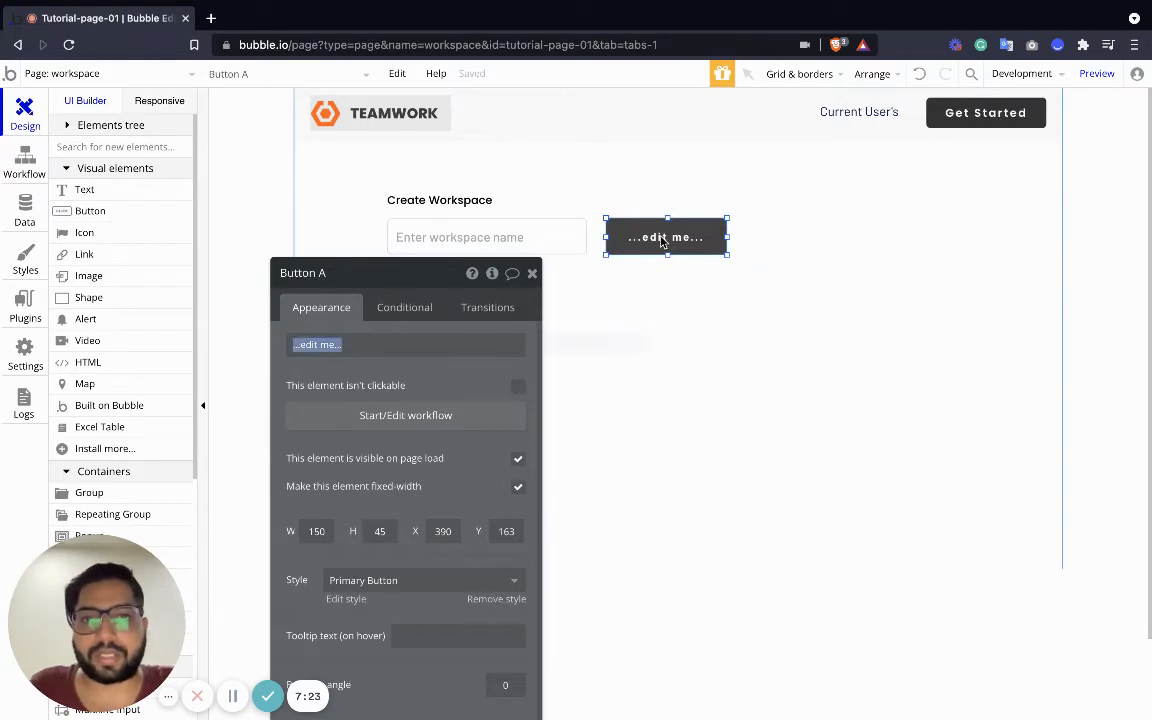
type("Create Workspace")
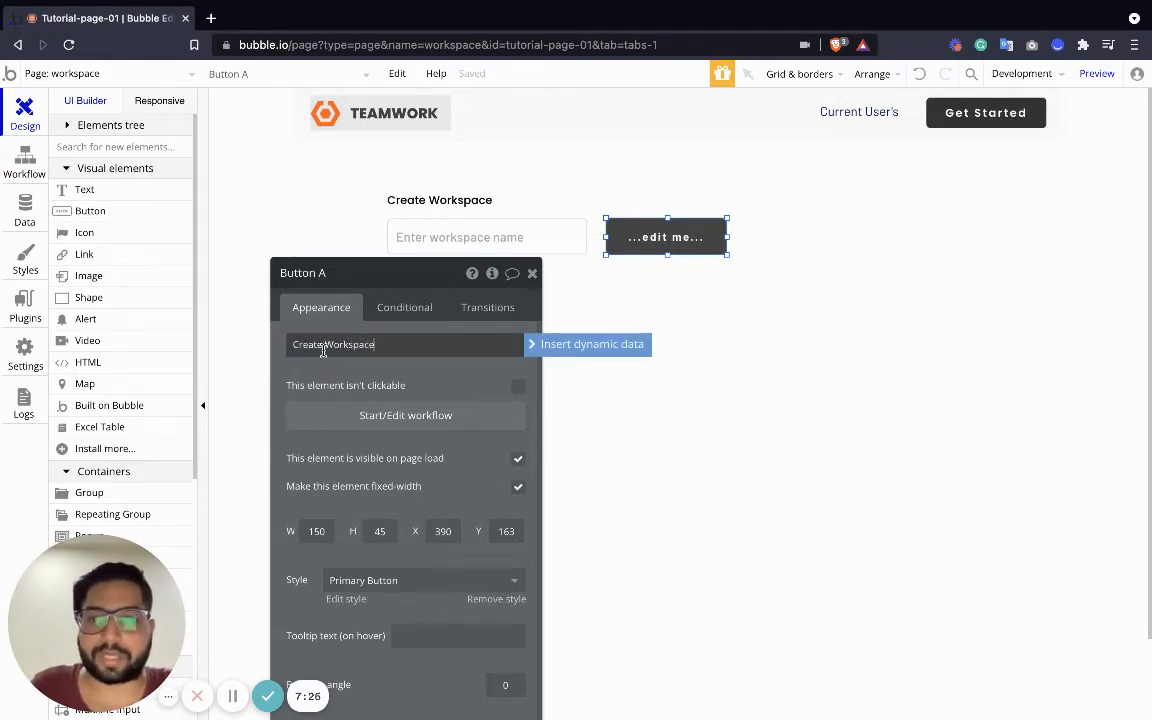
key("Return")
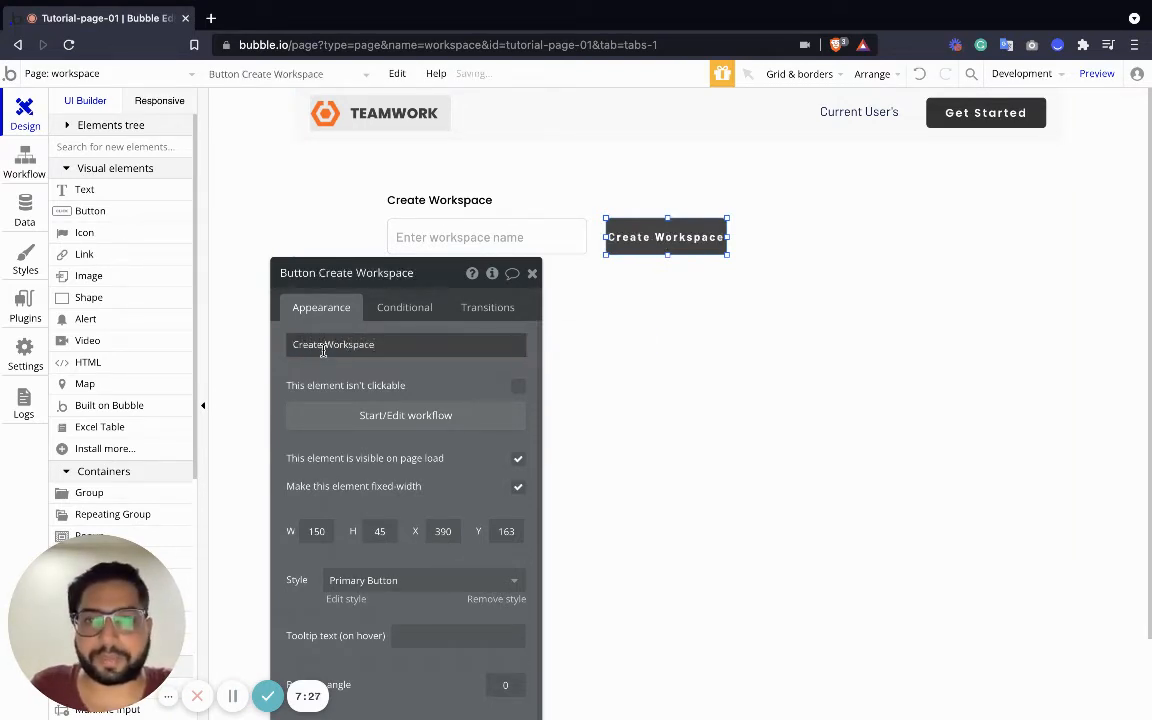
Narrow the Create Workspace button to 124 px and align it with the input
left_click(532, 273)
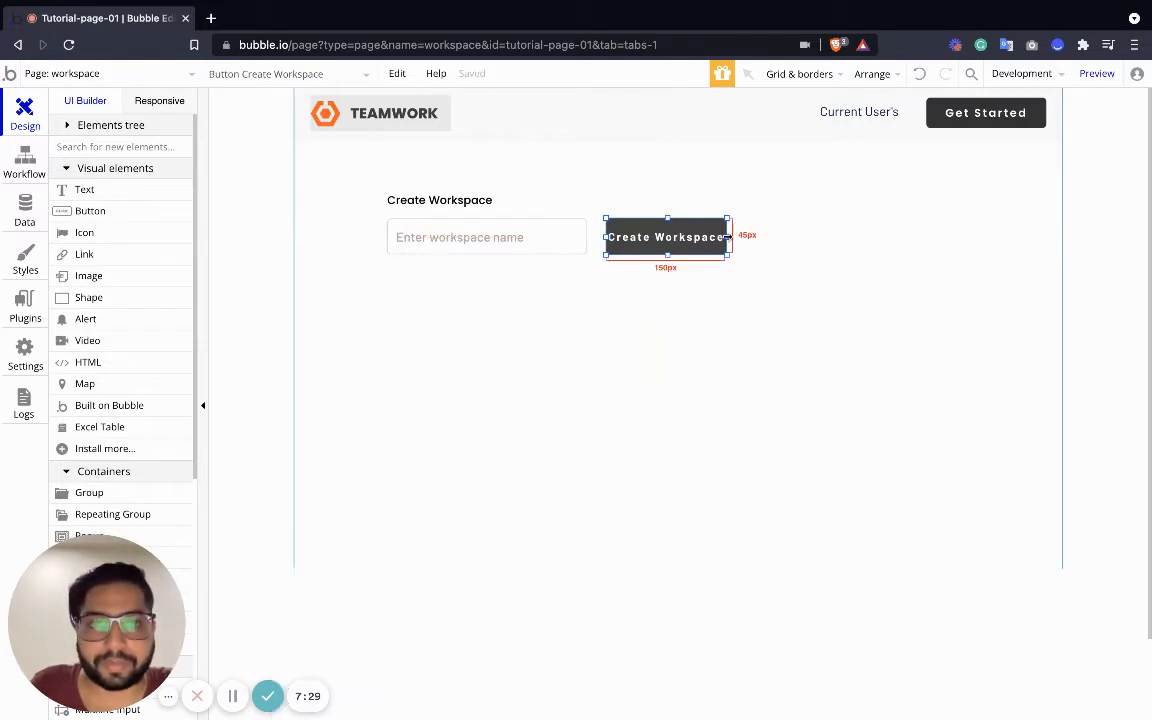
left_click_drag(727, 237, 706, 237)
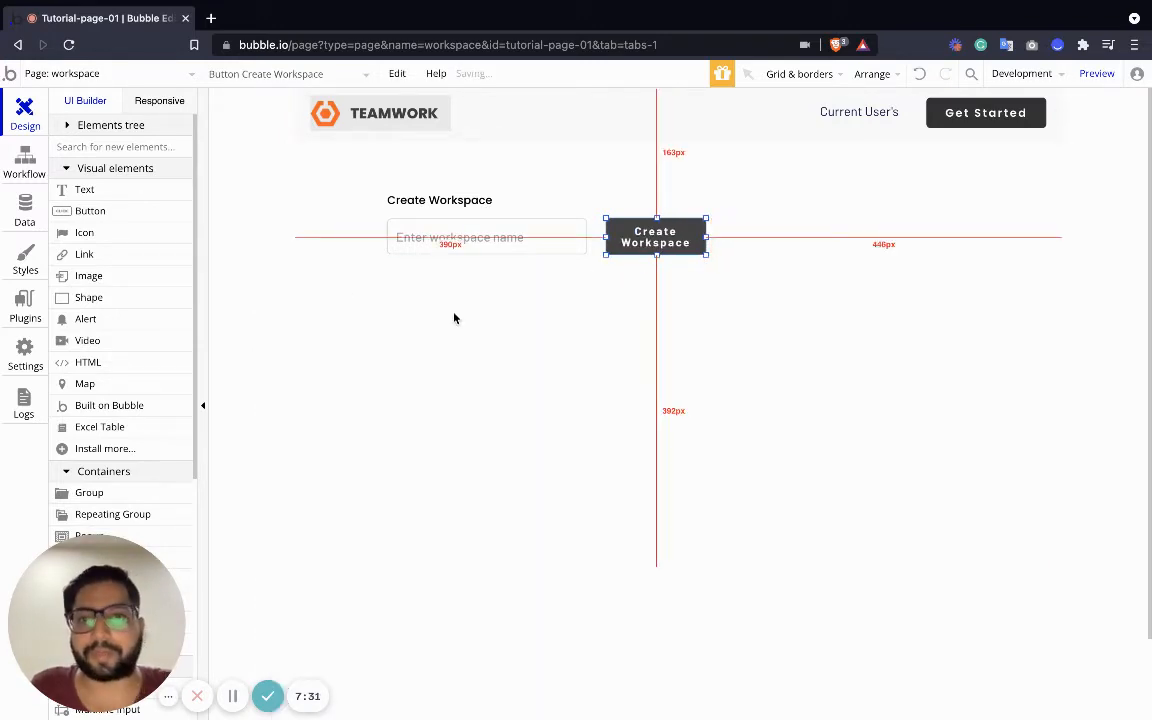
left_click(429, 229)
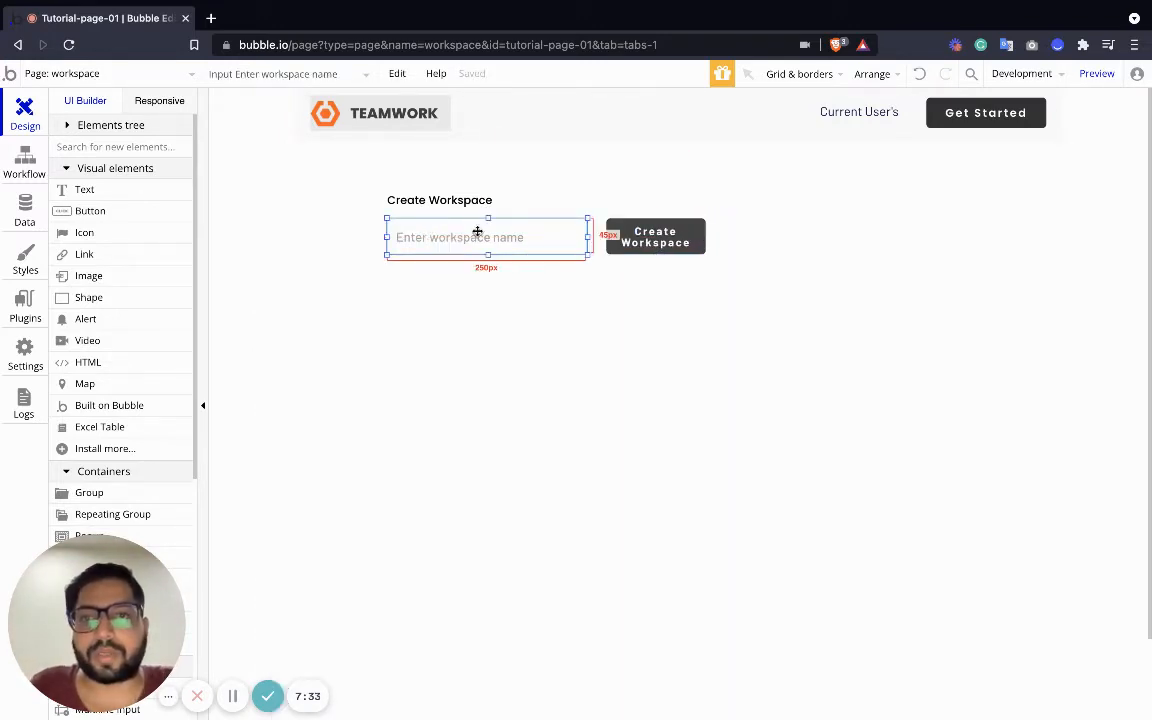
left_click_drag(477, 231, 512, 237)
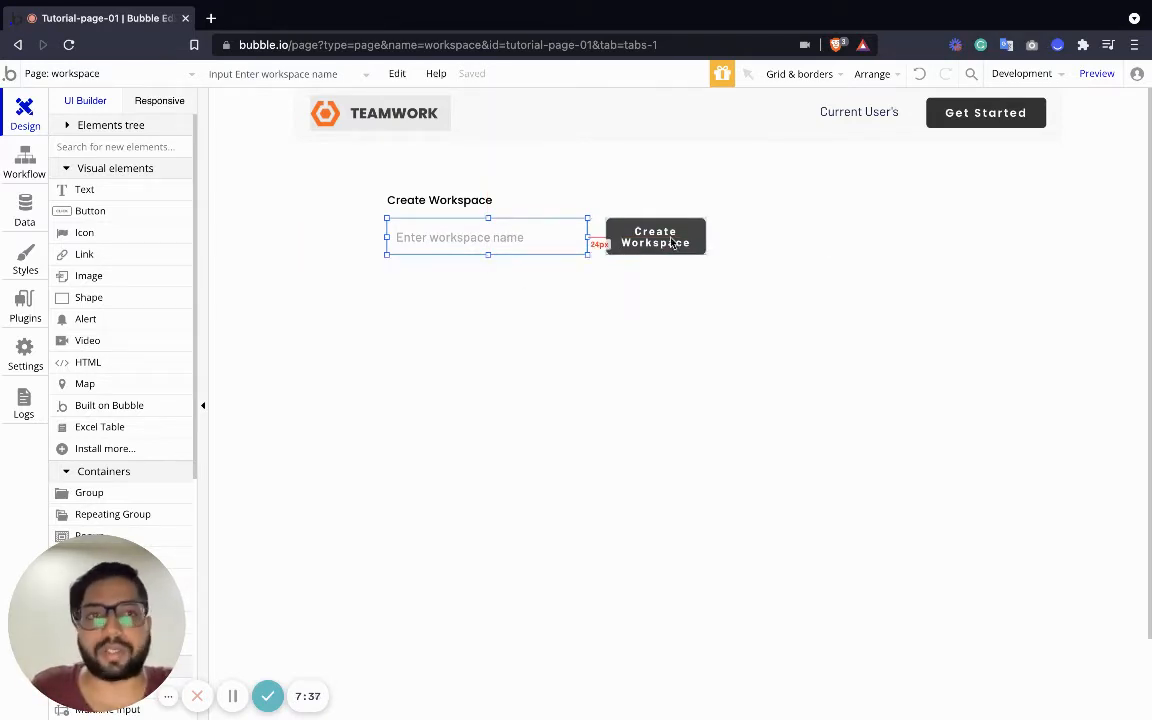
double_click(618, 241)
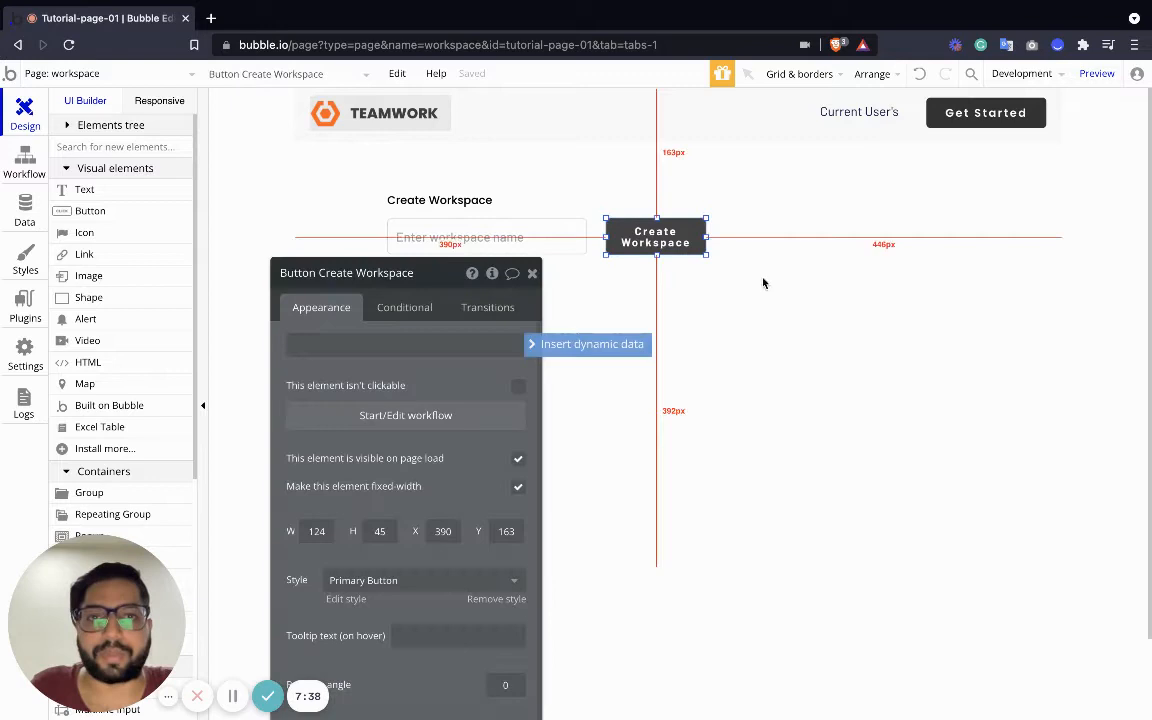
Give the button a click workflow with a 'Create a new thing' action of type Workspace
left_click(455, 416)
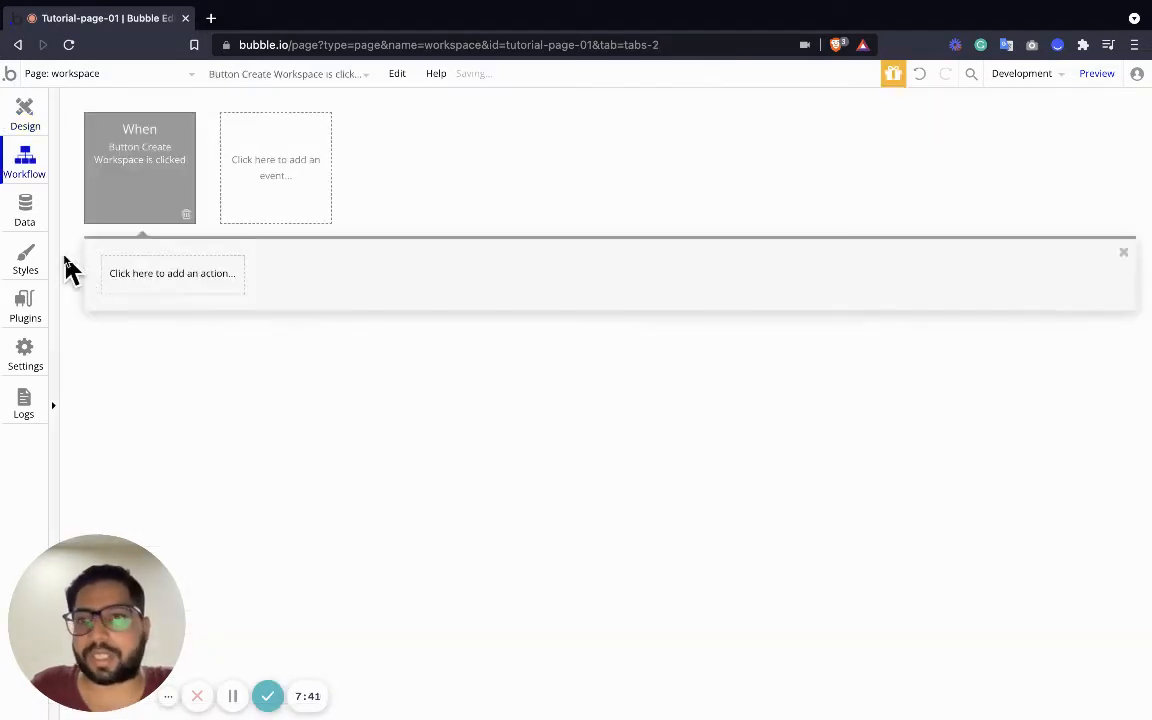
left_click(147, 270)
mouse_move(200, 390)
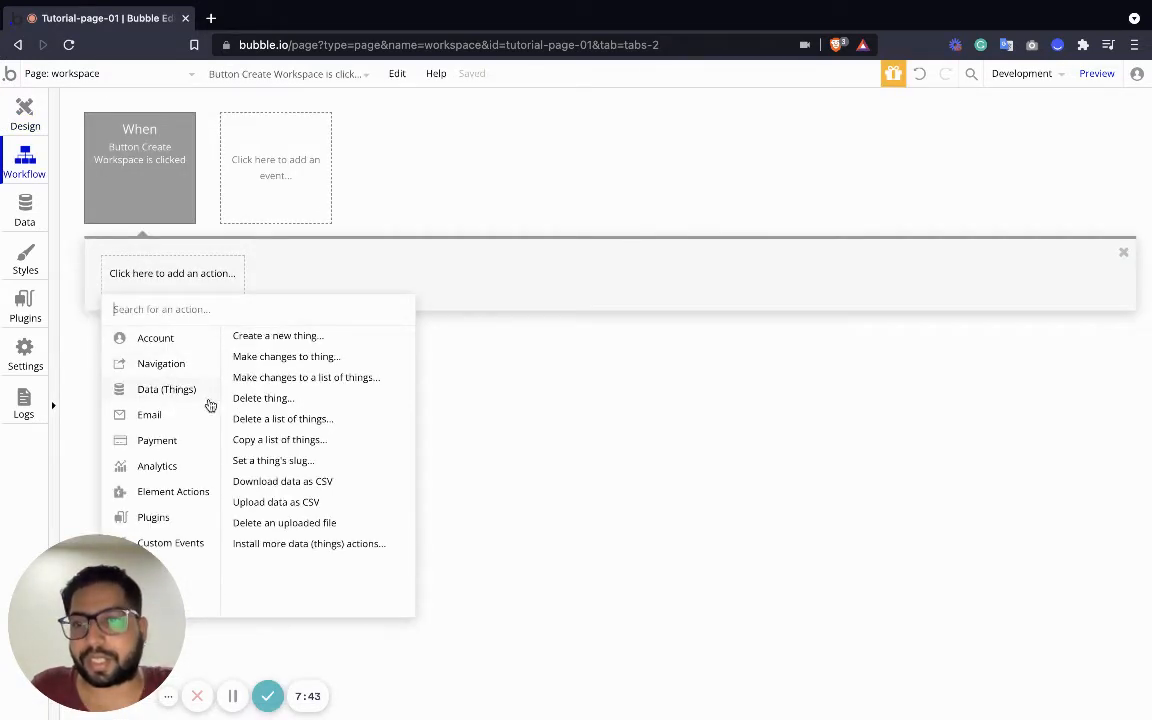
left_click(280, 336)
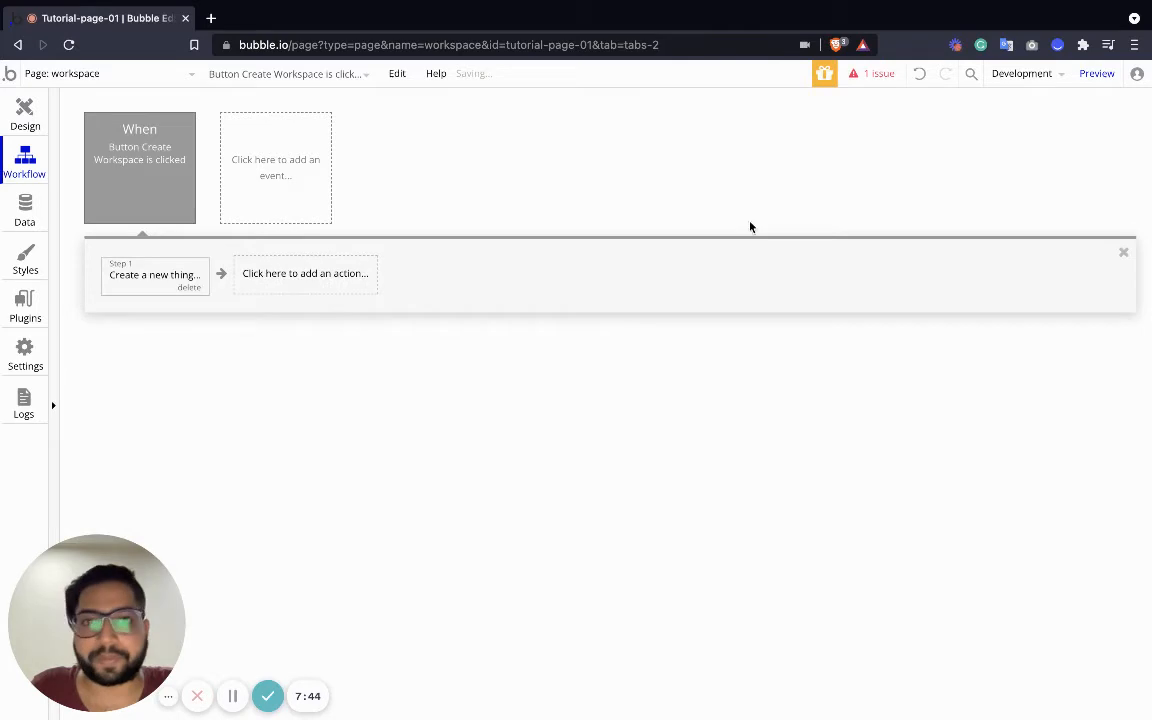
left_click(175, 283)
left_click(492, 316)
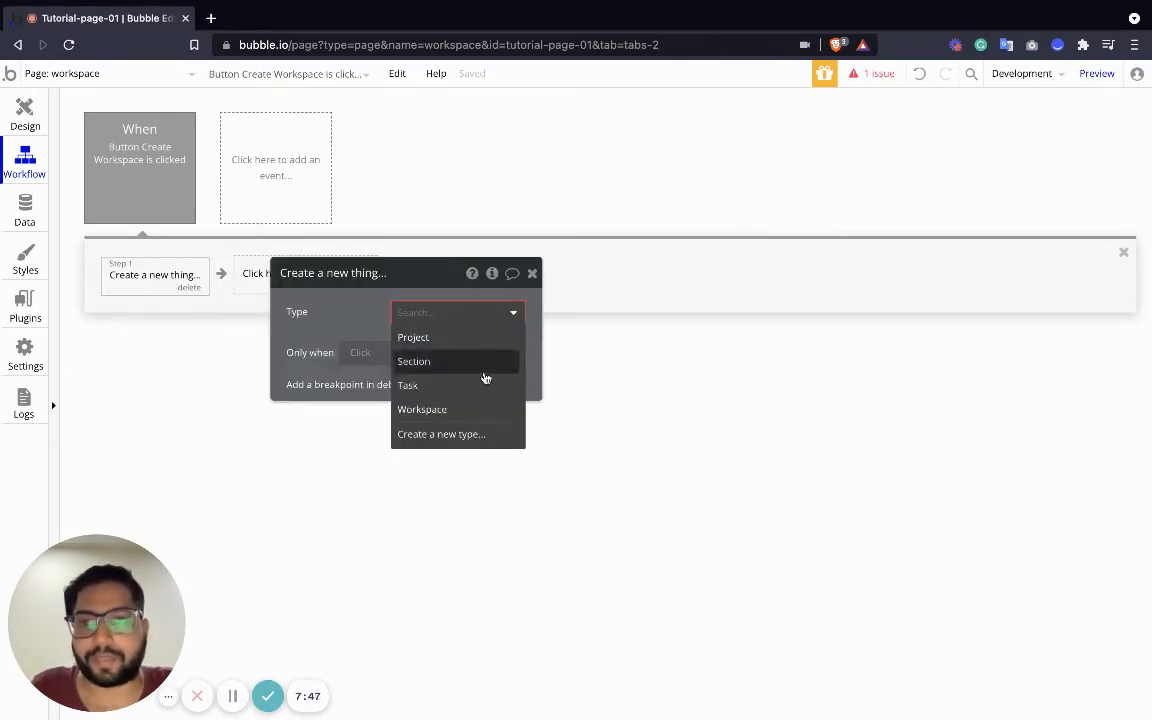
left_click(456, 411)
Set the new Workspace's Name to the workspace-name input's value
left_click(304, 350)
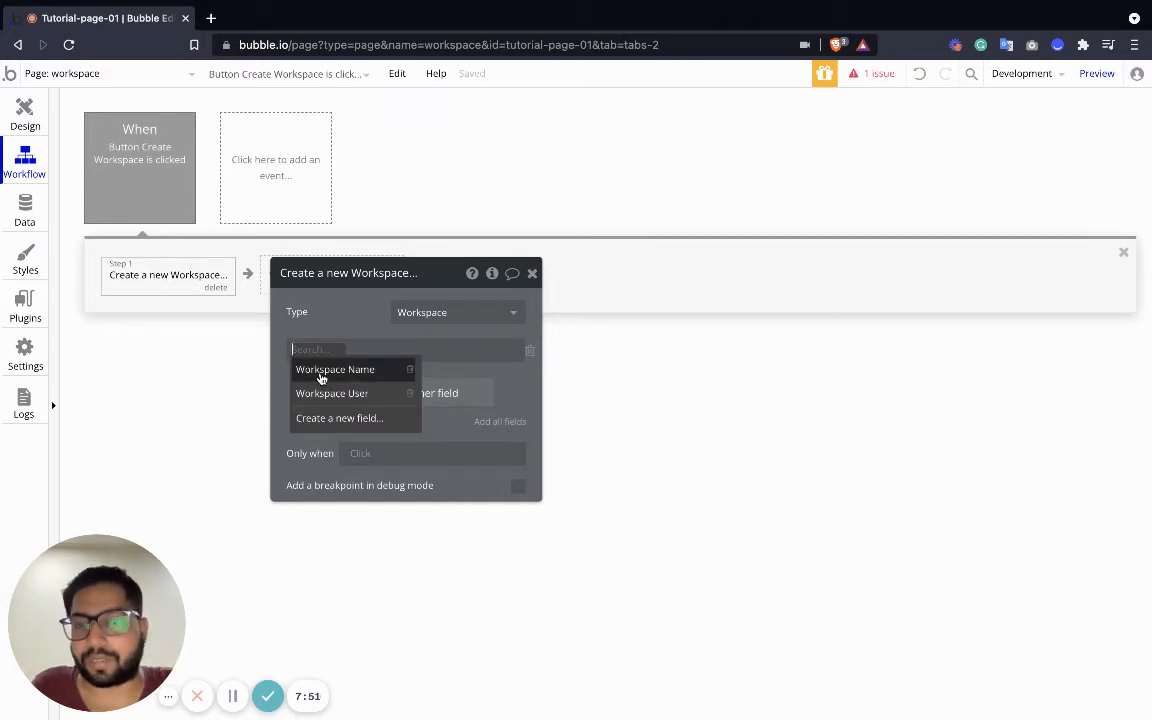
left_click(321, 377)
left_click(393, 352)
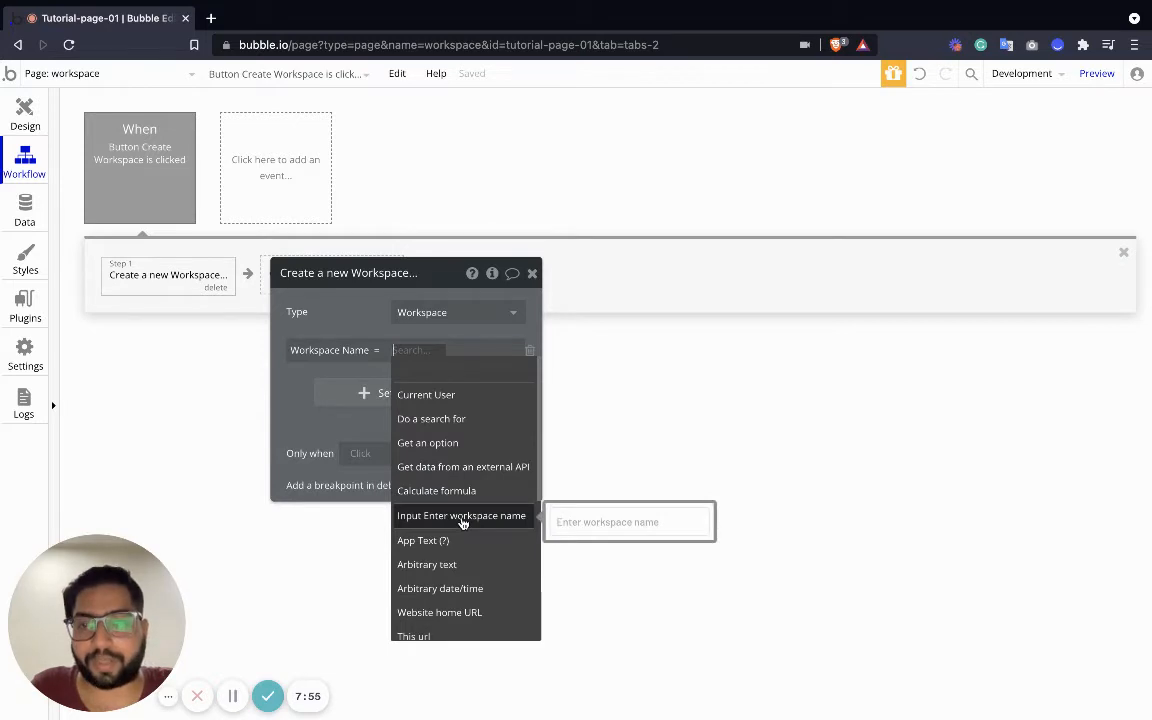
left_click(462, 516)
left_click(368, 390)
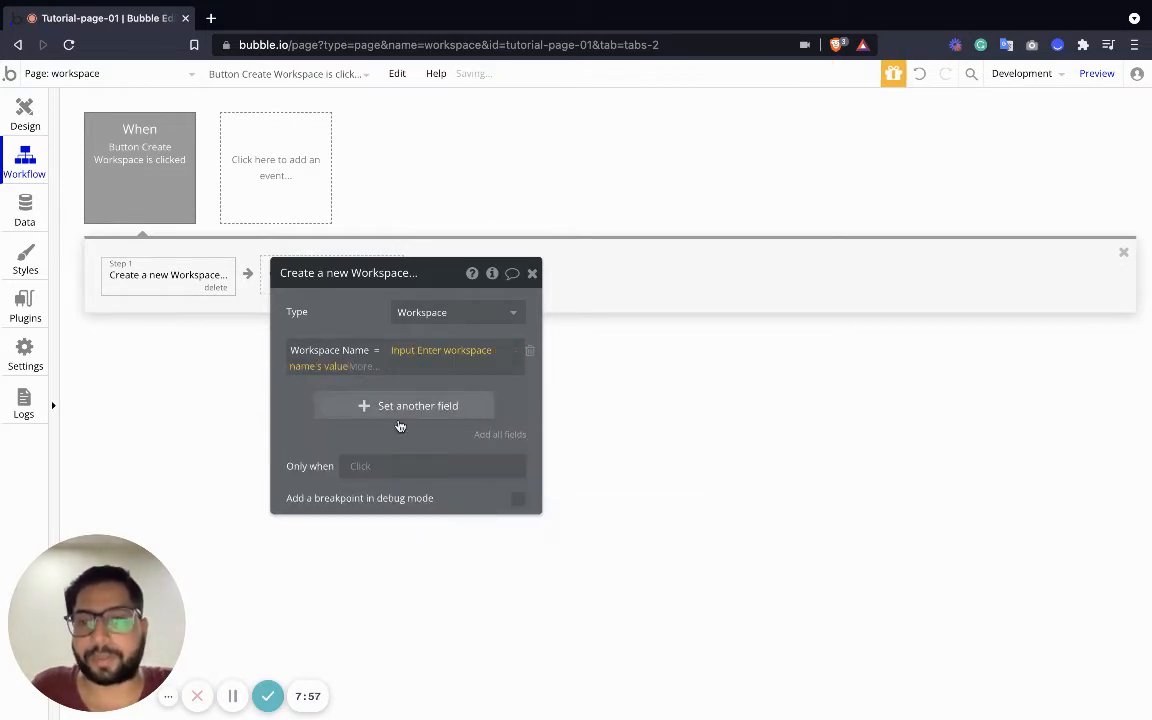
Make the Workspace User field add Current User, then go back to page design
left_click(391, 408)
left_click(301, 399)
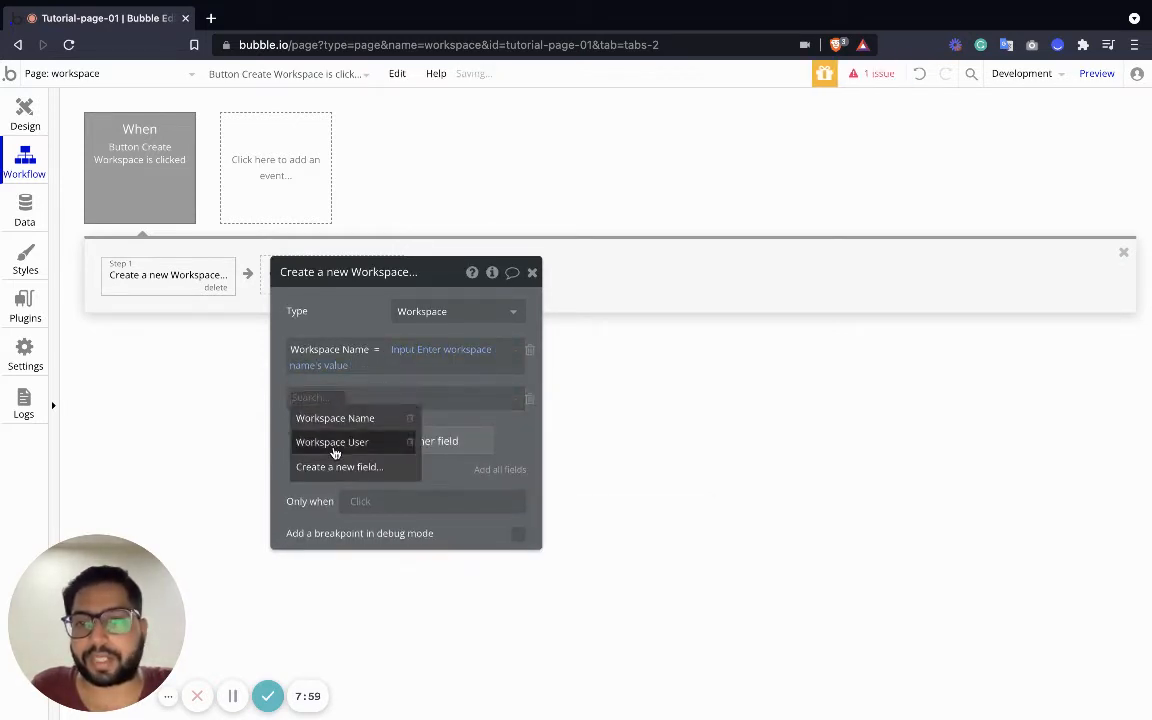
left_click(335, 445)
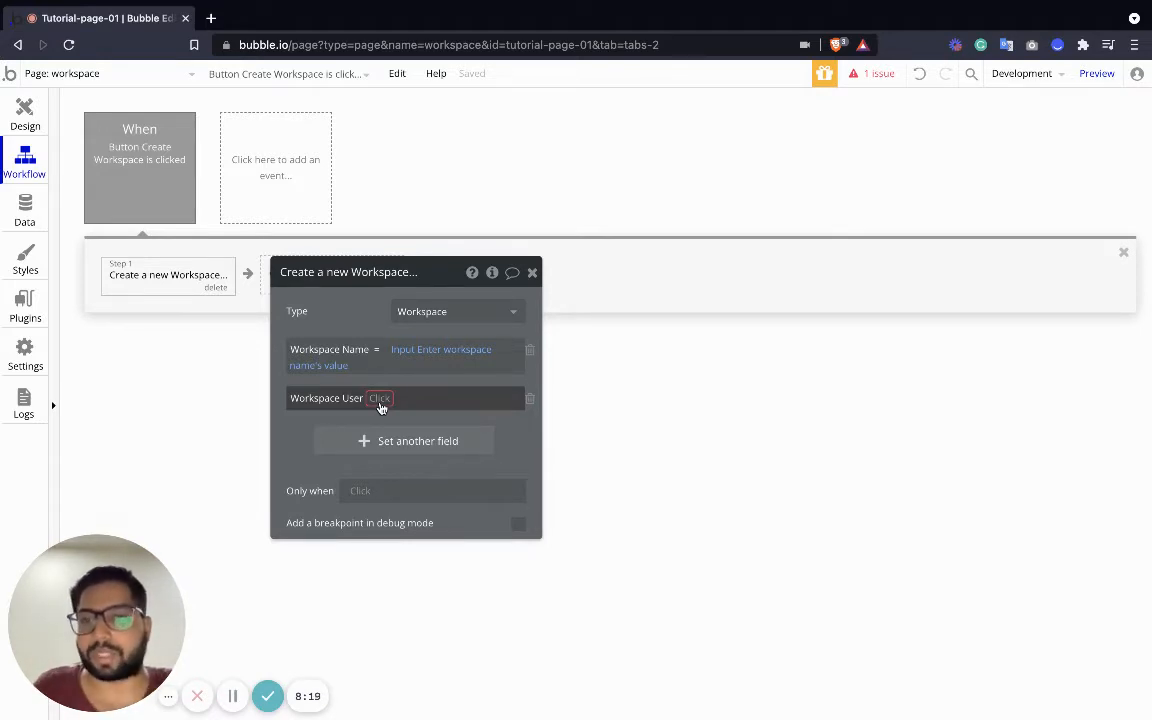
left_click(380, 400)
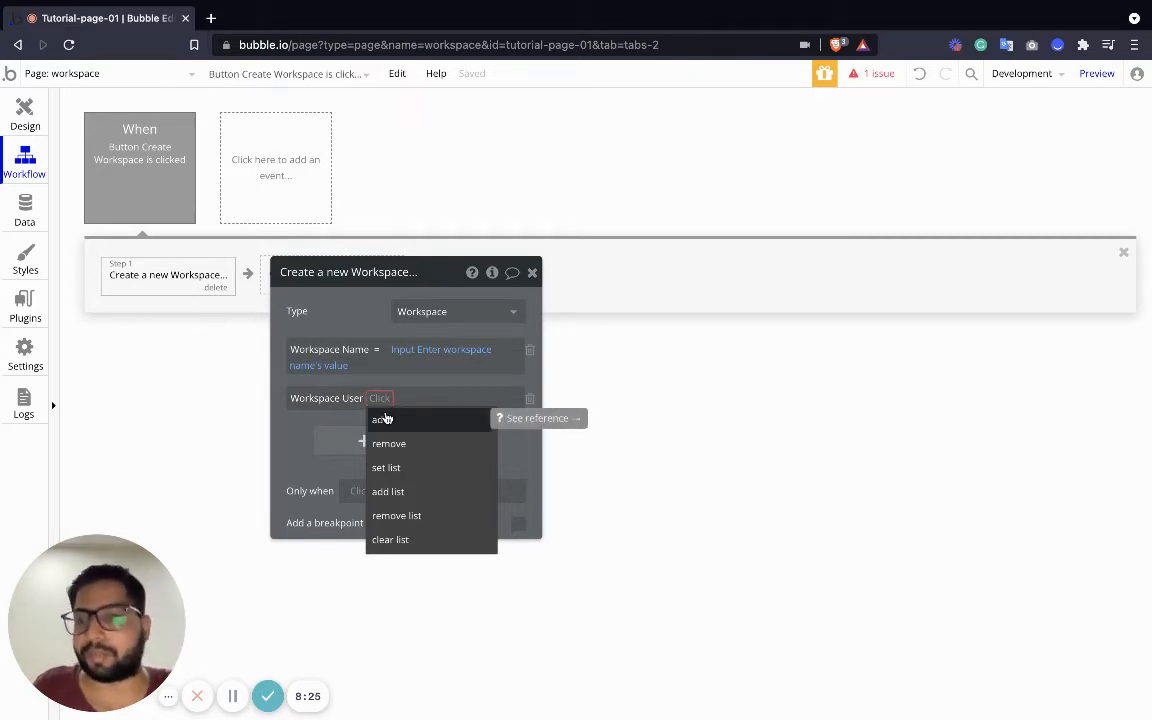
left_click(399, 419)
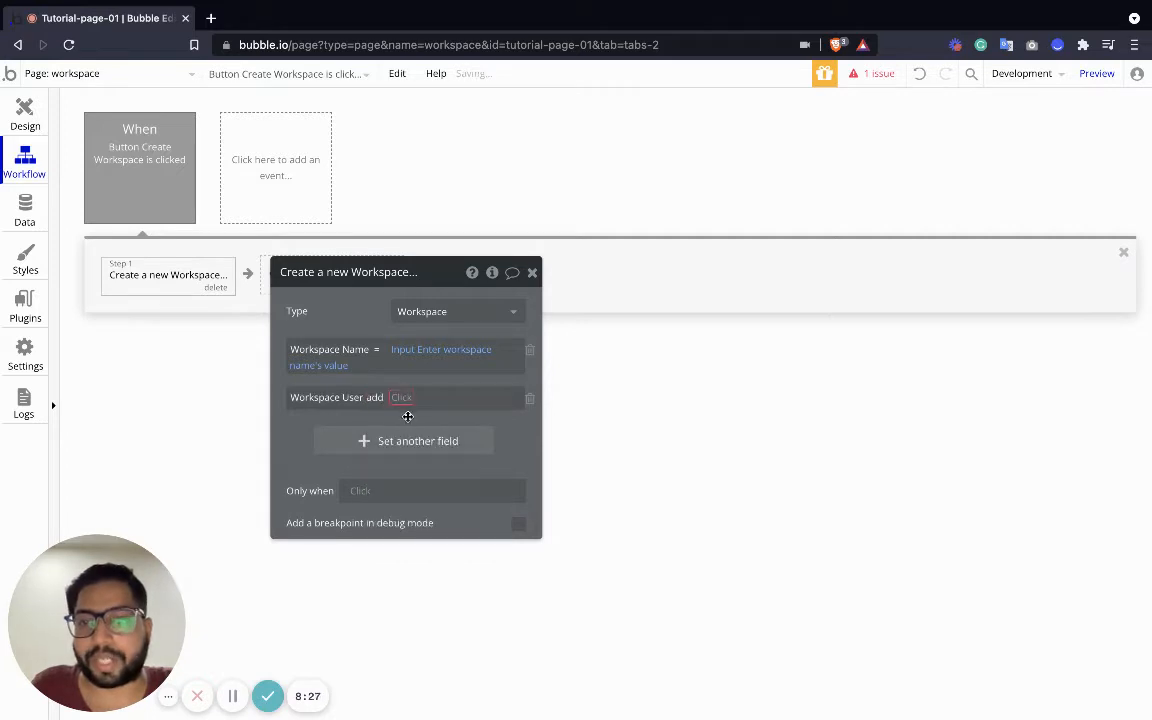
left_click(401, 399)
left_click(450, 421)
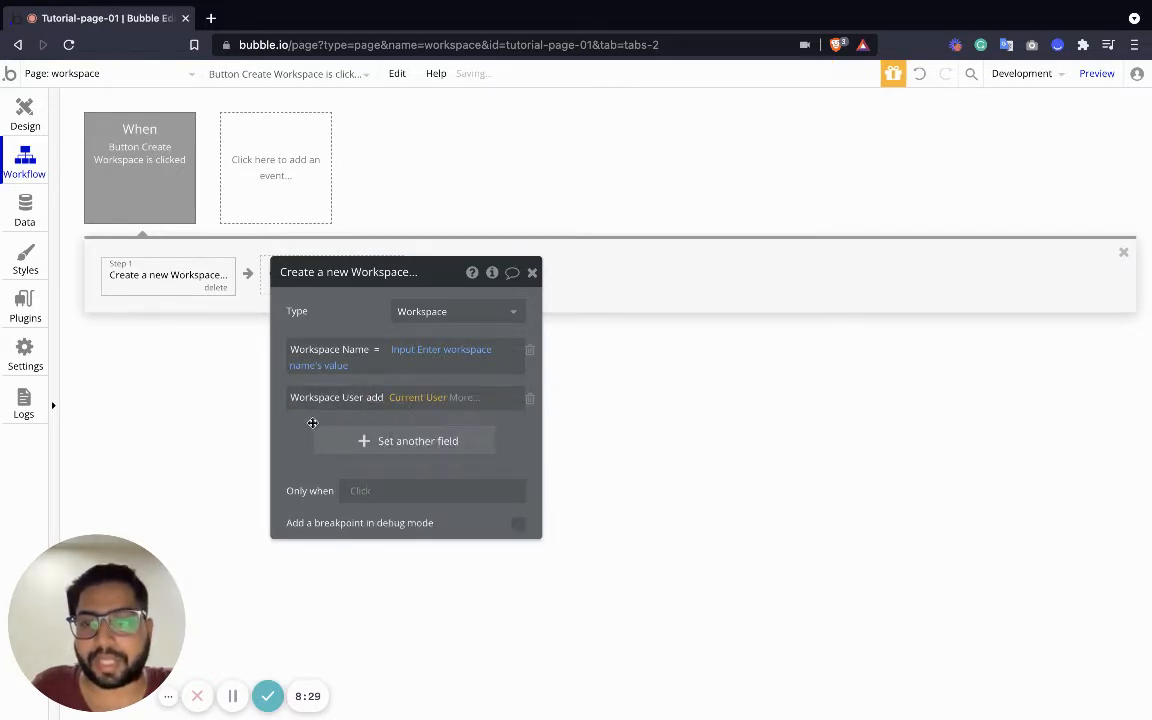
left_click(533, 273)
left_click(25, 113)
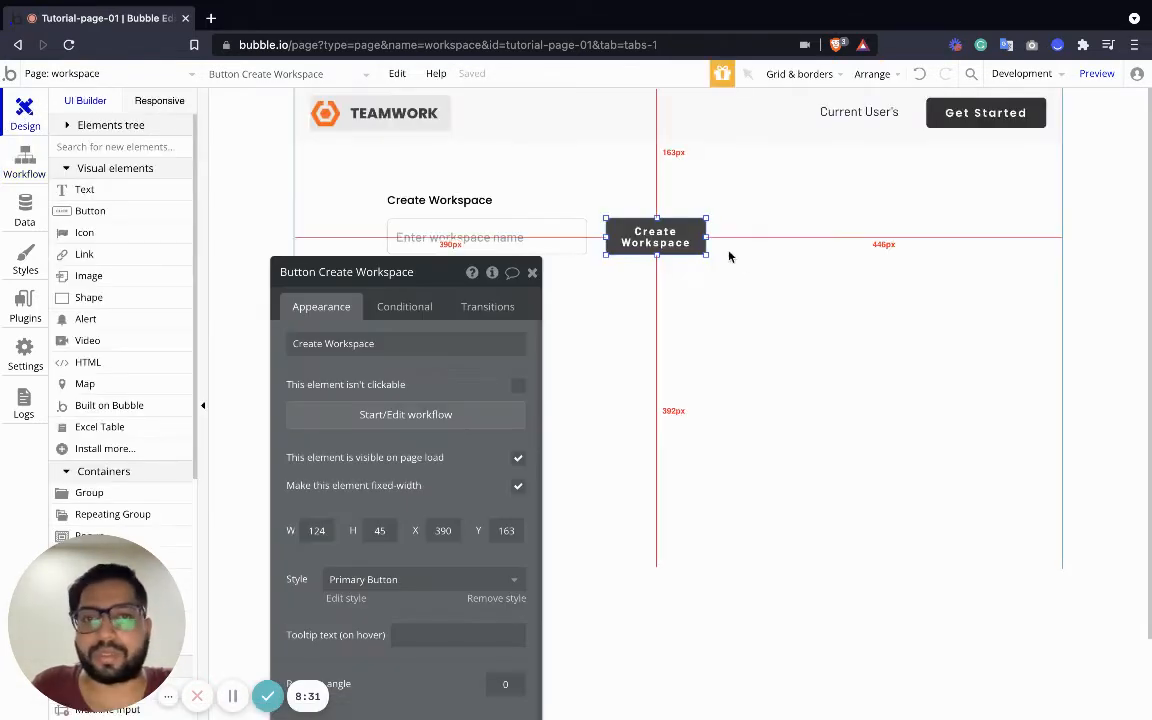
Switch the editor to the index page and launch the app Preview in a new tab
left_click(533, 273)
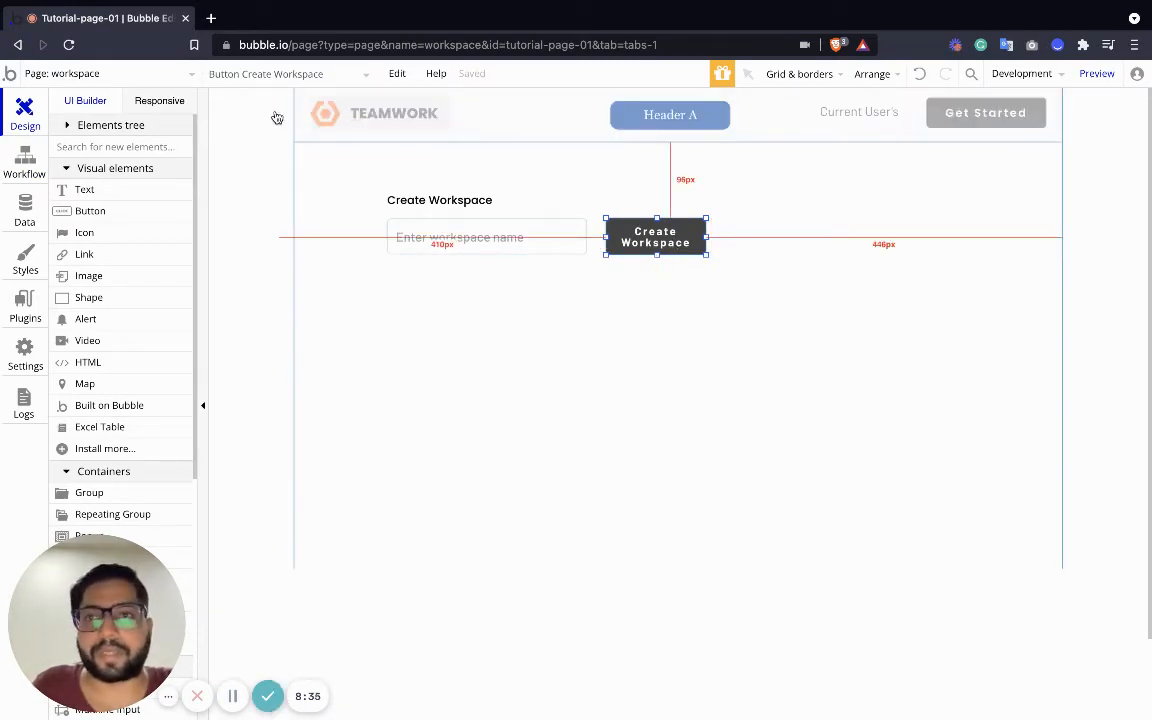
left_click(98, 80)
left_click(105, 128)
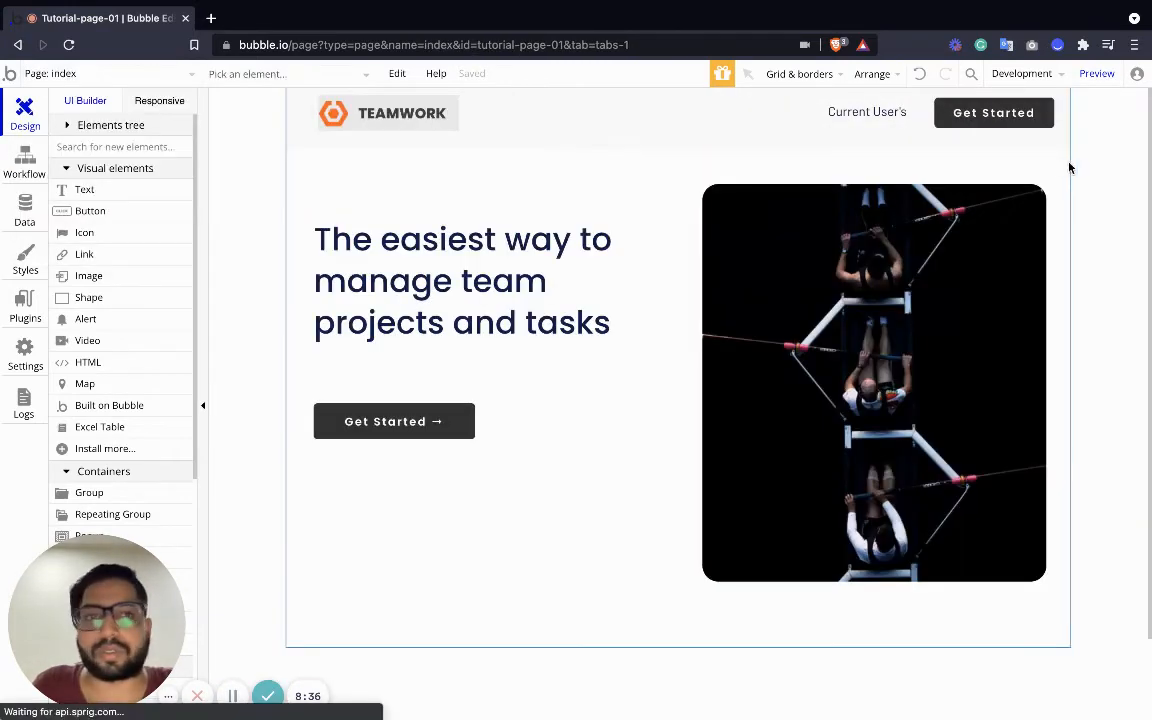
left_click(1097, 74)
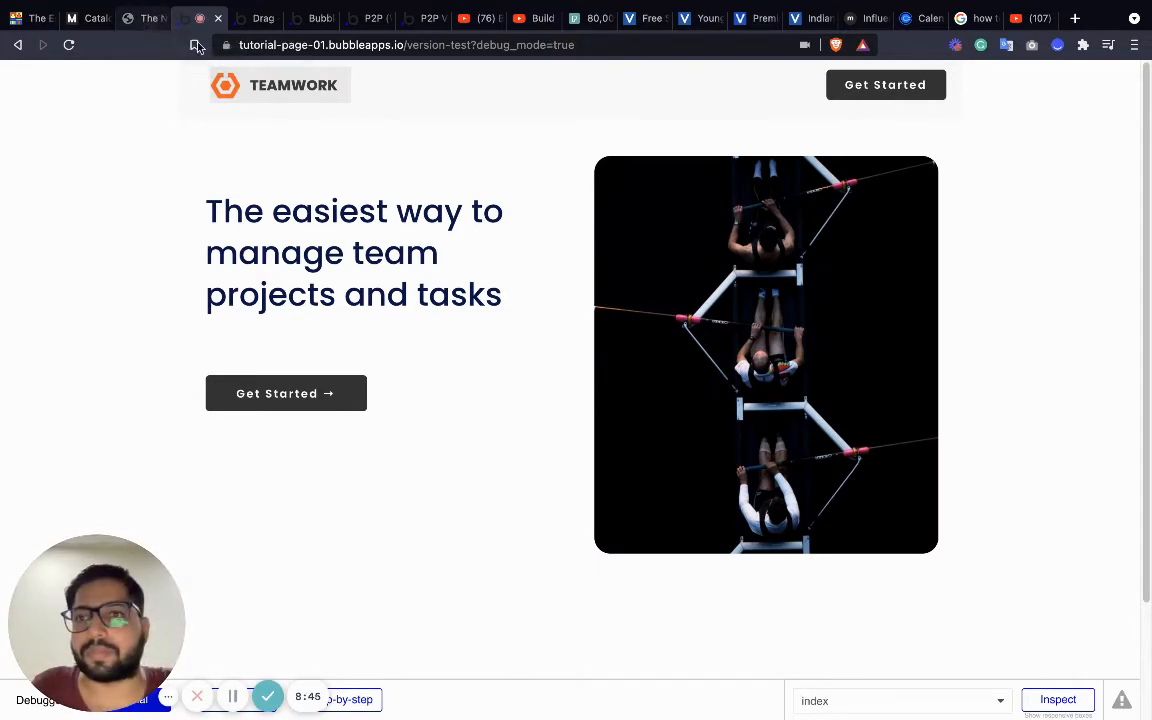
left_click(264, 18)
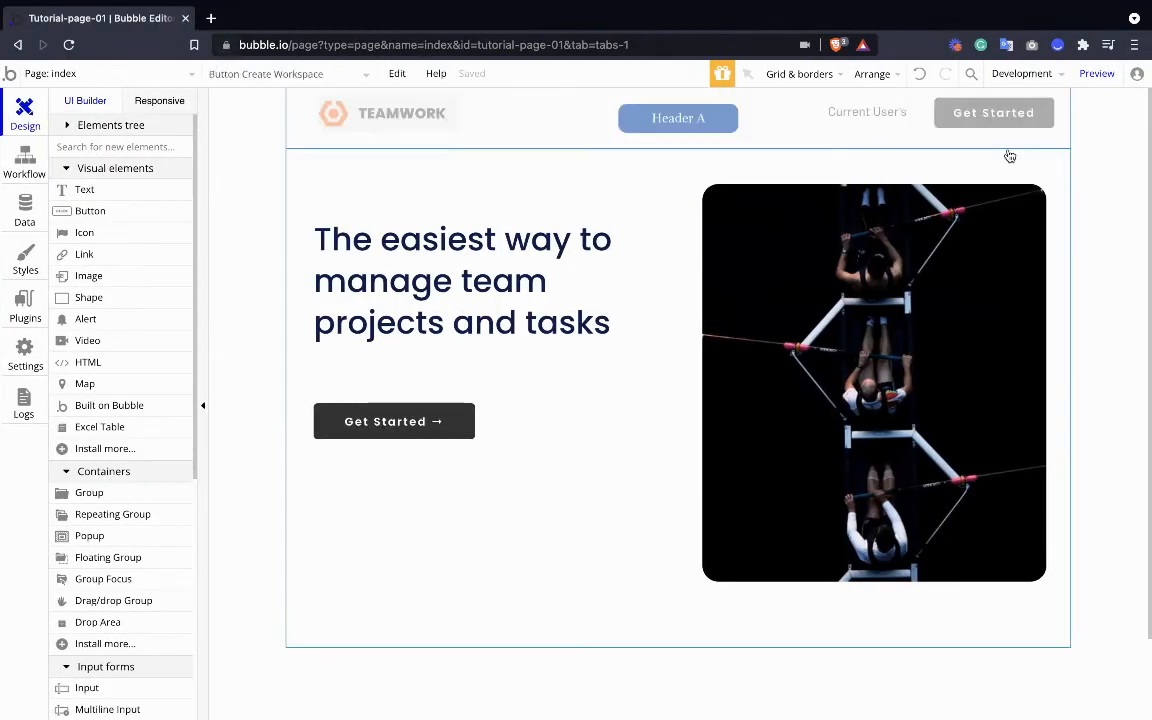
left_click(1097, 73)
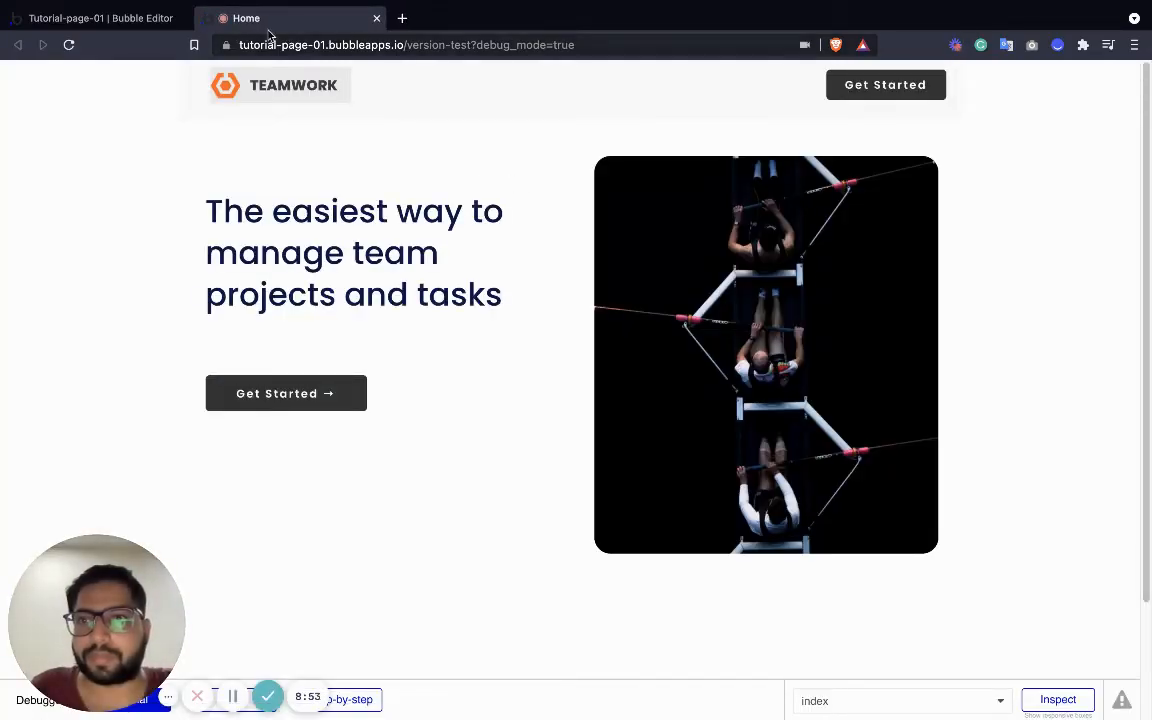
Sign up through Get Started in the preview with a test name, e-mail and password
left_click(100, 18)
left_click(258, 20)
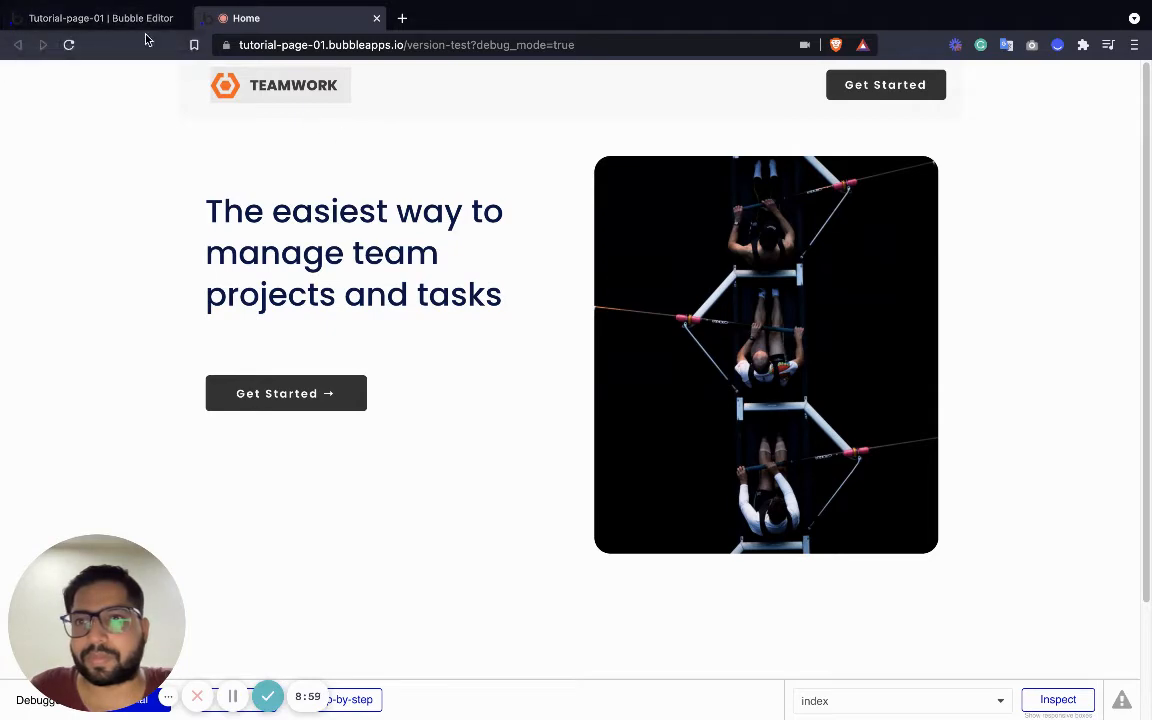
left_click(878, 95)
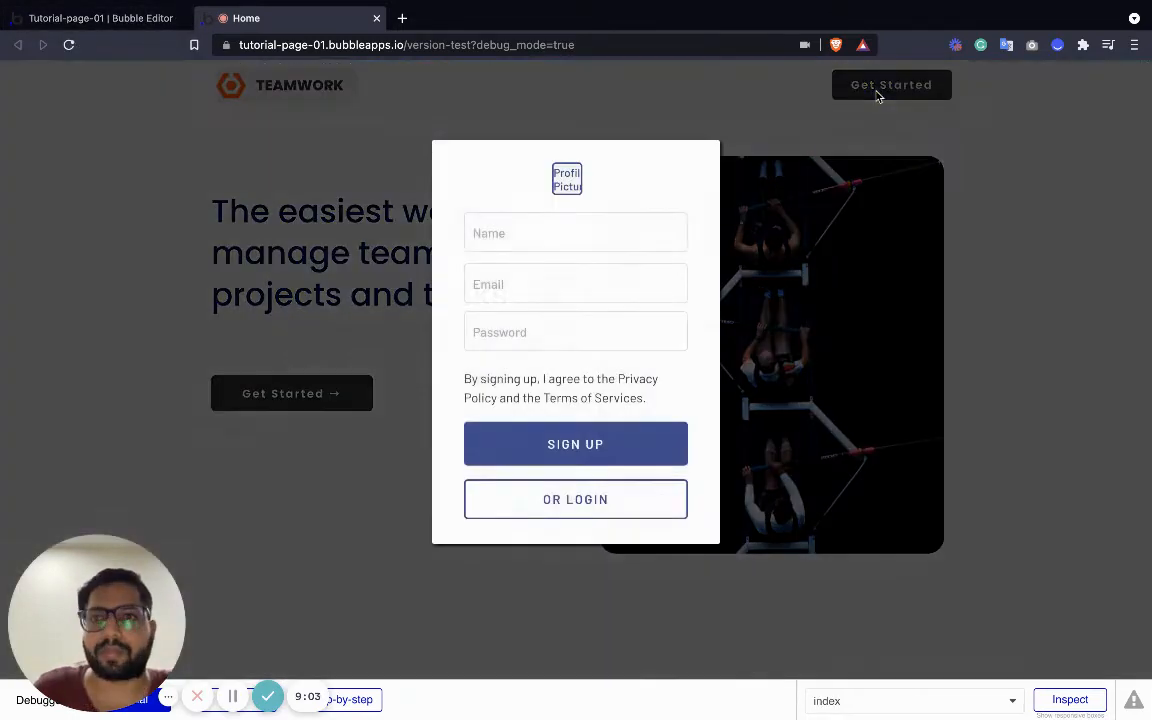
left_click(582, 226)
type("Tes")
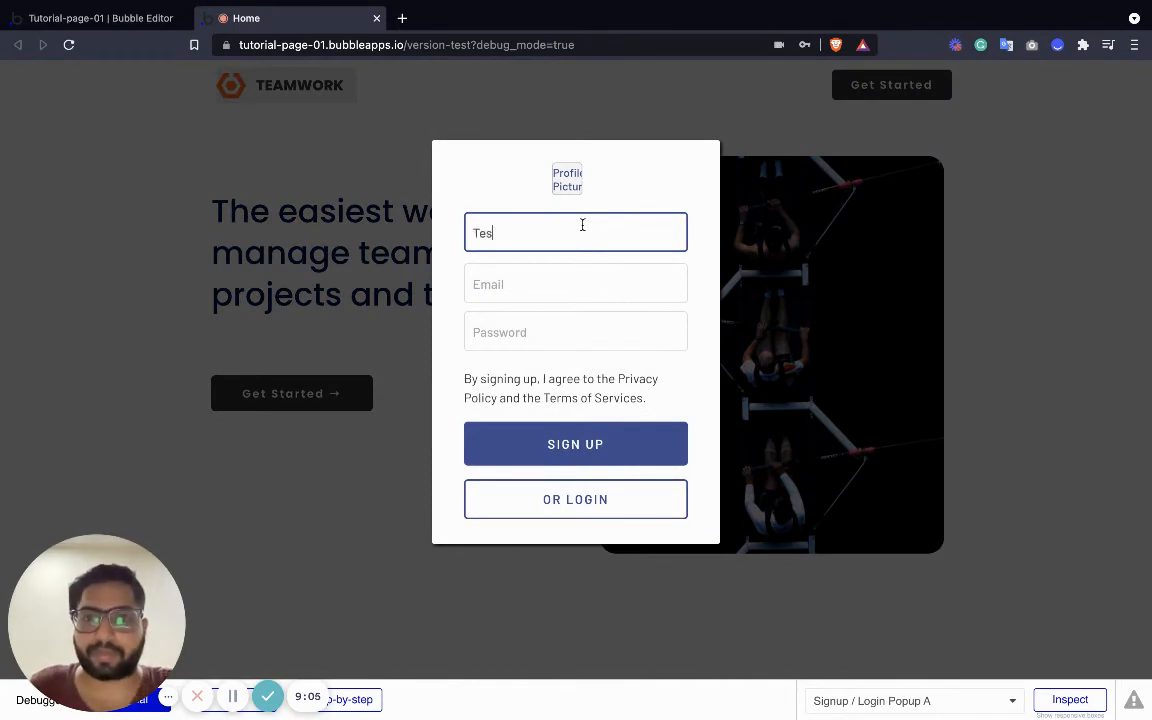
type("t")
key("Tab")
type("t")
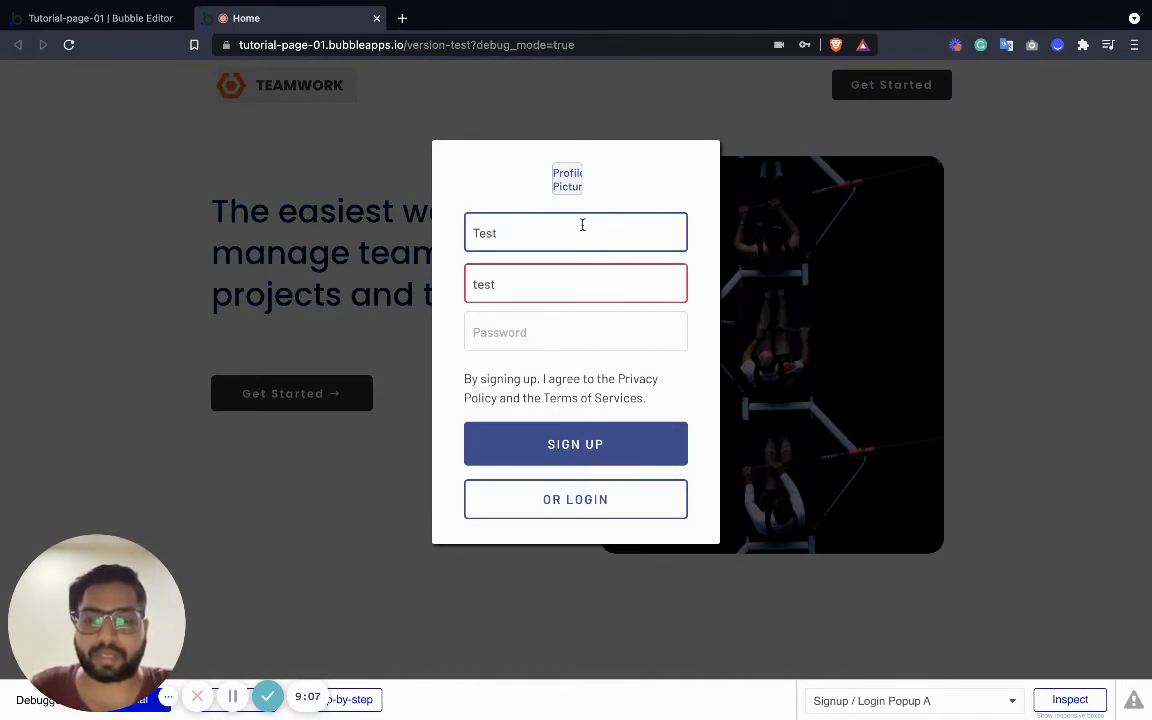
type("est@test.c")
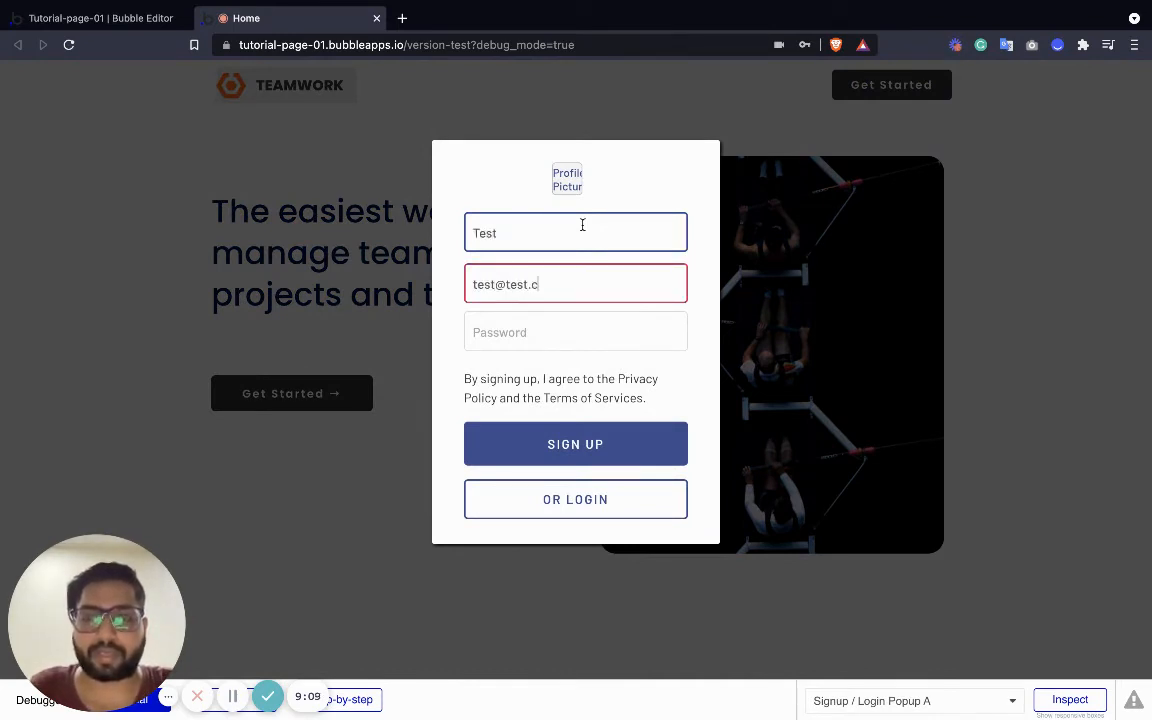
type("om")
key("Tab")
type("12")
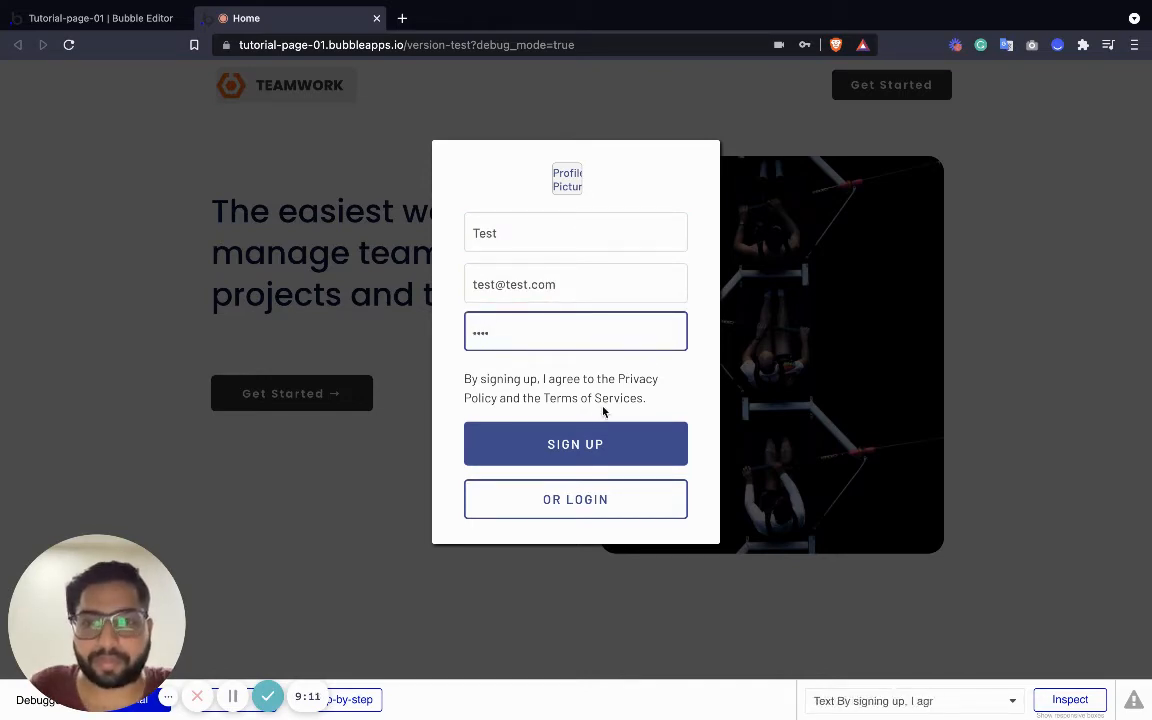
left_click(567, 454)
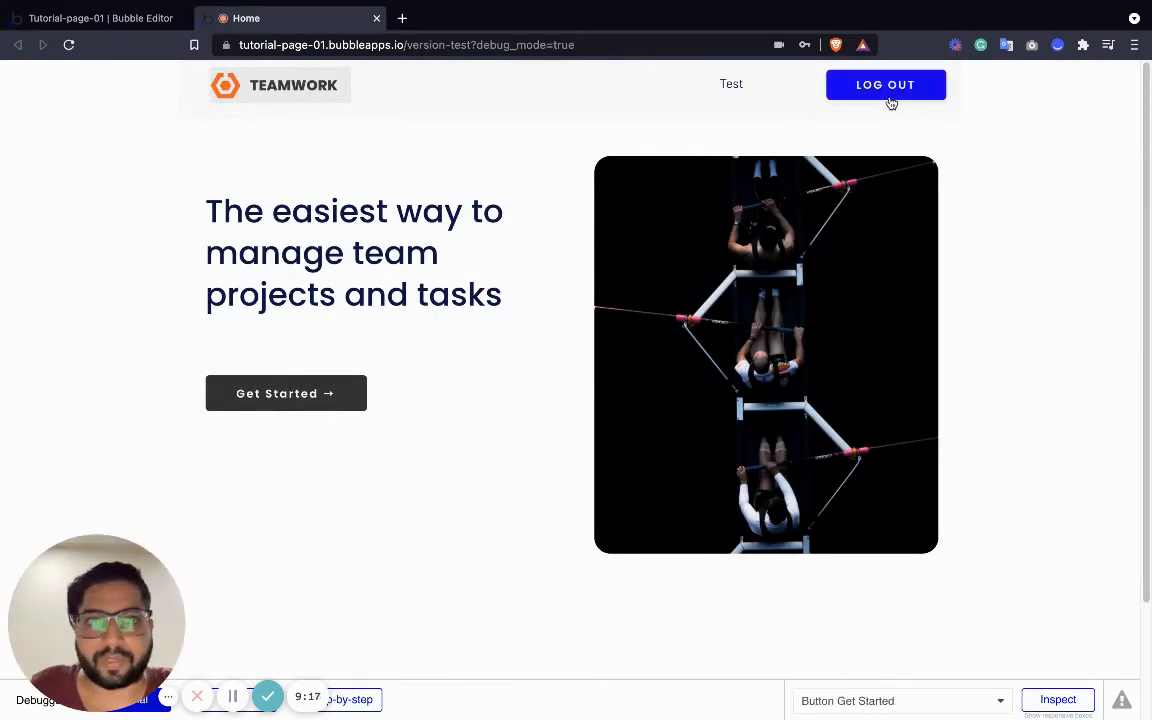
Back in the editor, open the Signup / Login Popup's SIGN UP button workflow
left_click(110, 24)
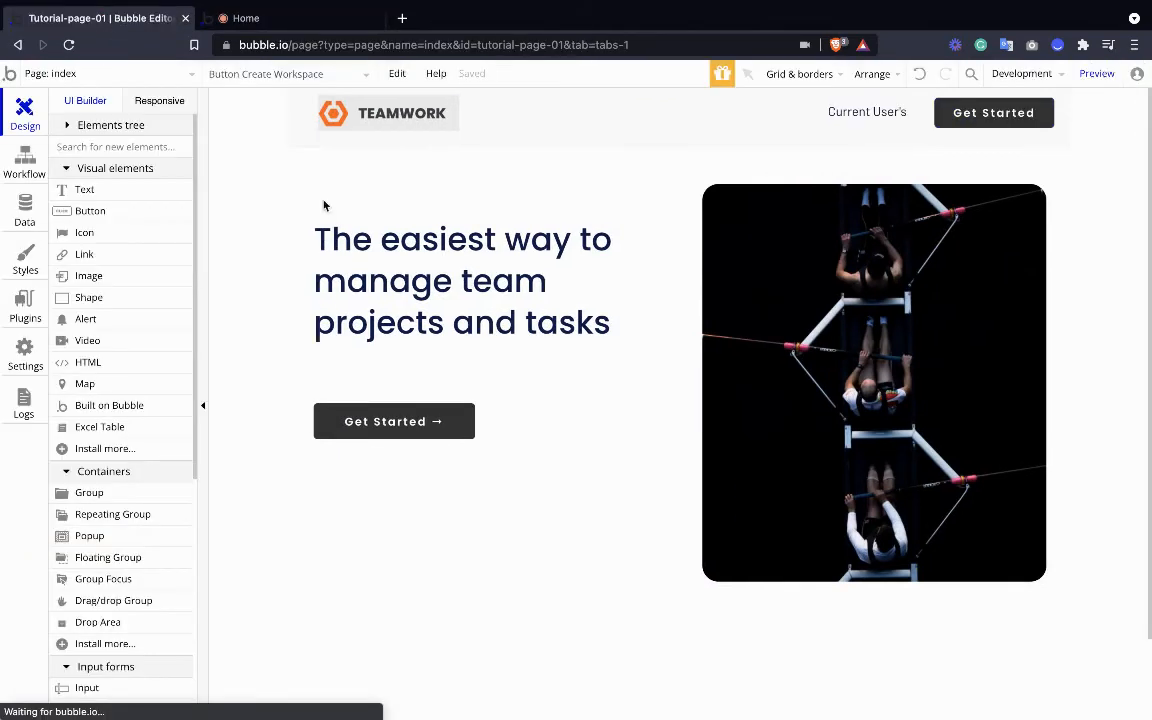
left_click(20, 196)
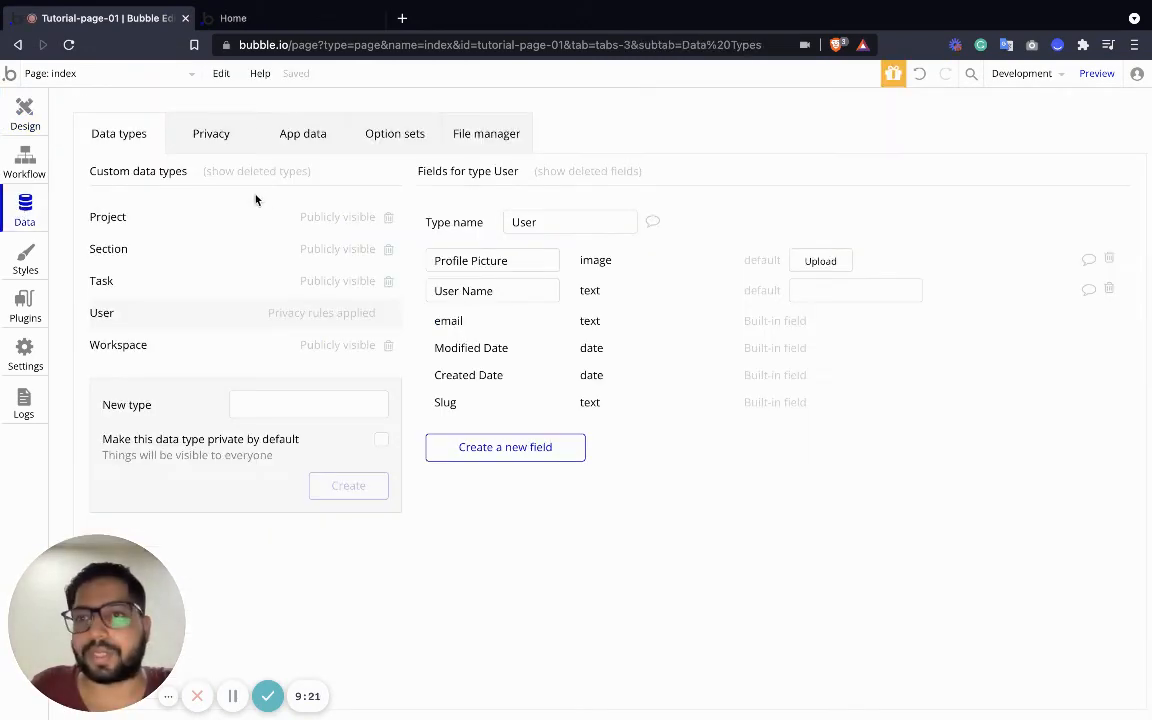
left_click(24, 110)
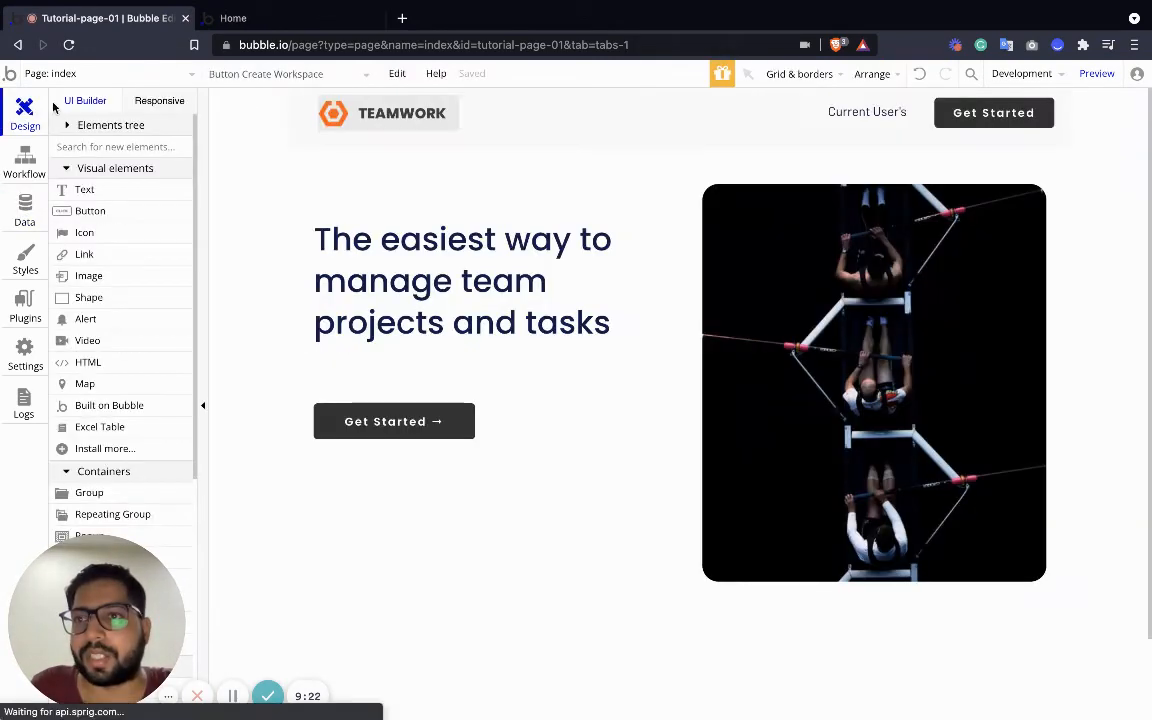
left_click(122, 72)
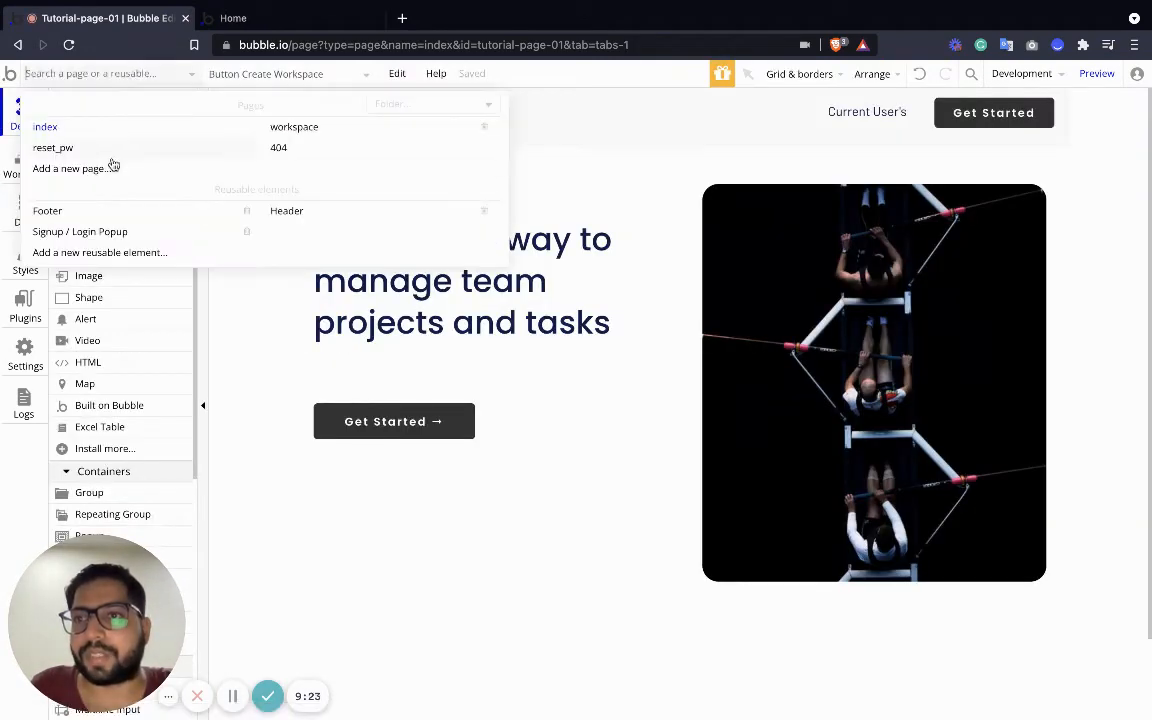
left_click(93, 232)
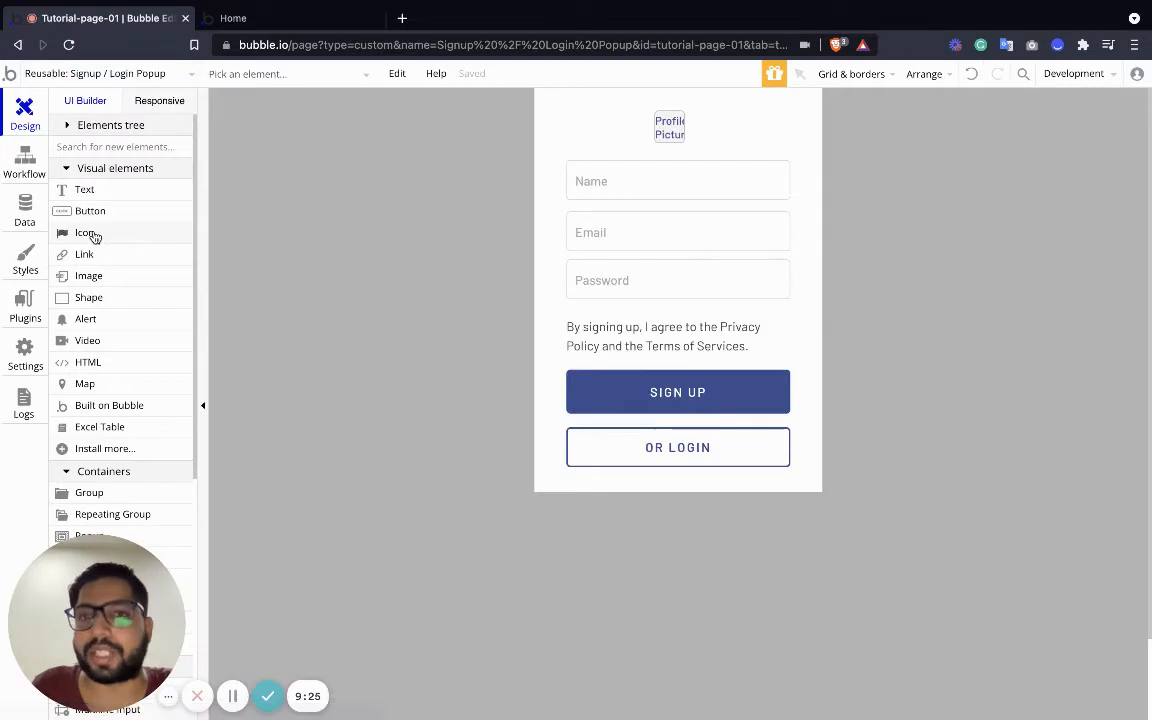
left_click(648, 414)
double_click(650, 410)
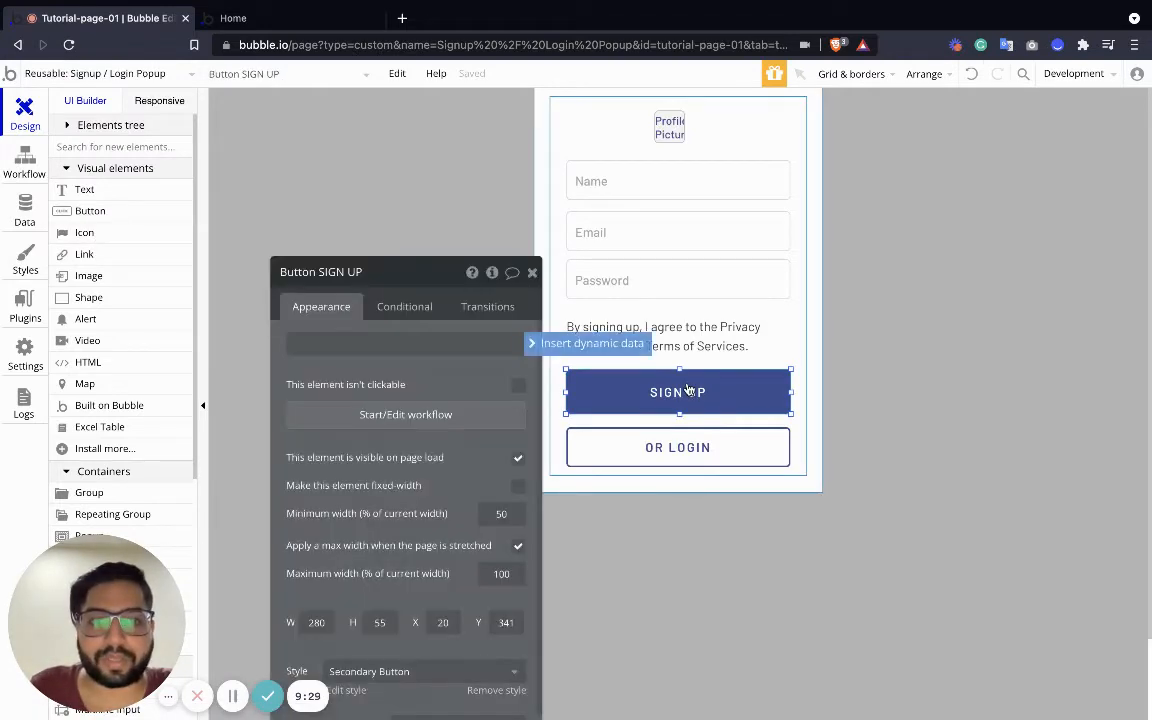
left_click(407, 424)
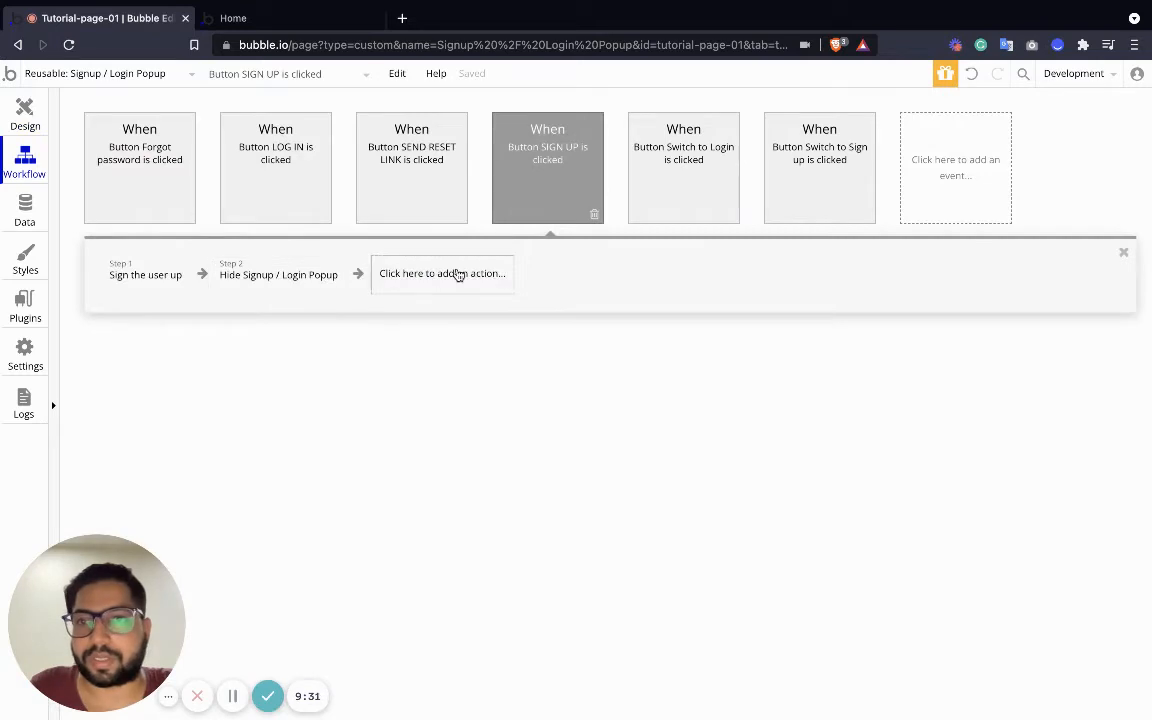
Add a Go to page action to workspace with no data sent, then reopen index
left_click(465, 274)
mouse_move(430, 363)
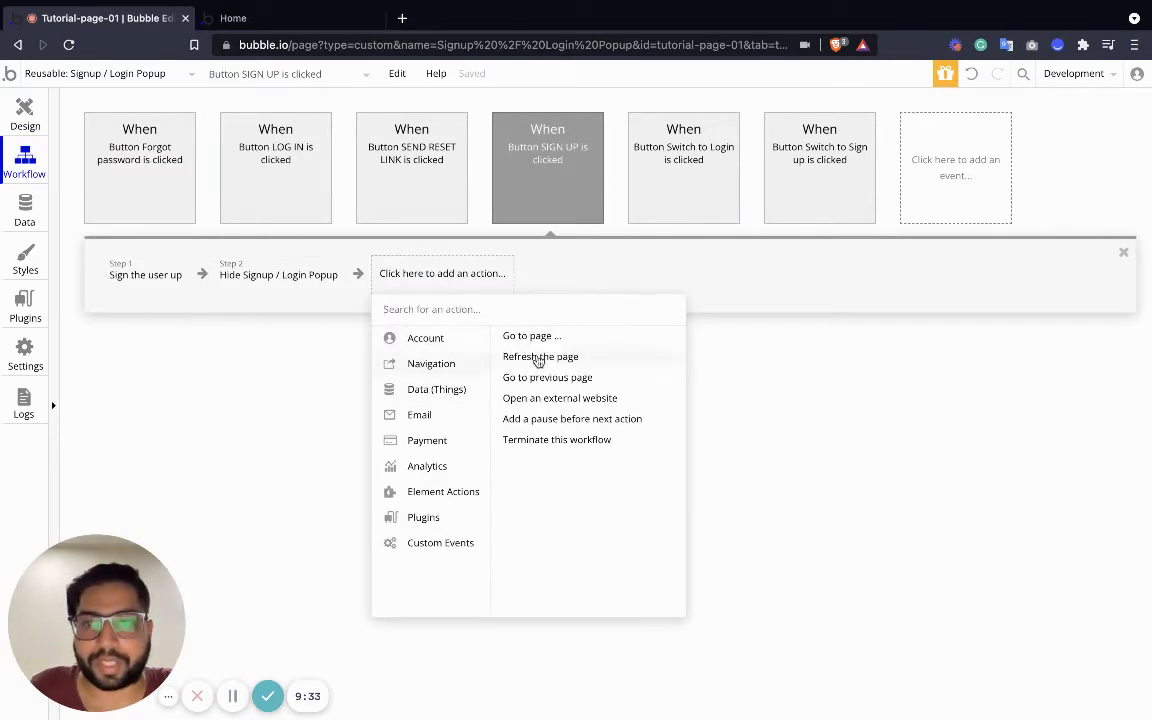
left_click(531, 338)
left_click(465, 311)
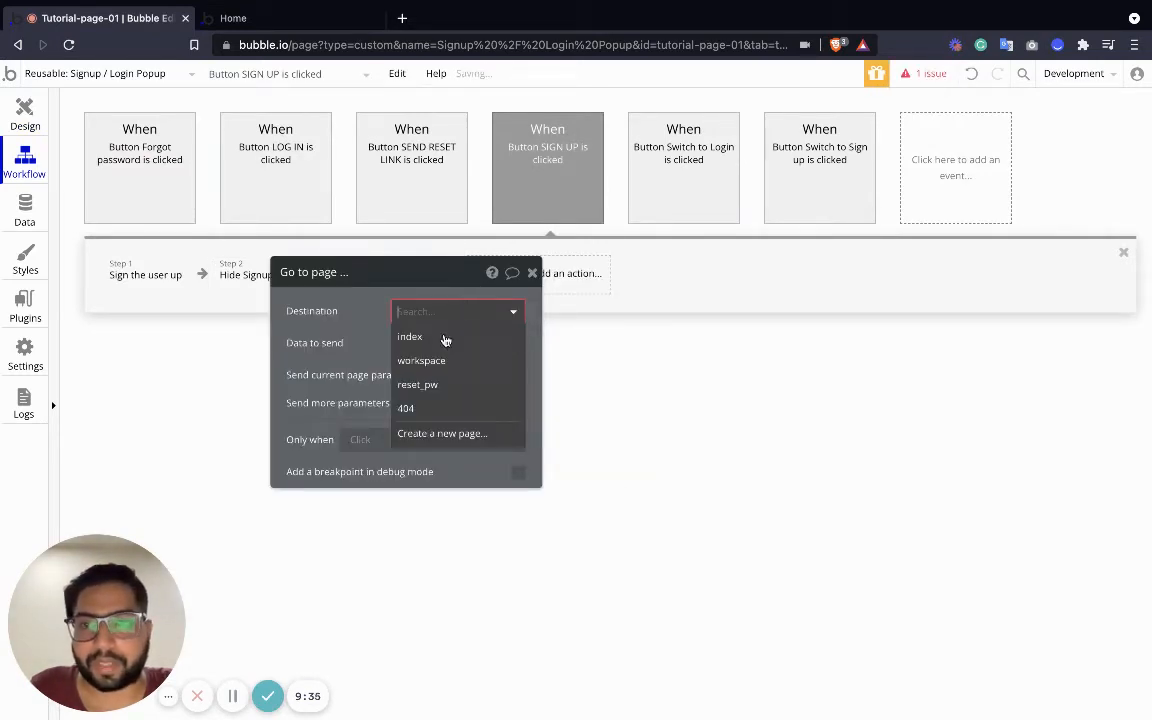
left_click(427, 366)
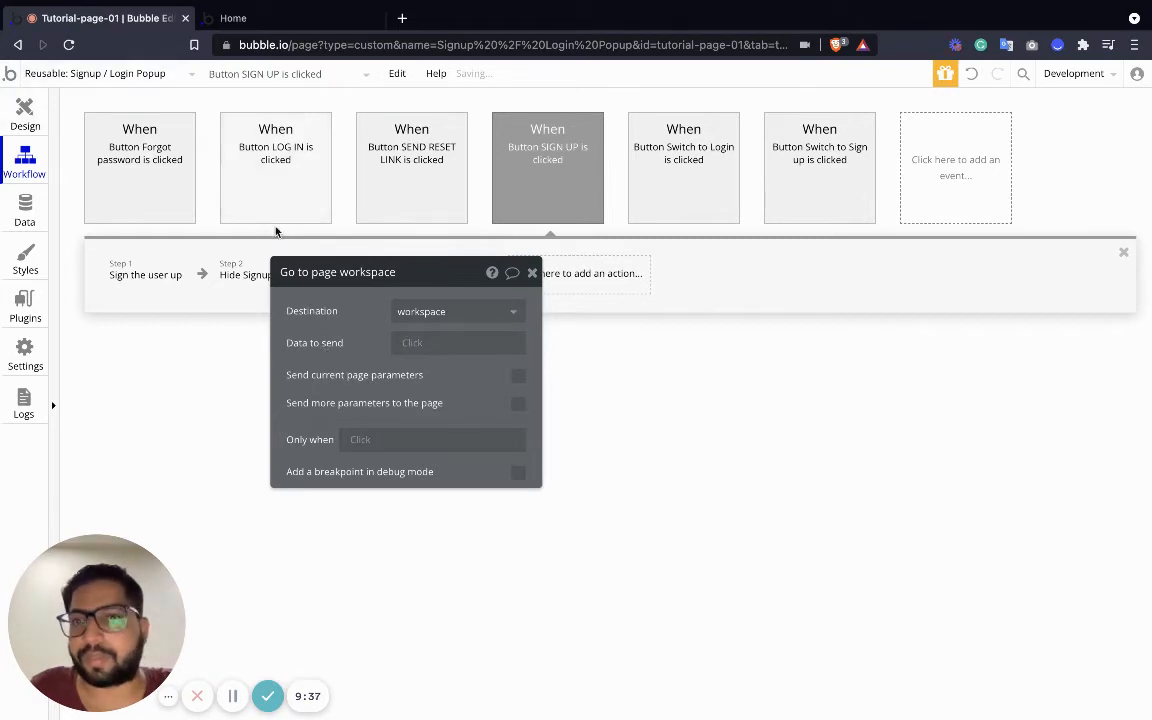
left_click(400, 342)
left_click(455, 412)
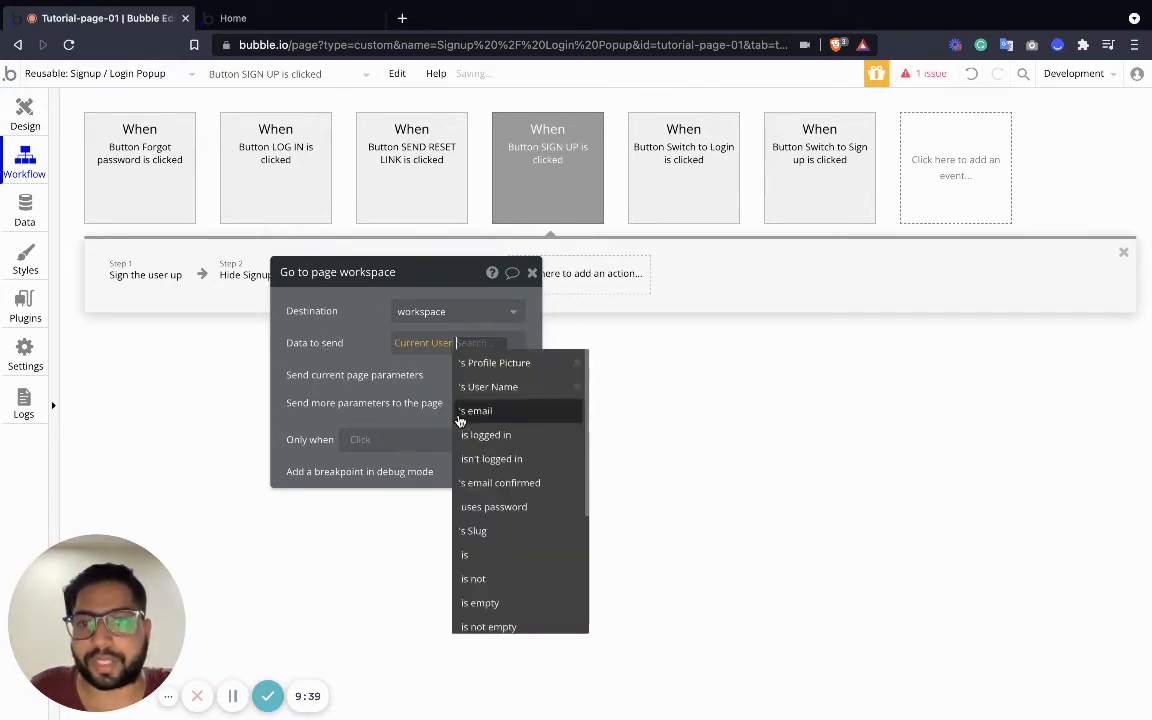
left_click(352, 374)
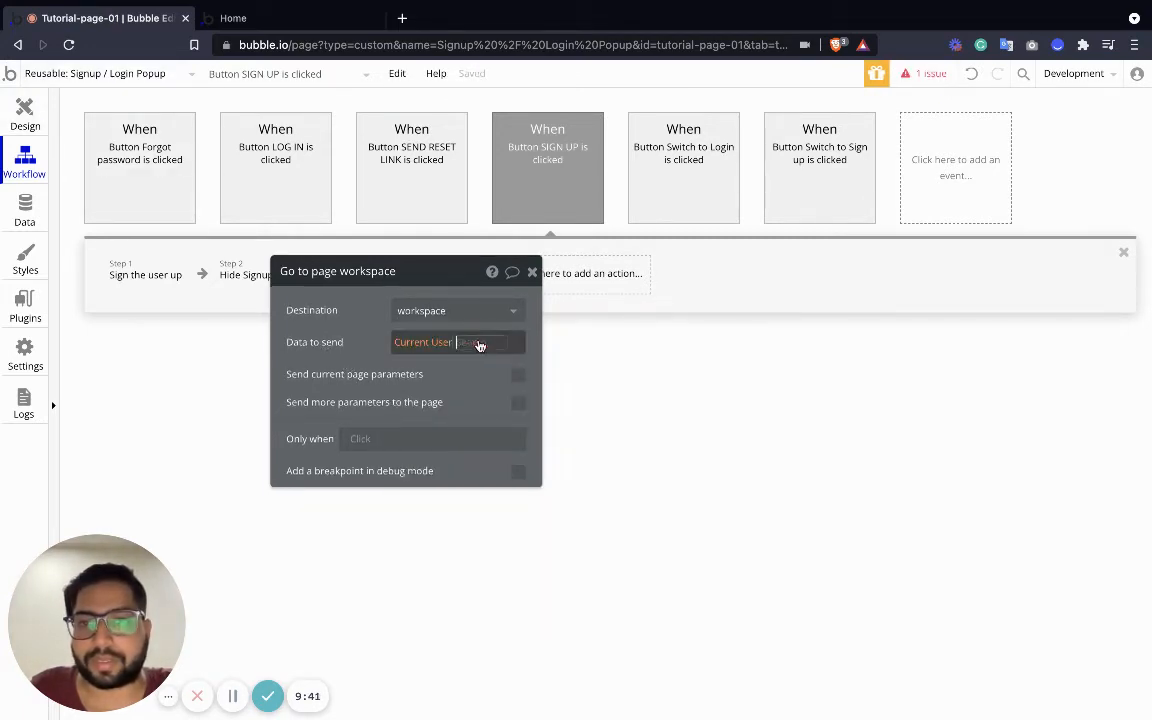
left_click(479, 343)
left_click(363, 301)
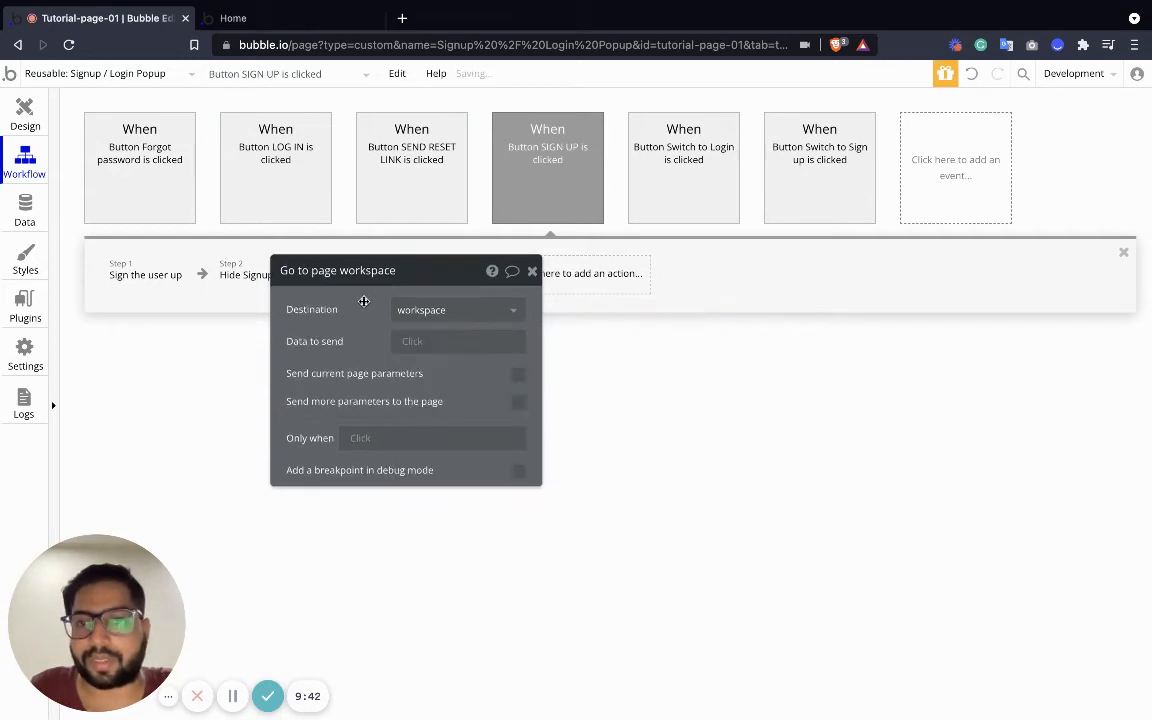
left_click(22, 115)
left_click(123, 74)
left_click(129, 122)
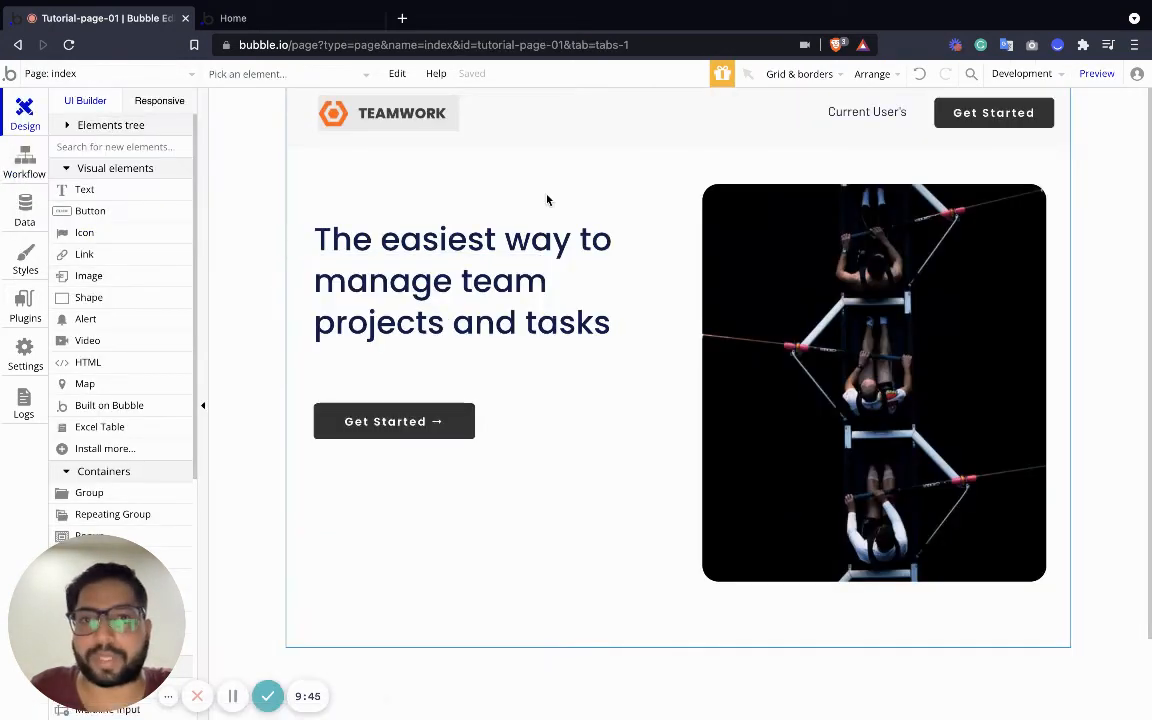
Return from the preview to the editor and open the Signup / Login Popup's workflows
left_click(290, 20)
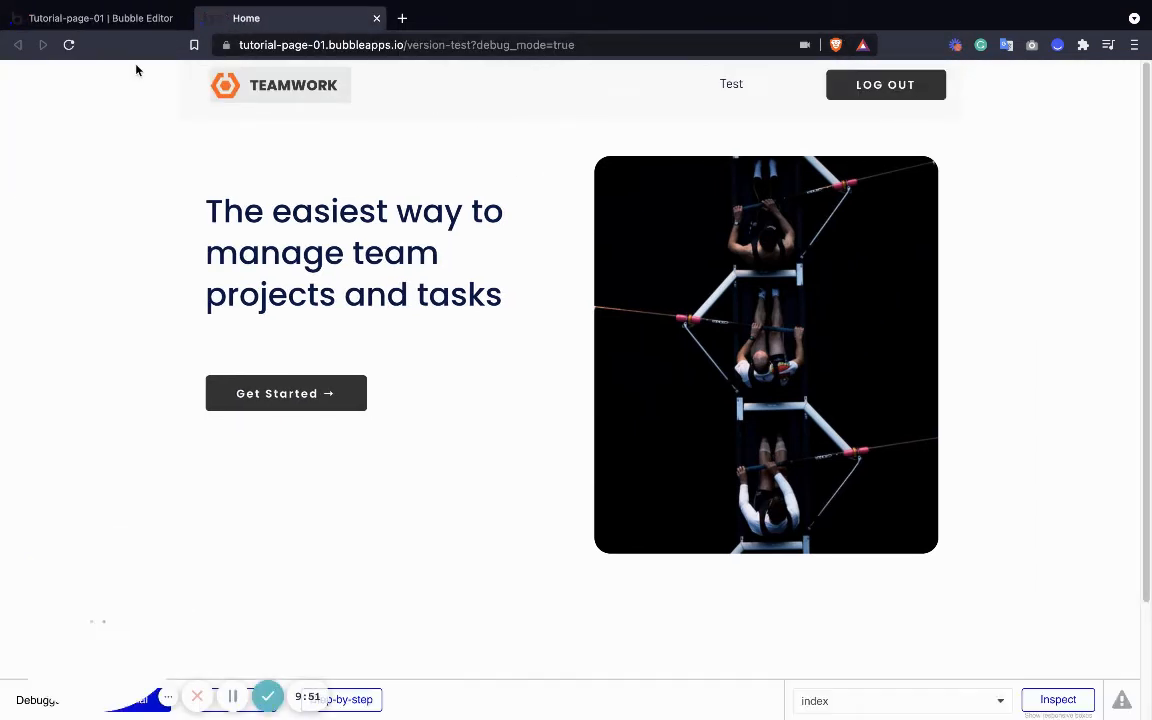
left_click(120, 20)
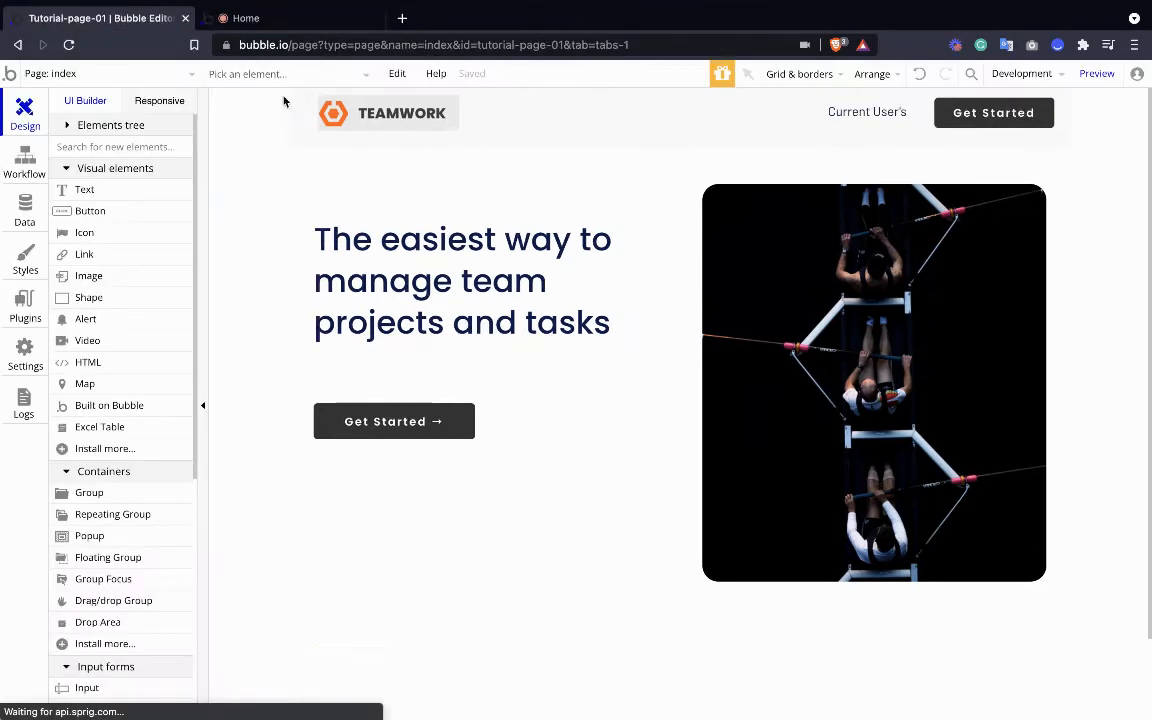
left_click(24, 192)
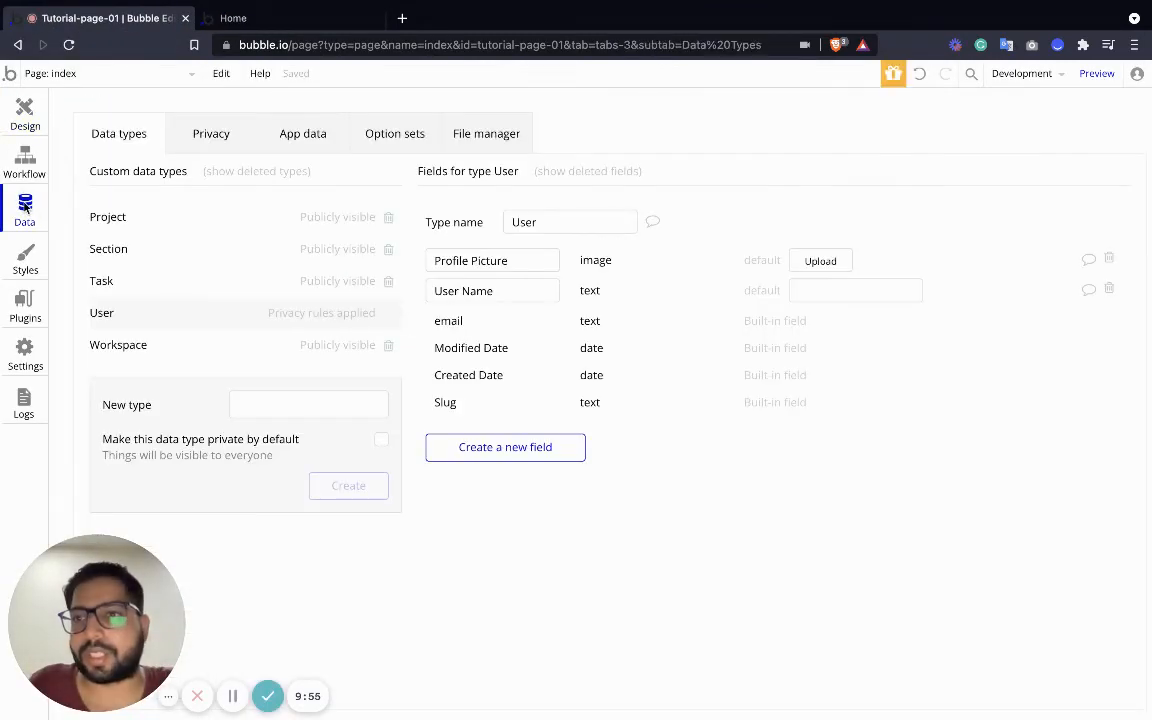
left_click(33, 160)
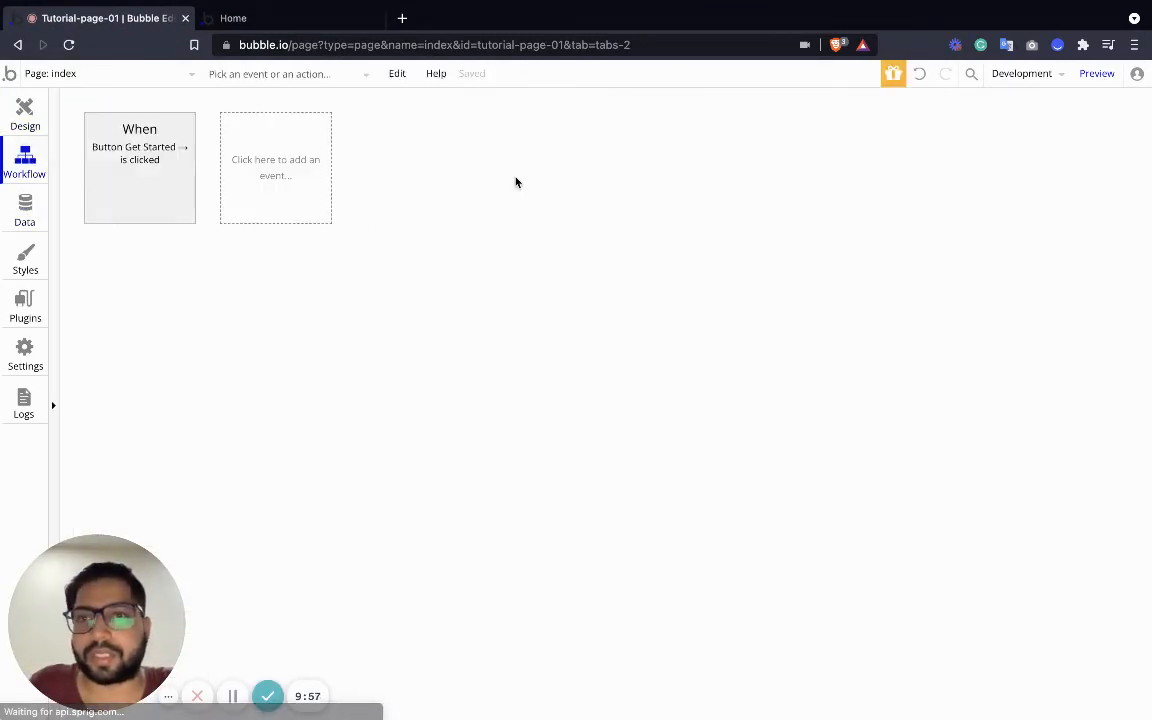
left_click(73, 73)
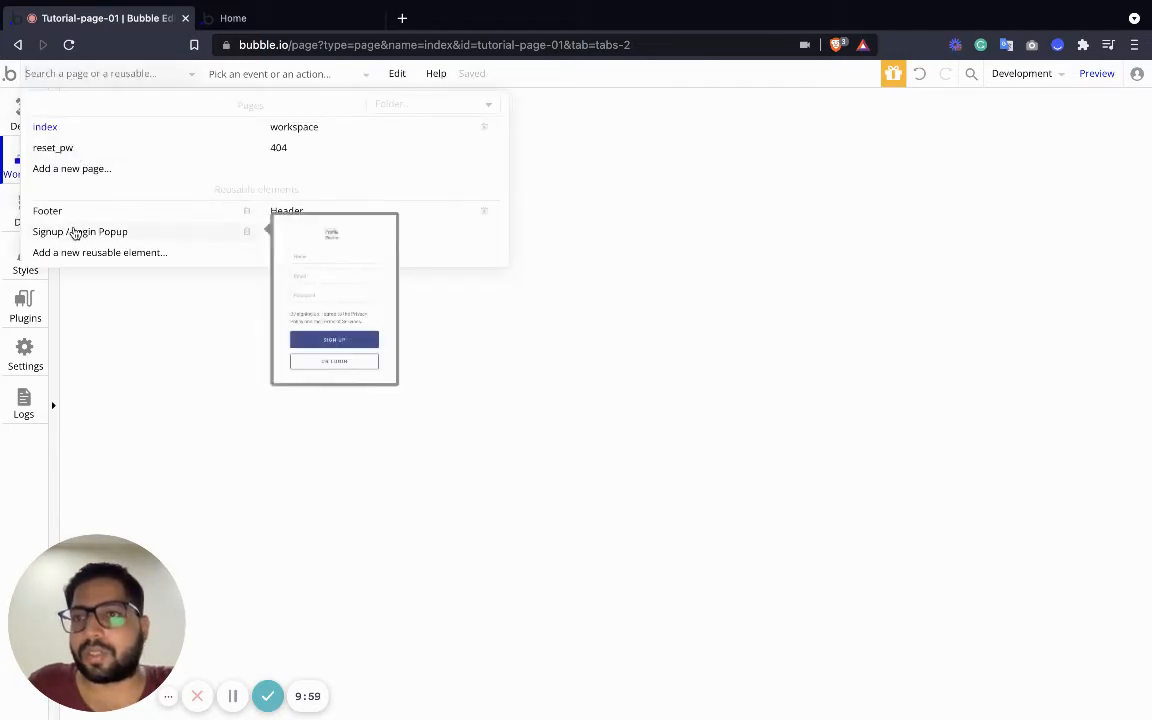
left_click(75, 231)
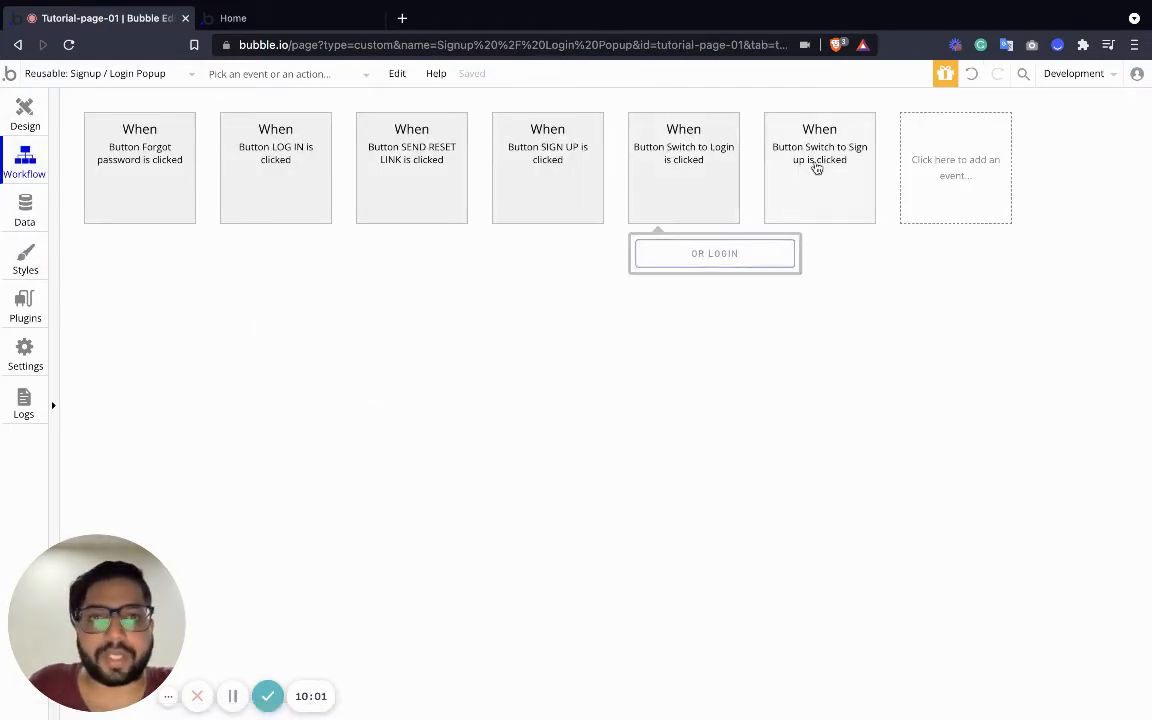
Add a Go to page 'workspace' action to the 'Button LOG IN is clicked' workflow
left_click(275, 148)
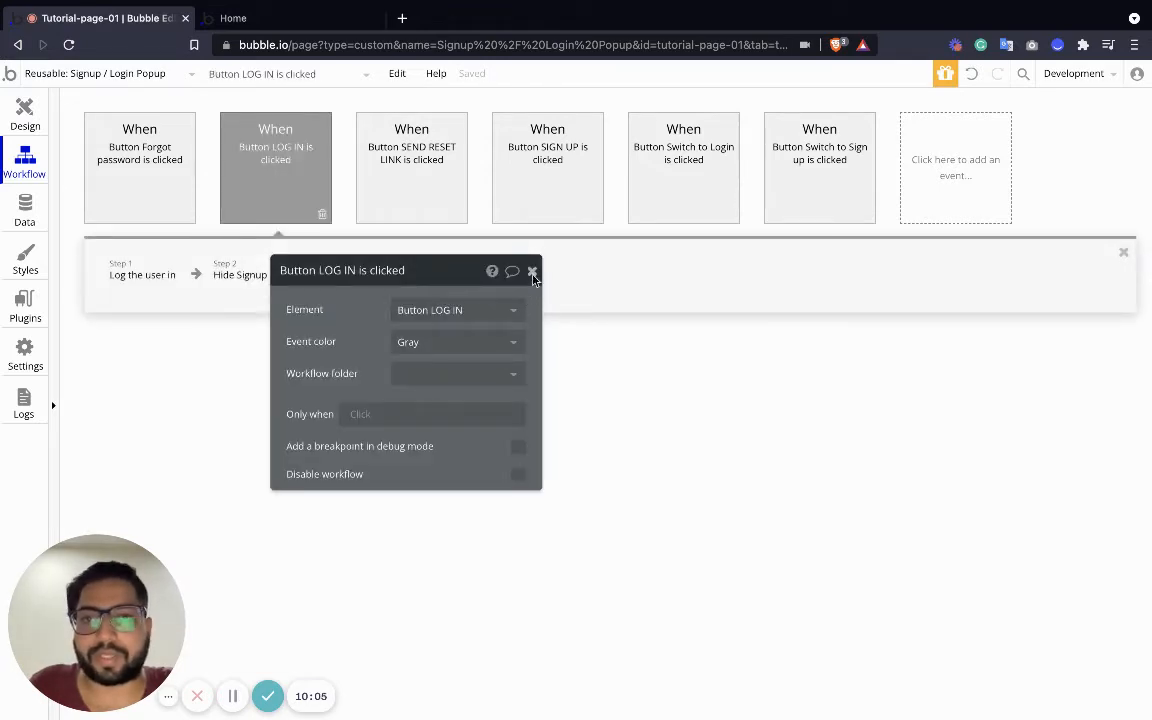
left_click(532, 272)
left_click(411, 276)
mouse_move(428, 378)
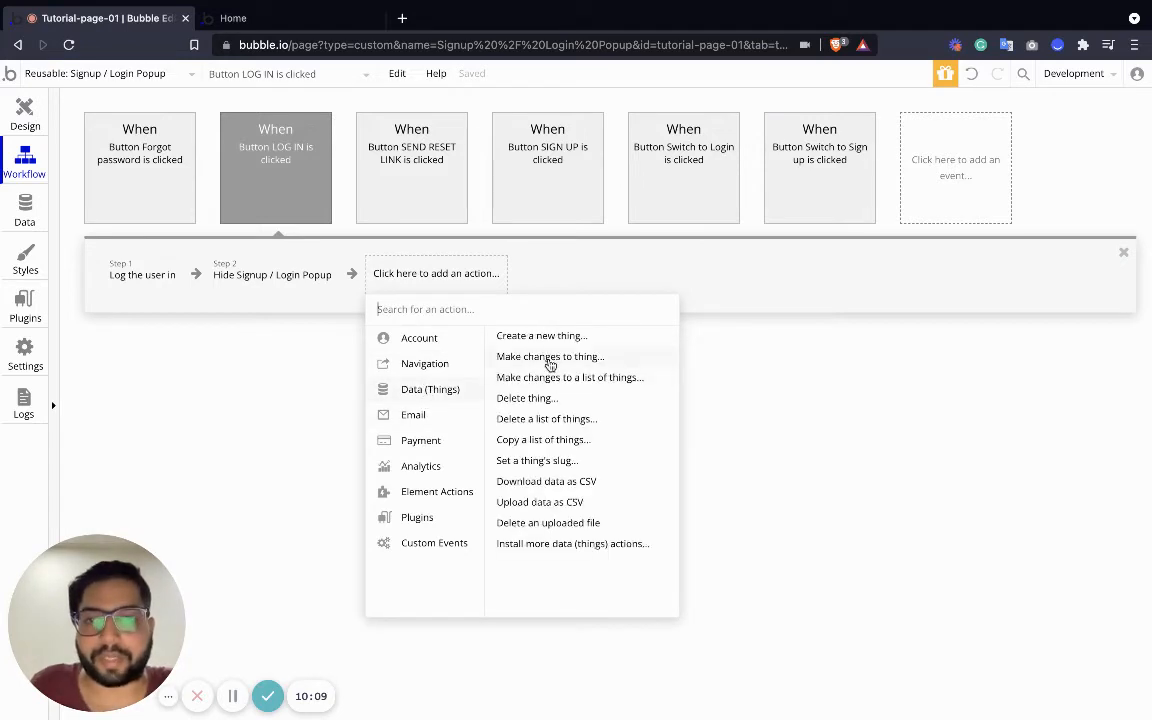
left_click(525, 336)
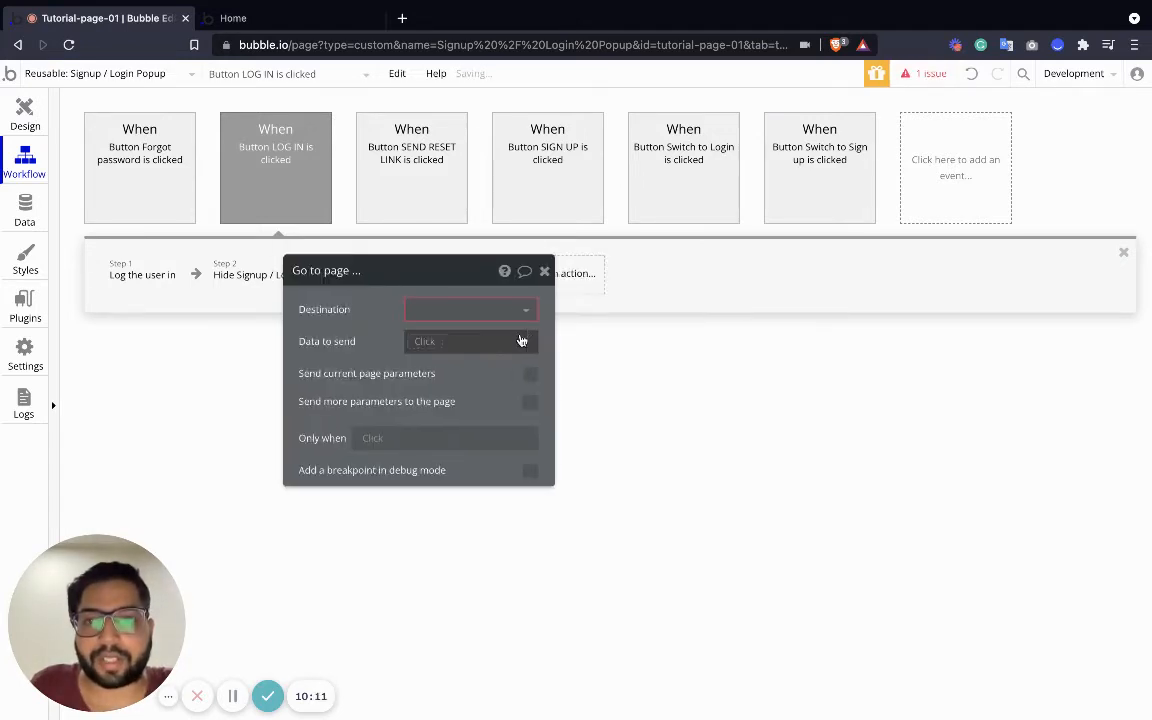
left_click(600, 311)
left_click(607, 361)
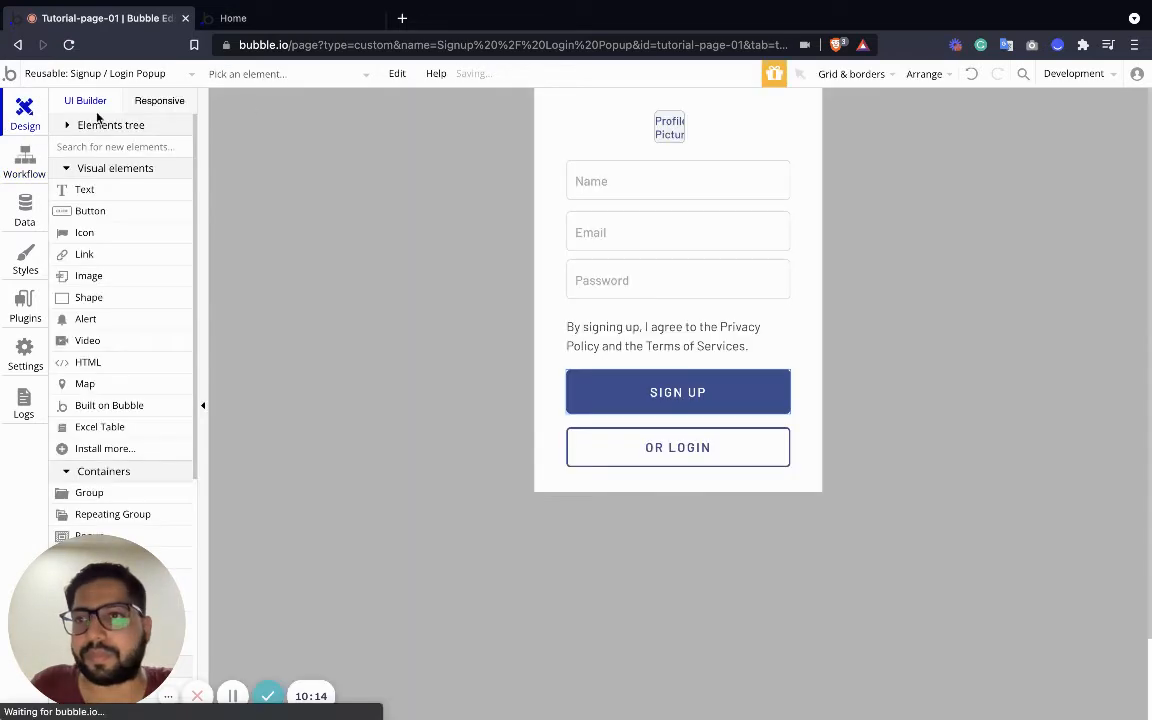
left_click(25, 114)
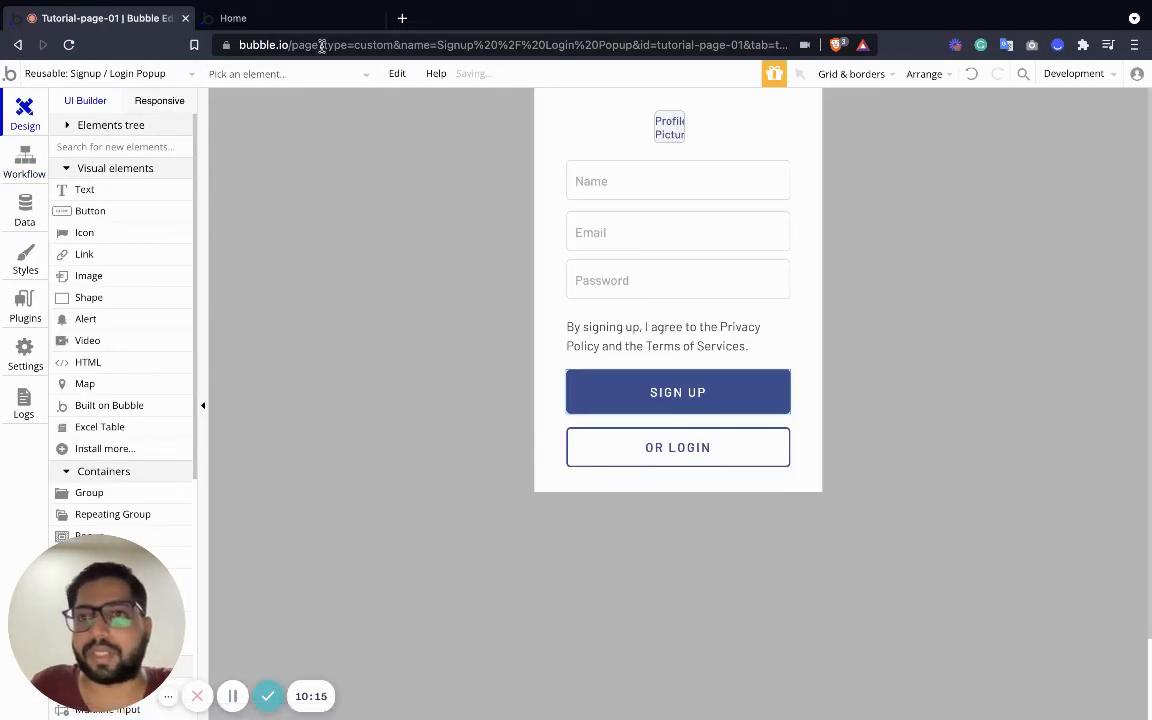
Look over the index page in the editor, then log out of the preview app
left_click(303, 18)
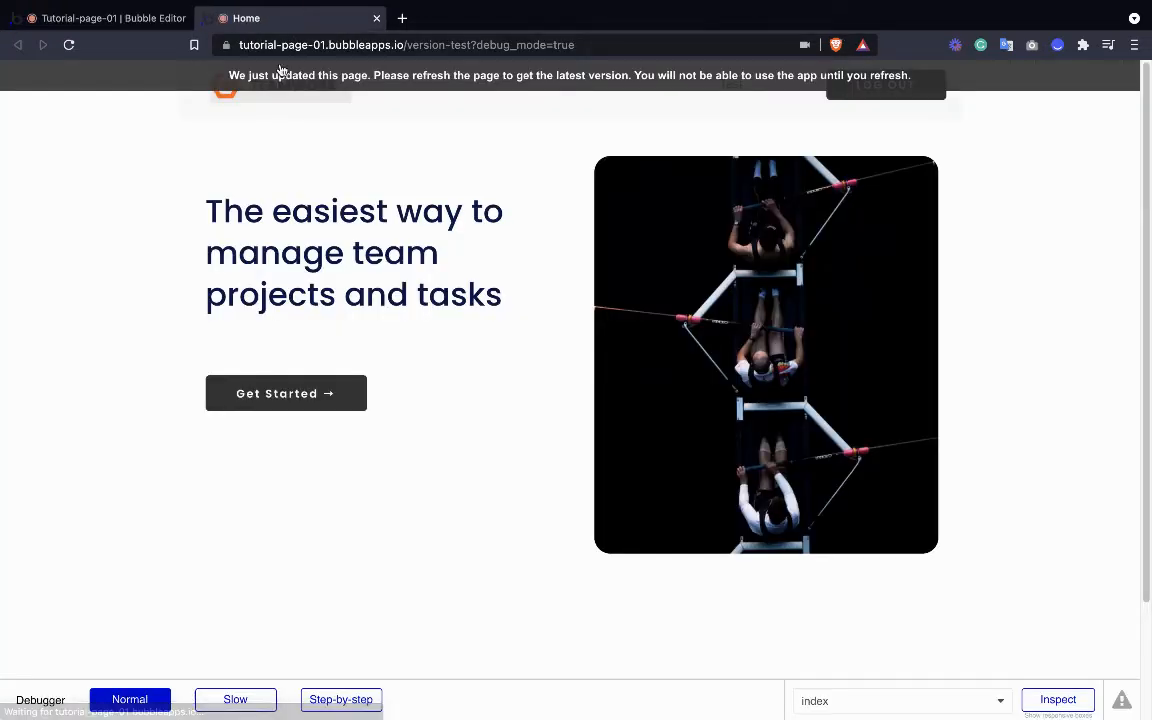
left_click(105, 57)
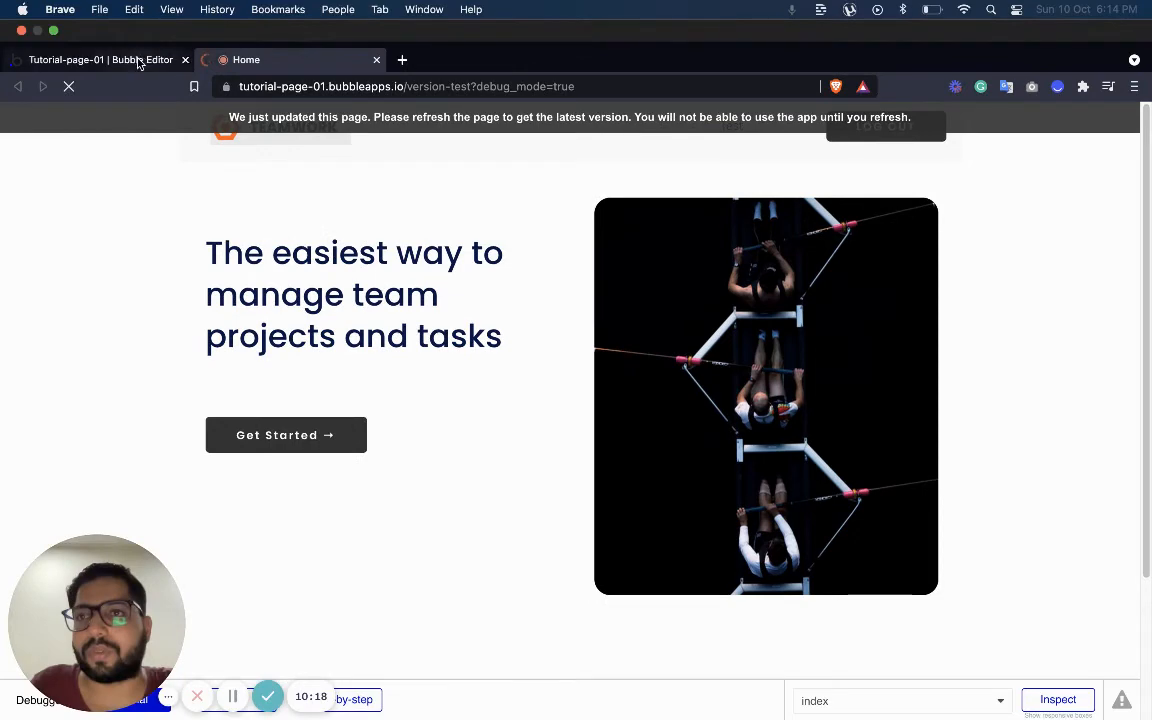
left_click(141, 73)
left_click(95, 126)
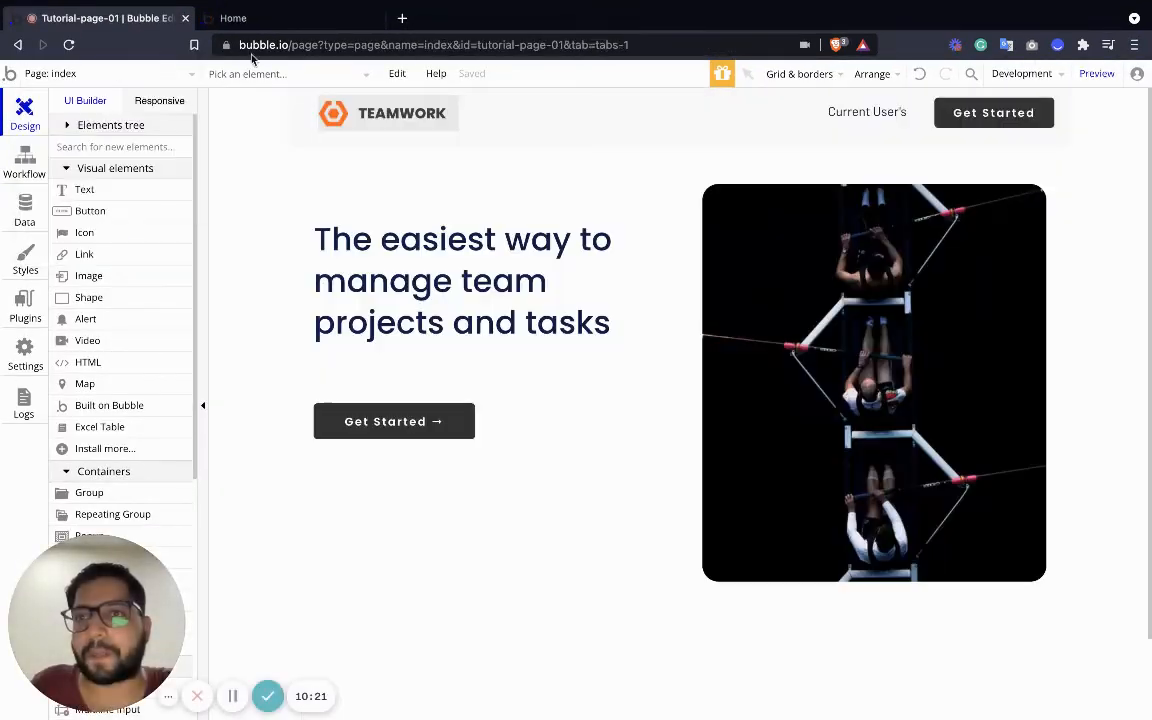
left_click(268, 20)
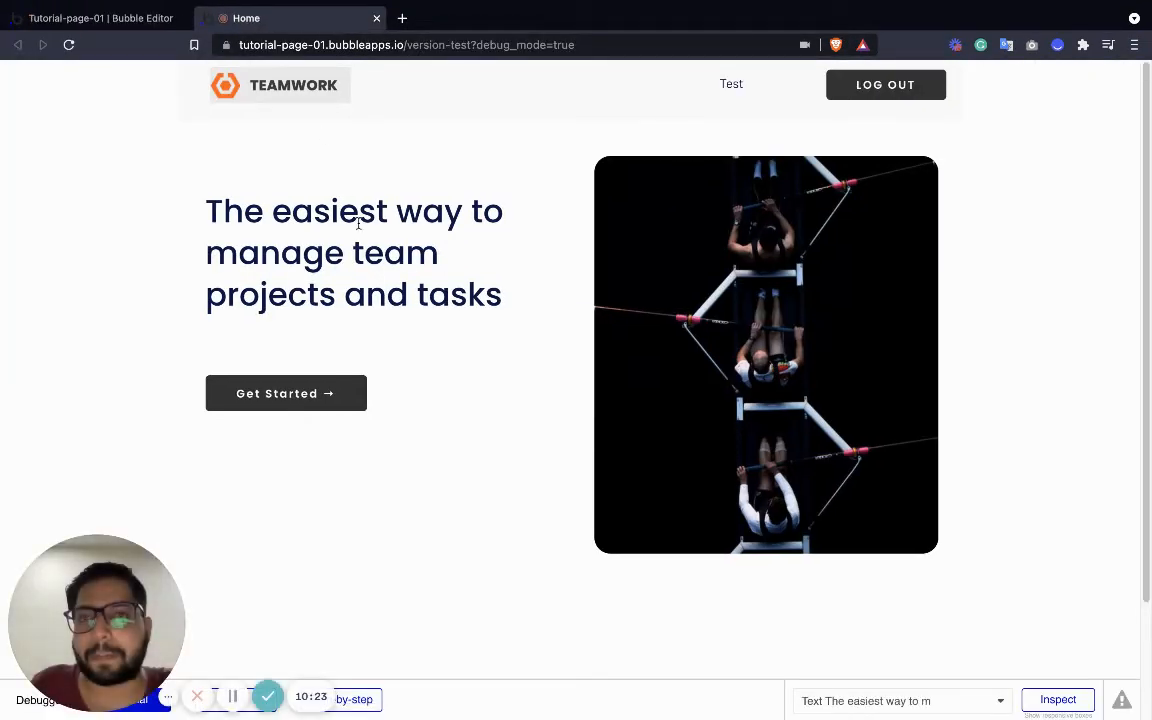
left_click(859, 96)
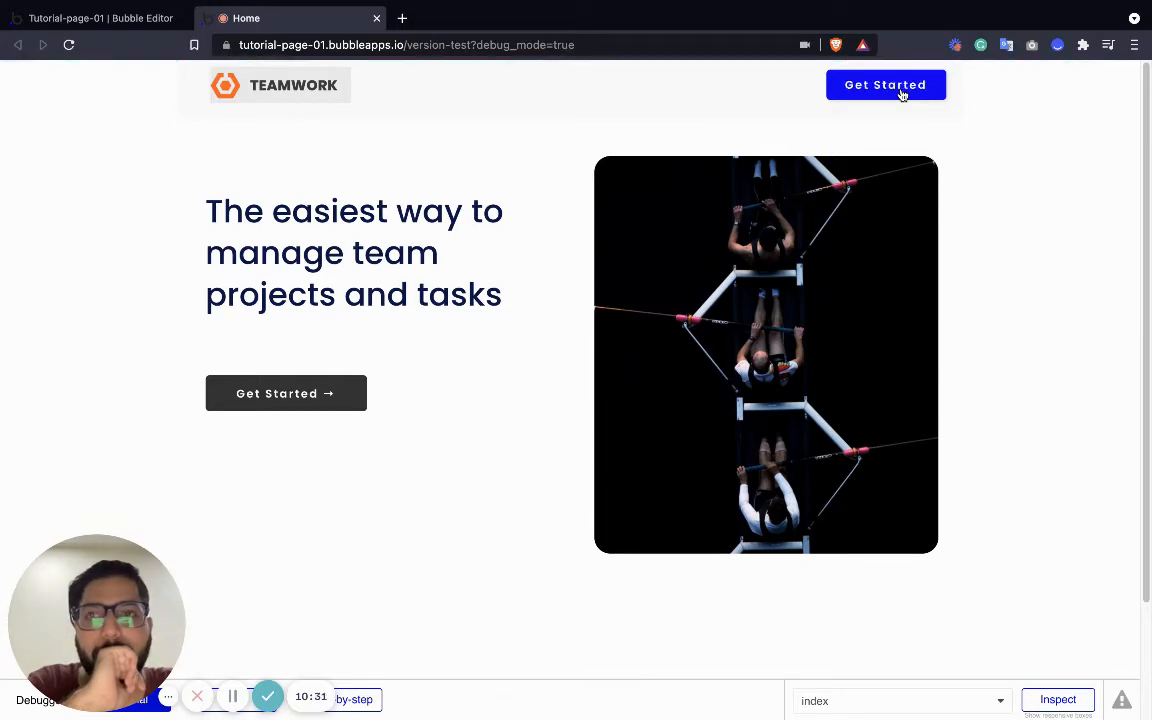
Log in through the popup's login form with the test account's email and password
left_click(901, 92)
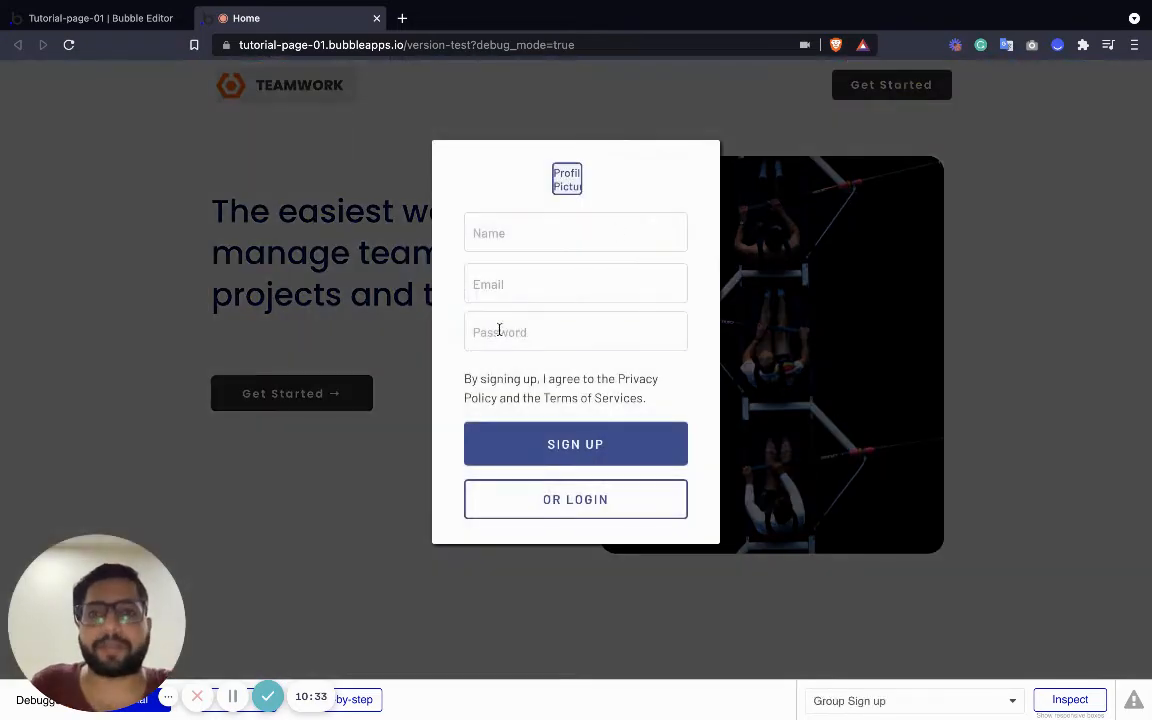
left_click(491, 222)
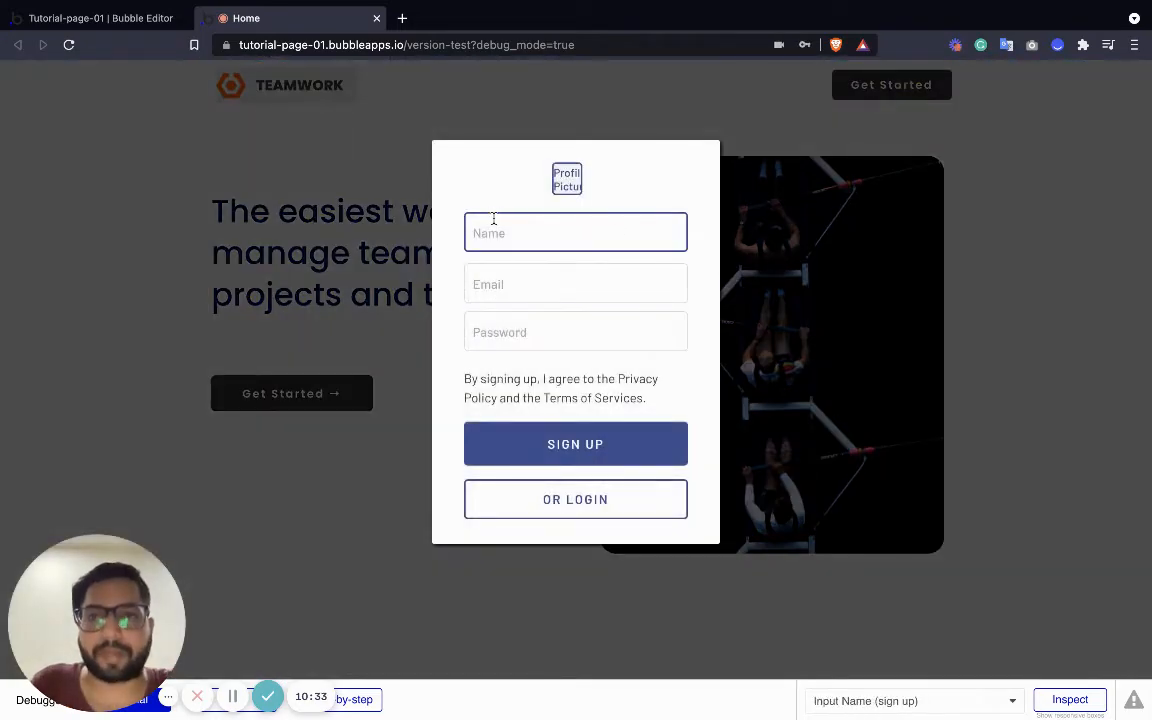
left_click(596, 508)
left_click(548, 239)
type("test")
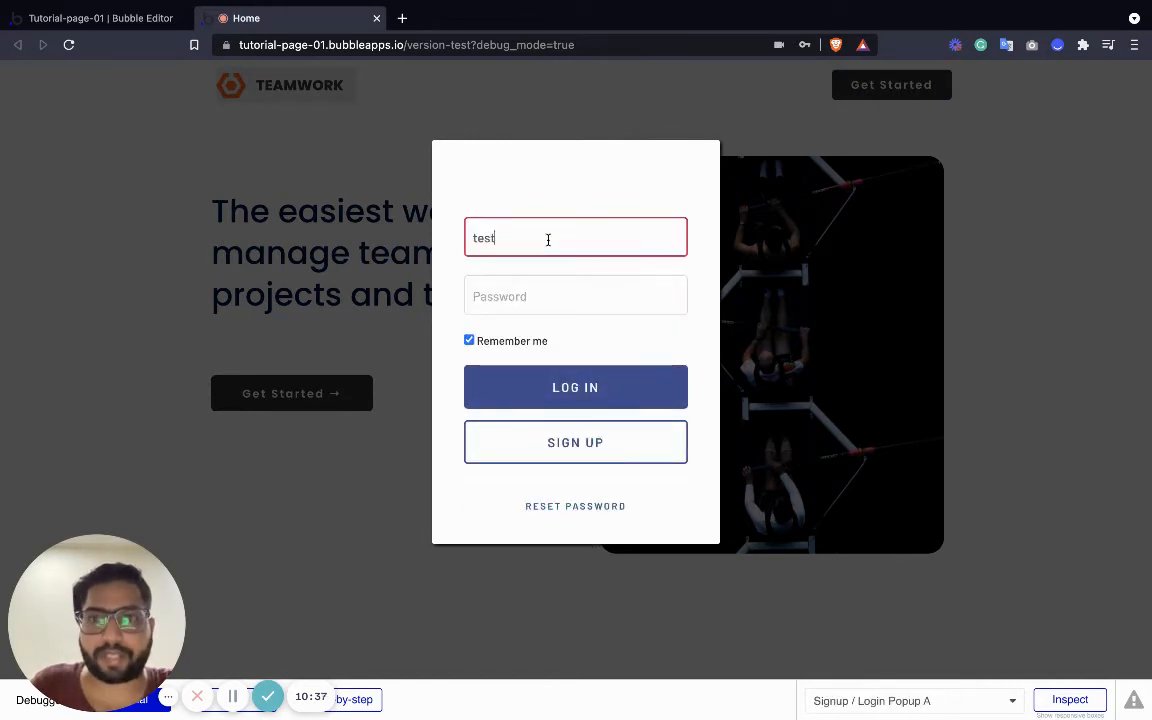
type("@test.com")
key("Tab")
type("t")
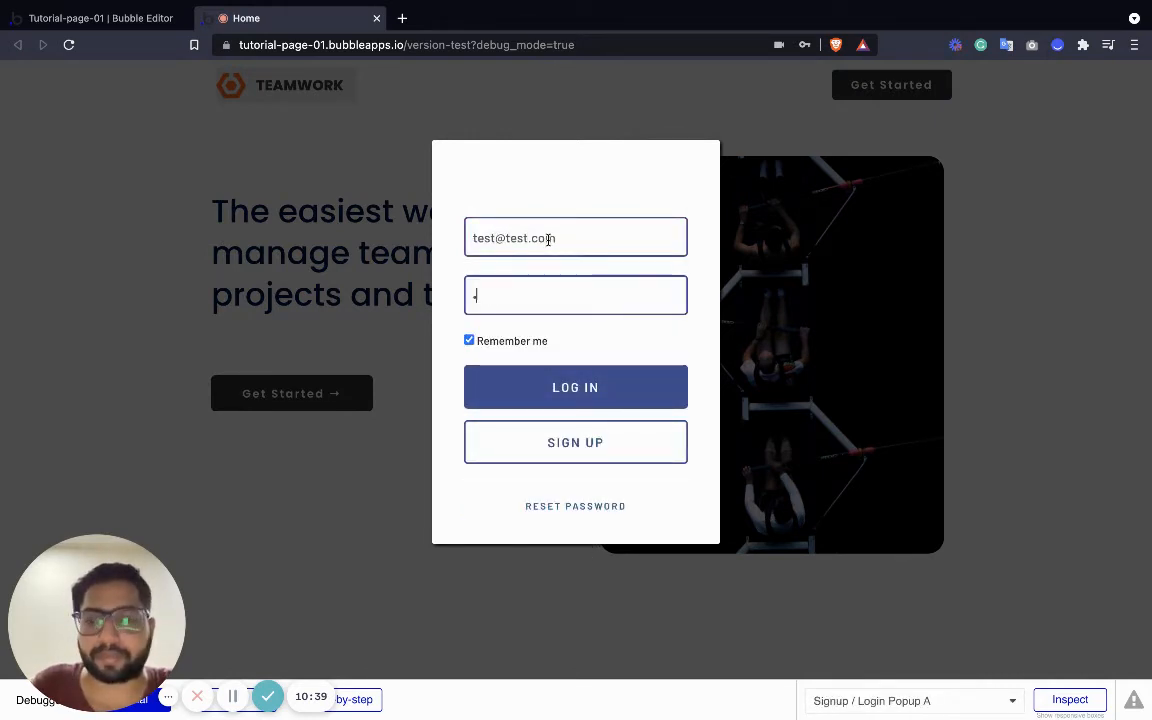
type("est")
left_click(585, 388)
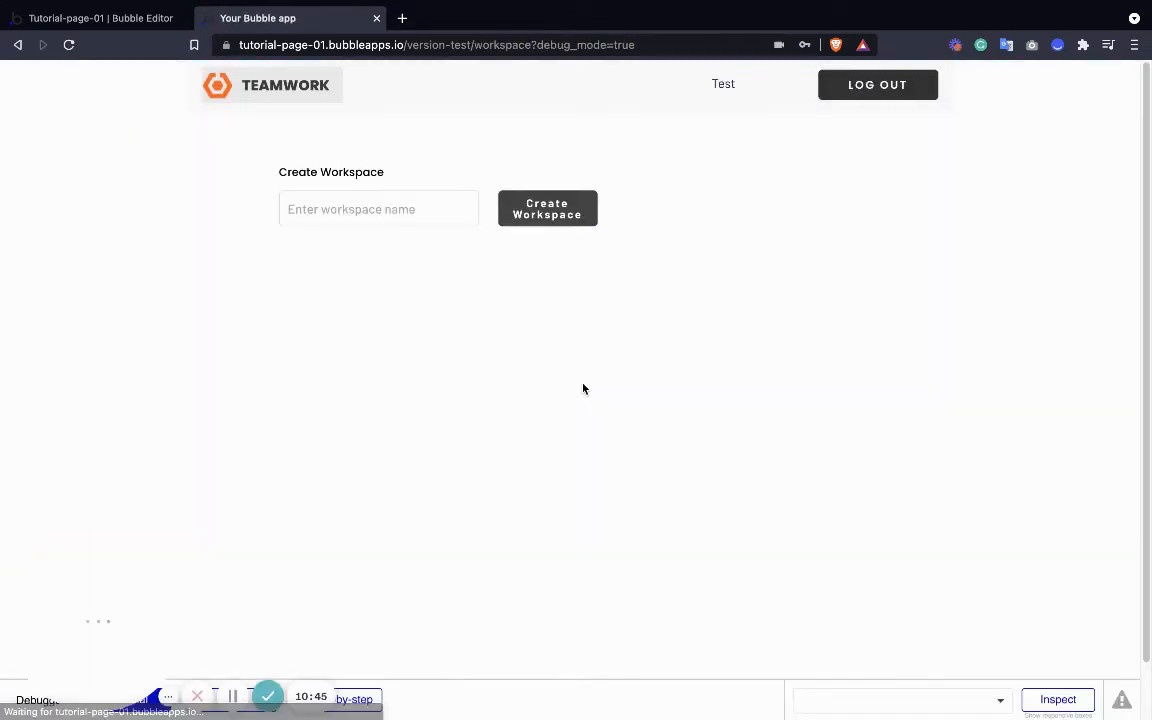
Create a workspace named 'Workspace #01', then go to the editor's Data section
left_click(385, 208)
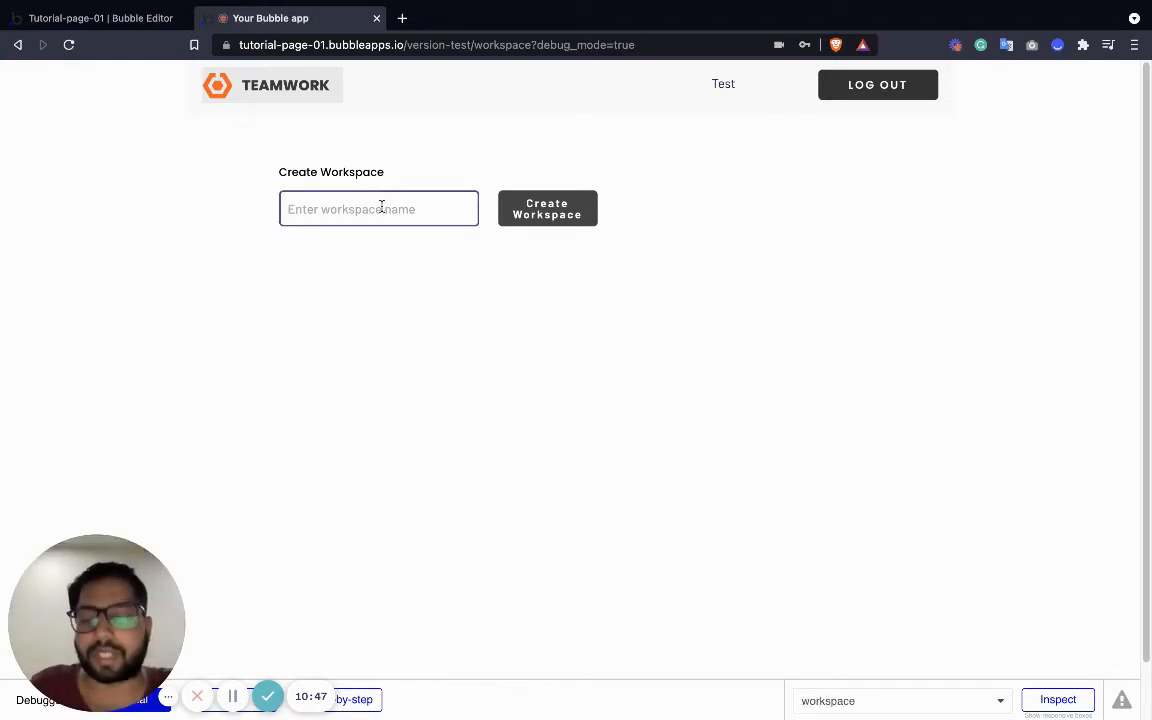
type("Workspace #01")
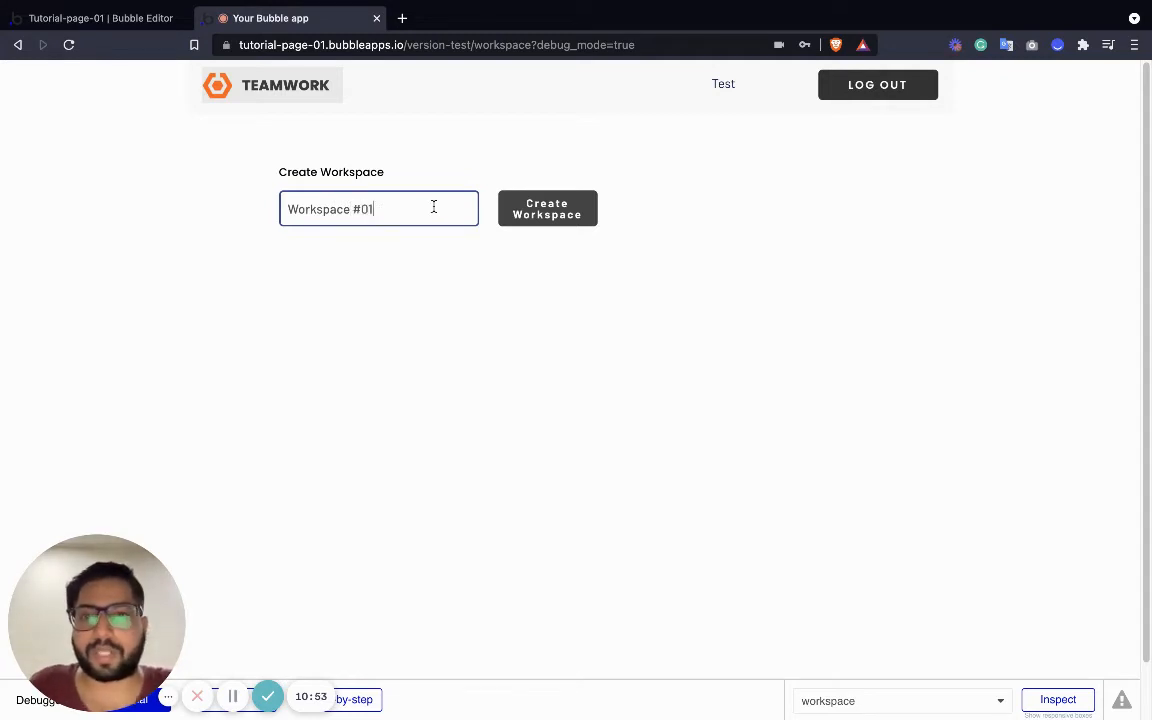
left_click(528, 216)
left_click(443, 221)
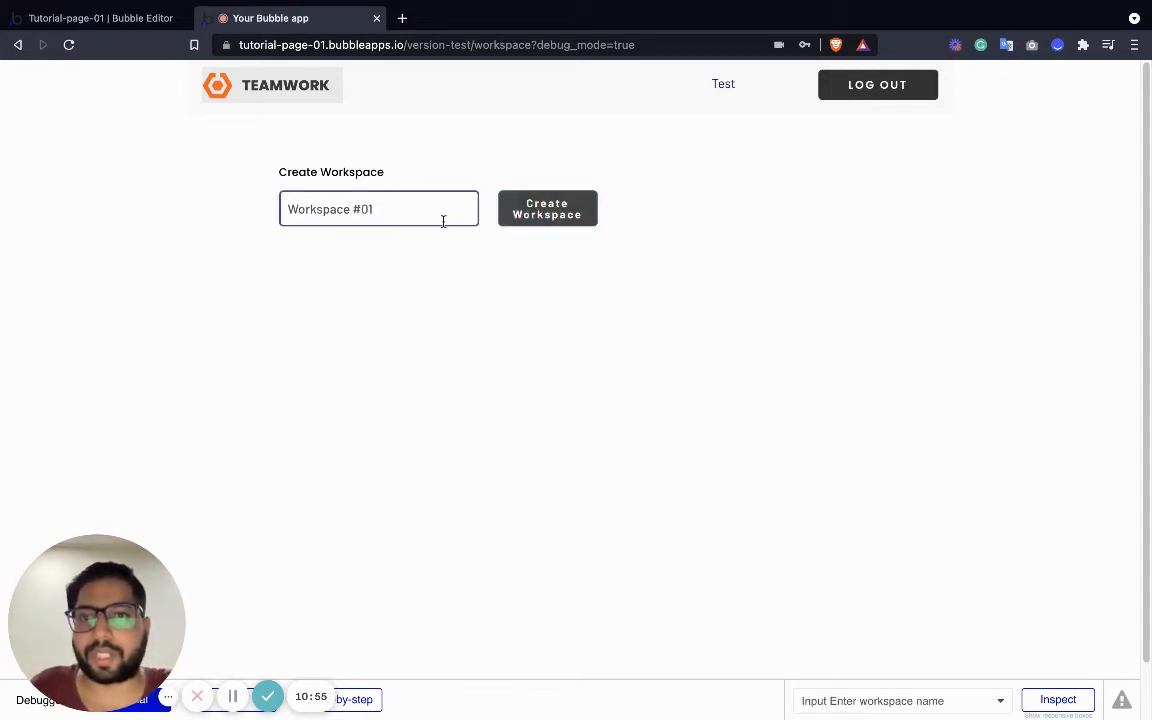
left_click(90, 57)
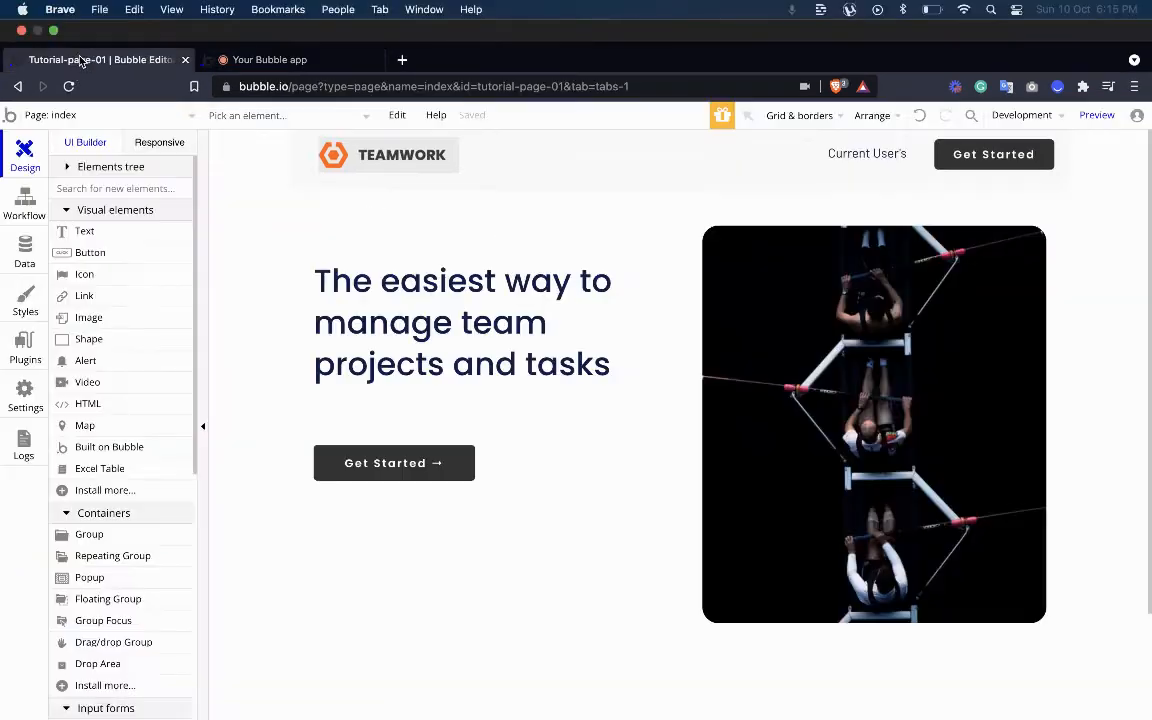
left_click(25, 212)
Open App data and show All Workspaces to find the Workspace #01 record
left_click(302, 140)
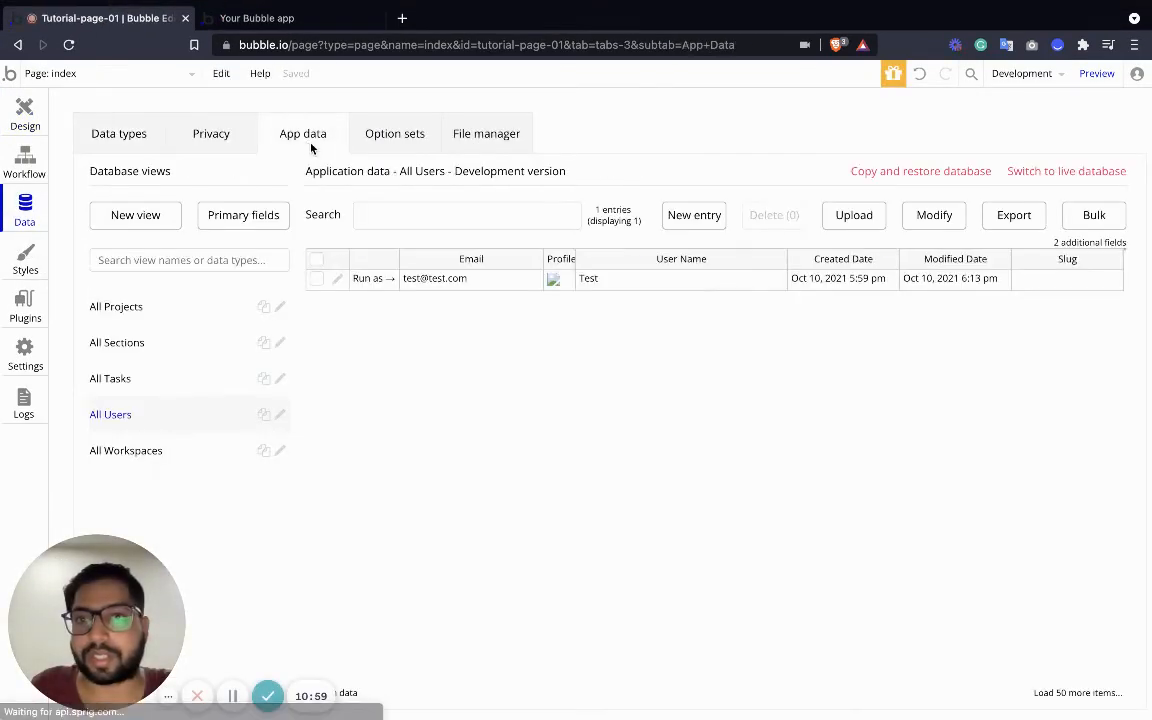
left_click(130, 450)
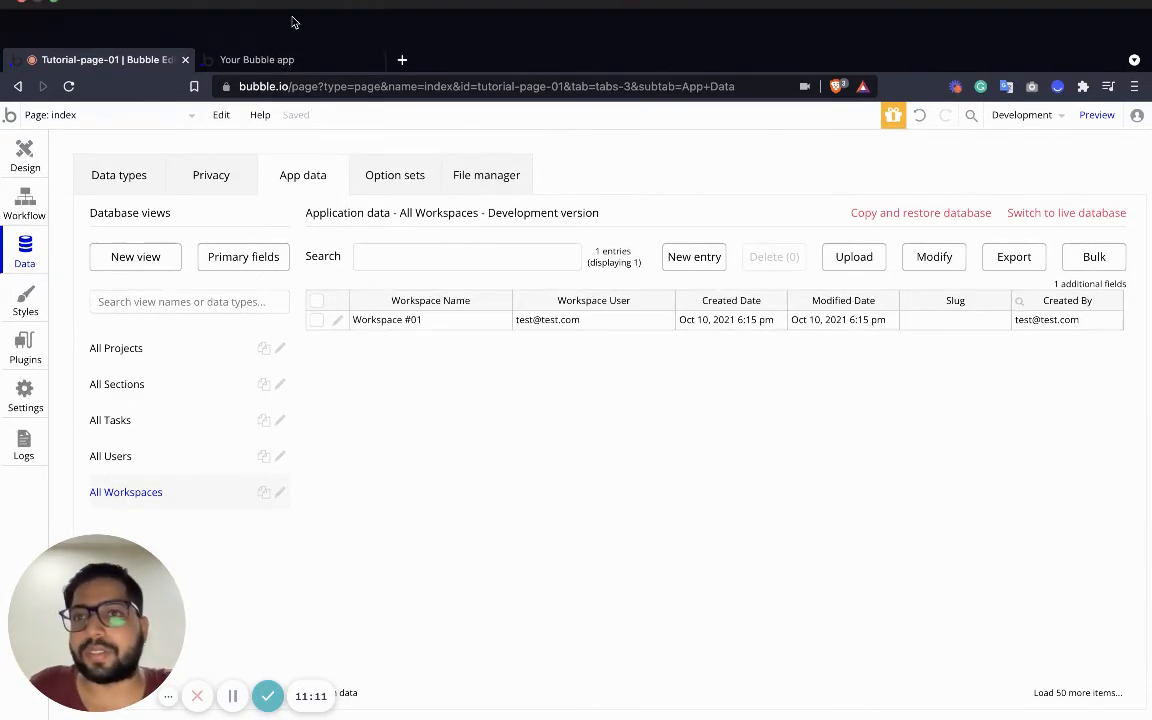
Open the Create Workspace button's workflow on the workspace page
left_click(27, 152)
left_click(95, 72)
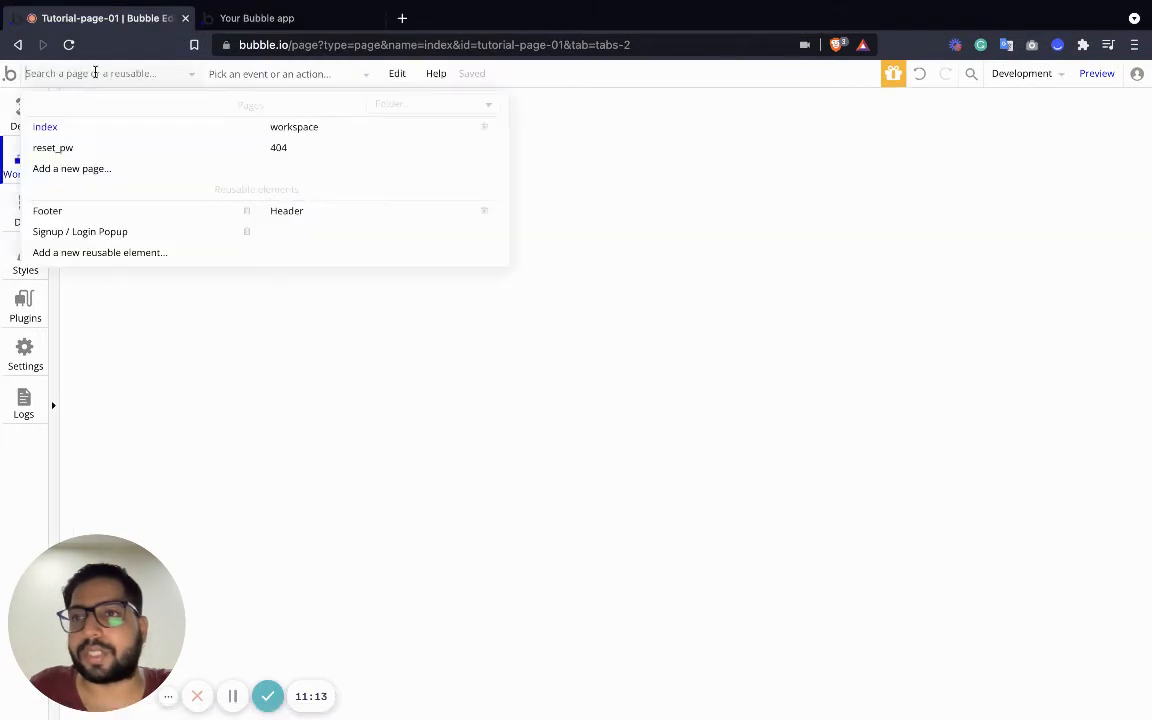
left_click(282, 126)
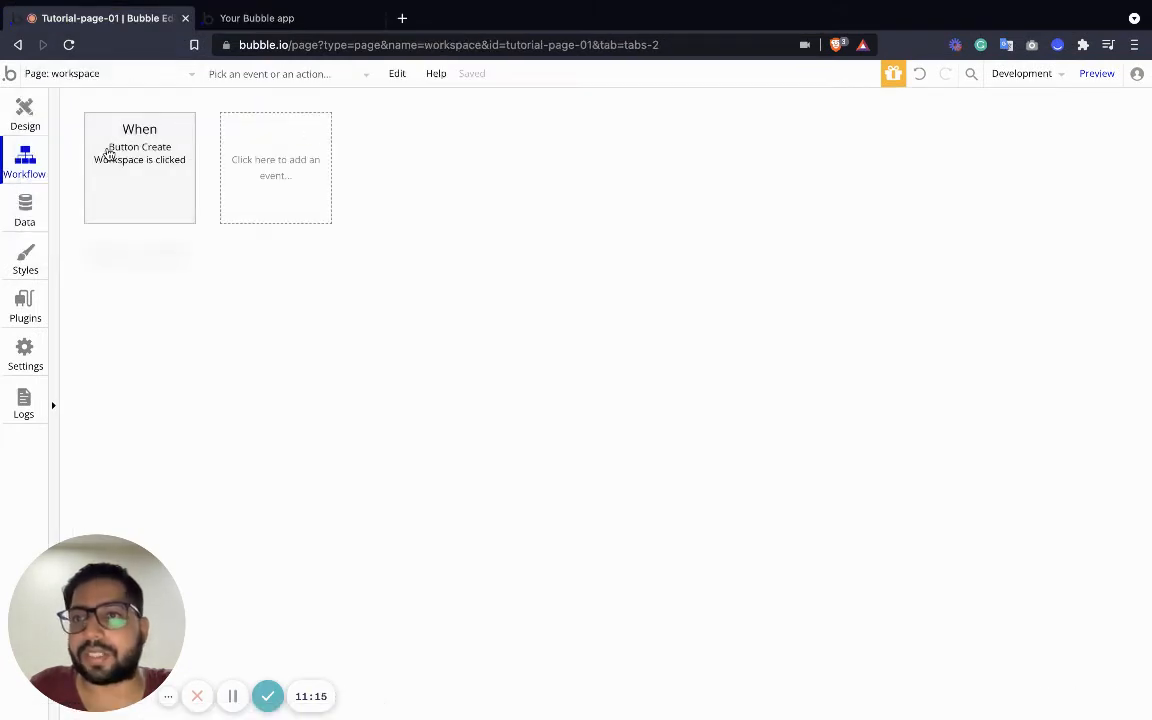
left_click(138, 165)
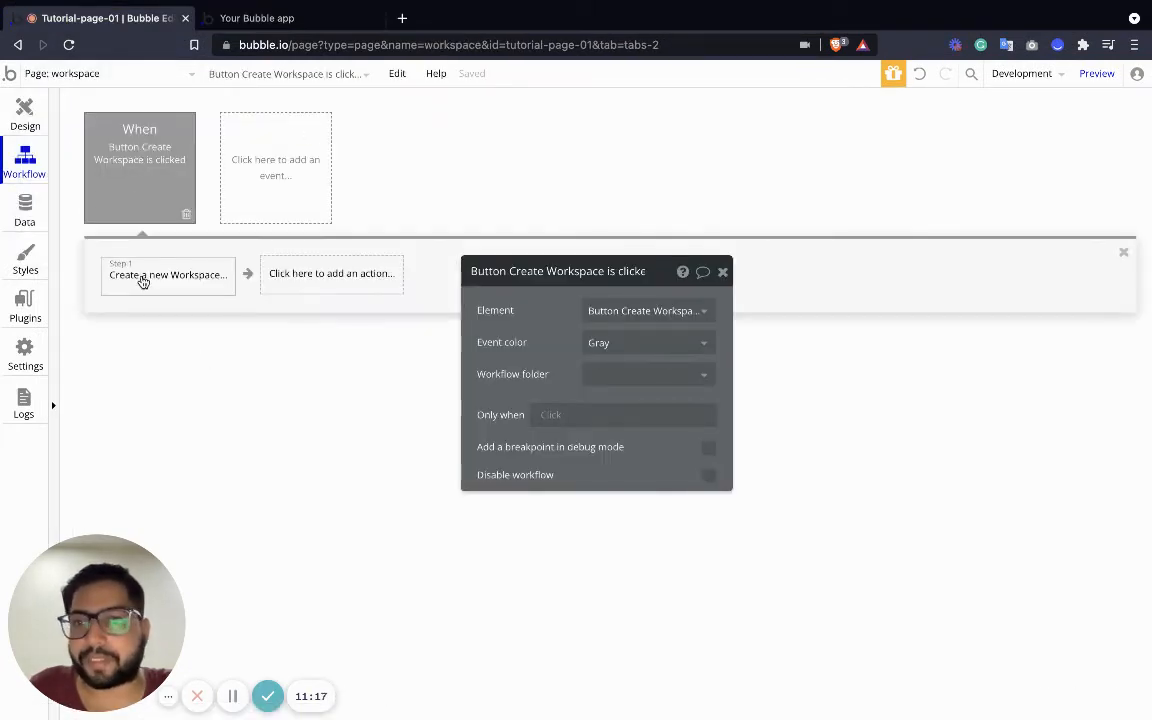
left_click(257, 18)
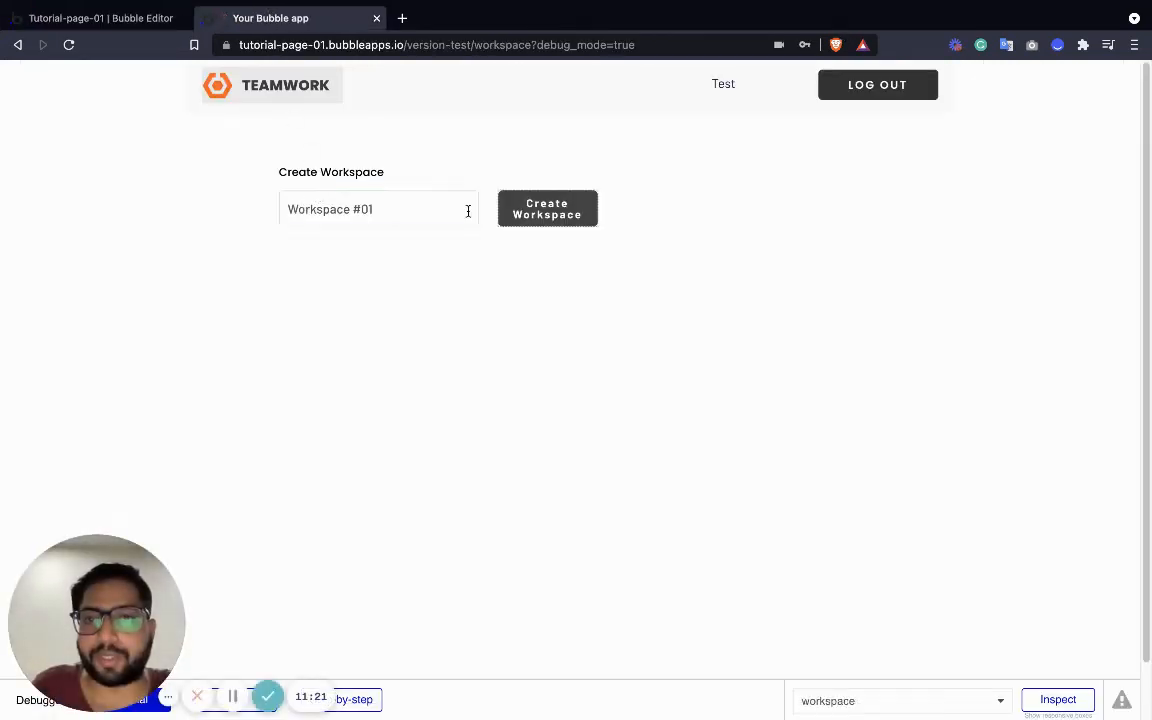
left_click(95, 18)
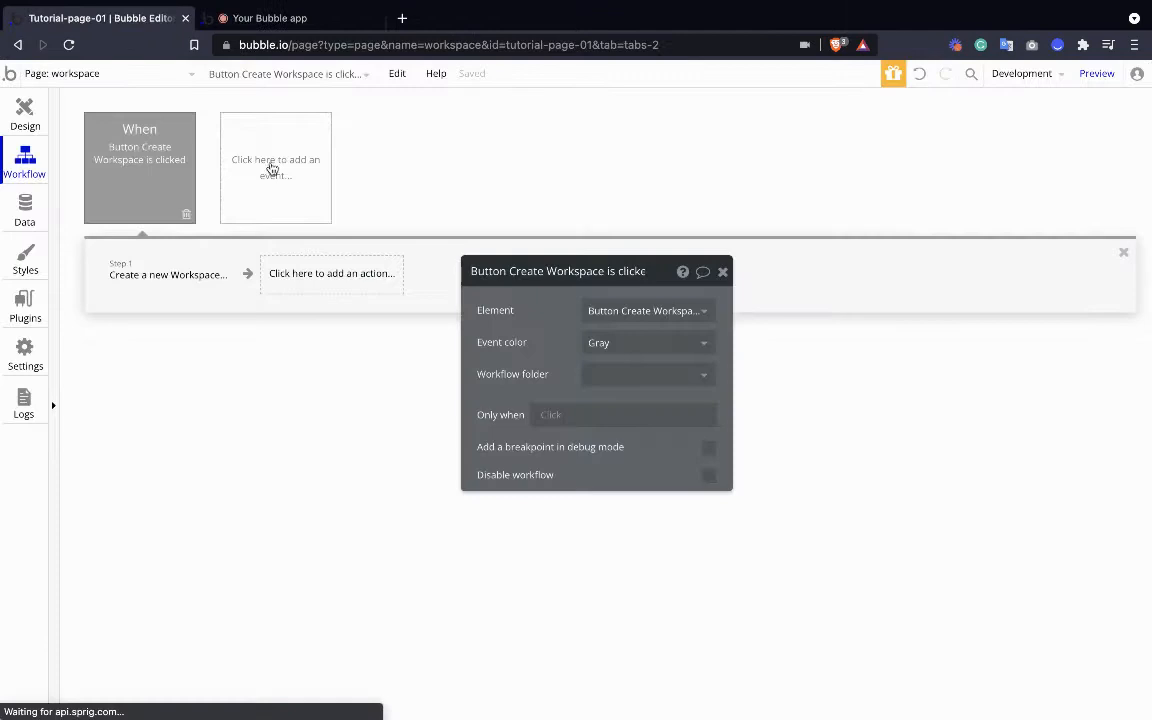
Add an Element Actions > Reset inputs action to the workflow
left_click(298, 273)
mouse_move(327, 537)
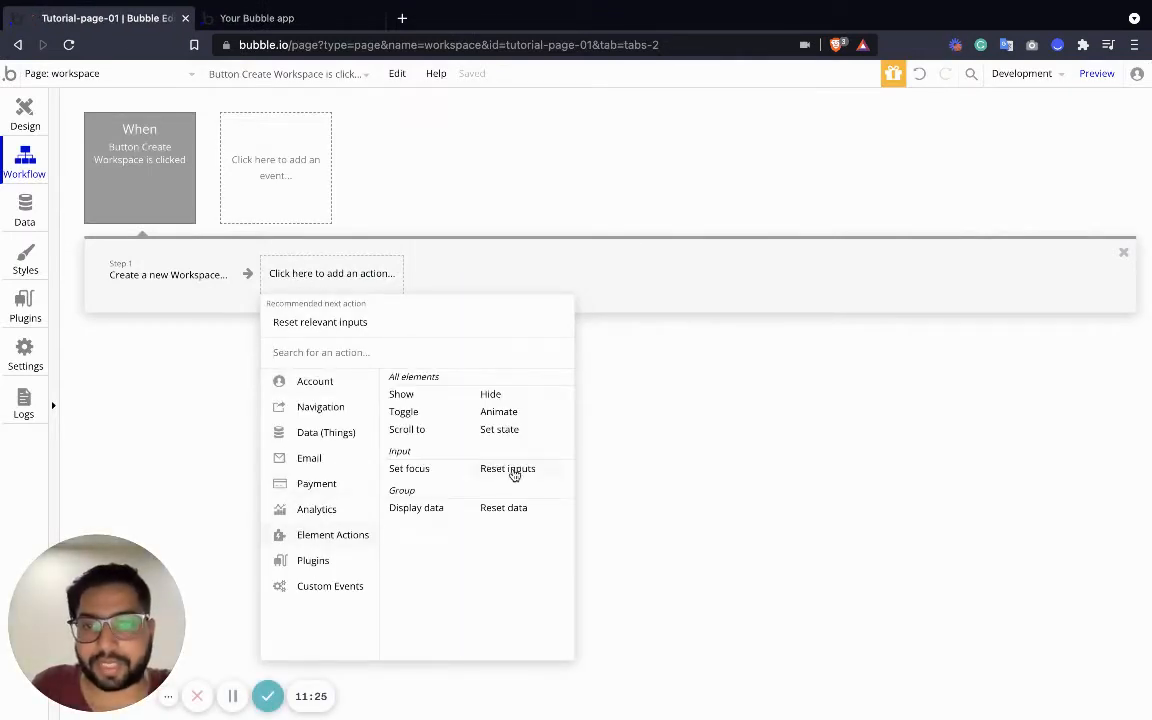
left_click(512, 472)
left_click(30, 116)
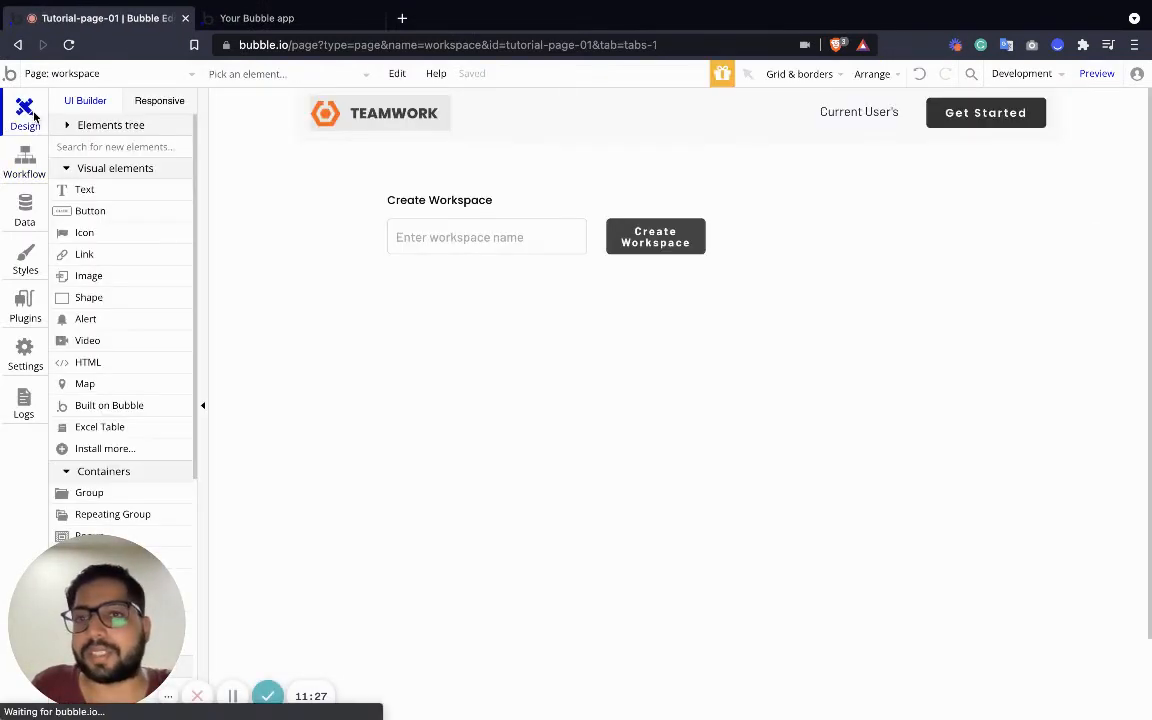
Draw a repeating group below the Create Workspace form and make the page taller
double_click(471, 332)
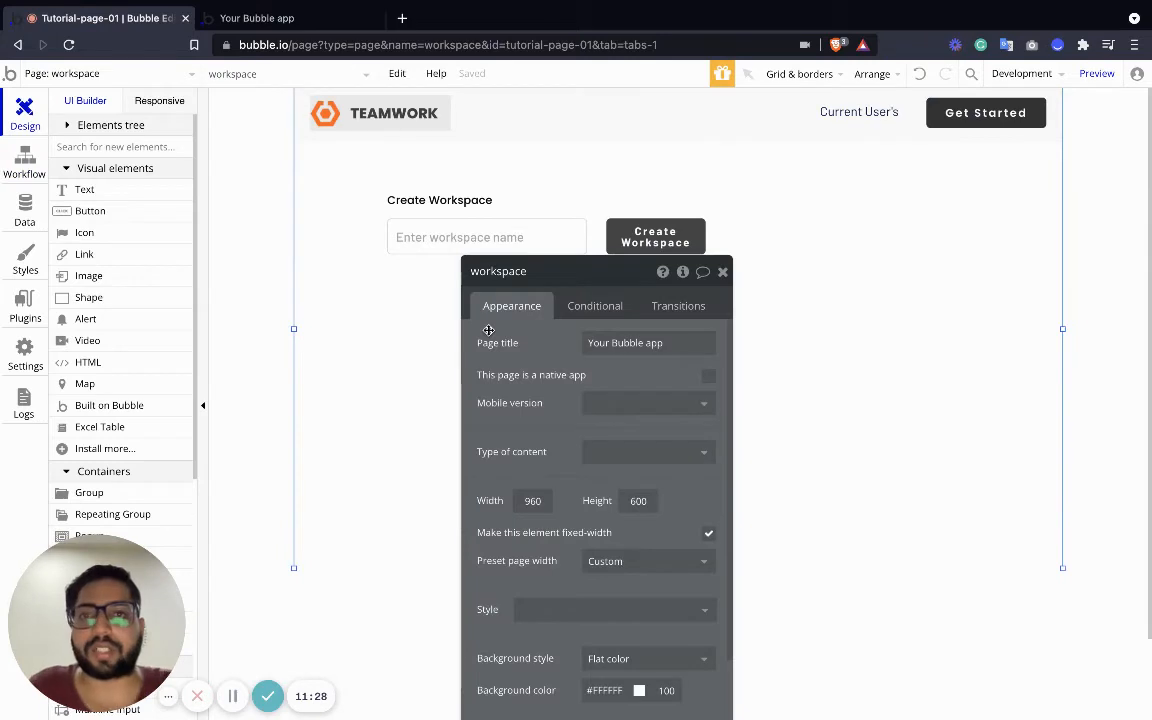
left_click(723, 271)
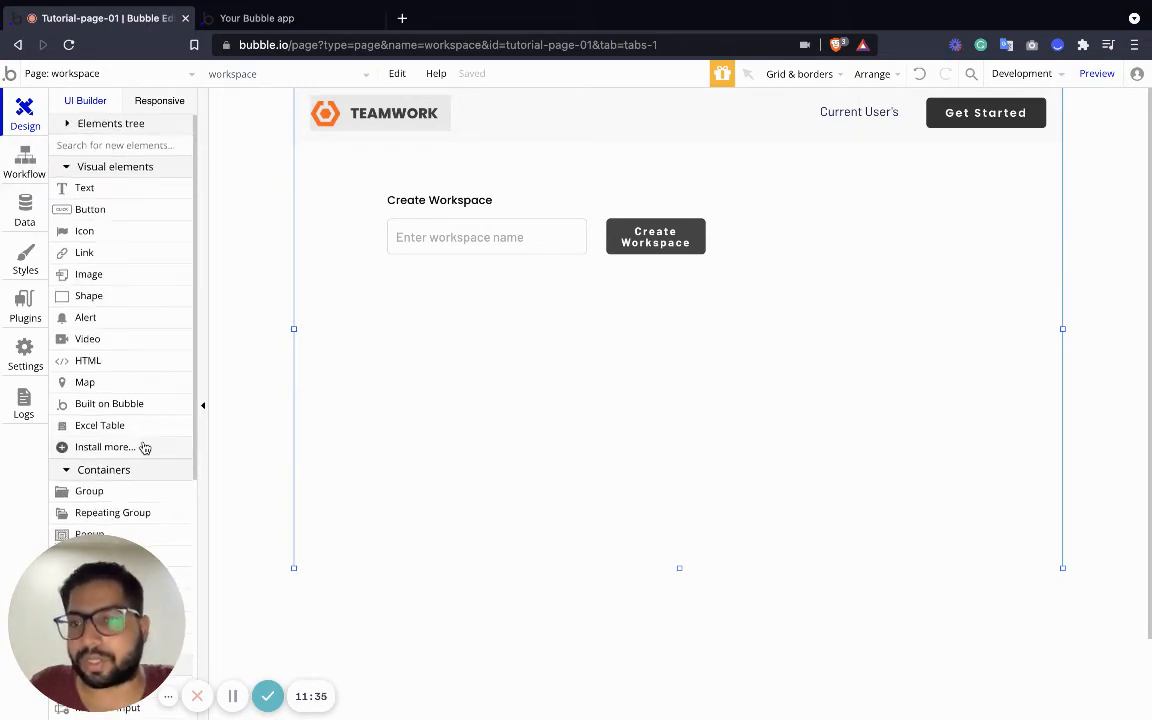
scroll(140, 447, "down", 2)
left_click(112, 422)
mouse_move(390, 278)
left_mouse_down()
mouse_move(607, 545)
mouse_move(717, 545)
mouse_move(710, 563)
left_mouse_up()
left_click(824, 398)
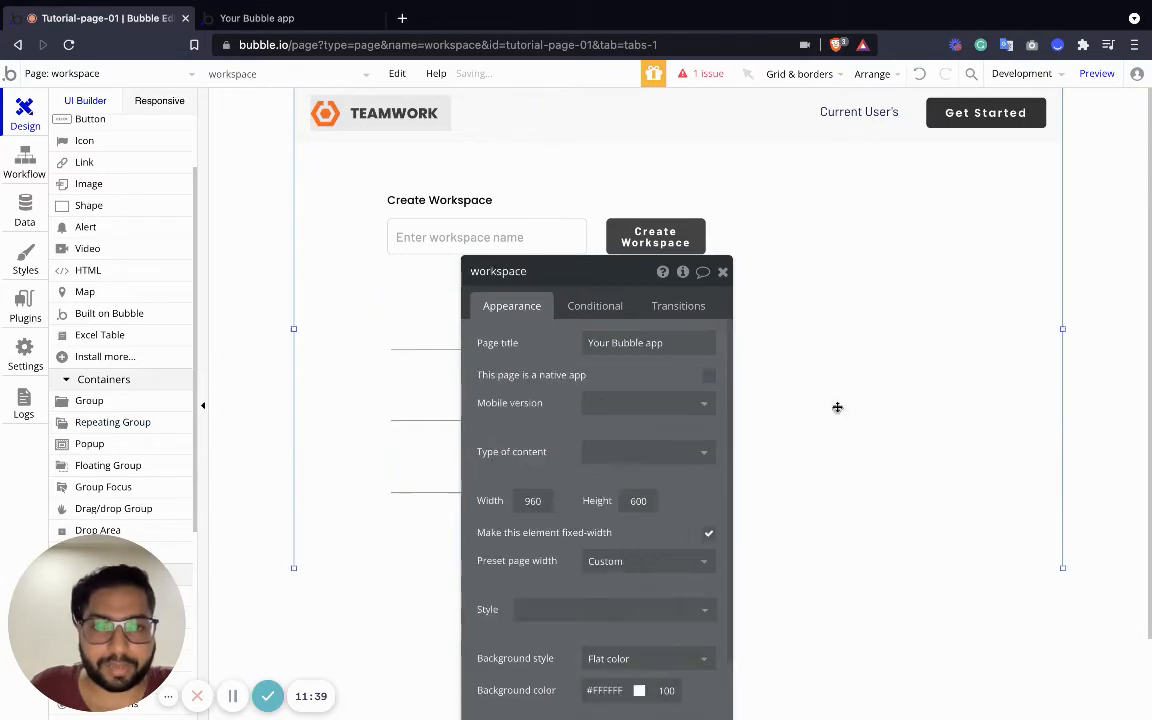
left_click(723, 271)
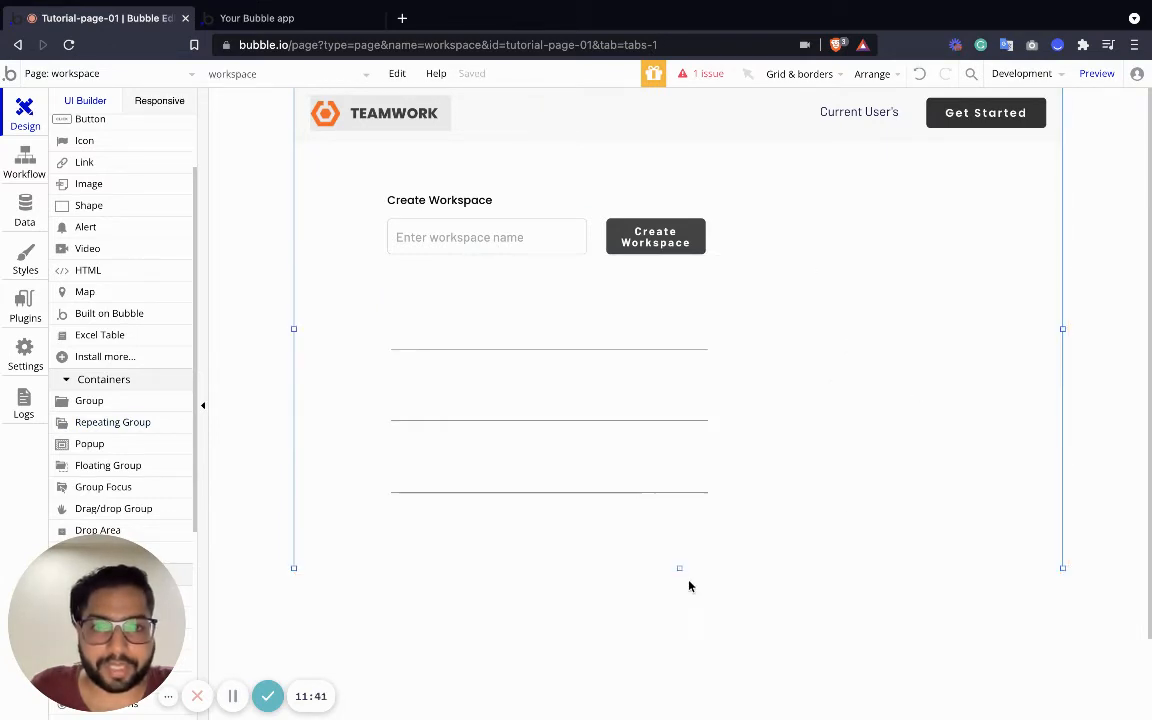
left_click_drag(680, 568, 680, 716)
Resize the repeating group to 379px wide, extend it downward, and set it to 7 rows
left_click(556, 377)
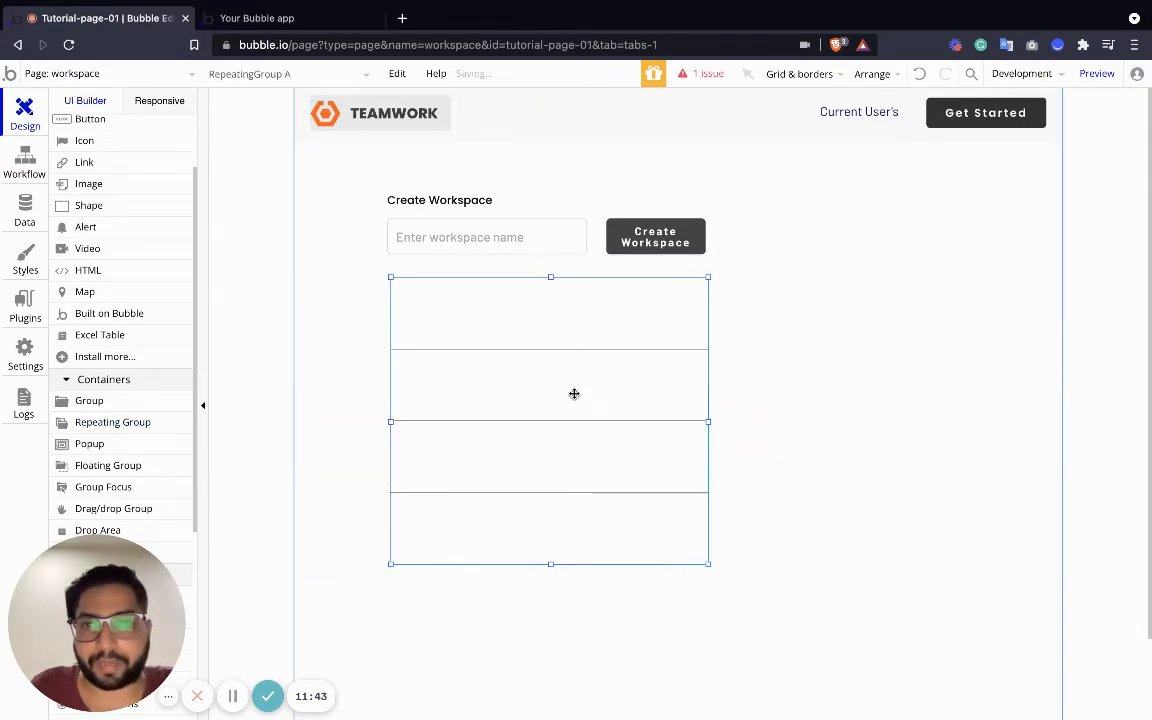
left_click_drag(573, 393, 568, 396)
left_click_drag(701, 423, 687, 423)
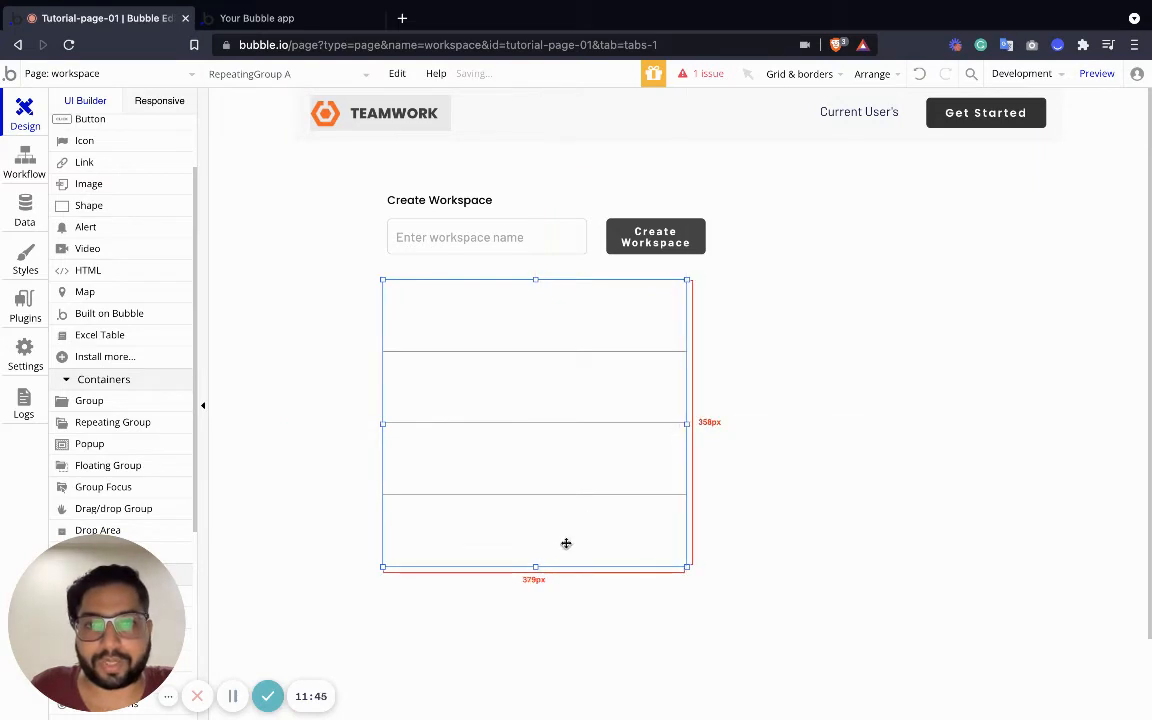
left_click_drag(539, 566, 539, 641)
double_click(548, 447)
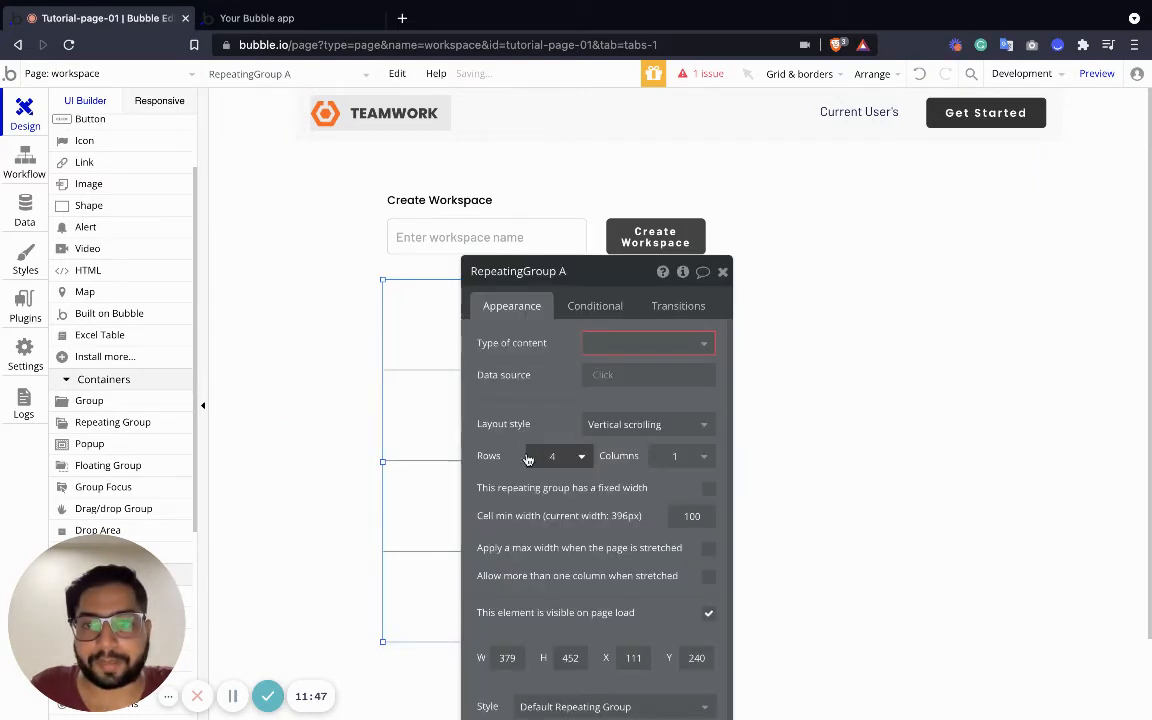
left_click(581, 456)
left_click(505, 548)
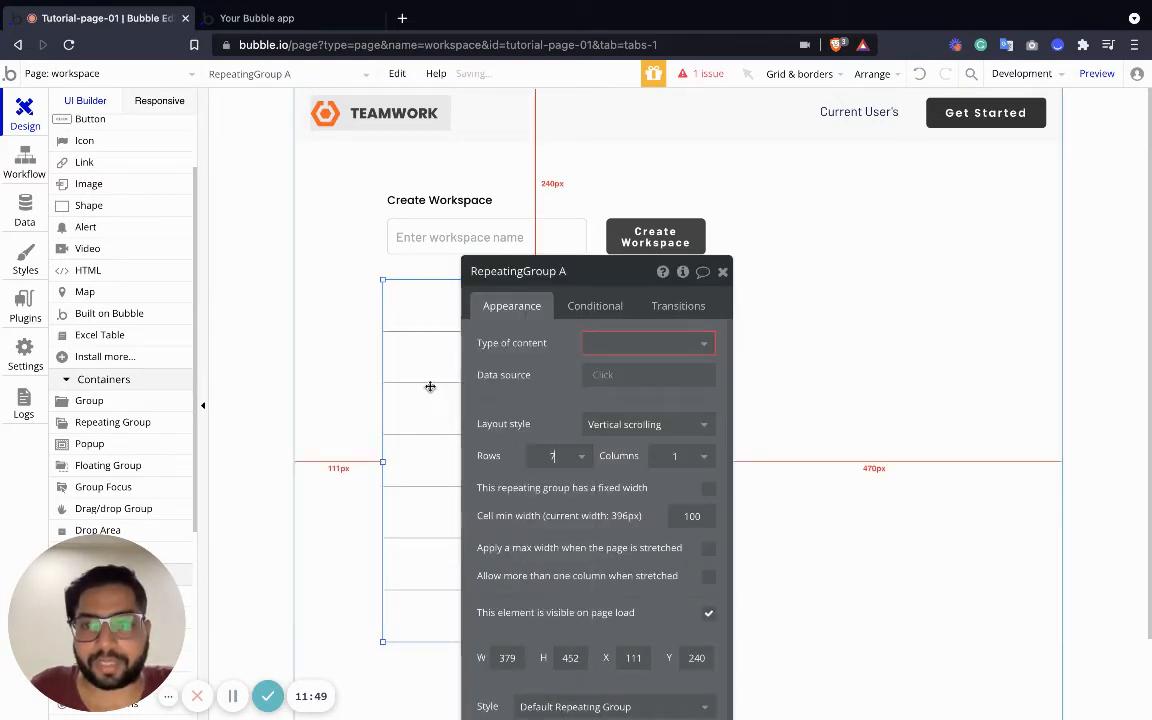
left_click(722, 273)
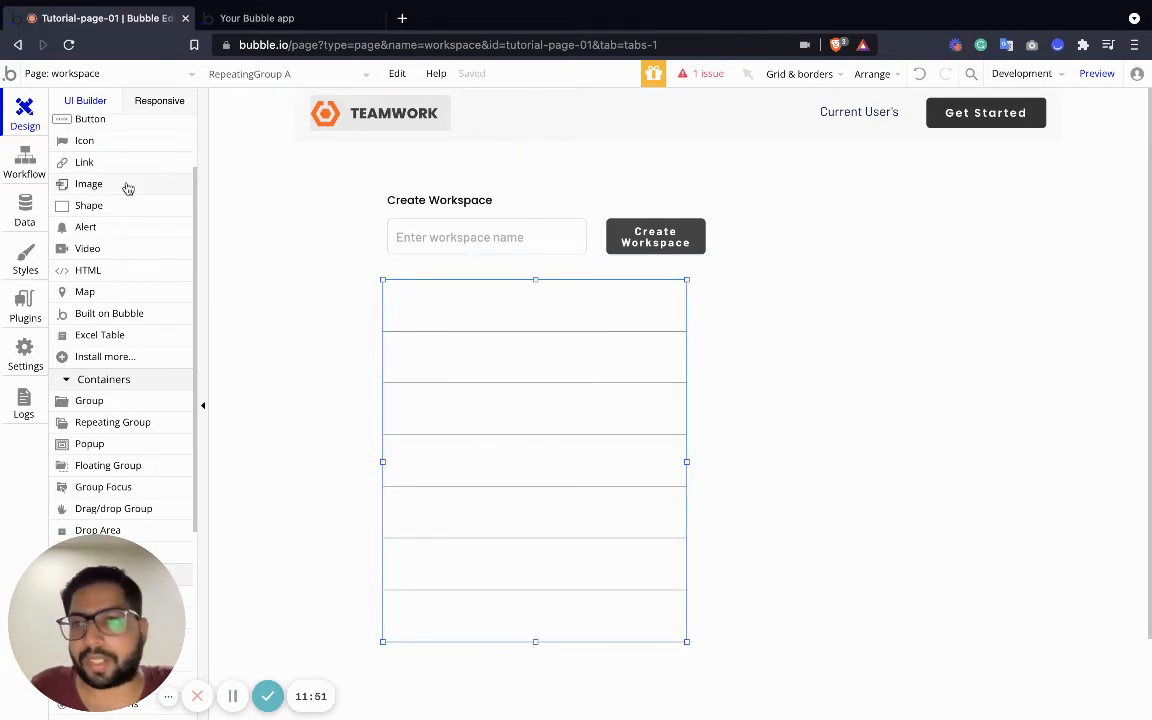
scroll(121, 190, "up", 2)
Place a text element in the repeating group's first row
left_click_drag(93, 197, 427, 302)
double_click(427, 302)
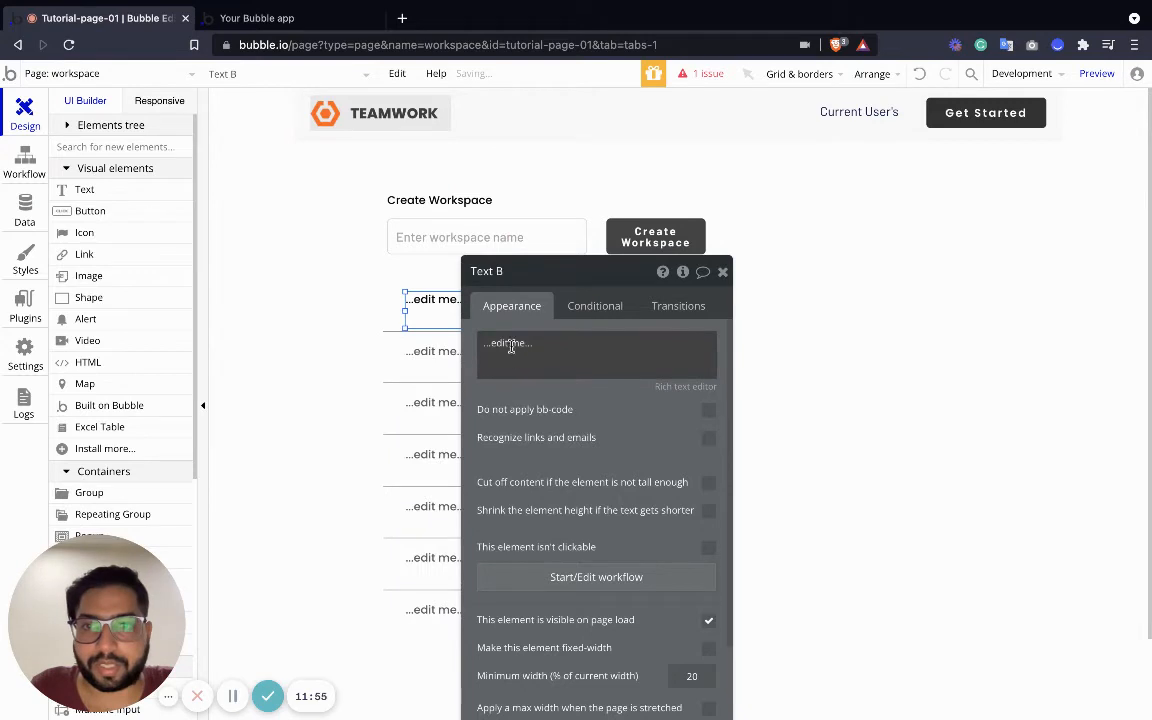
left_click(511, 345)
left_click(405, 278)
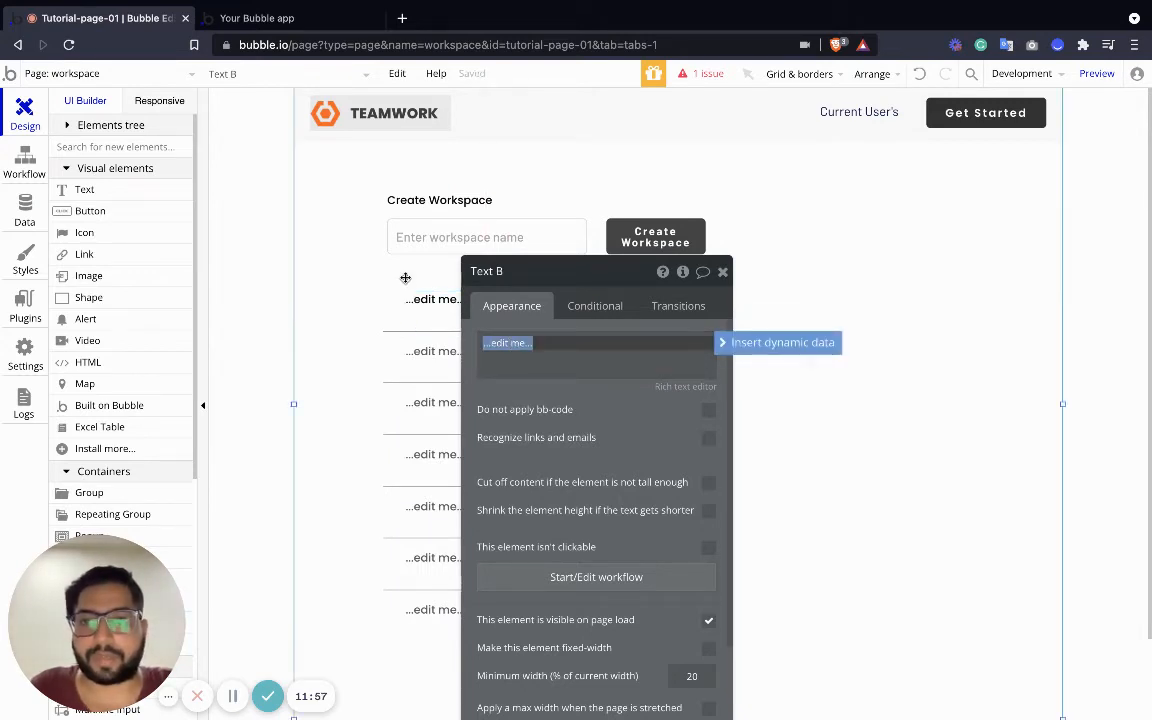
Set the group's content type to Workspace and its data source to a Workspace search
left_click(399, 288)
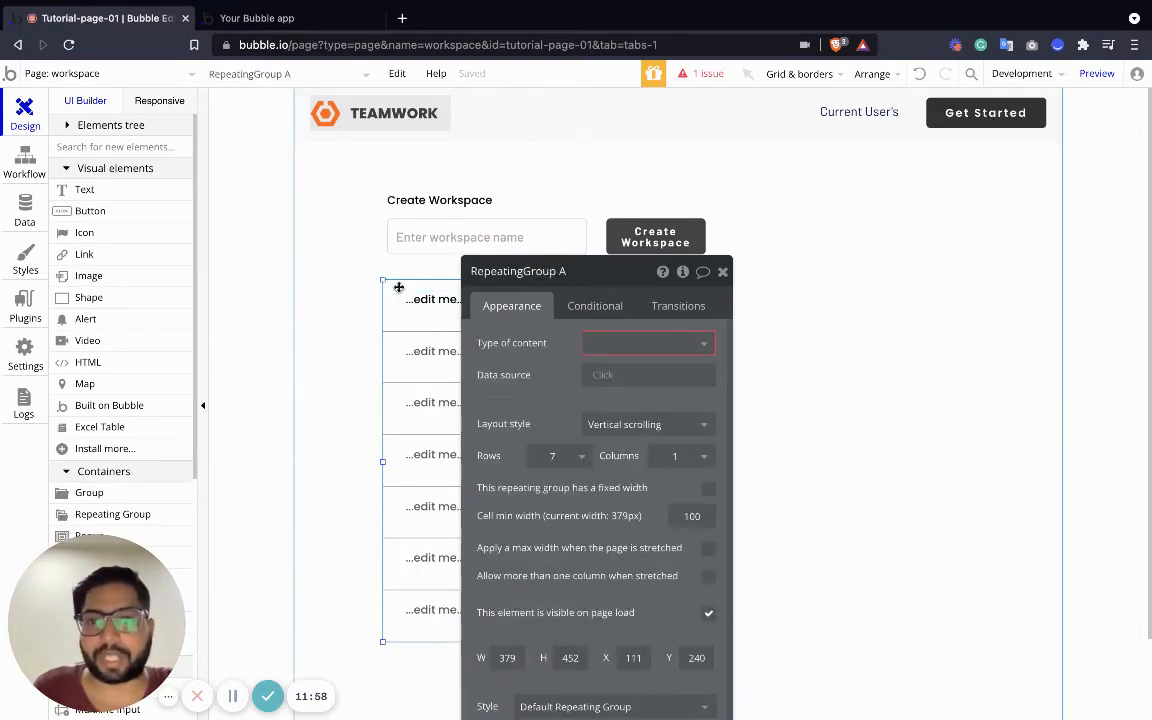
left_click(668, 344)
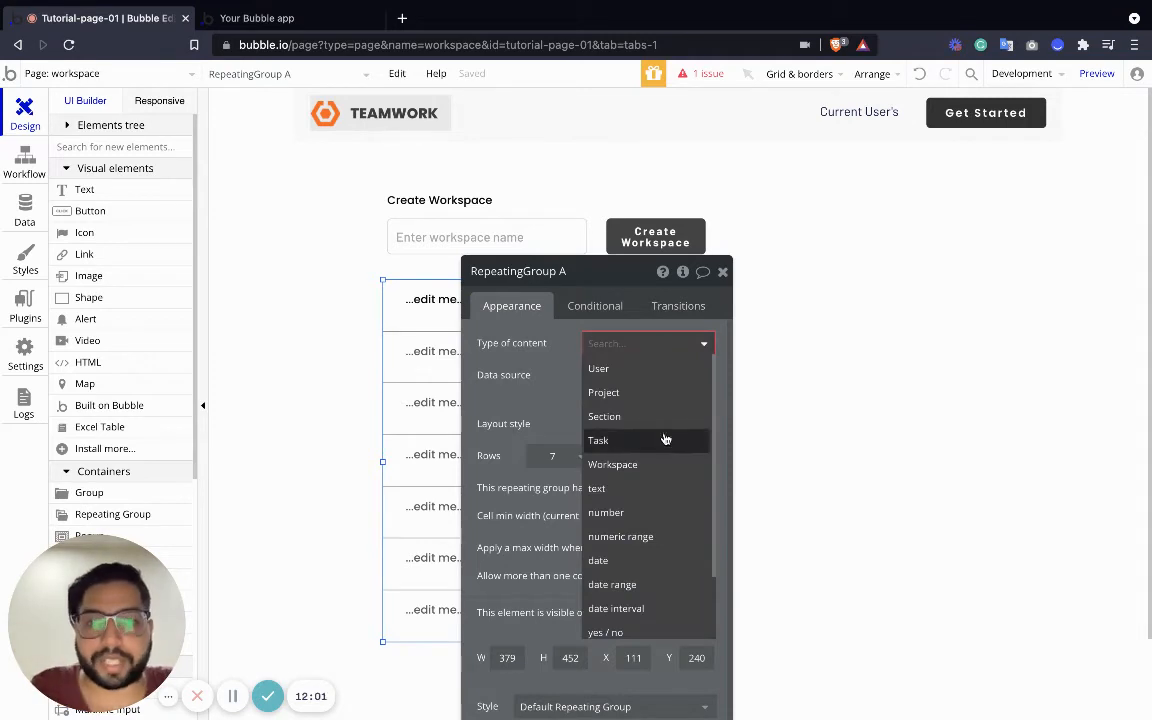
left_click(638, 465)
left_click(618, 375)
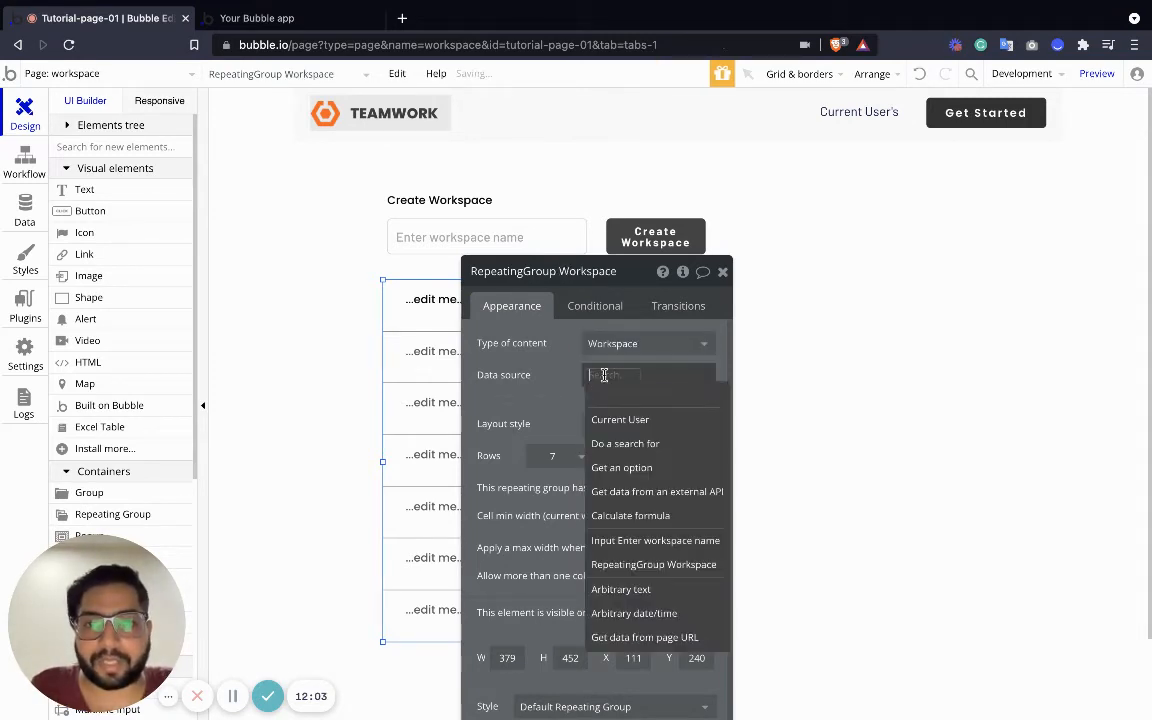
left_click(655, 443)
left_click(388, 308)
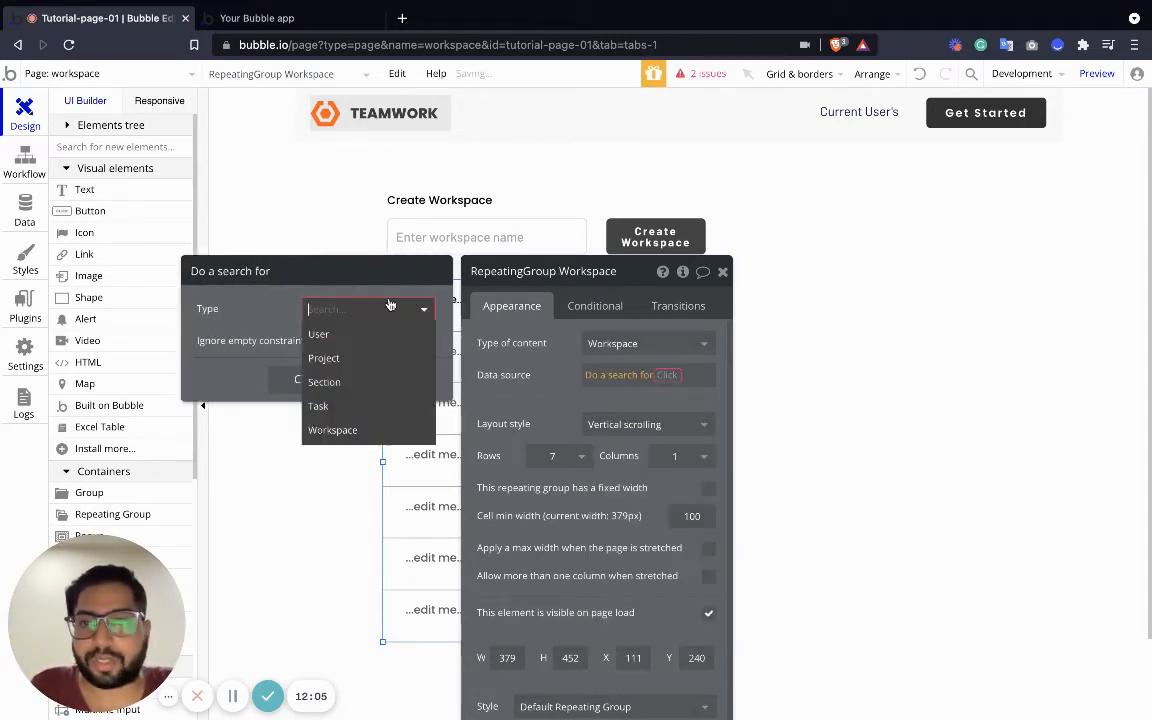
left_click(338, 430)
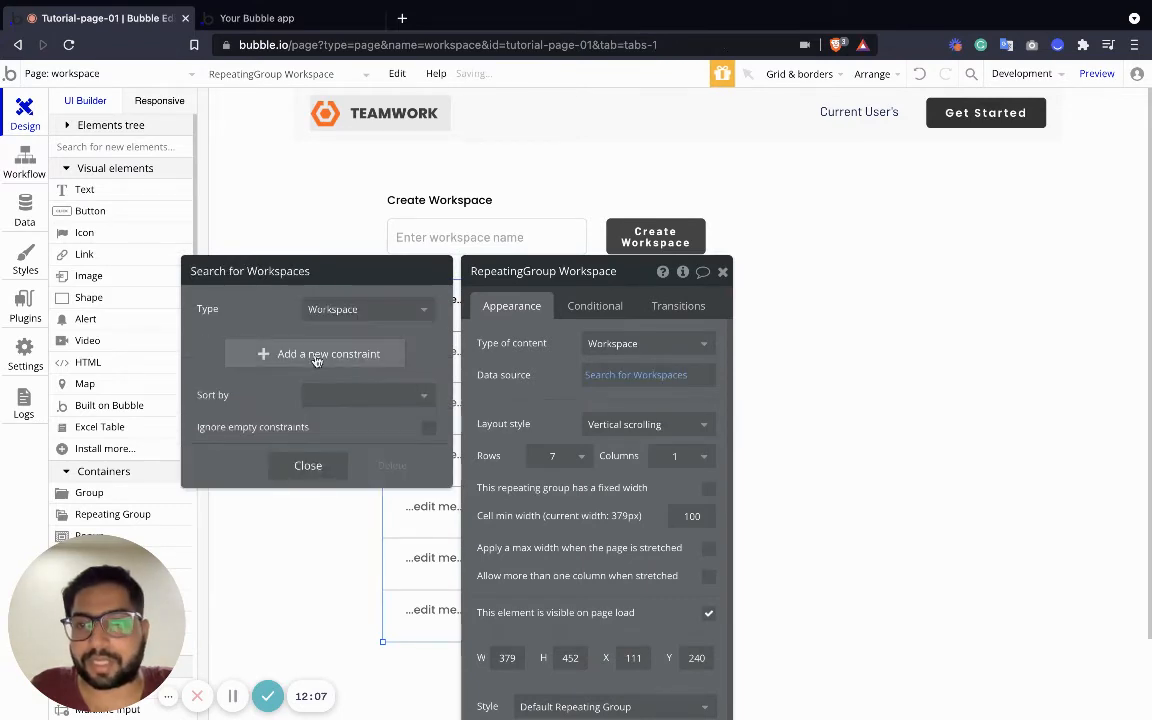
Constrain the search so Workspace User contains Current User
left_click(319, 352)
left_click(230, 346)
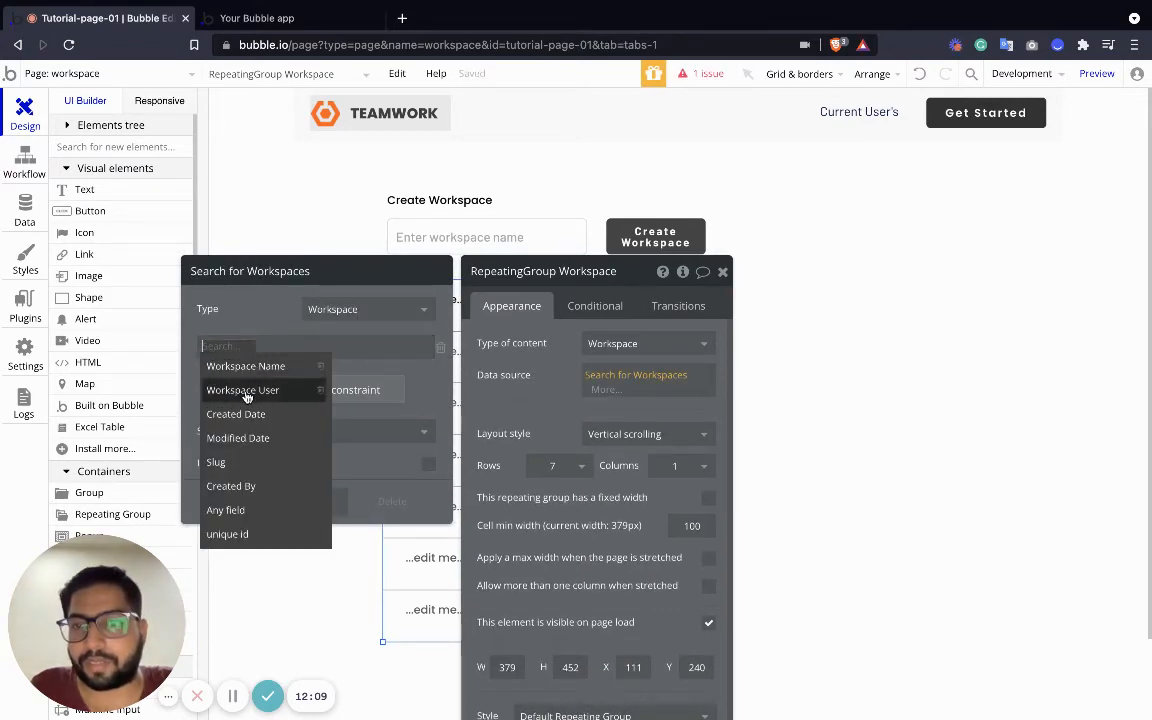
left_click(243, 390)
left_click(290, 346)
left_click(290, 365)
left_click(330, 346)
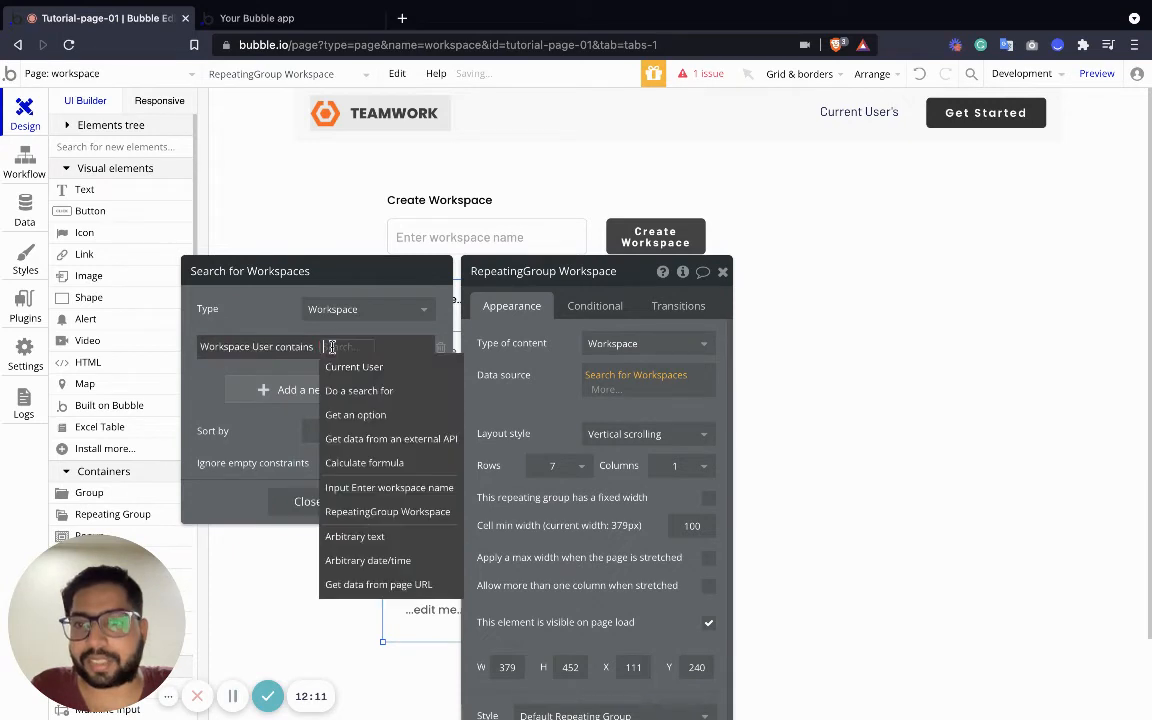
left_click(364, 368)
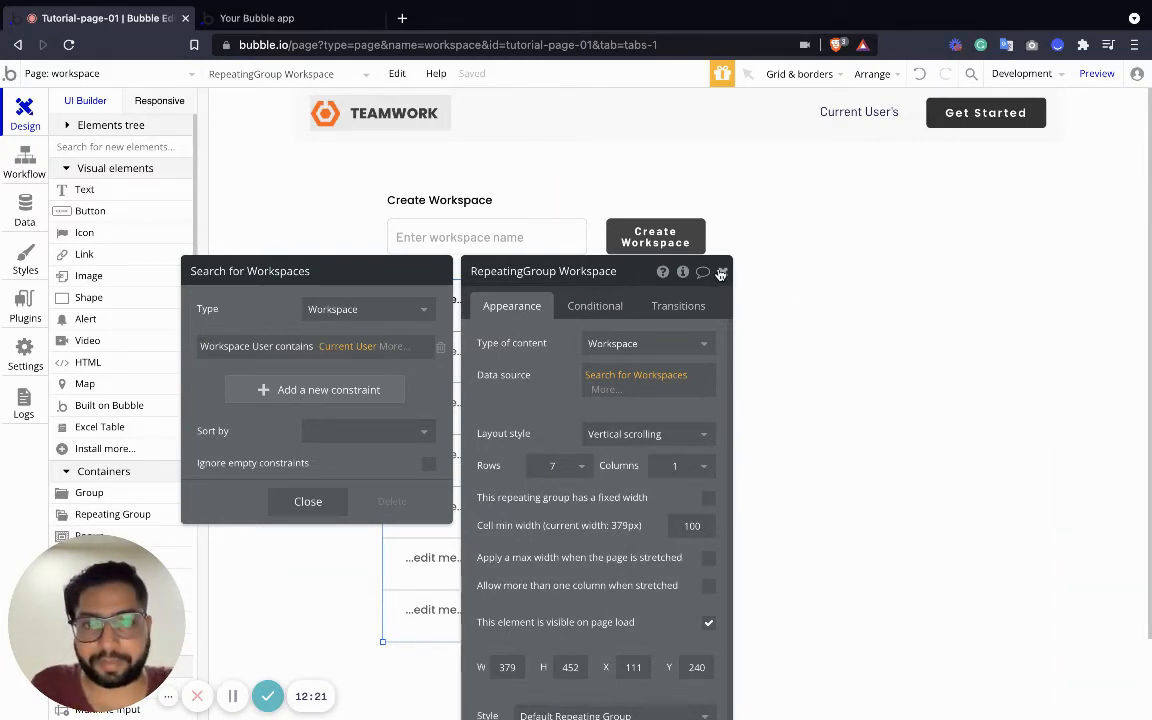
left_click(723, 272)
left_click(447, 289)
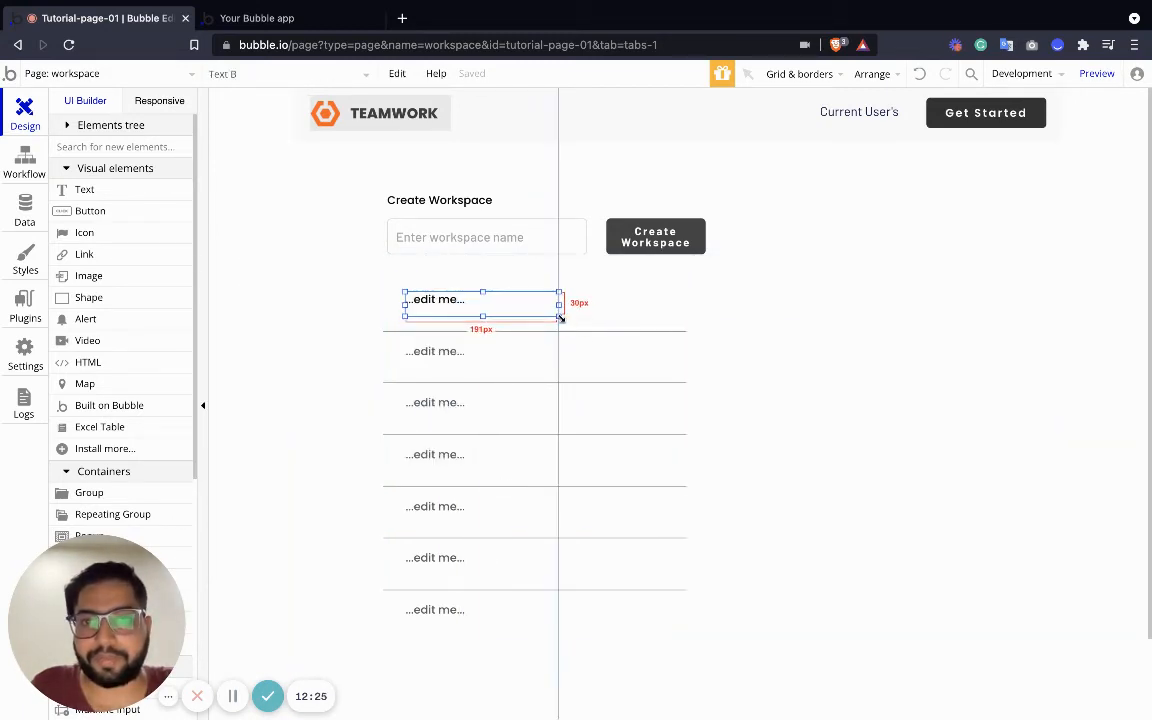
Make the row text show Current cell's Workspace's Workspace Name, widen it, and preview
double_click(438, 300)
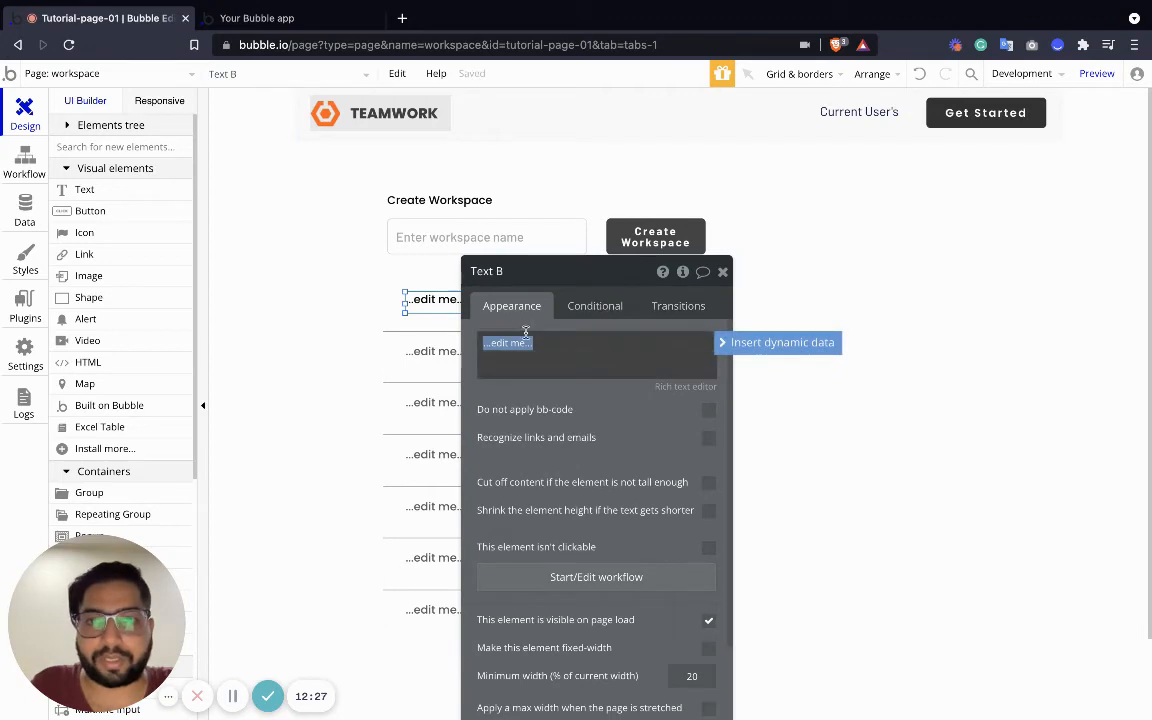
left_click(722, 342)
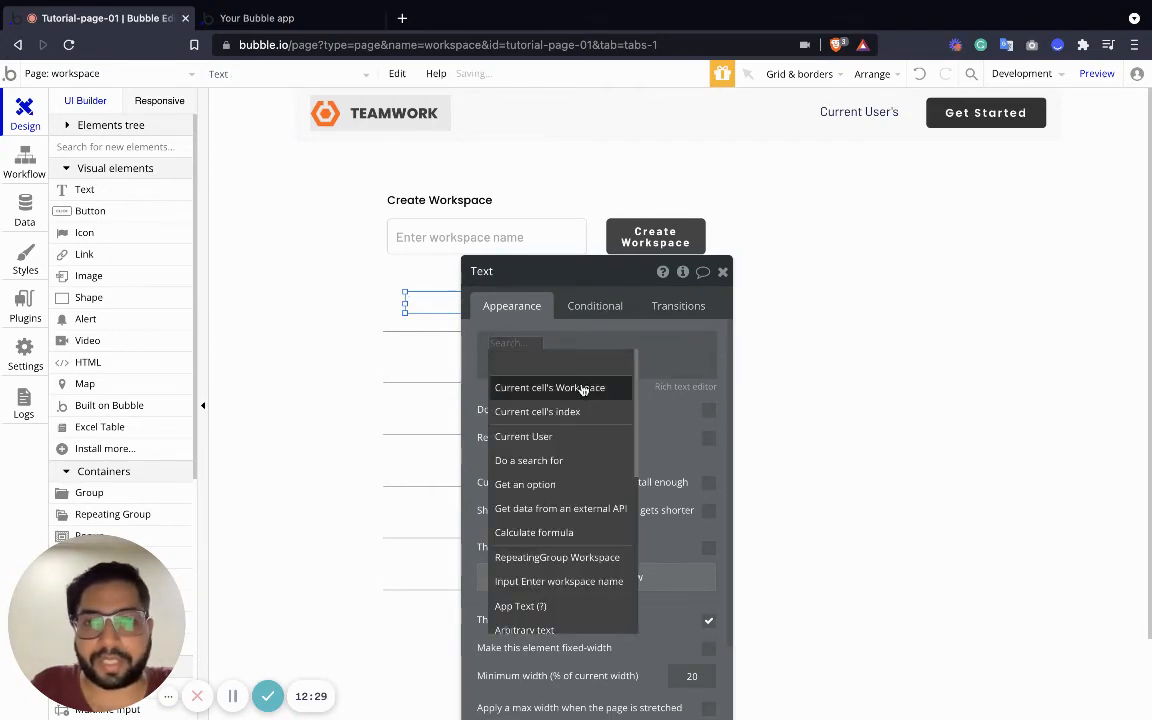
left_click(583, 389)
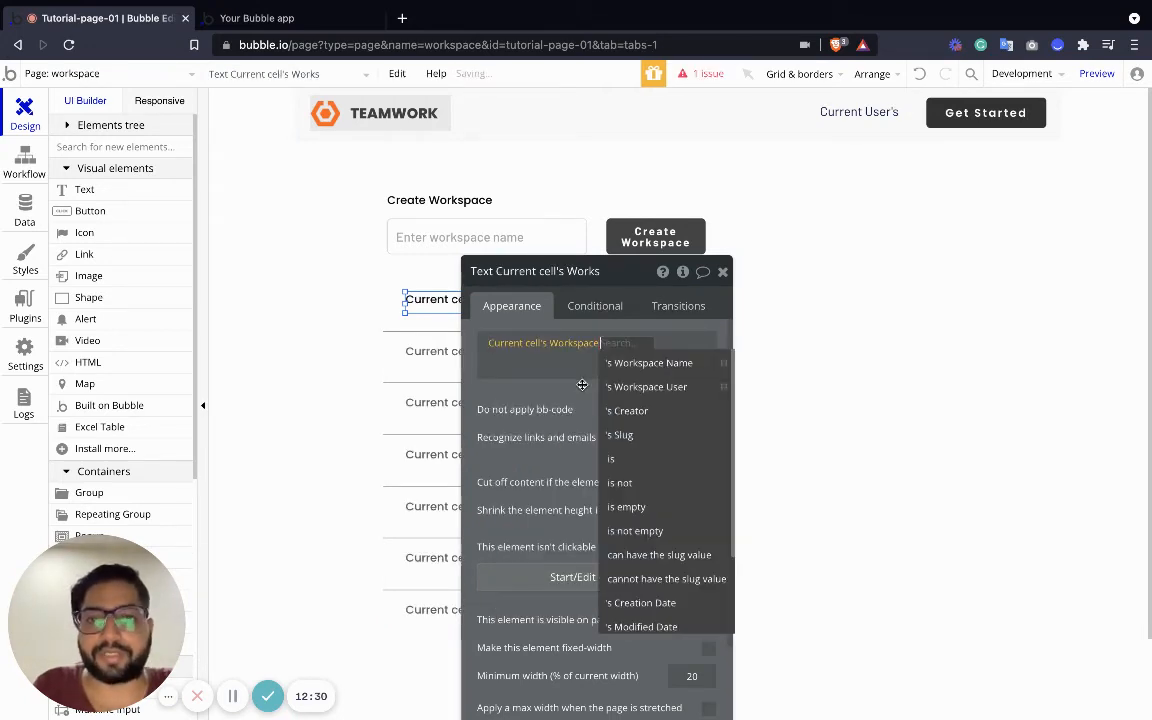
left_click(670, 364)
left_click(722, 271)
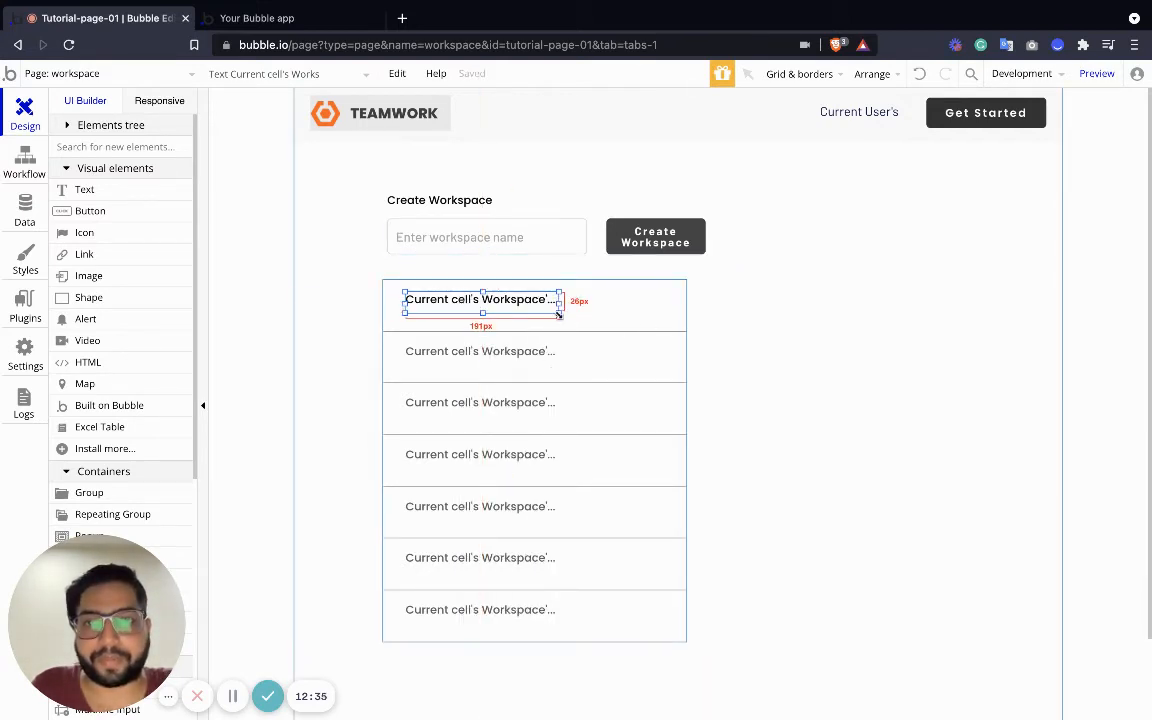
left_click_drag(558, 314, 661, 313)
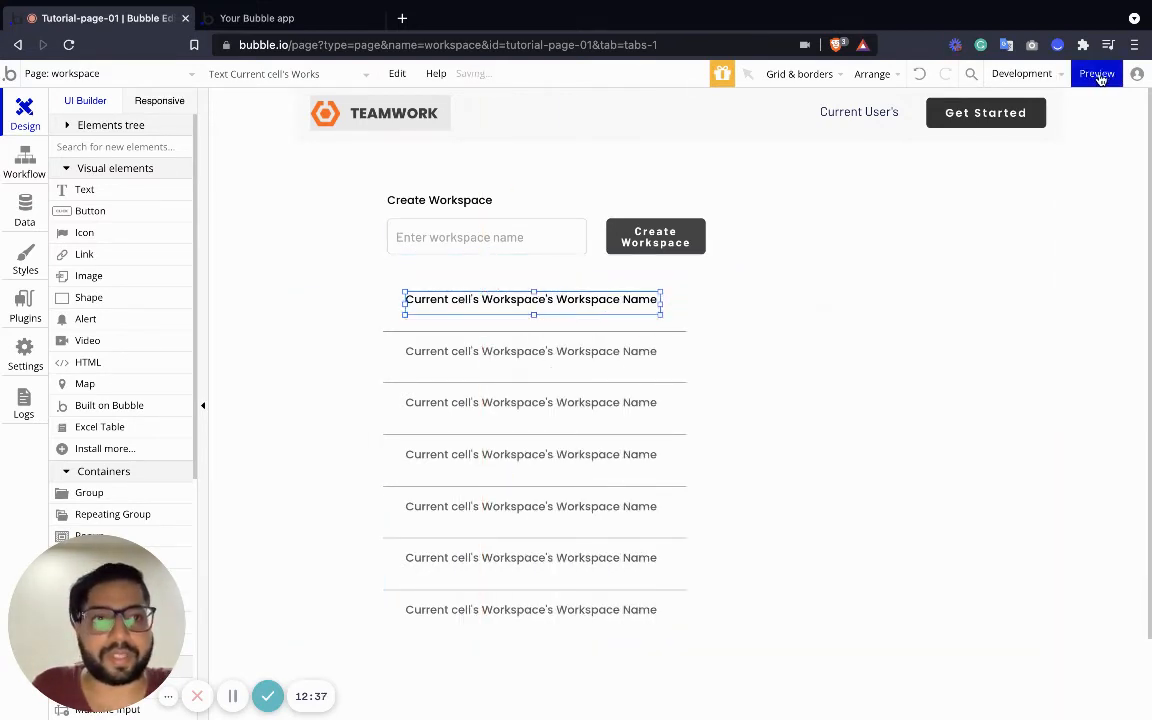
left_click(1097, 74)
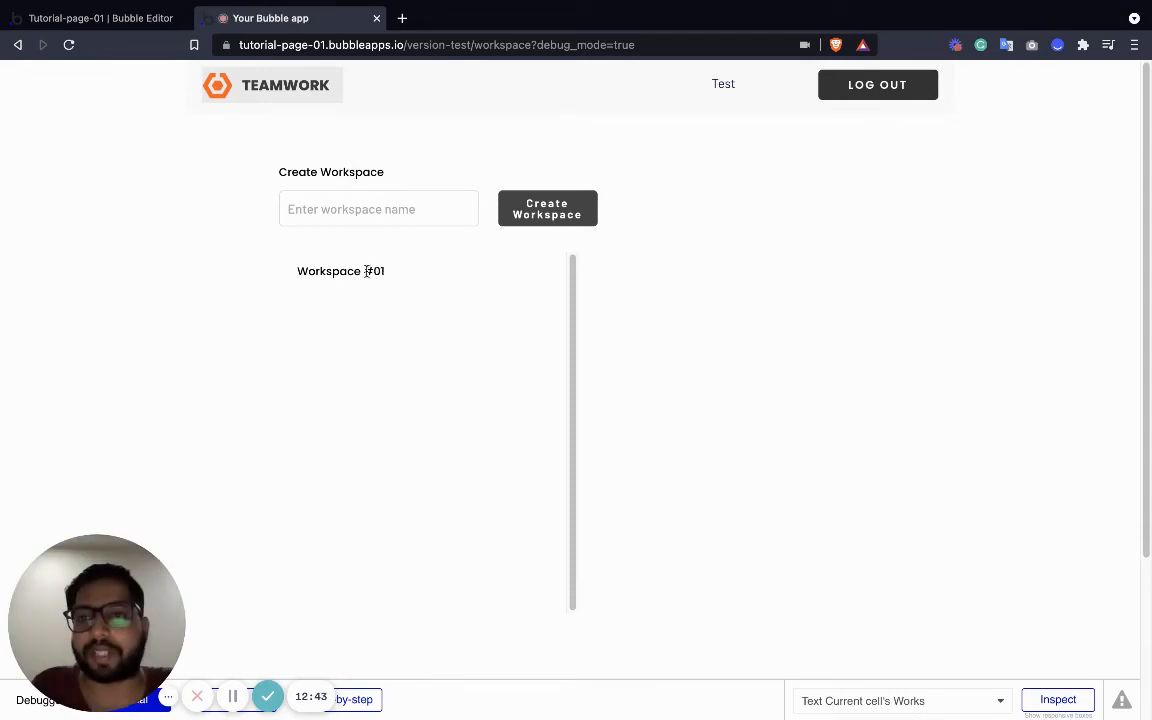
Create 'Workspace #02' in the preview, confirm it joins the list, and return to the editor
left_click(371, 201)
type("Workspace #02")
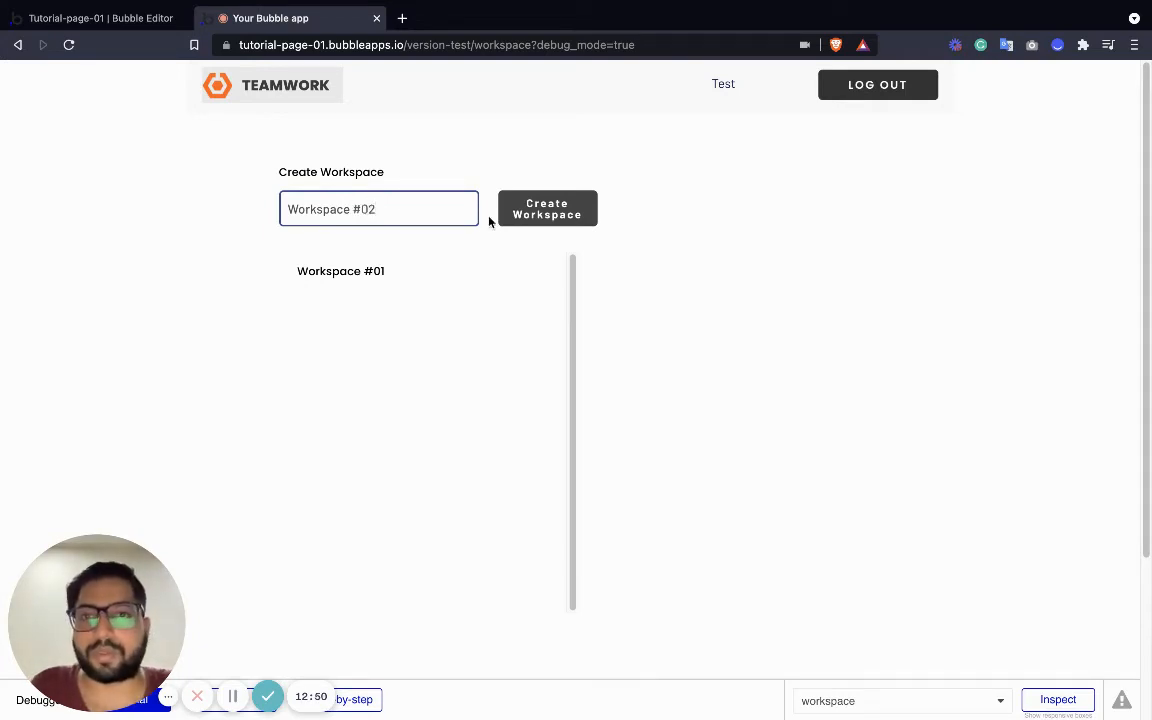
left_click(538, 214)
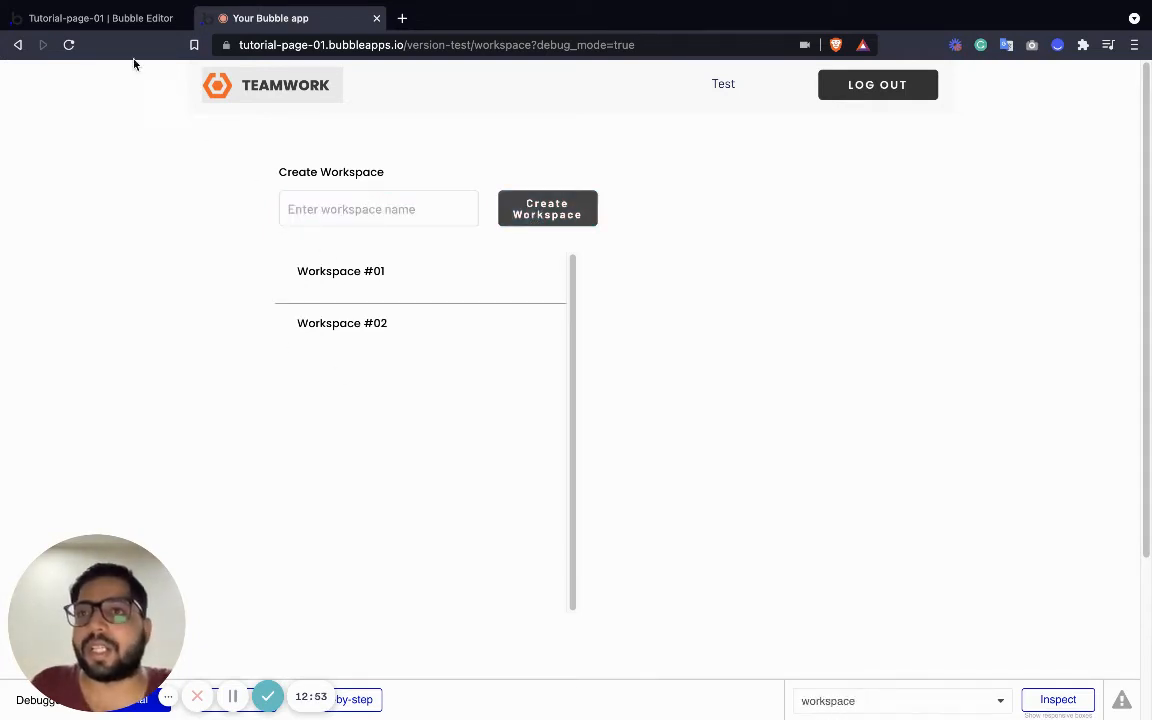
left_click(145, 20)
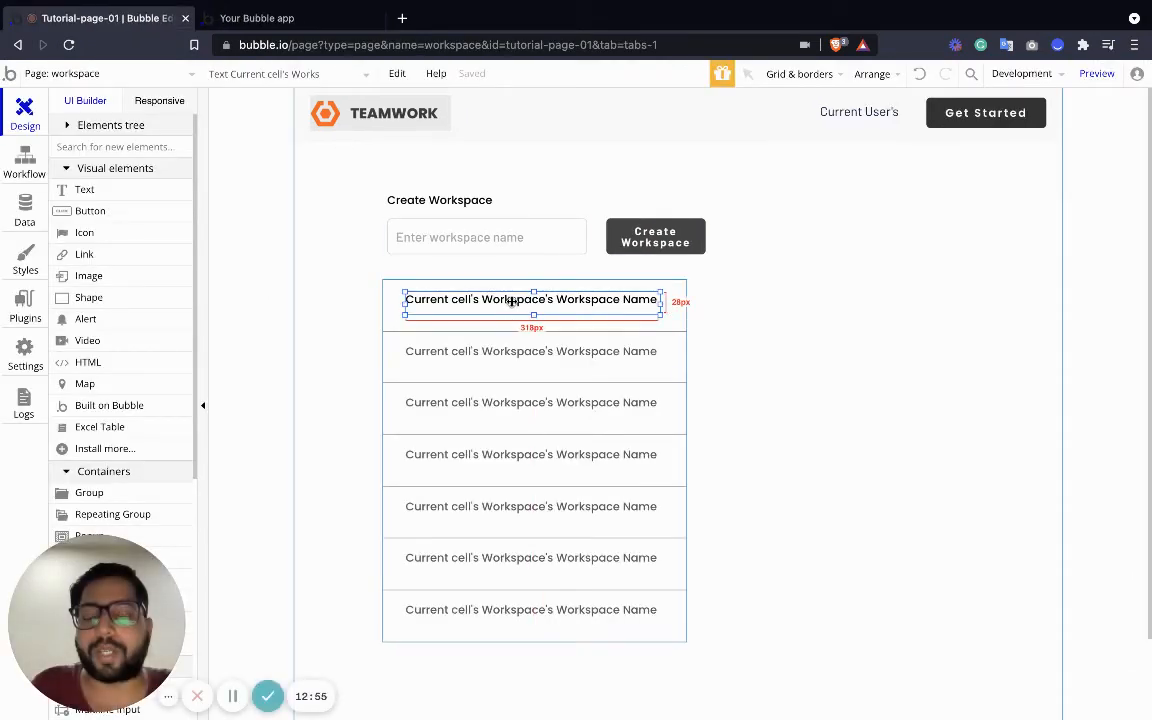
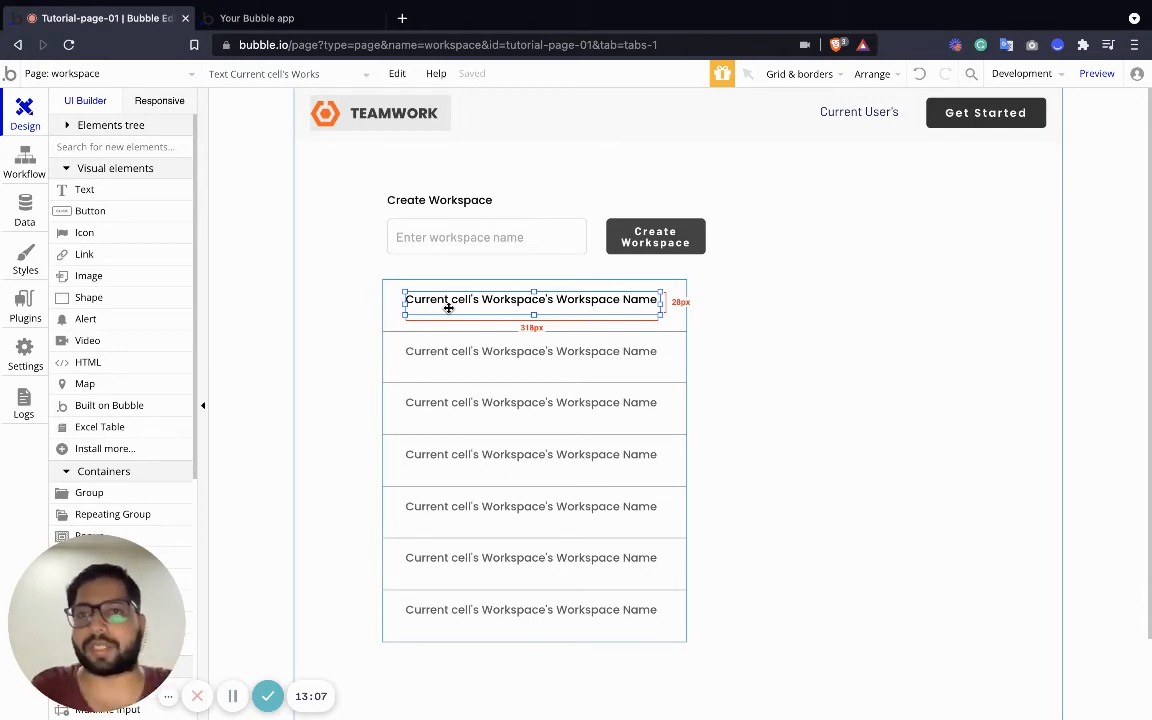
Add a new blank page named application
left_click(177, 79)
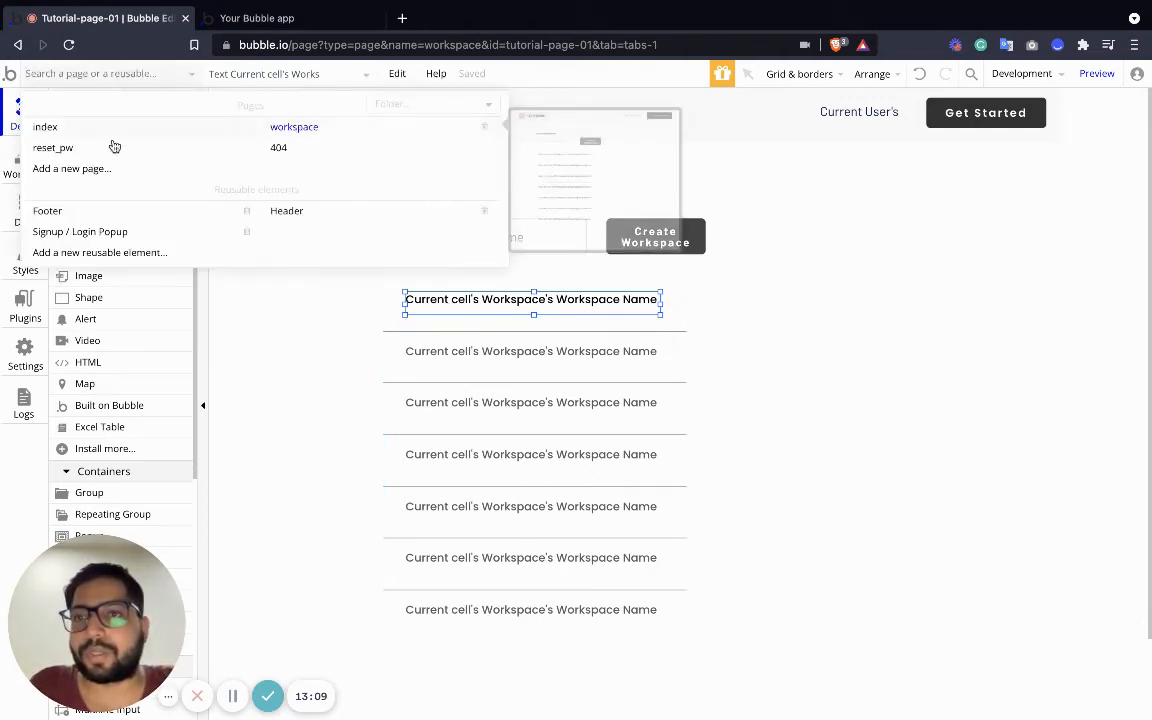
left_click(98, 175)
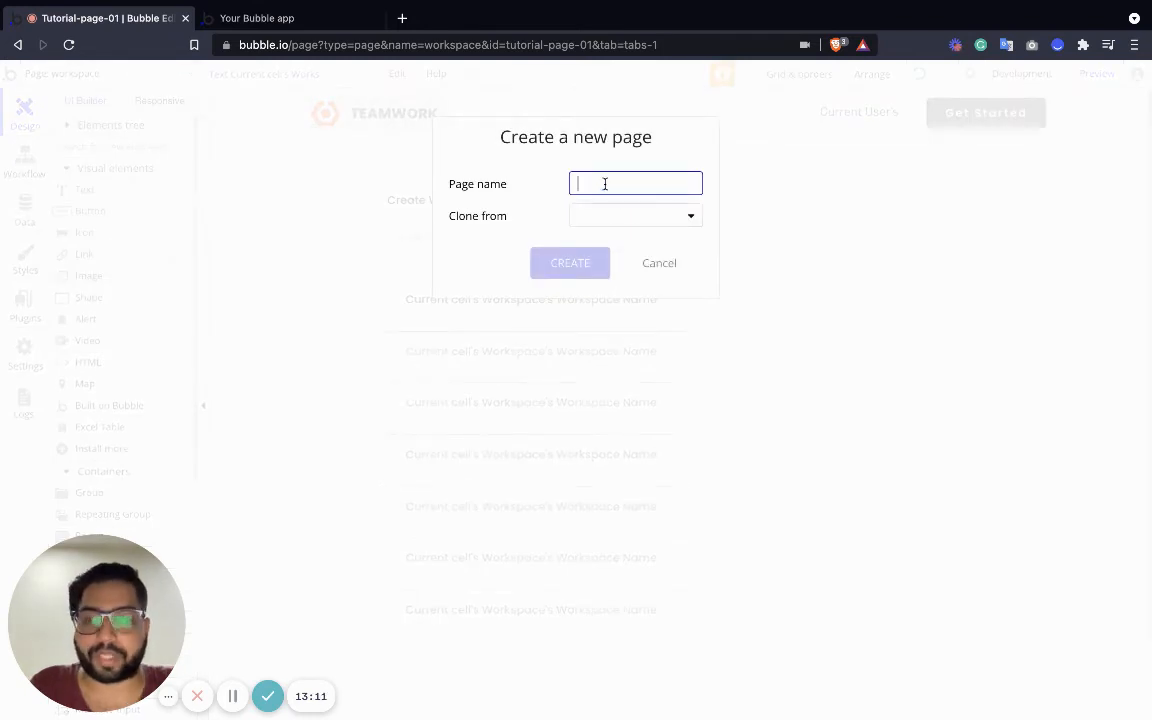
type("application")
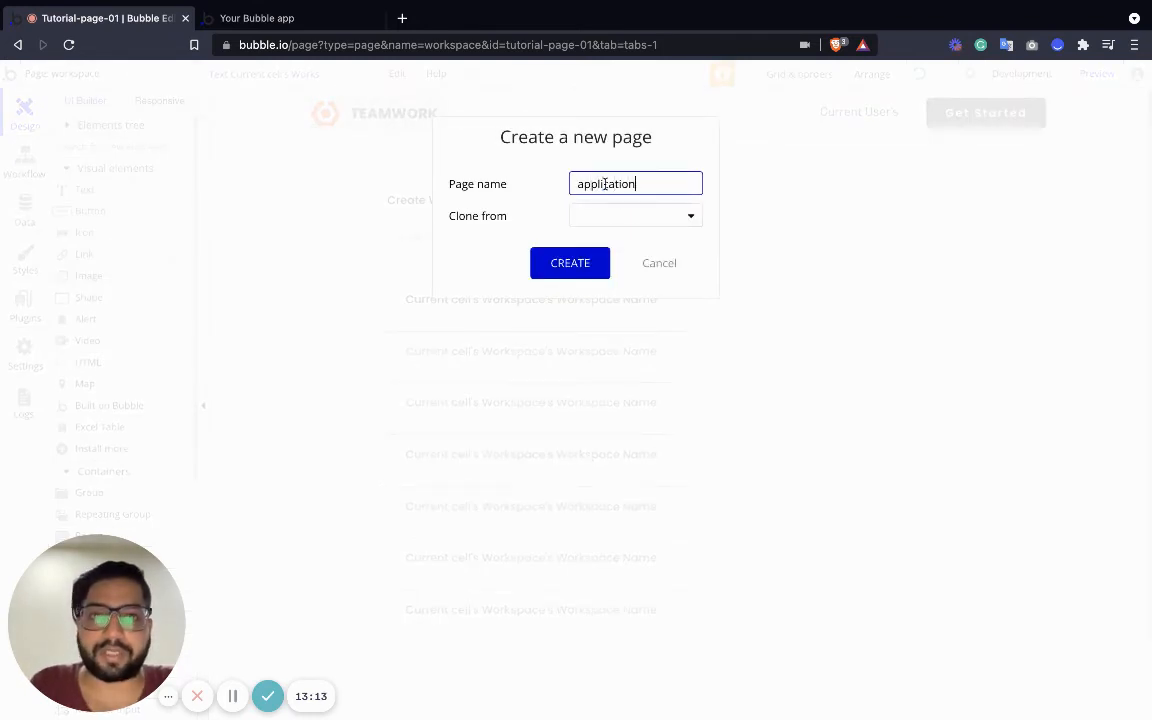
left_click(577, 268)
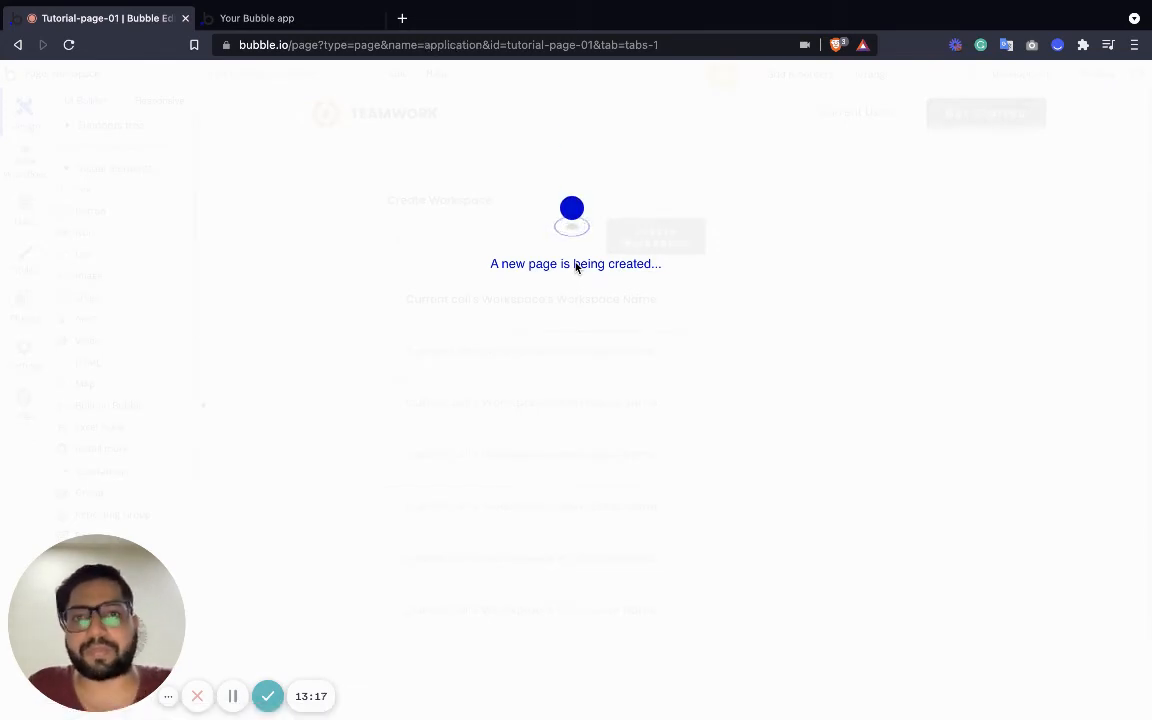
Make the application page 792 px tall and 1280 px wide
left_click(567, 562)
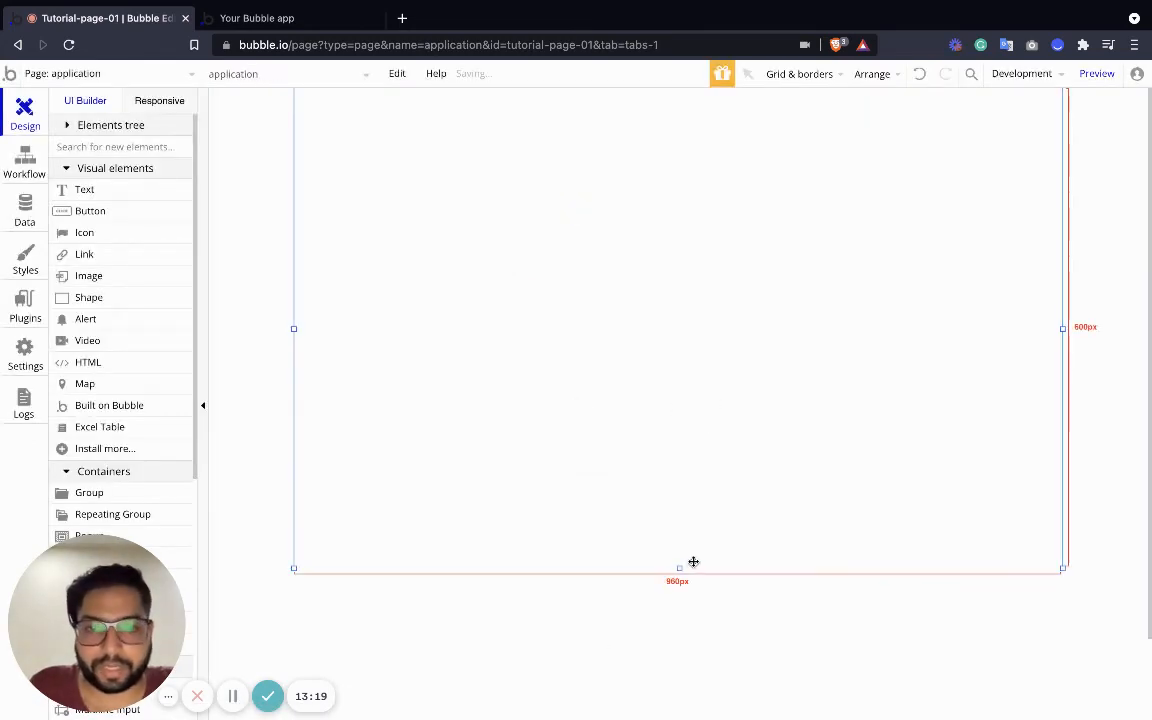
left_click_drag(679, 569, 679, 719)
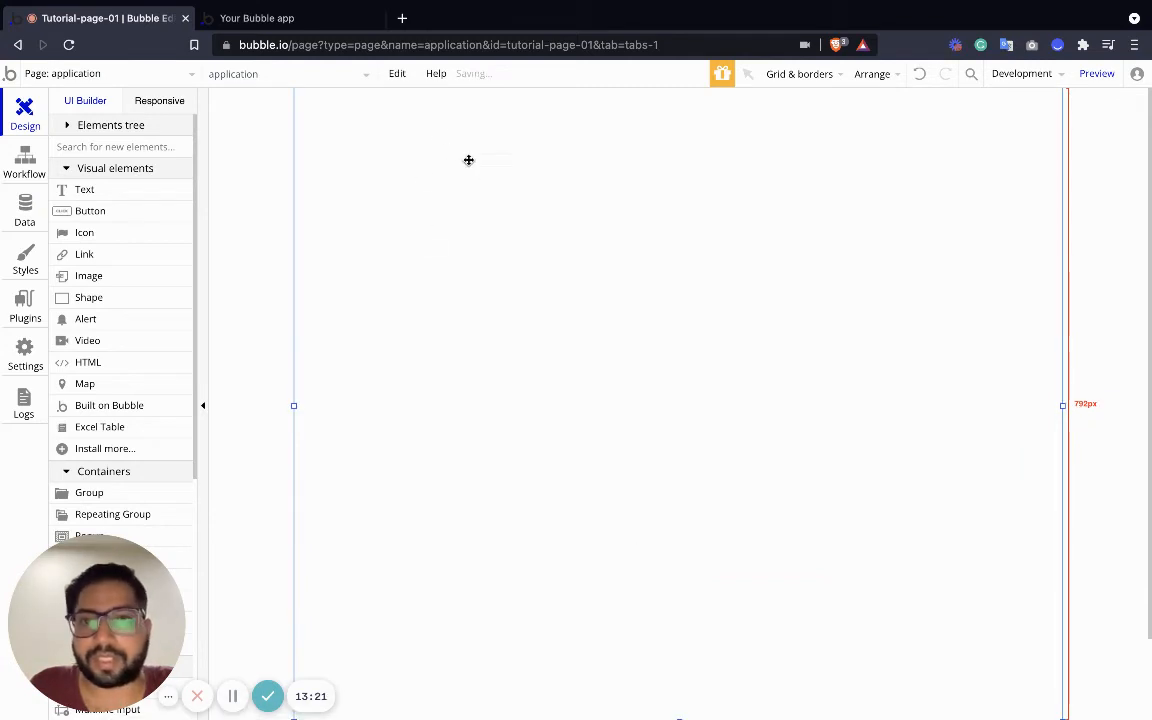
double_click(473, 177)
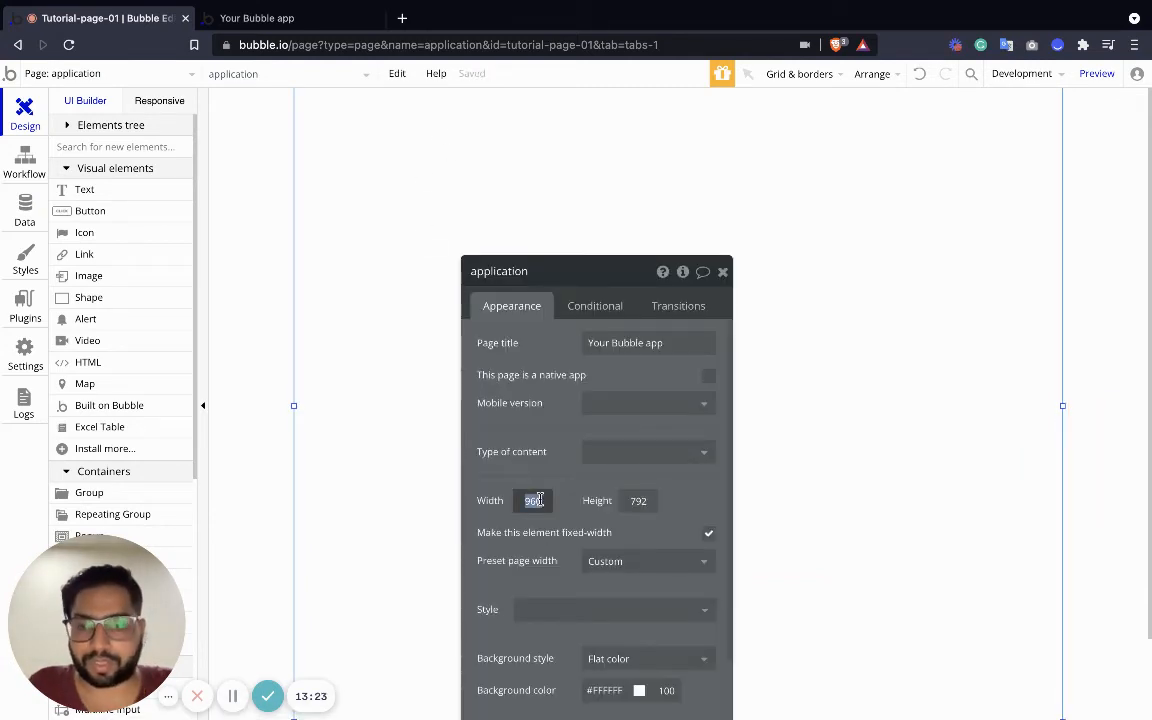
type("1280")
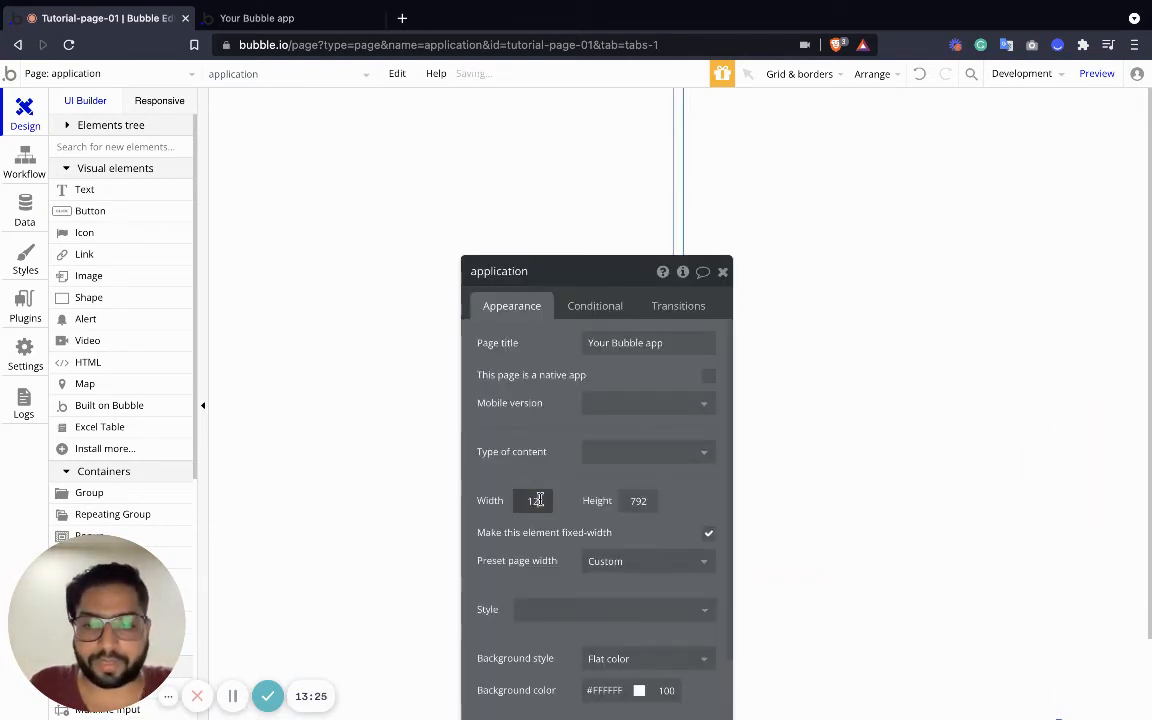
left_click(722, 272)
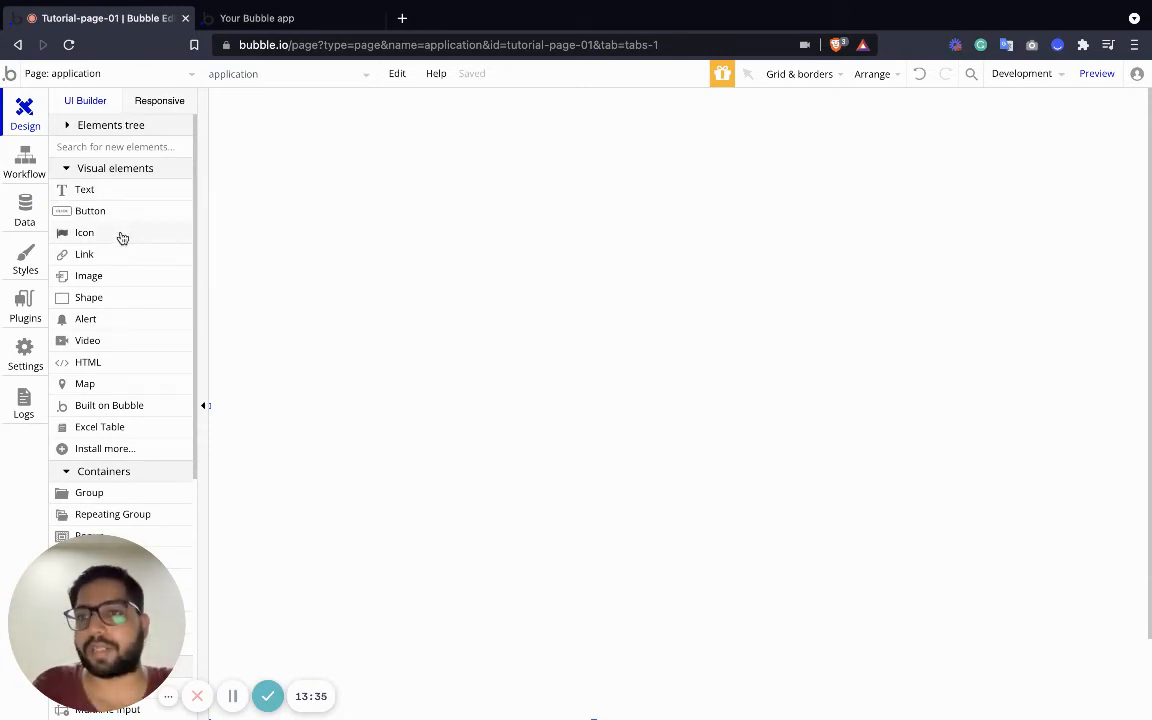
Place a button at the page's top-left and clear its '...edit me...' label for Browse Workspace
left_click_drag(102, 218, 300, 178)
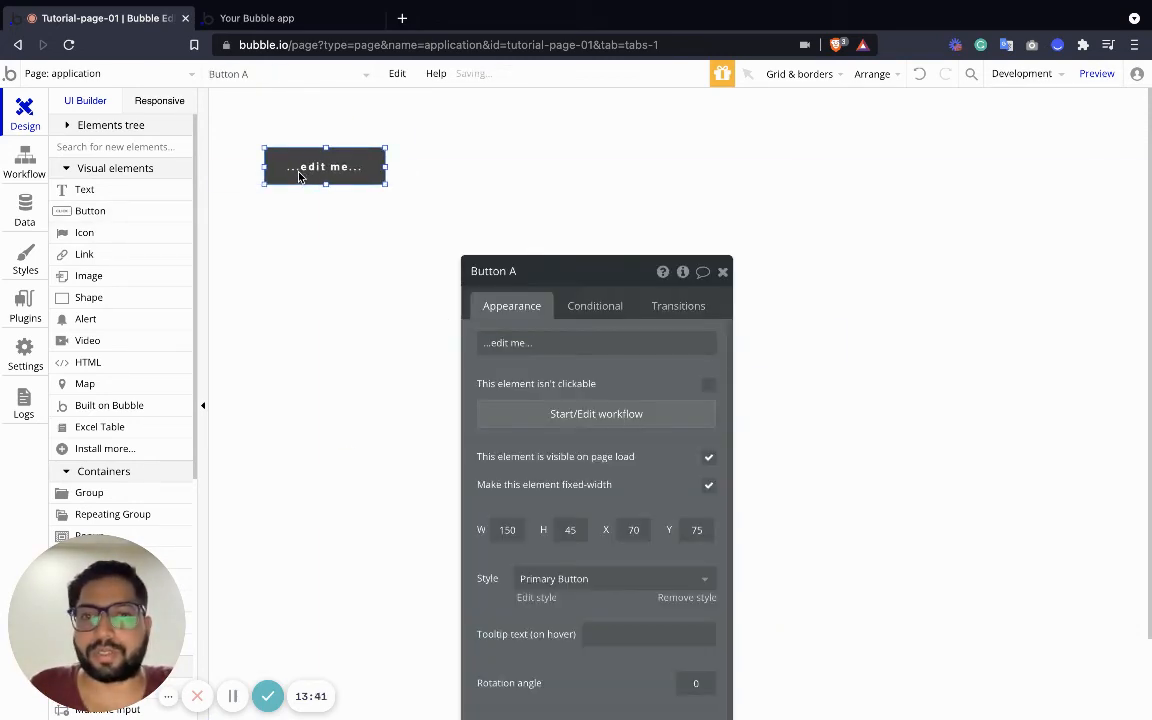
left_click(780, 342)
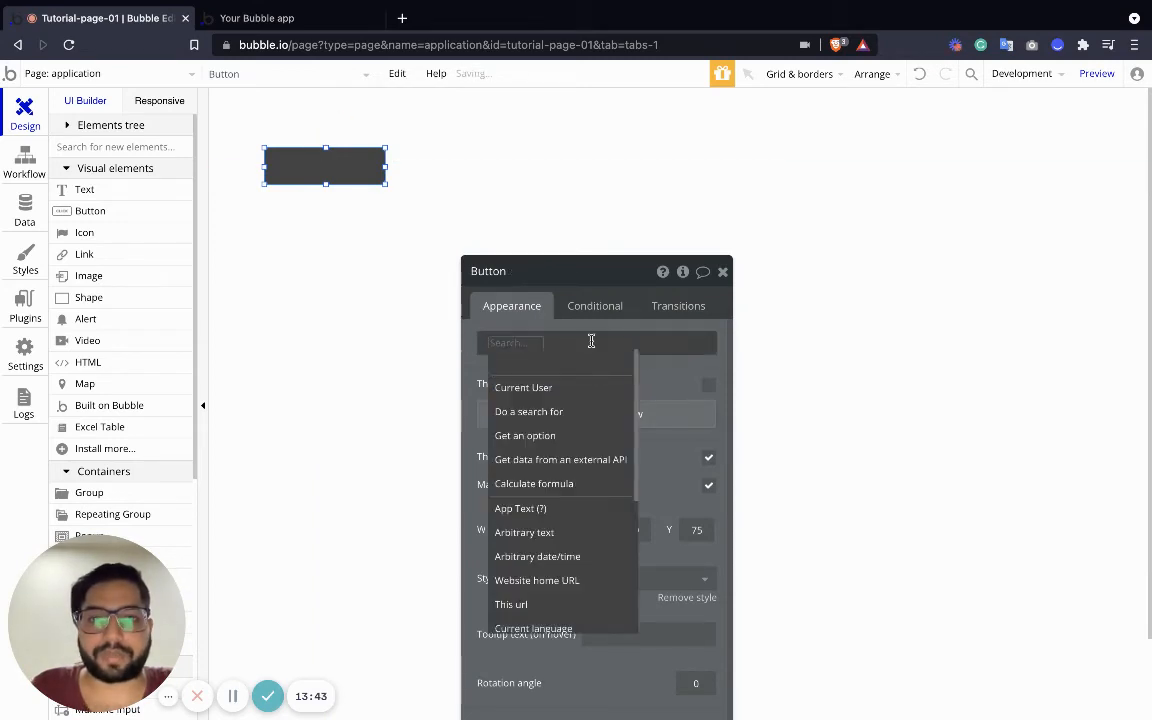
left_click(550, 335)
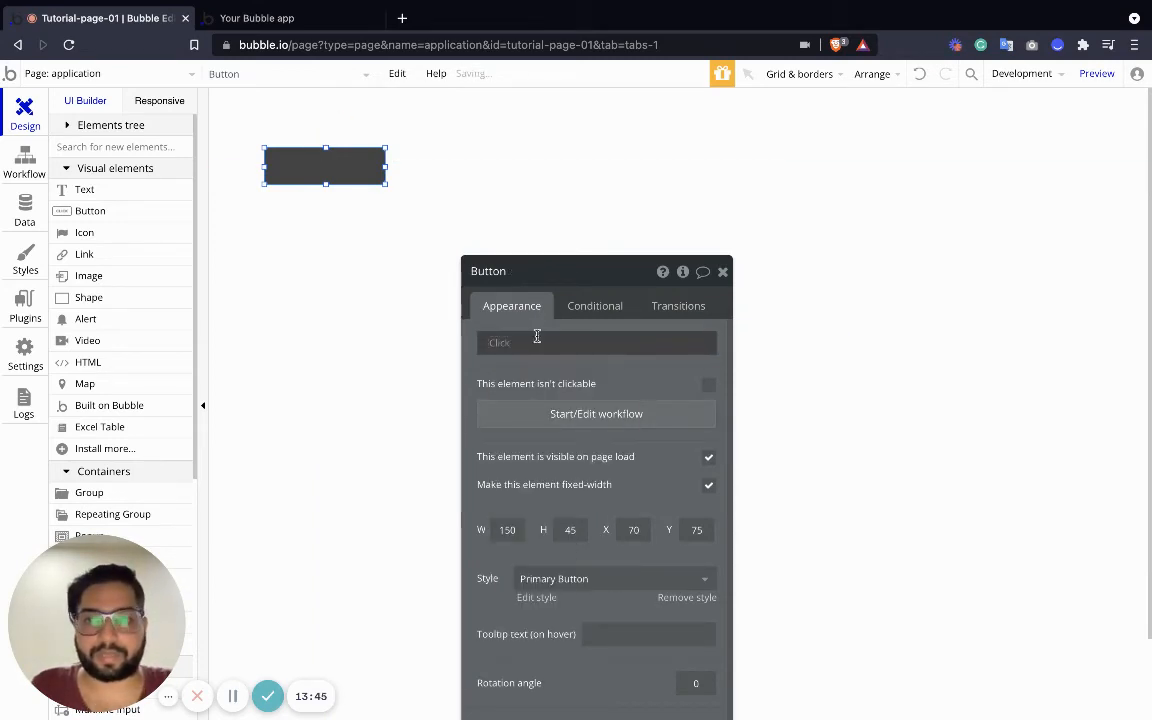
left_click(542, 343)
key("BackSpace")
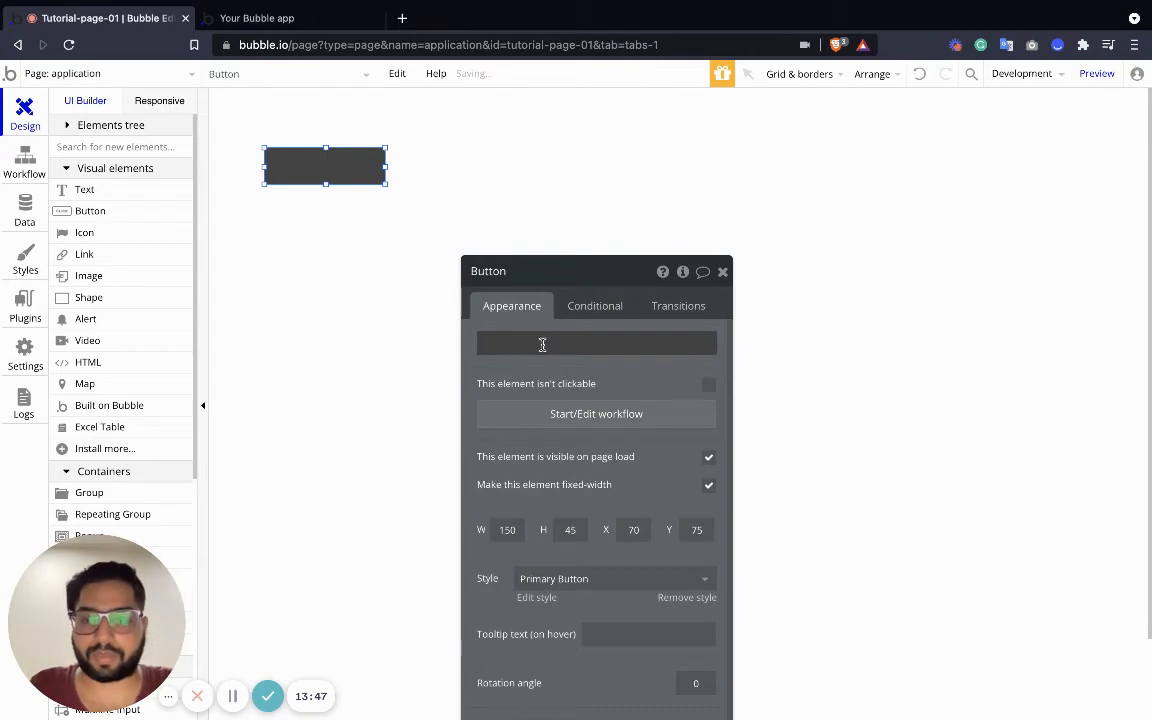
left_click(530, 344)
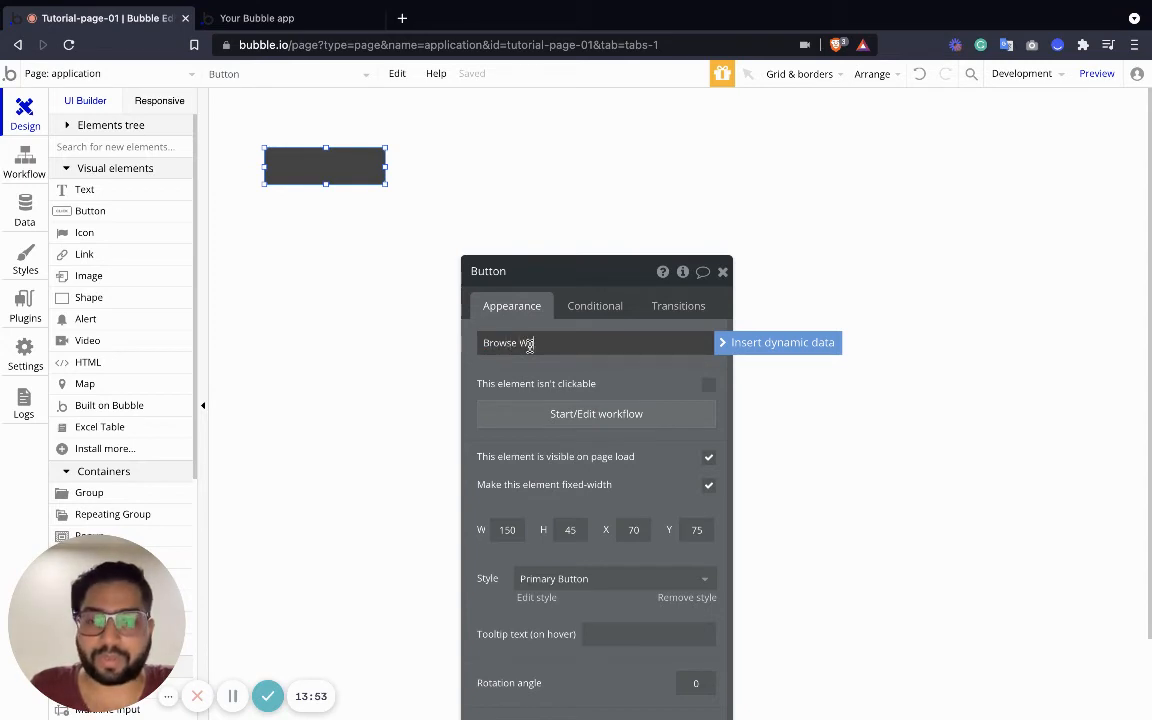
Start the button's click workflow with a Go to page action targeting workspace
left_click(555, 413)
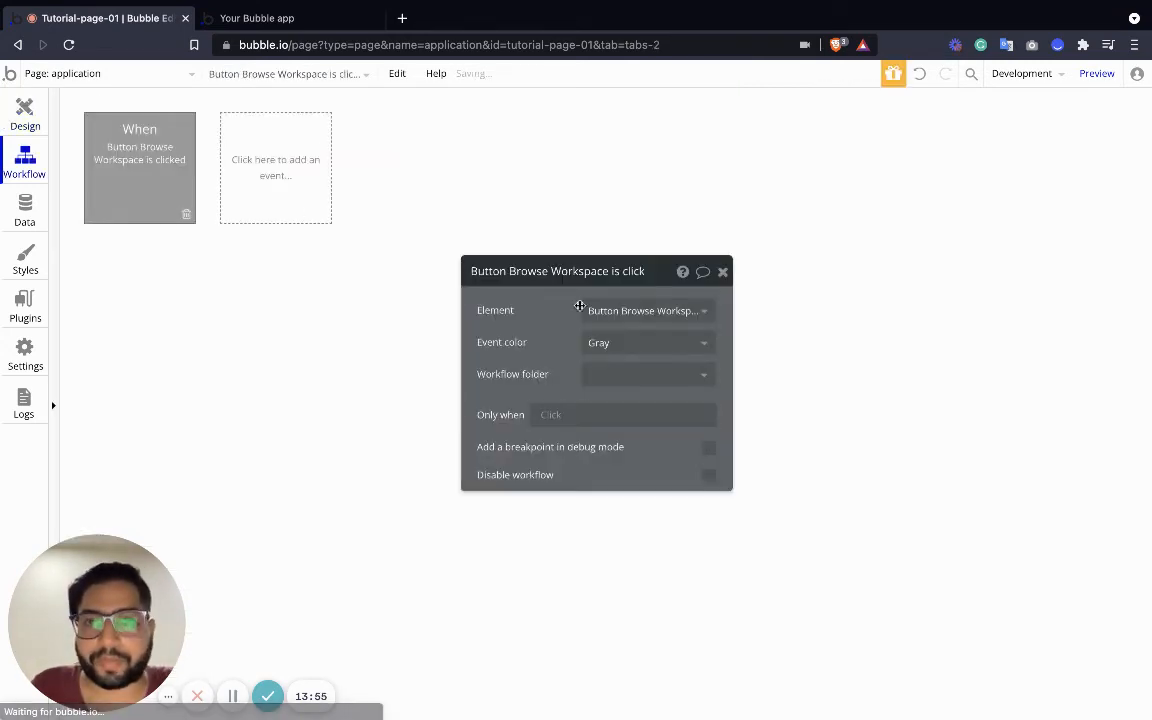
left_click(184, 282)
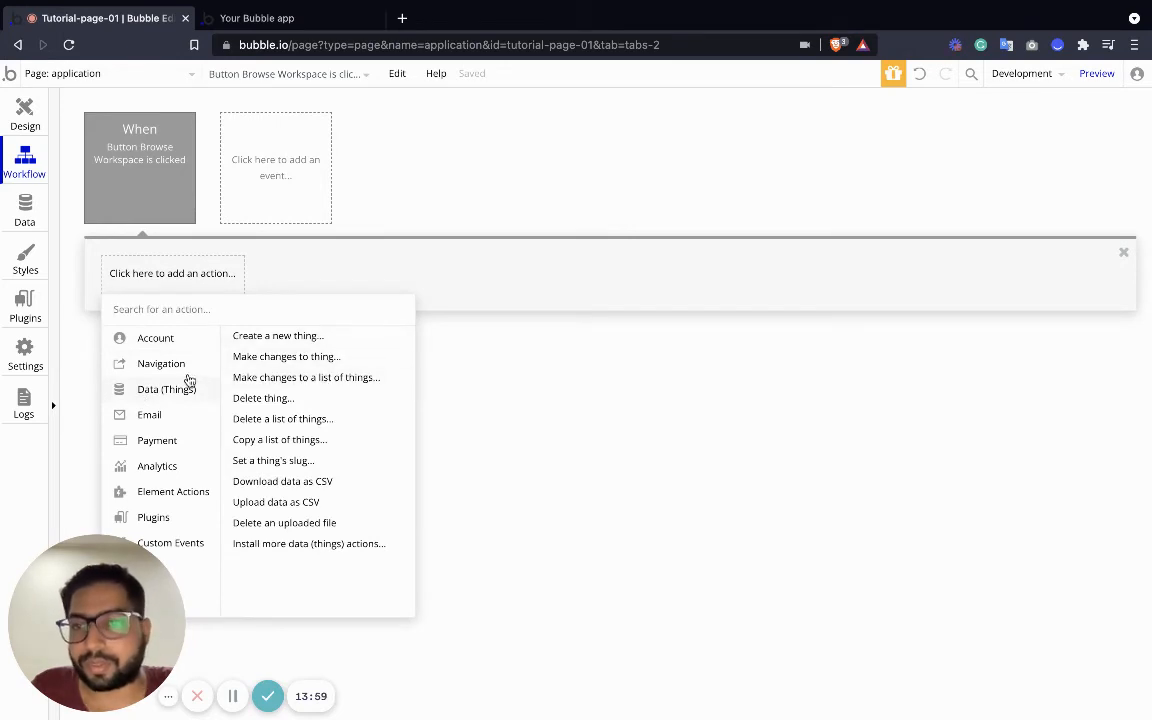
mouse_move(165, 364)
left_click(285, 336)
left_click(623, 313)
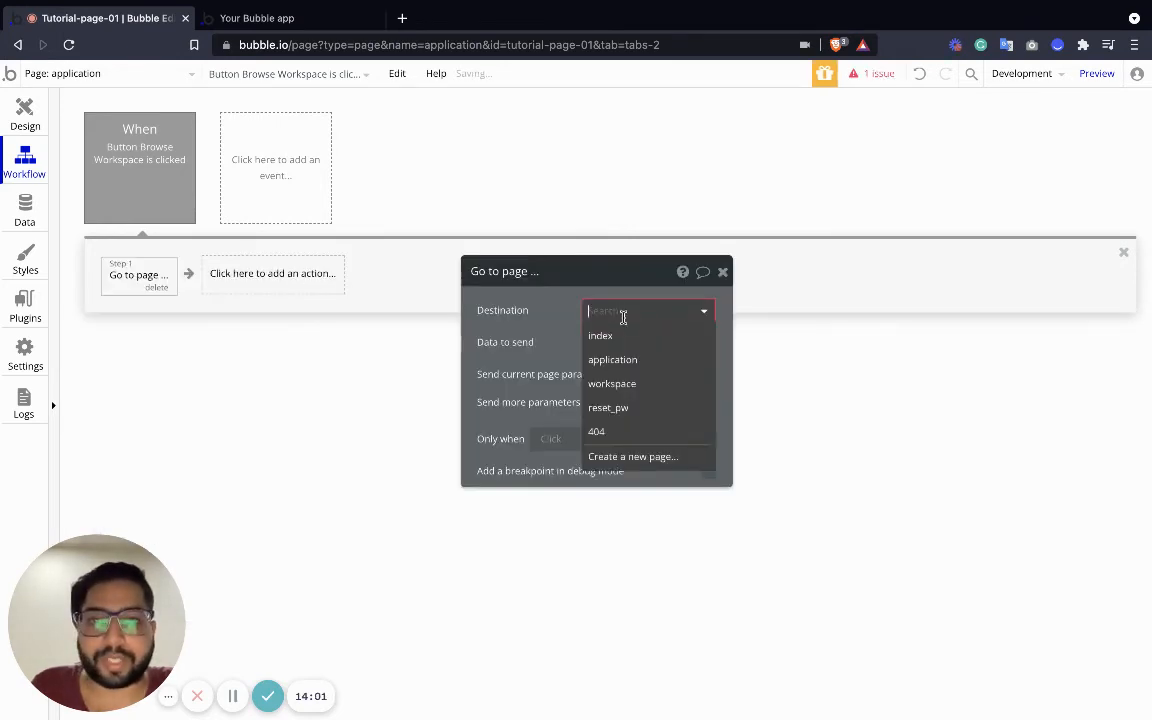
left_click(612, 384)
Leave Data to send empty, removing Current User, and return to Design
left_click(607, 342)
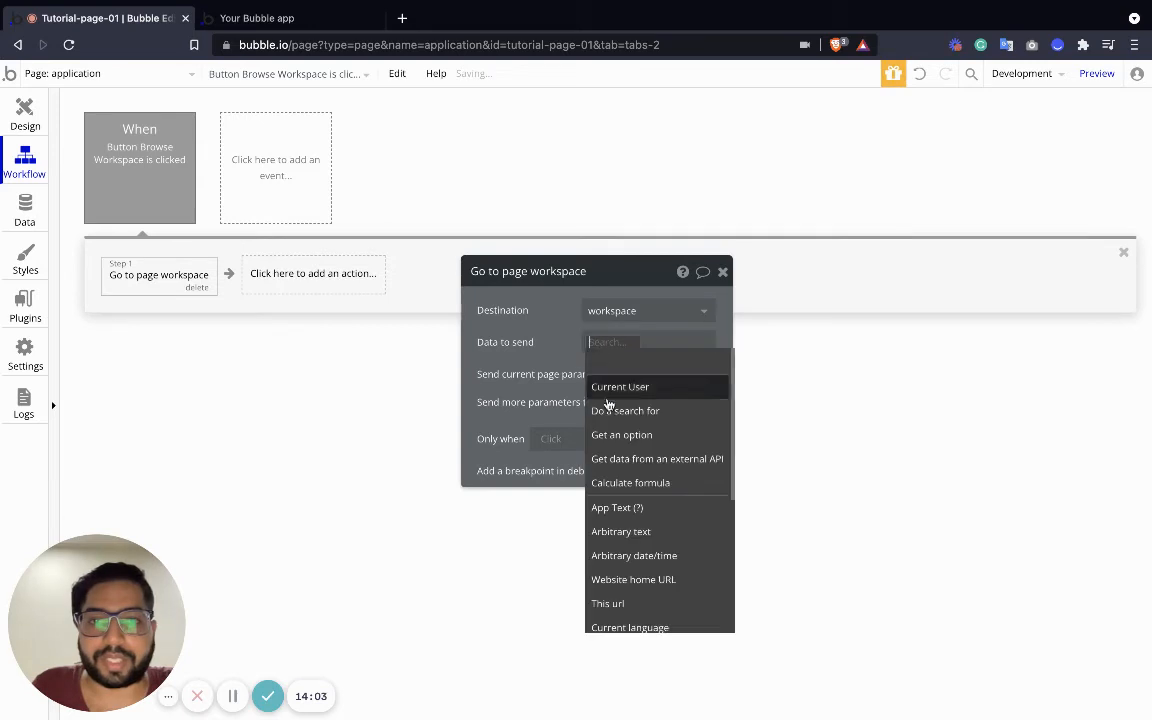
left_click(615, 388)
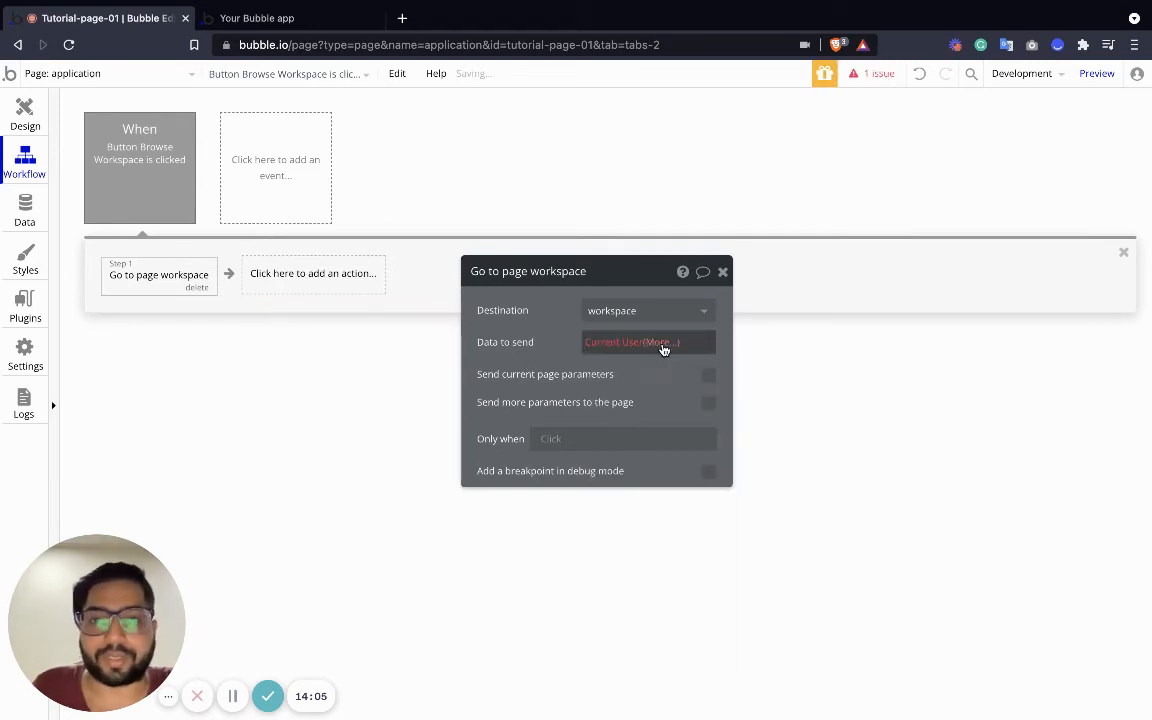
left_click(663, 349)
key("BackSpace")
left_click(540, 337)
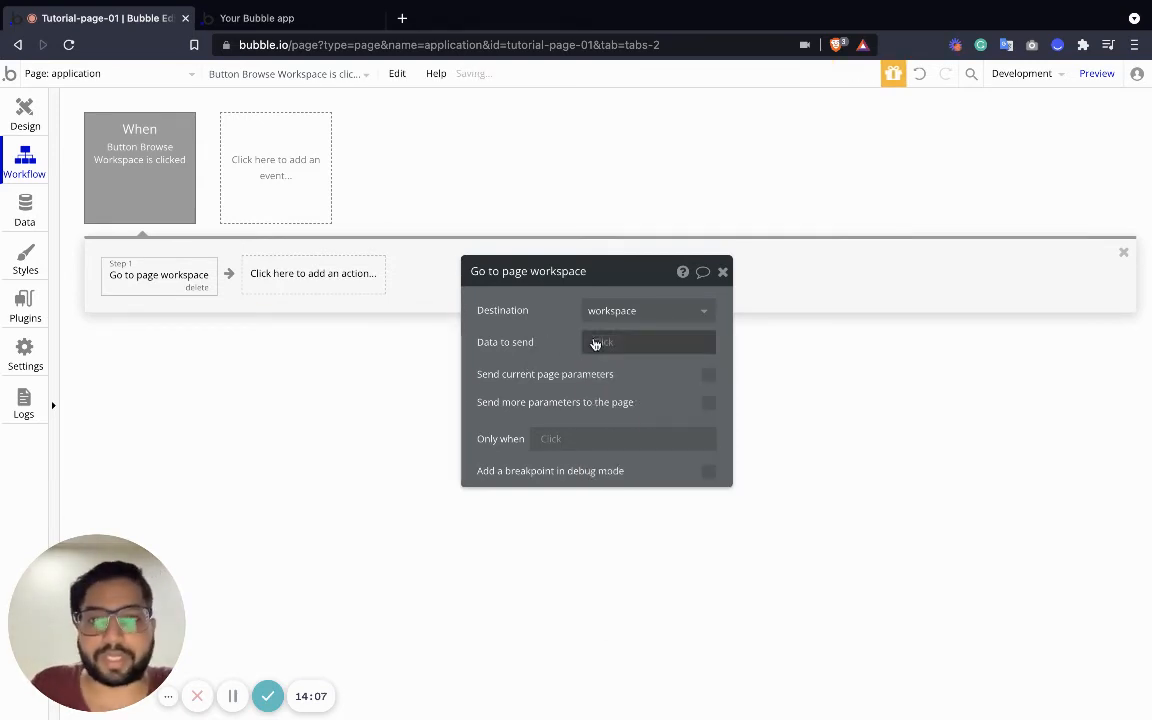
left_click(723, 273)
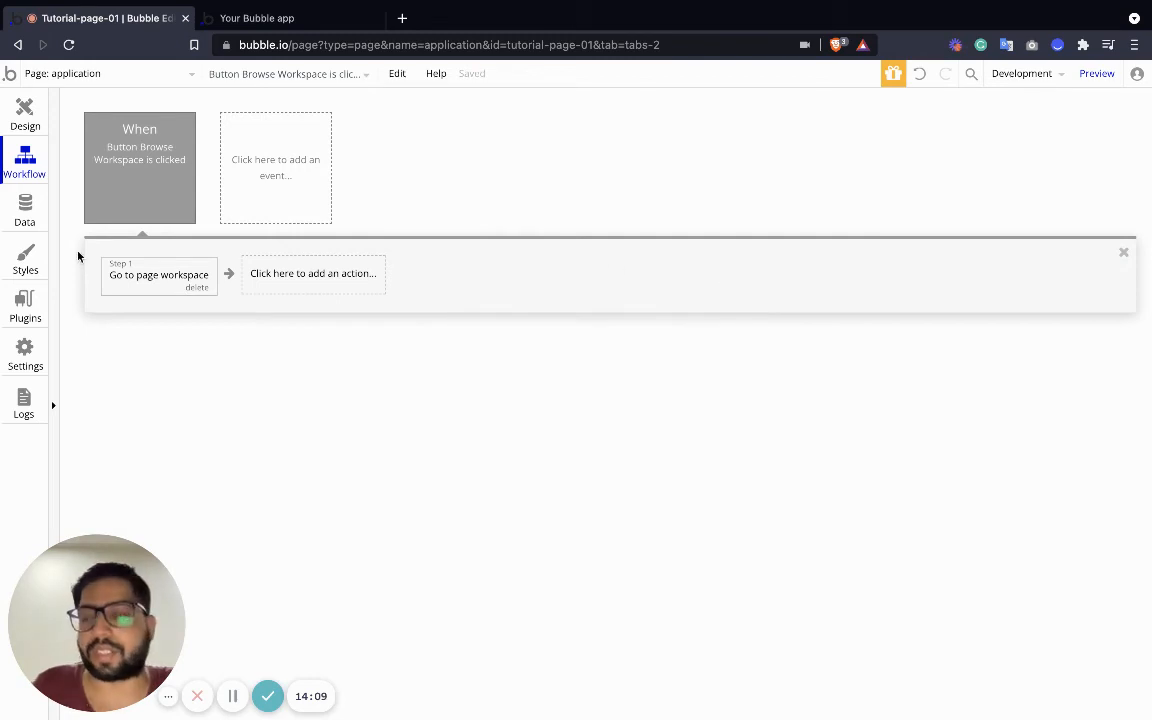
left_click(21, 135)
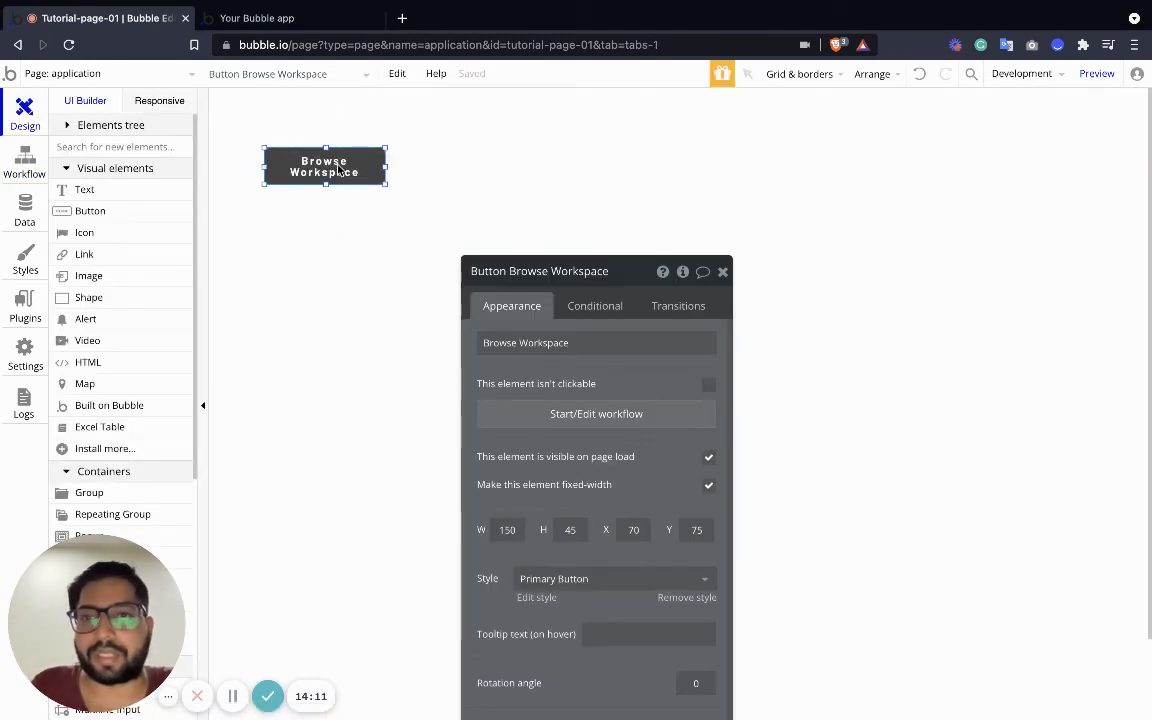
Set the application page's Type of content to Workspace, then switch to the workspace page
left_click(338, 176)
double_click(338, 176)
left_click(550, 147)
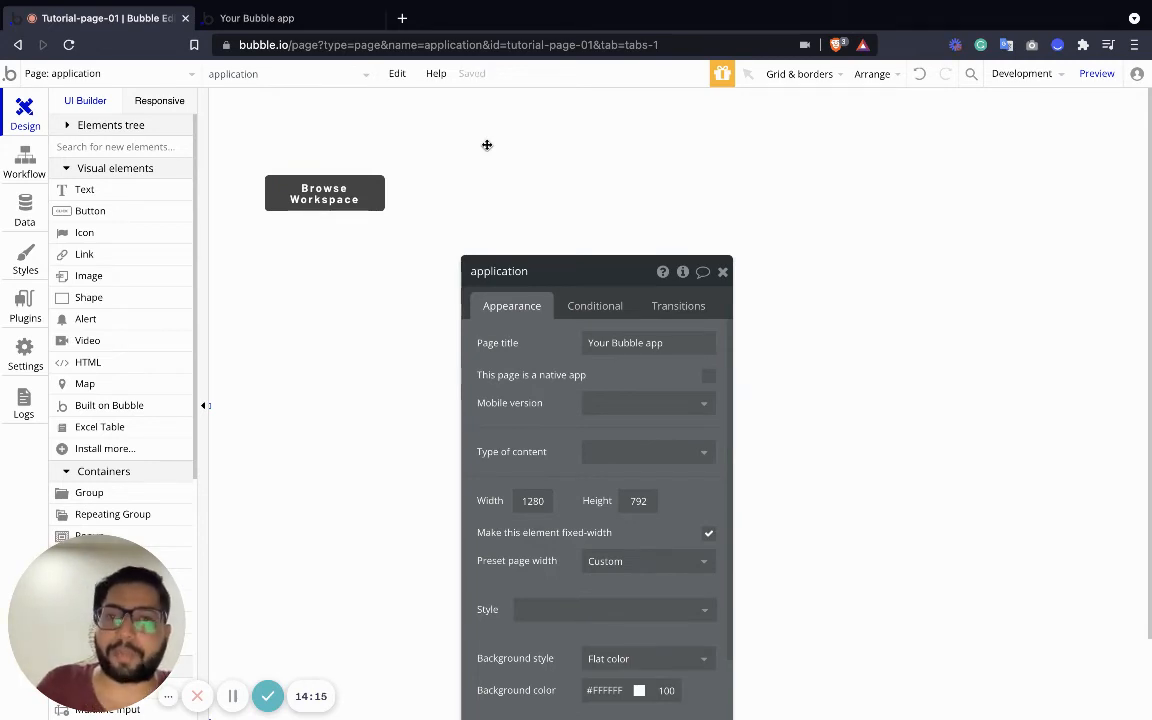
left_click(640, 452)
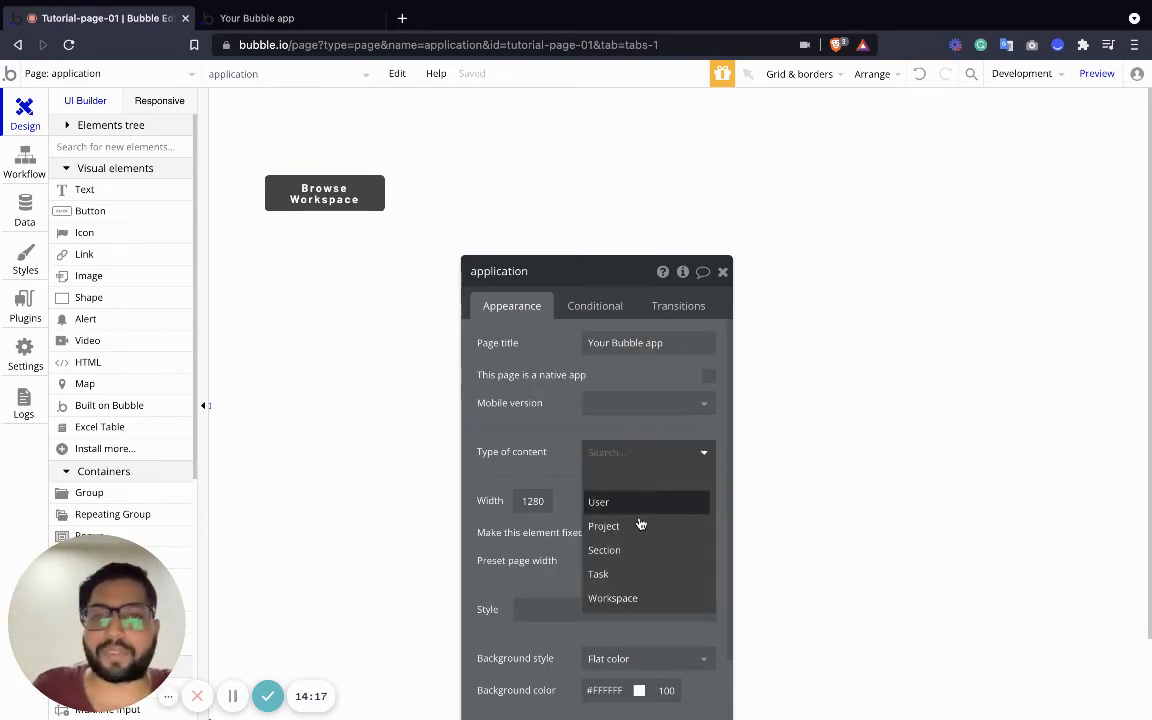
left_click(641, 600)
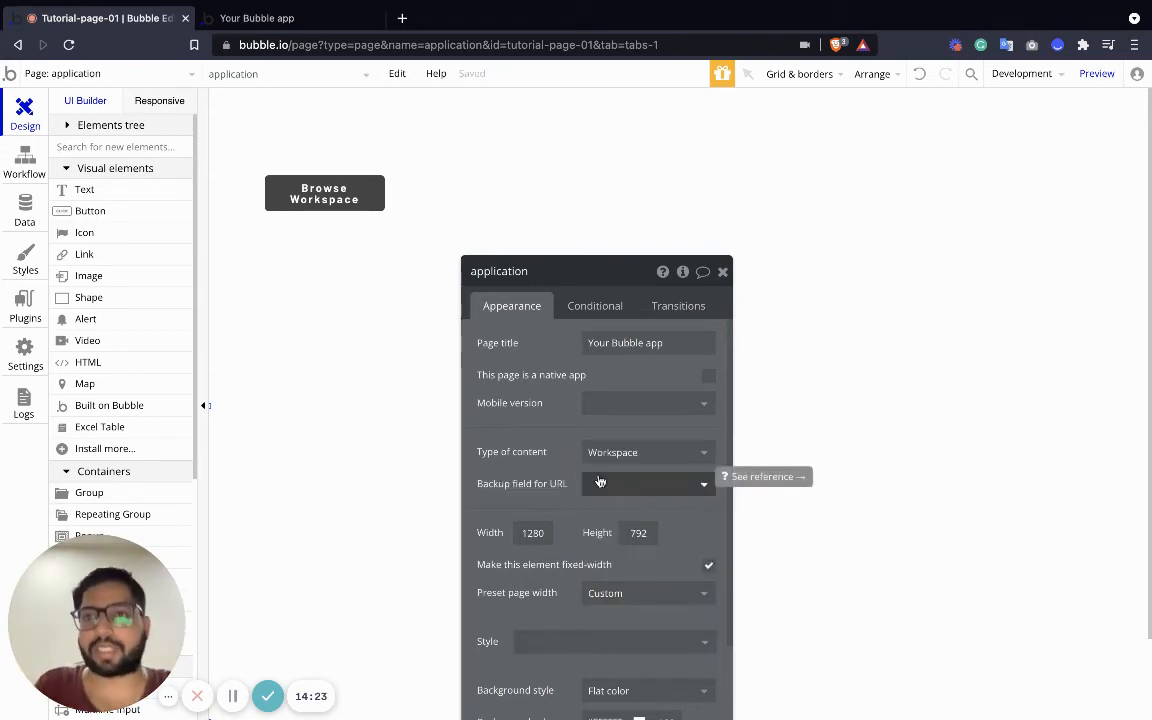
left_click(108, 72)
left_click(116, 147)
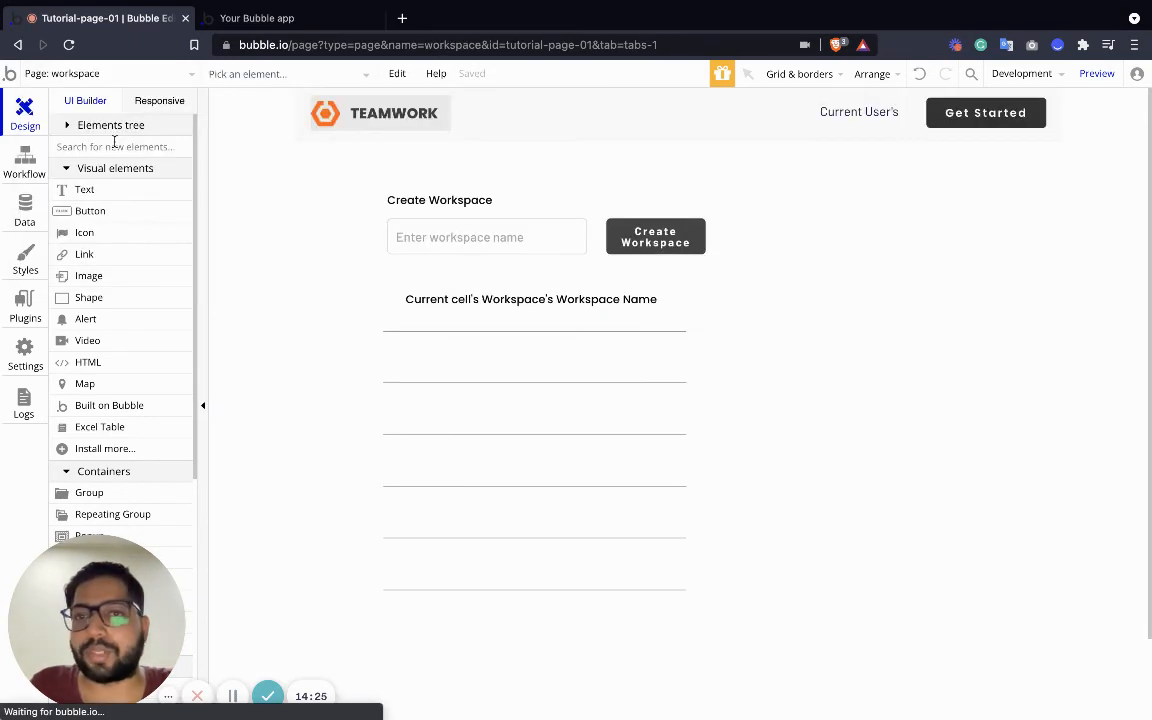
Make clicking the workspace name go to application, sending Current cell's Workspace
left_click(510, 288)
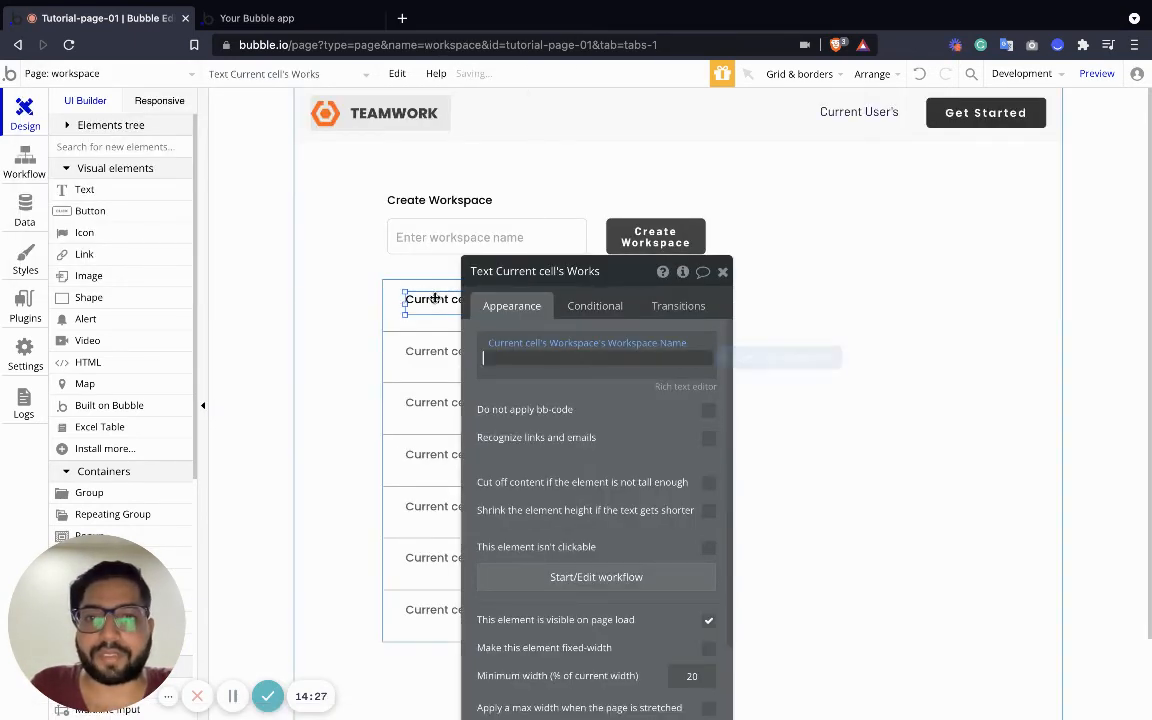
left_click(550, 577)
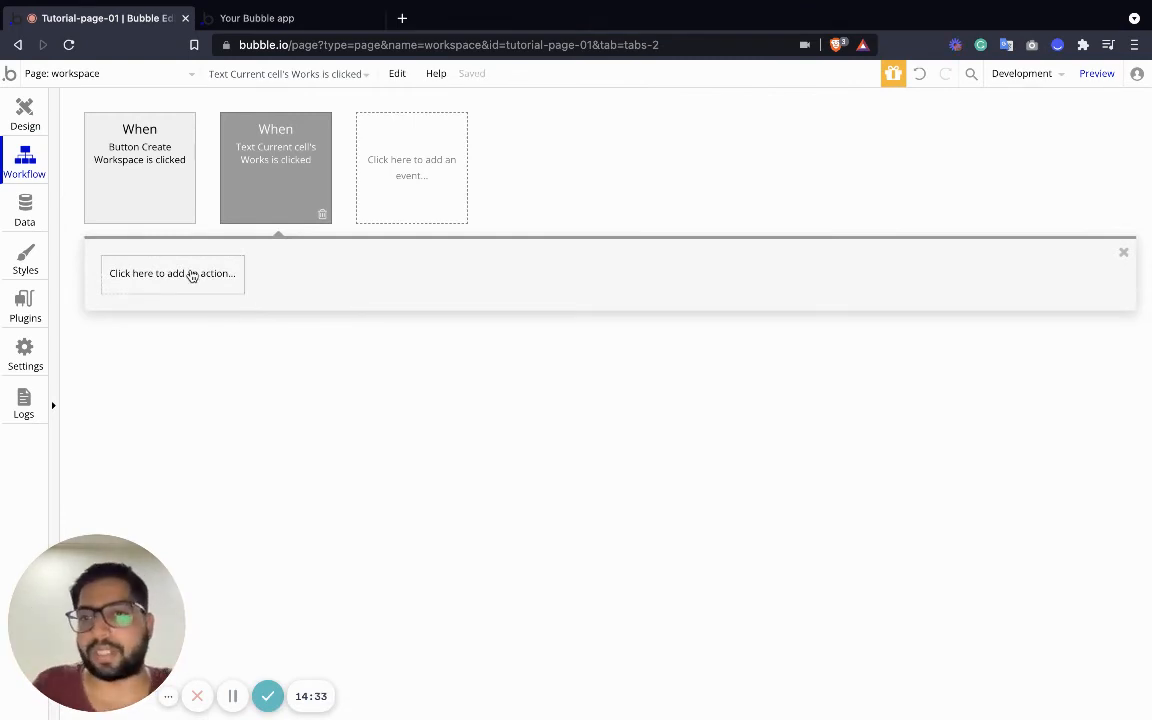
left_click(191, 276)
mouse_move(158, 370)
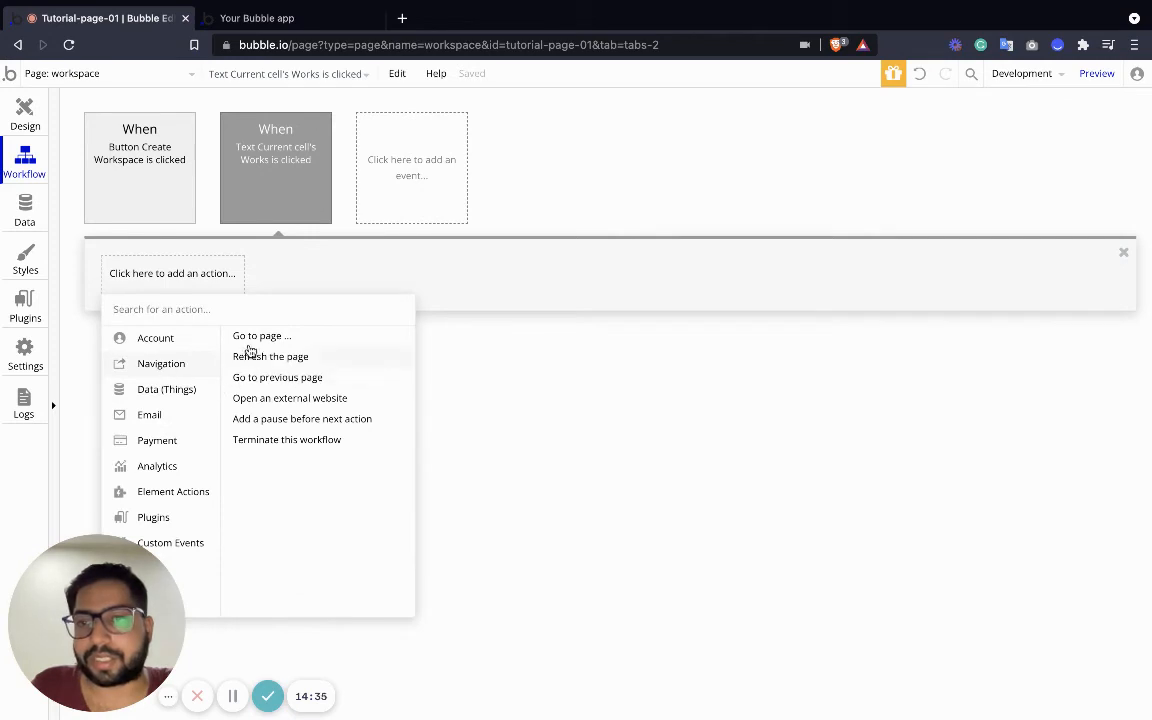
left_click(252, 336)
left_click(651, 307)
left_click(629, 360)
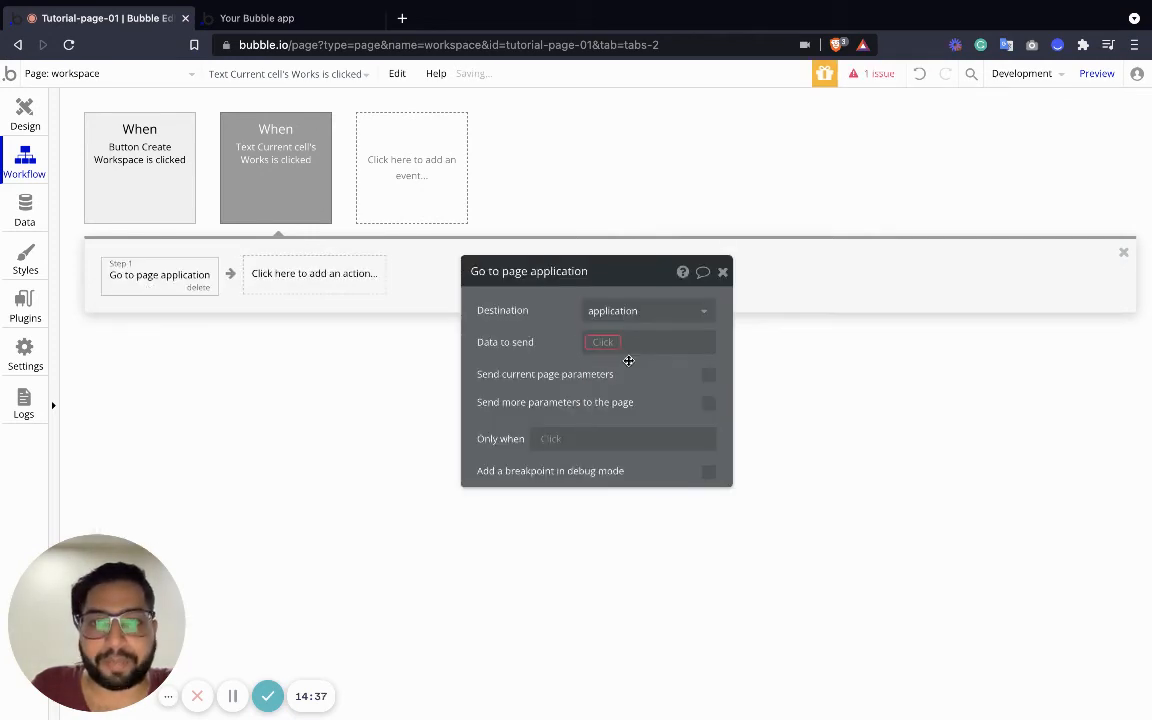
left_click(606, 341)
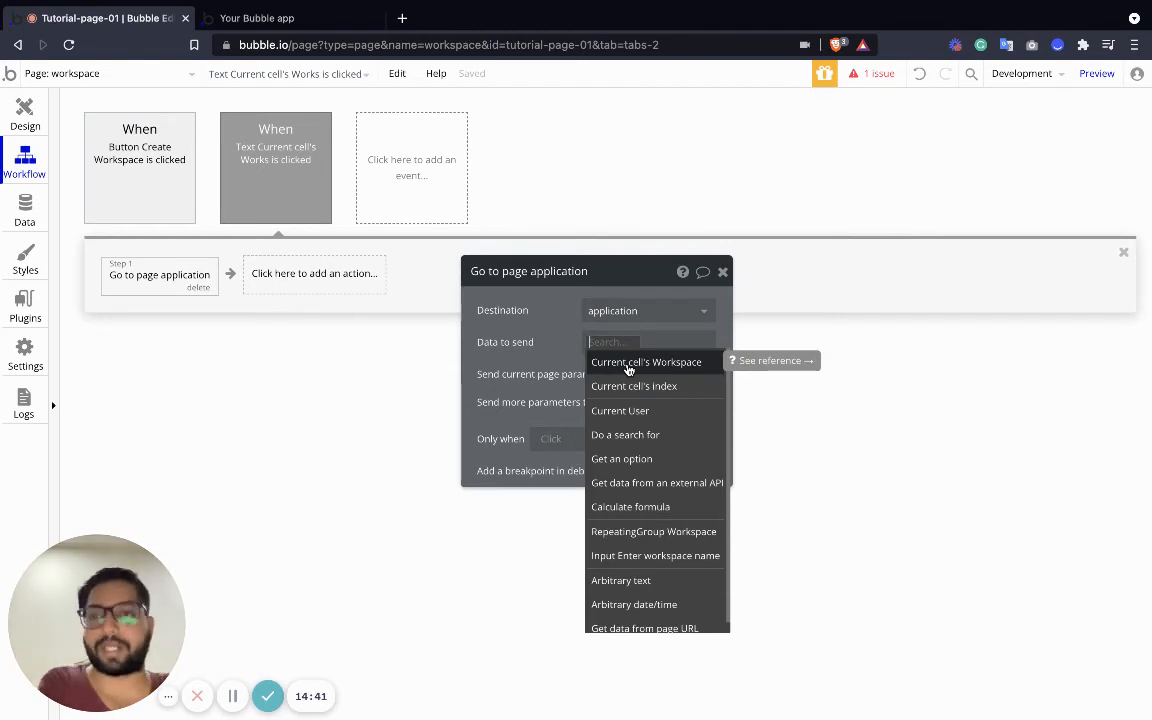
left_click(628, 369)
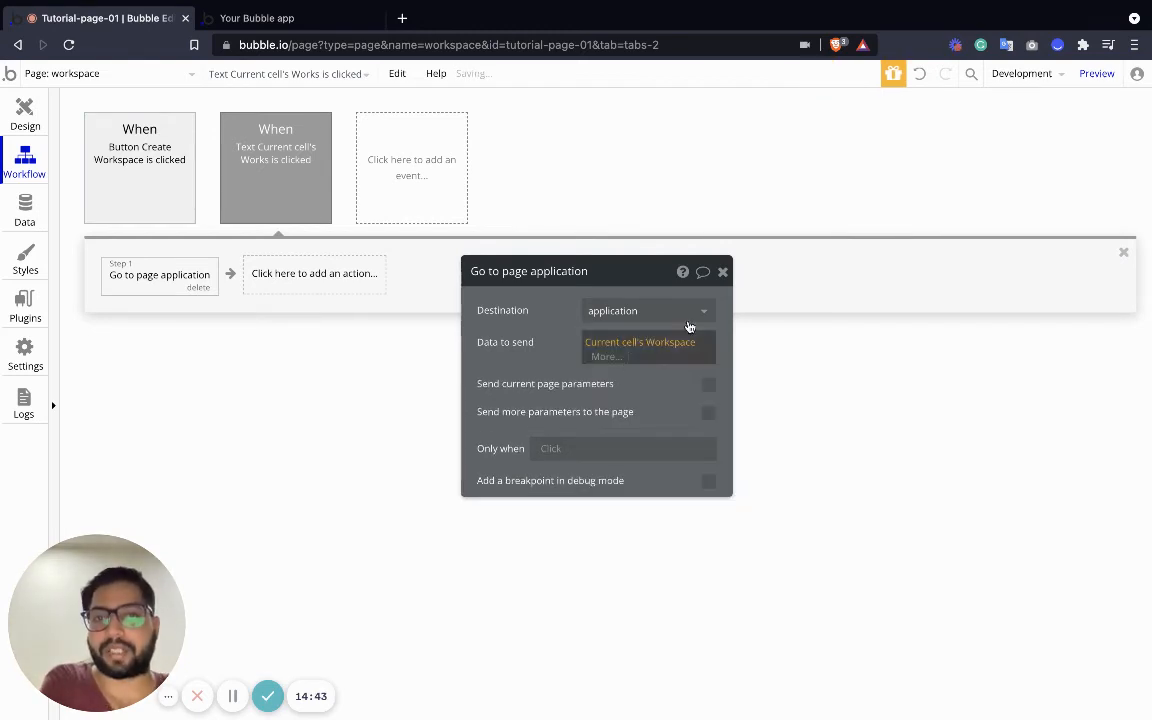
Switch to the application page and move the Browse Workspace button higher
left_click(24, 112)
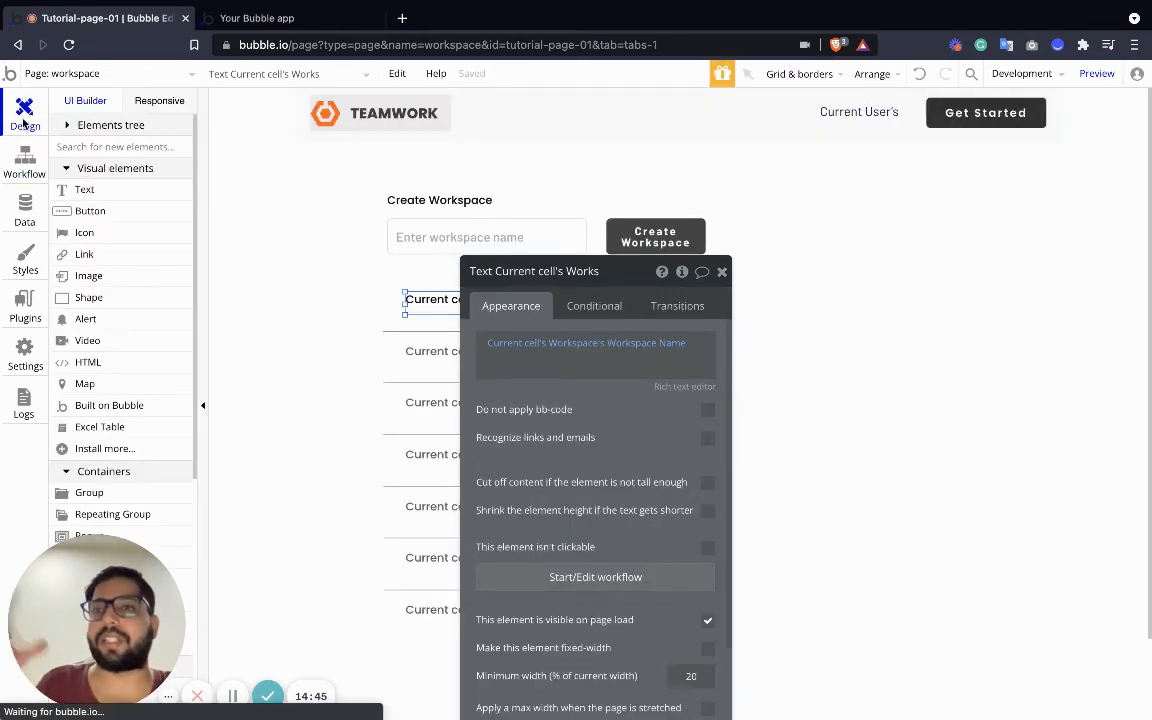
left_click(187, 76)
left_click(264, 128)
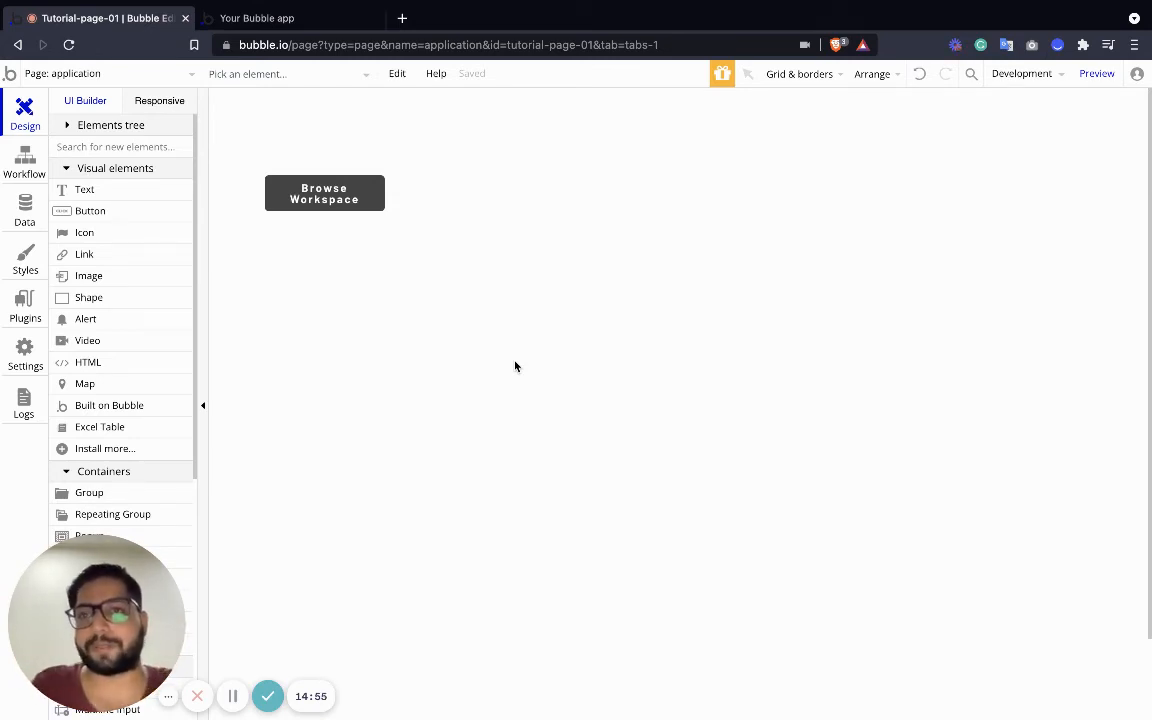
left_click_drag(325, 197, 331, 163)
Align the Browse Workspace button to the top-left at X 62, Y 60
left_click(429, 282)
left_click(702, 273)
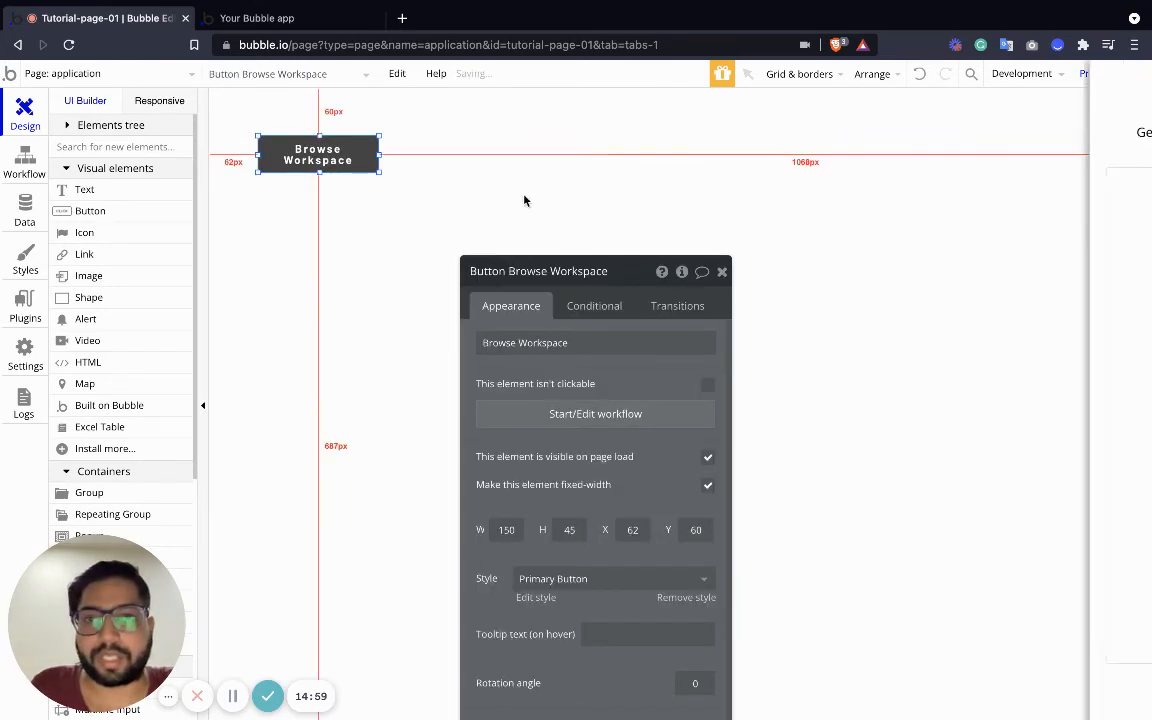
left_click(722, 272)
left_click(1023, 689)
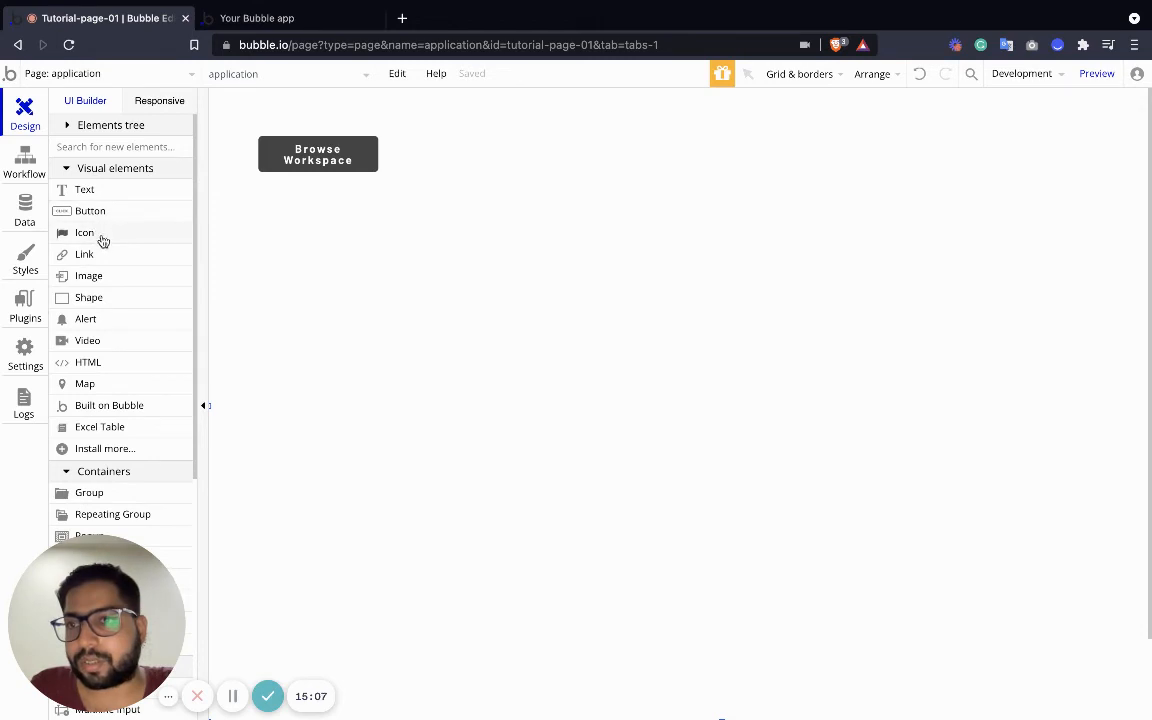
Add a text reading Projects below the button, resized to 179×25
left_click_drag(90, 195, 288, 230)
key("Escape")
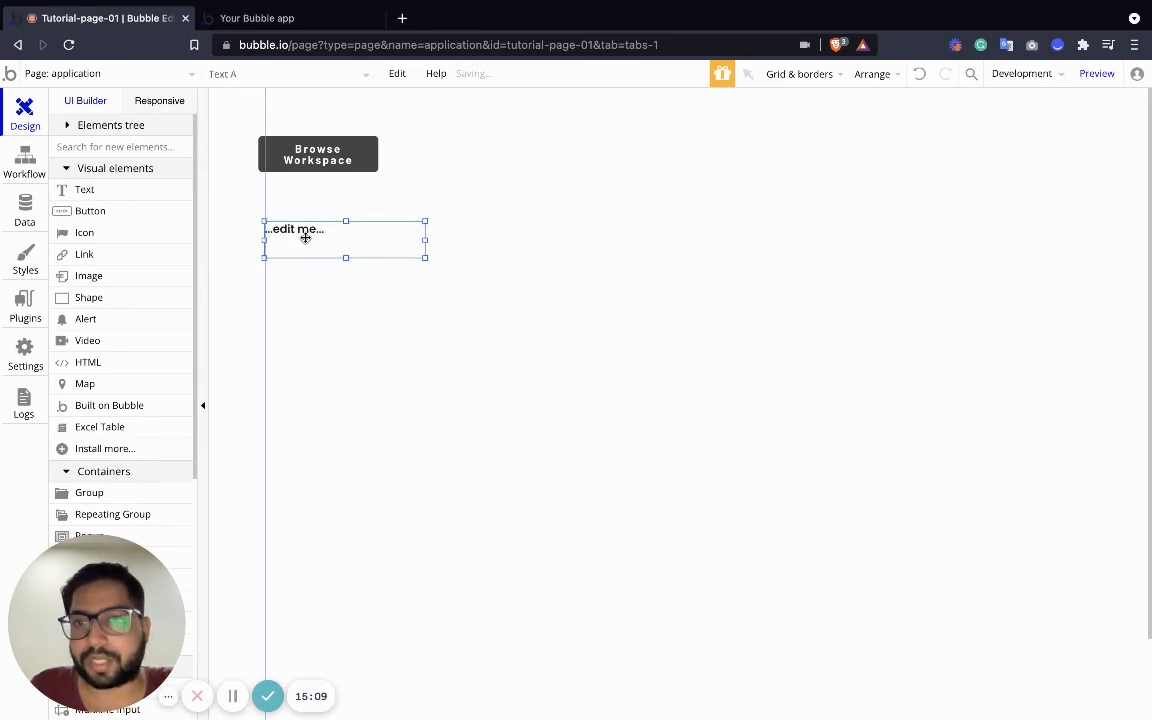
double_click(297, 243)
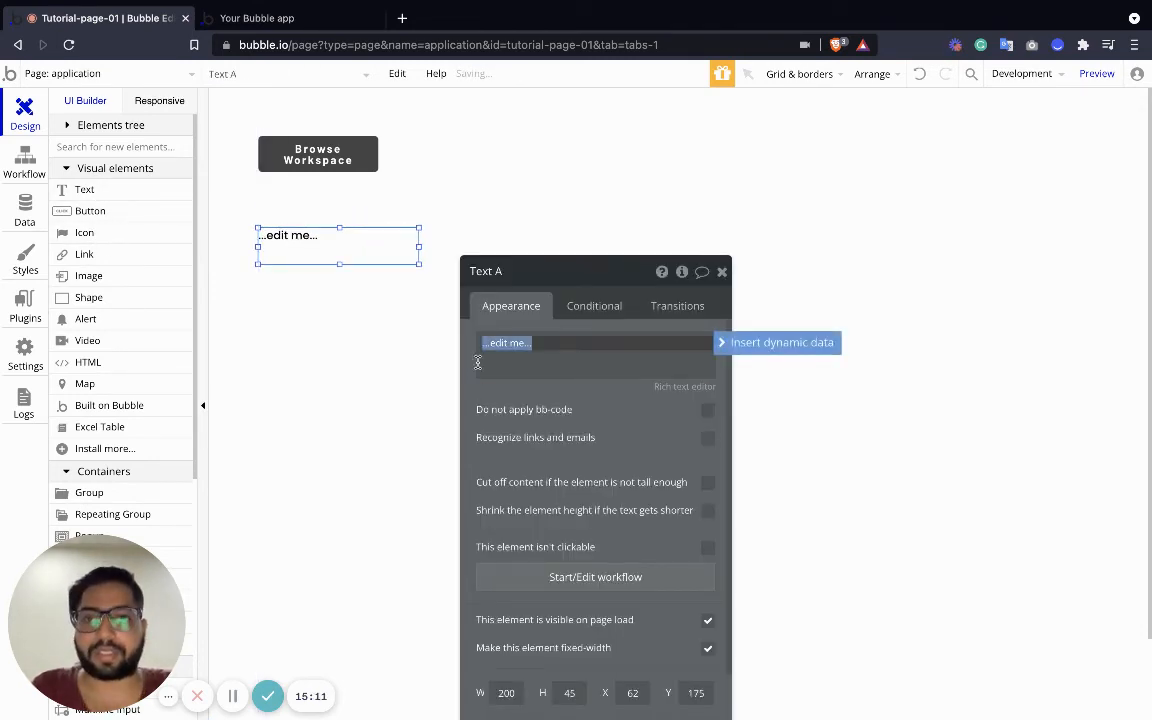
type("Projects")
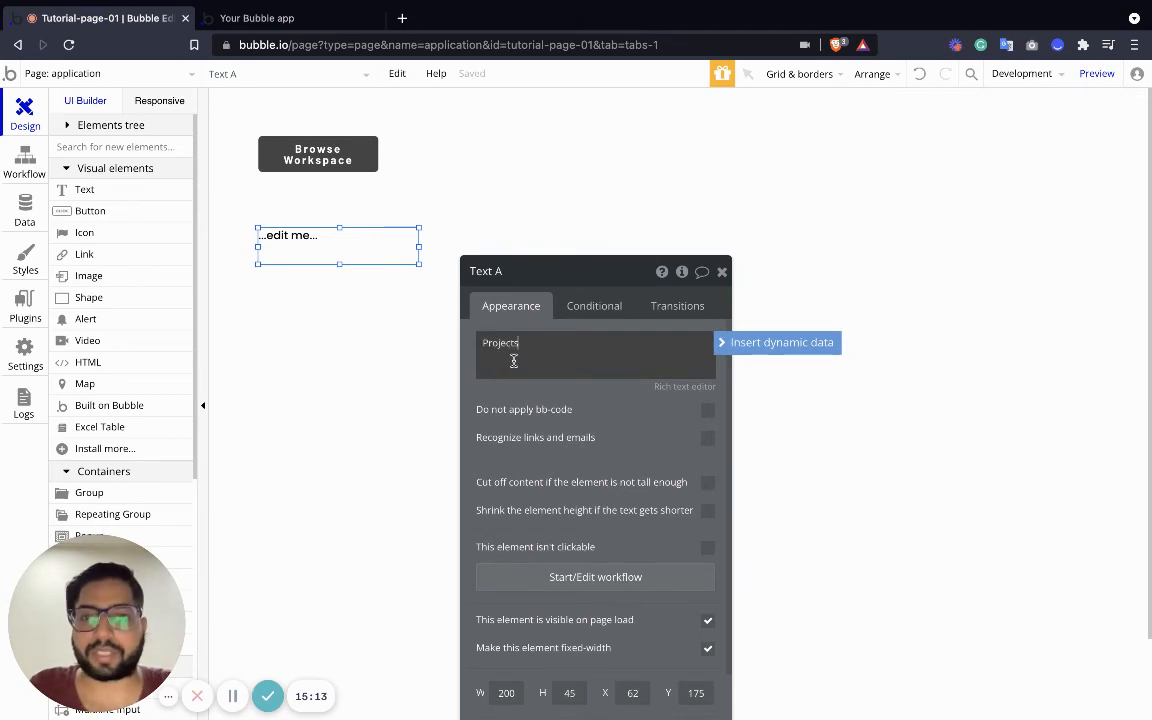
left_click(427, 355)
left_click(417, 260)
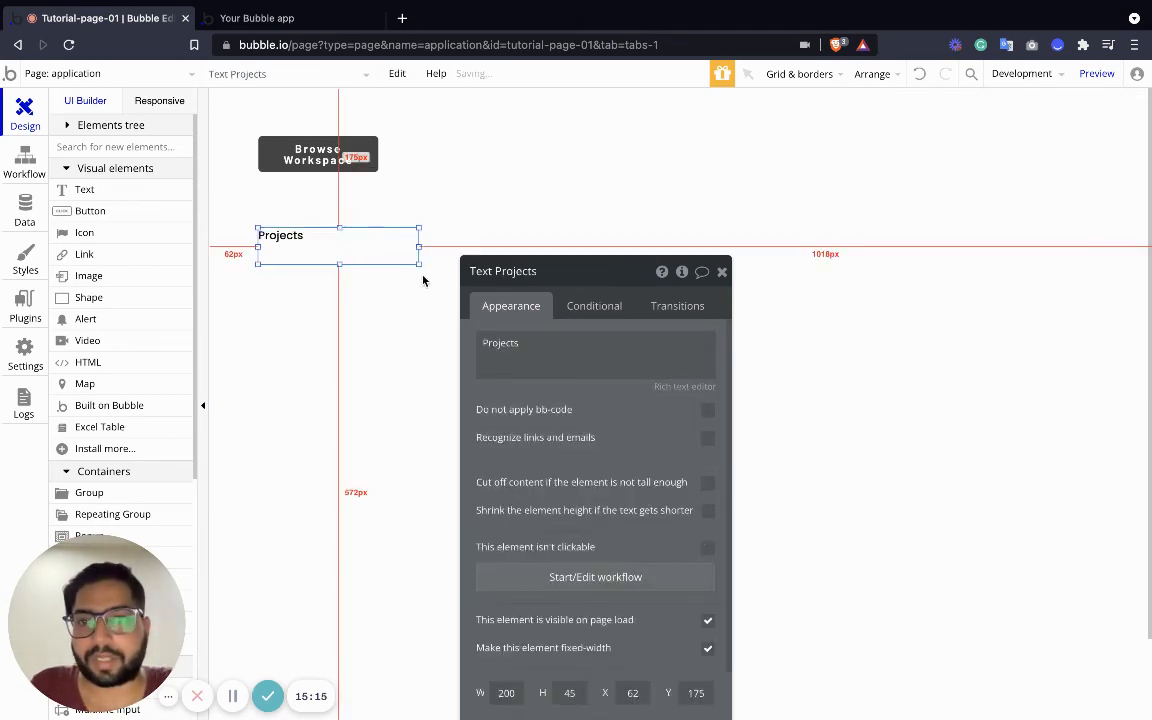
left_click_drag(419, 265, 401, 248)
scroll(137, 376, "down", 5)
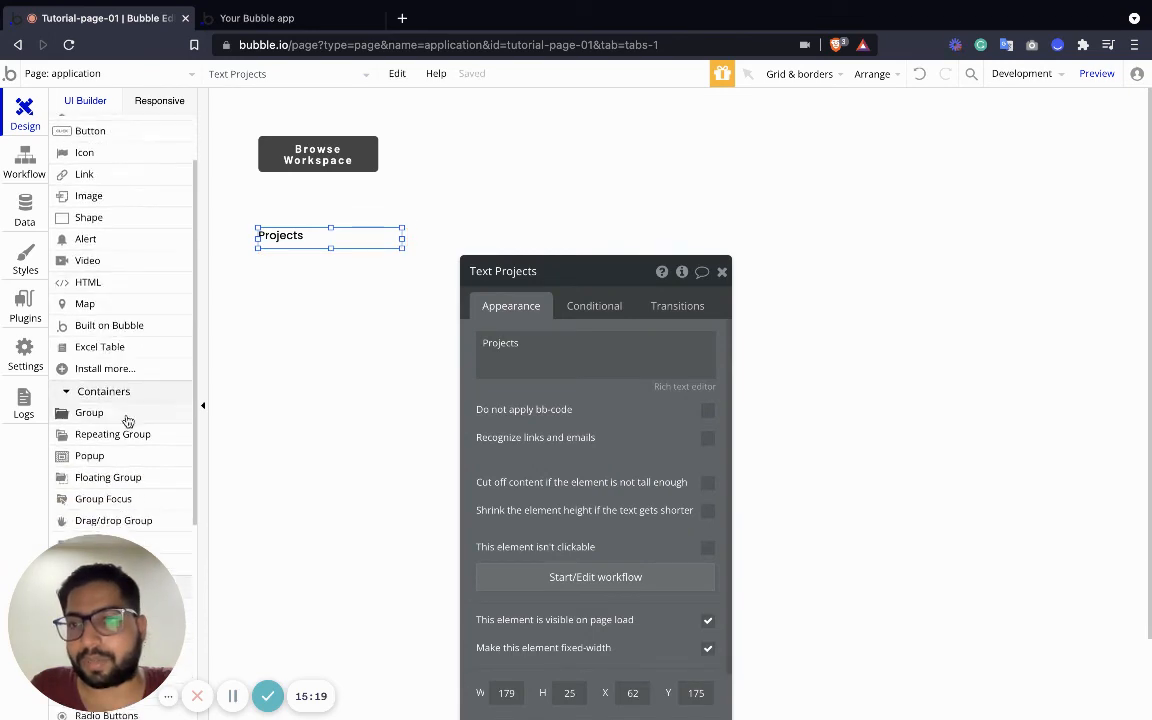
Add an input under Projects with a button beside it; give the input height 45 and placeholder 'Enter Project Name'
left_click_drag(80, 431, 311, 278)
left_click_drag(450, 296, 386, 288)
left_click(289, 237)
left_click(298, 259)
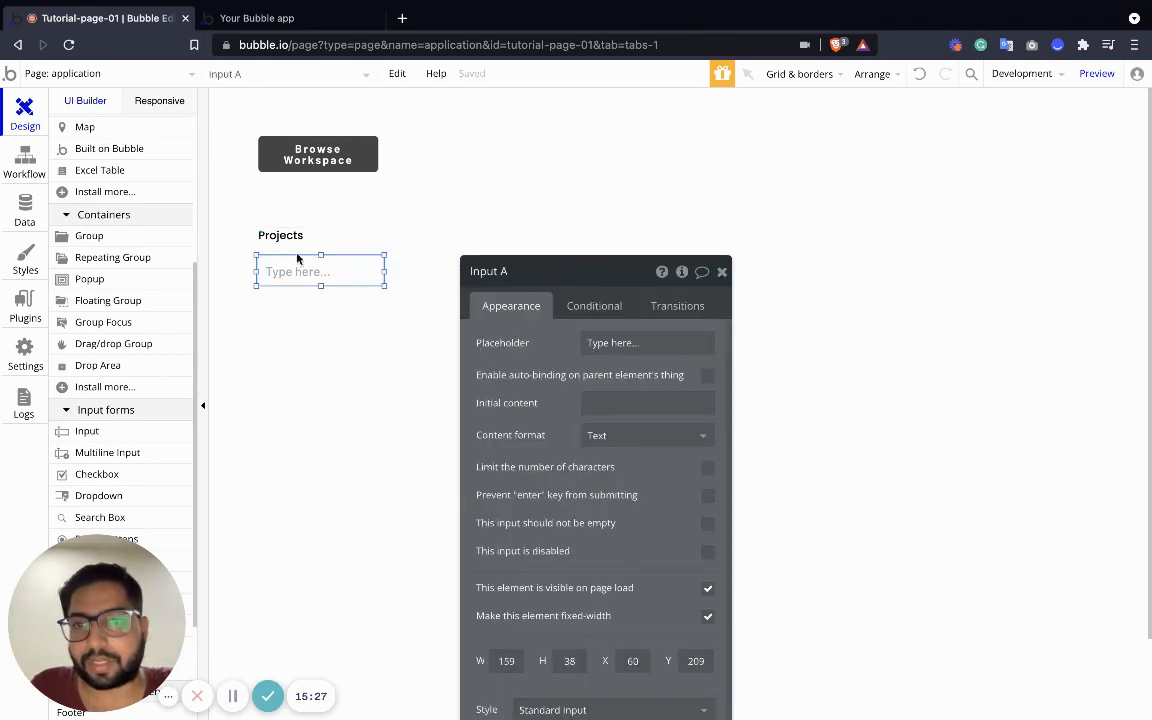
scroll(100, 200, "up", 5)
left_click_drag(88, 210, 424, 272)
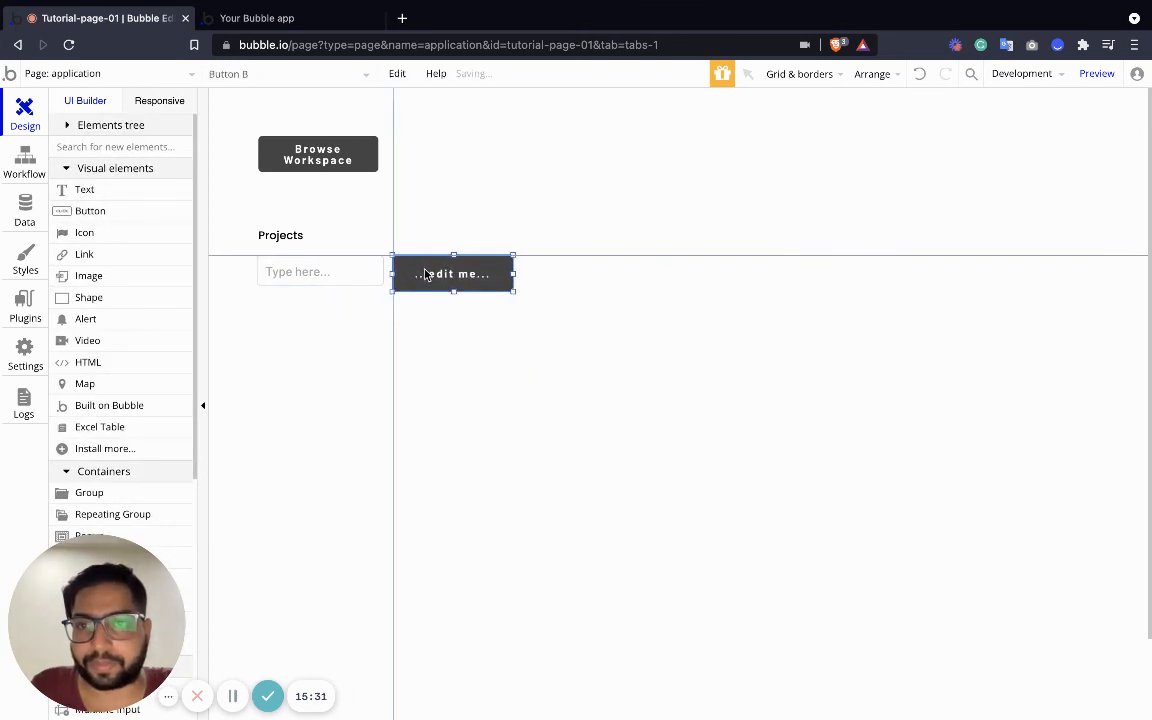
left_click(372, 281)
left_click_drag(320, 285, 322, 292)
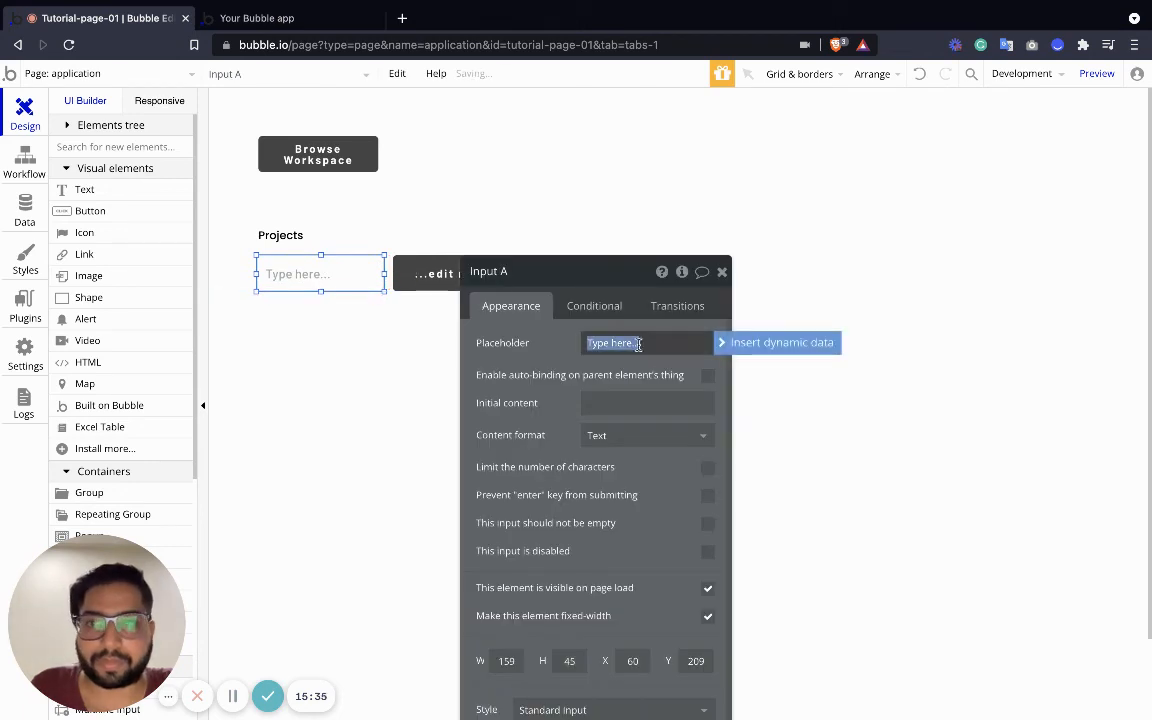
type("Enter Project Name")
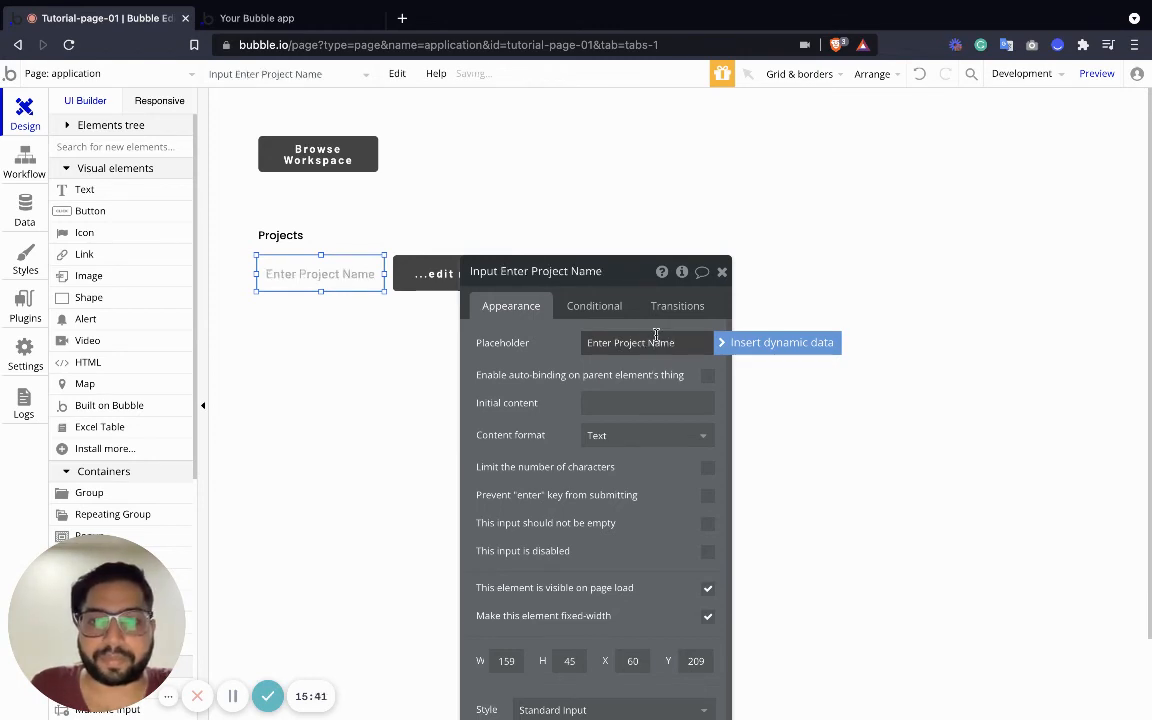
Set the button's label to 'Create Project'
left_click(430, 281)
left_click(529, 343)
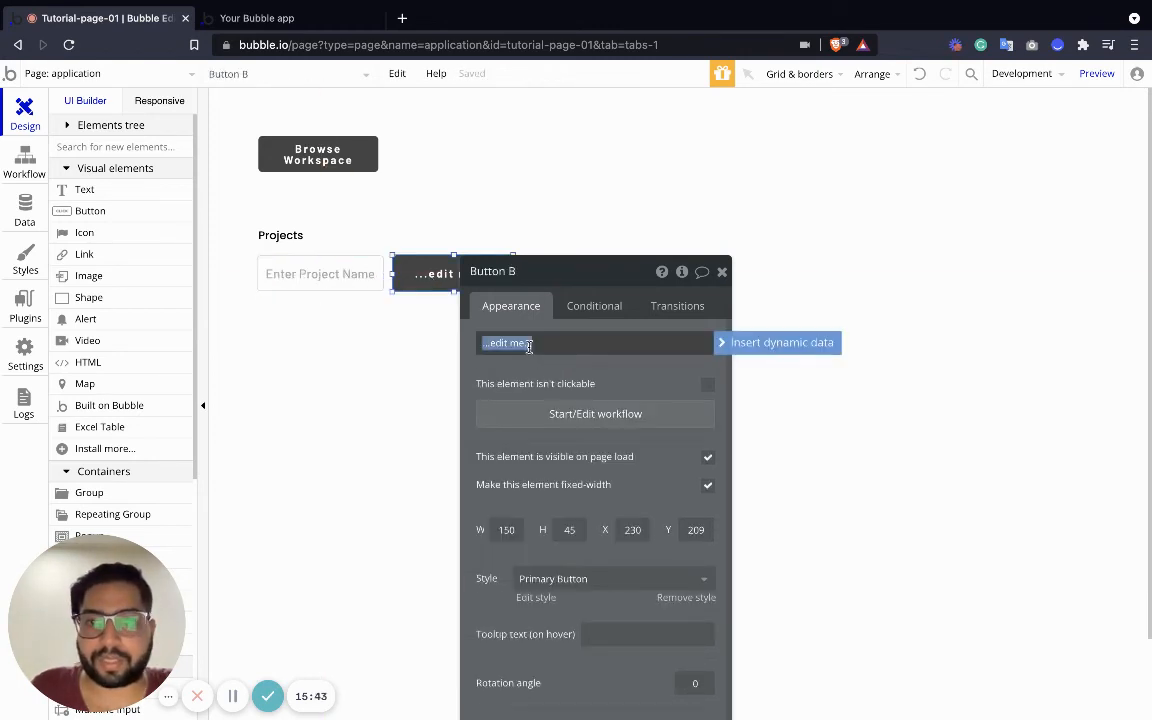
type("Create Project")
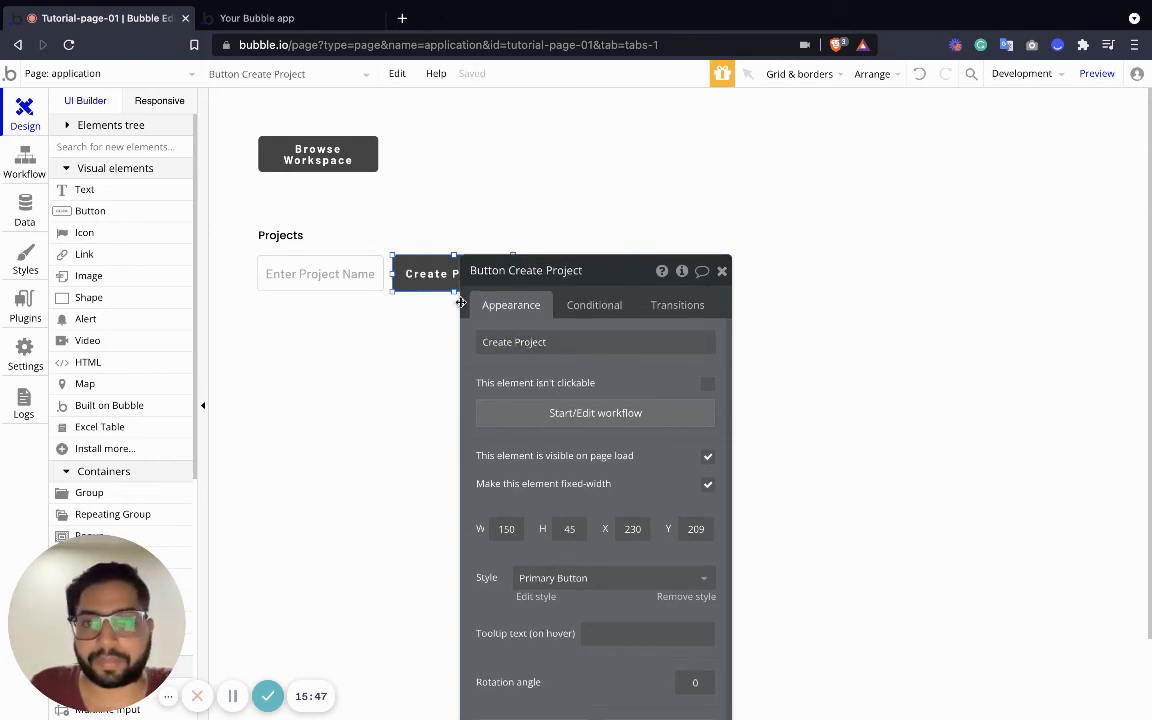
left_click(722, 271)
left_click(288, 275)
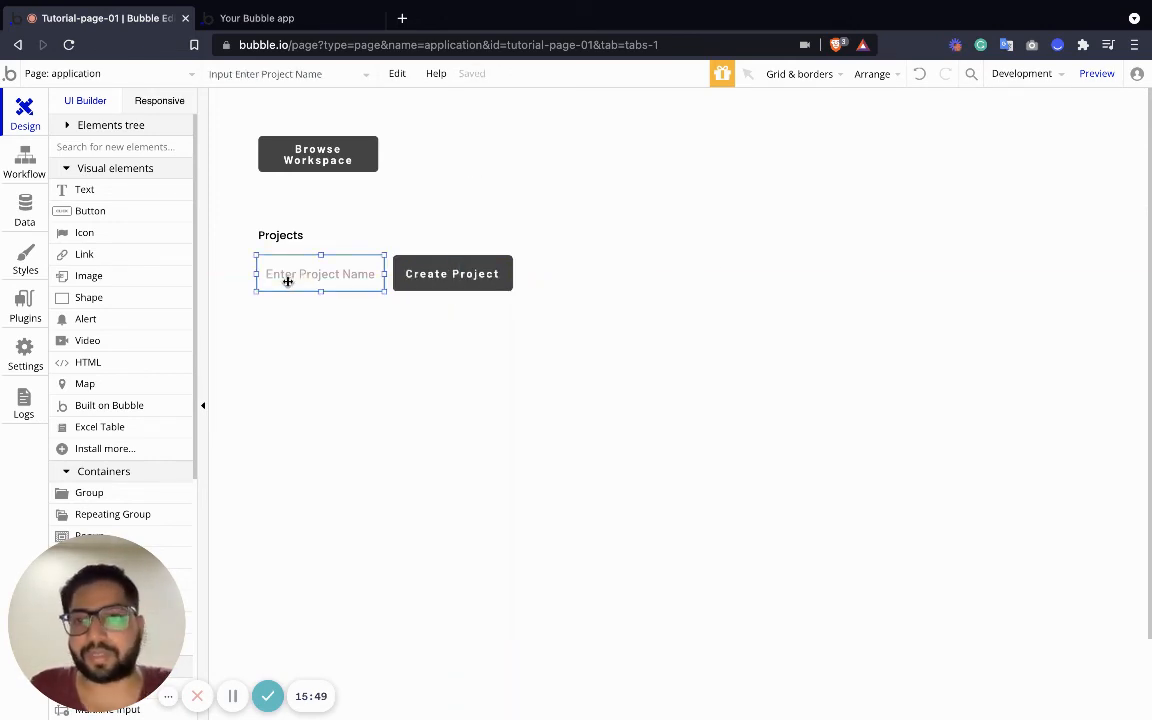
left_click(437, 286)
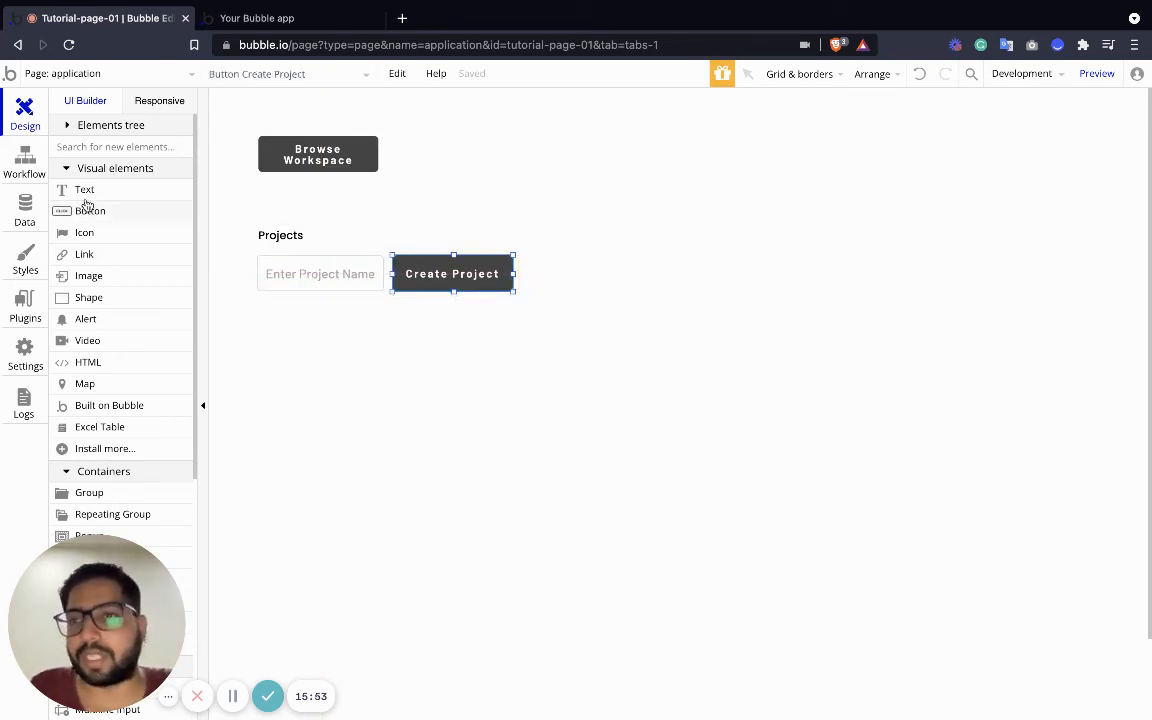
scroll(126, 330, "down", 3)
left_click(113, 344)
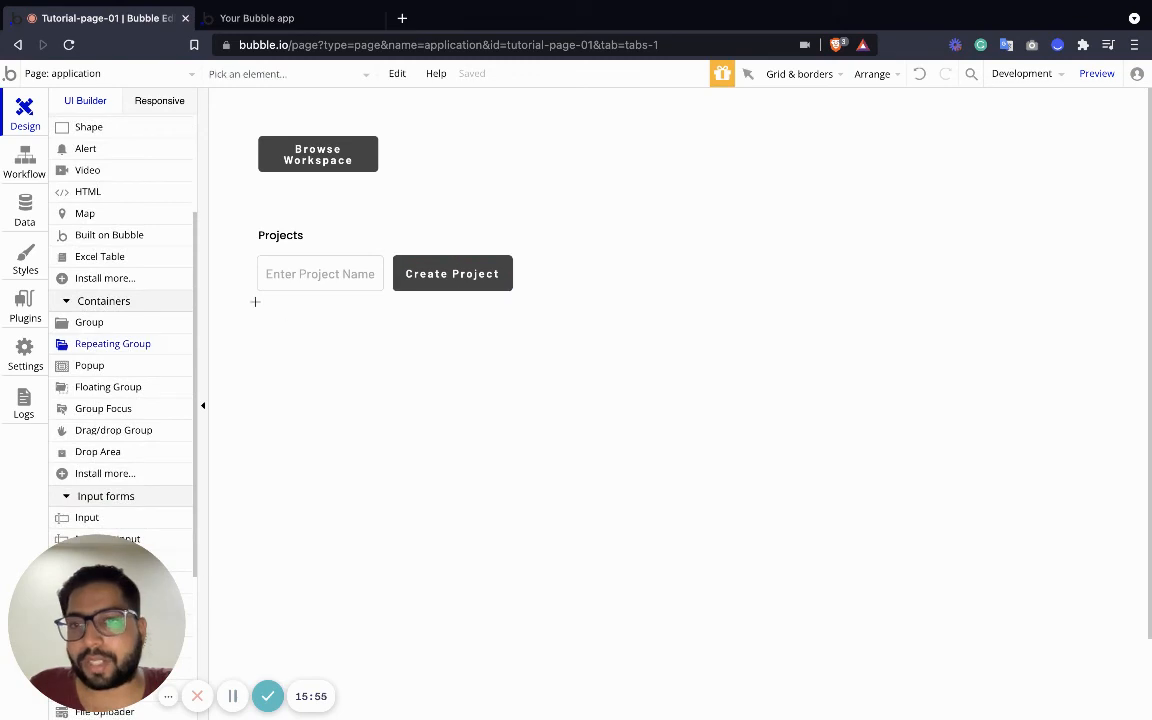
Draw a repeating group of type Project, sourced from a search for Projects
left_click_drag(318, 432, 504, 654)
left_click(625, 342)
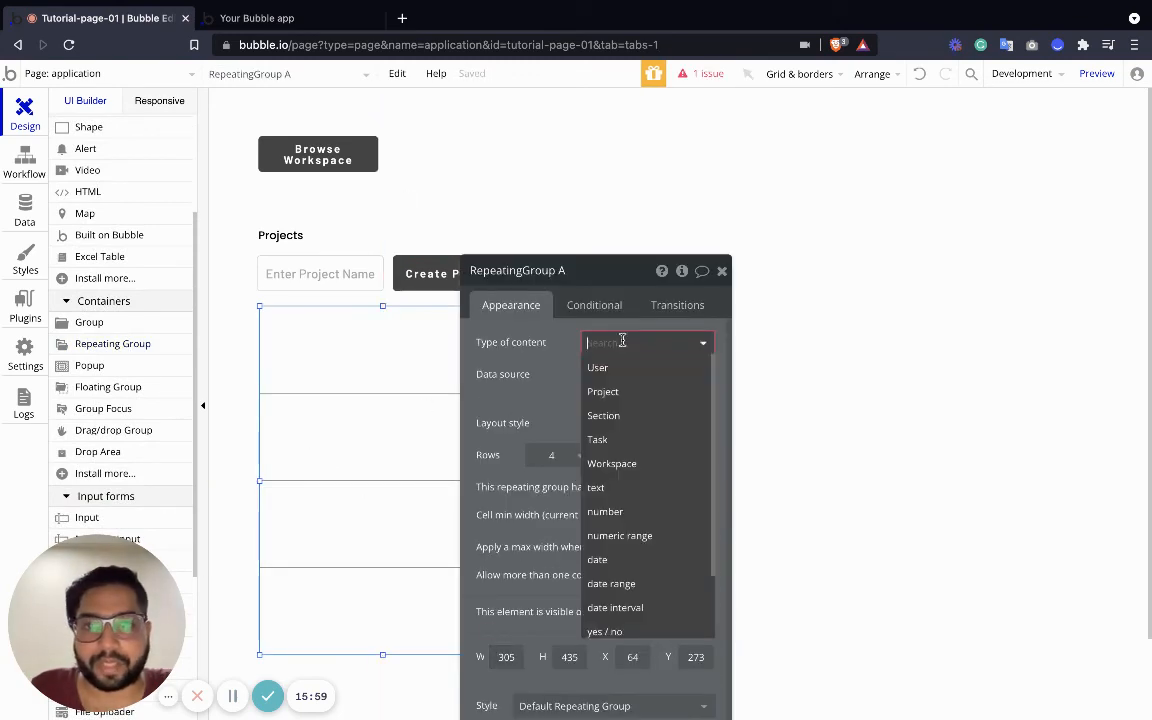
left_click(622, 392)
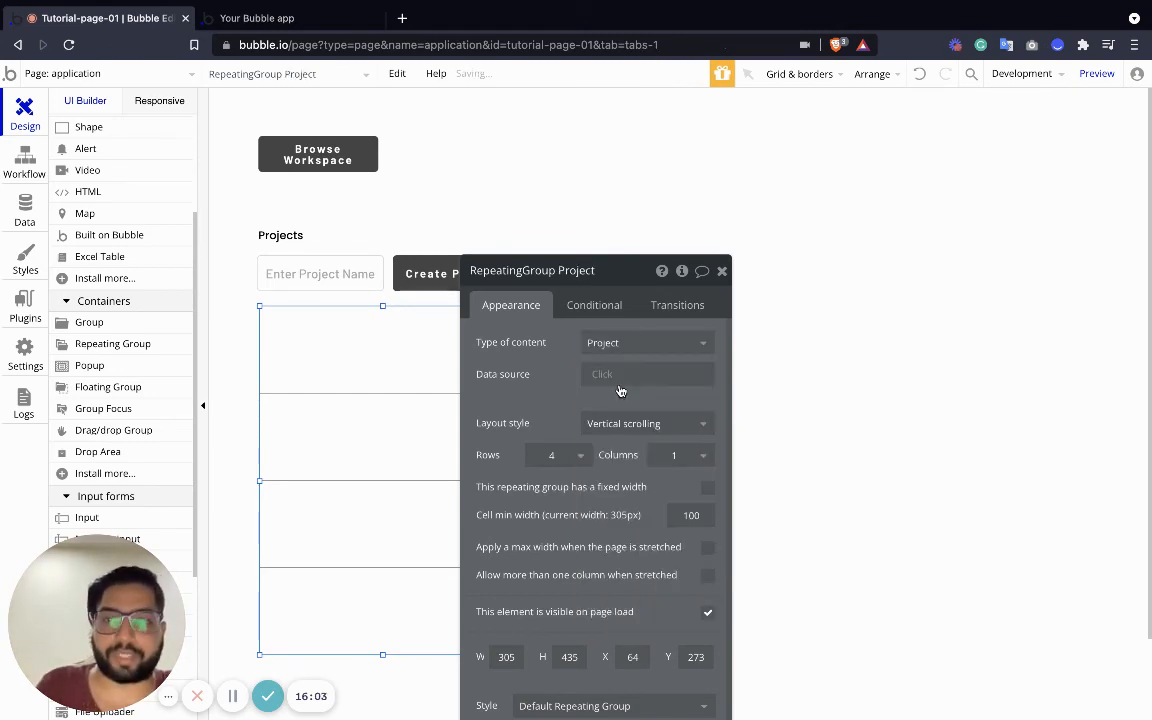
left_click(620, 376)
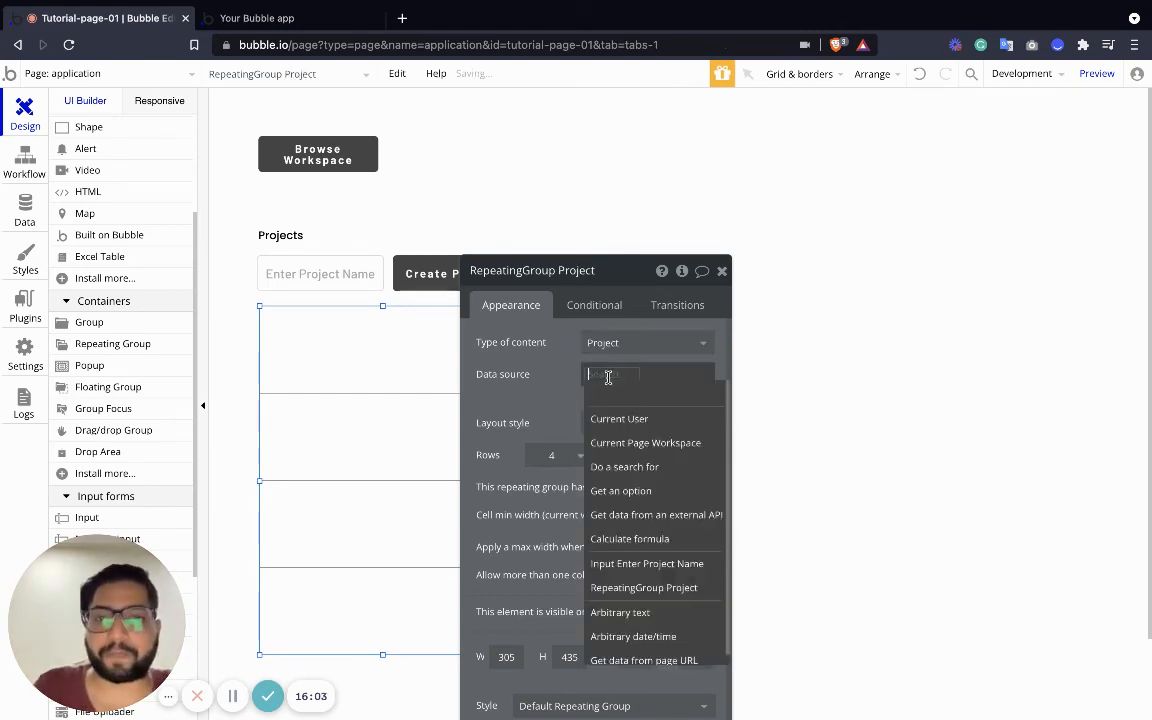
left_click(625, 467)
left_click(357, 307)
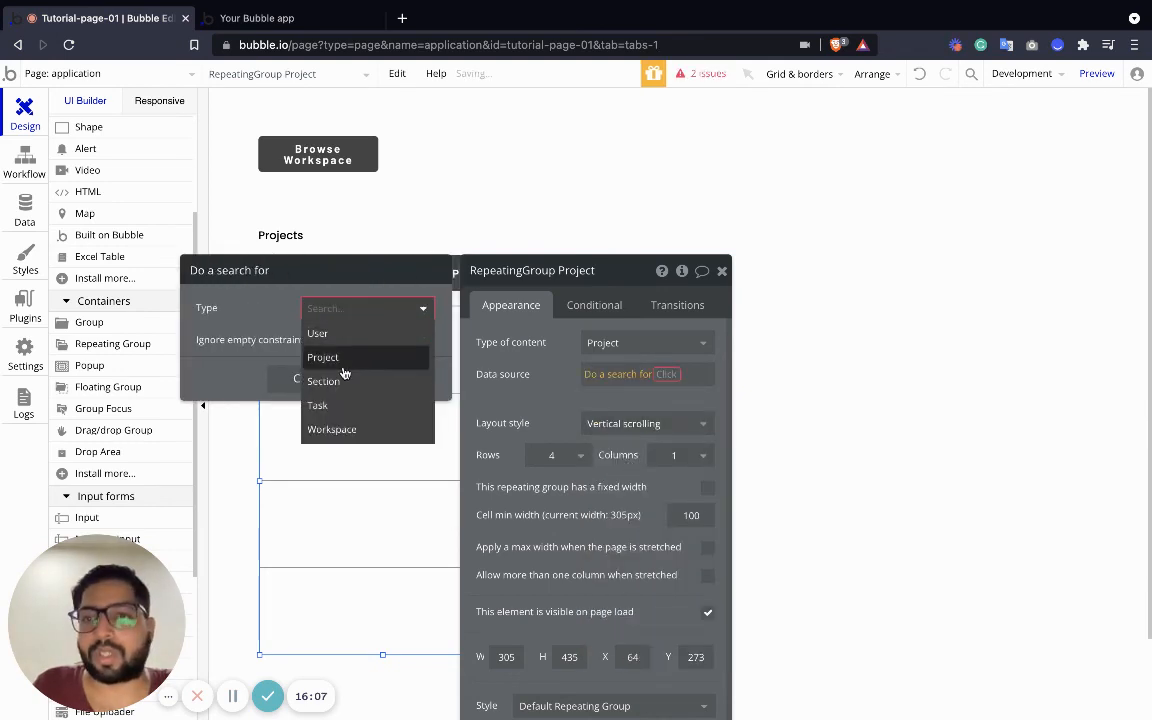
left_click(342, 362)
Constrain the search so Project Workspace equals Current Page Workspace
left_click(337, 352)
left_click(290, 348)
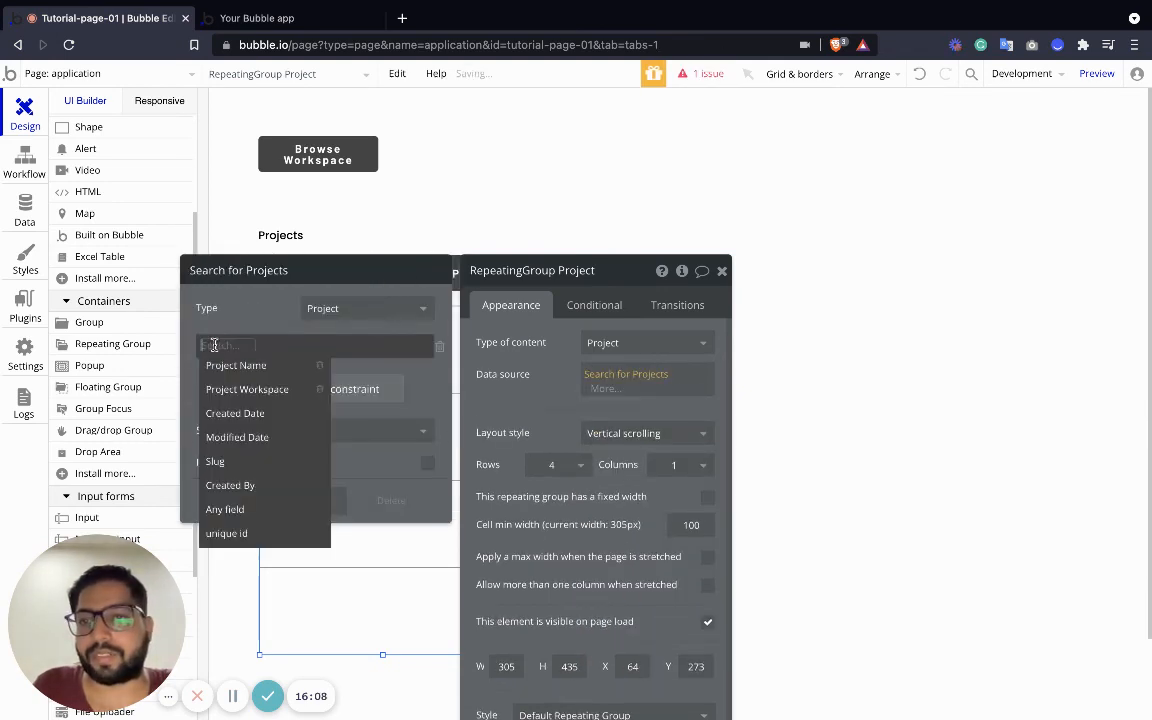
left_click(250, 389)
left_click(295, 346)
left_click(298, 357)
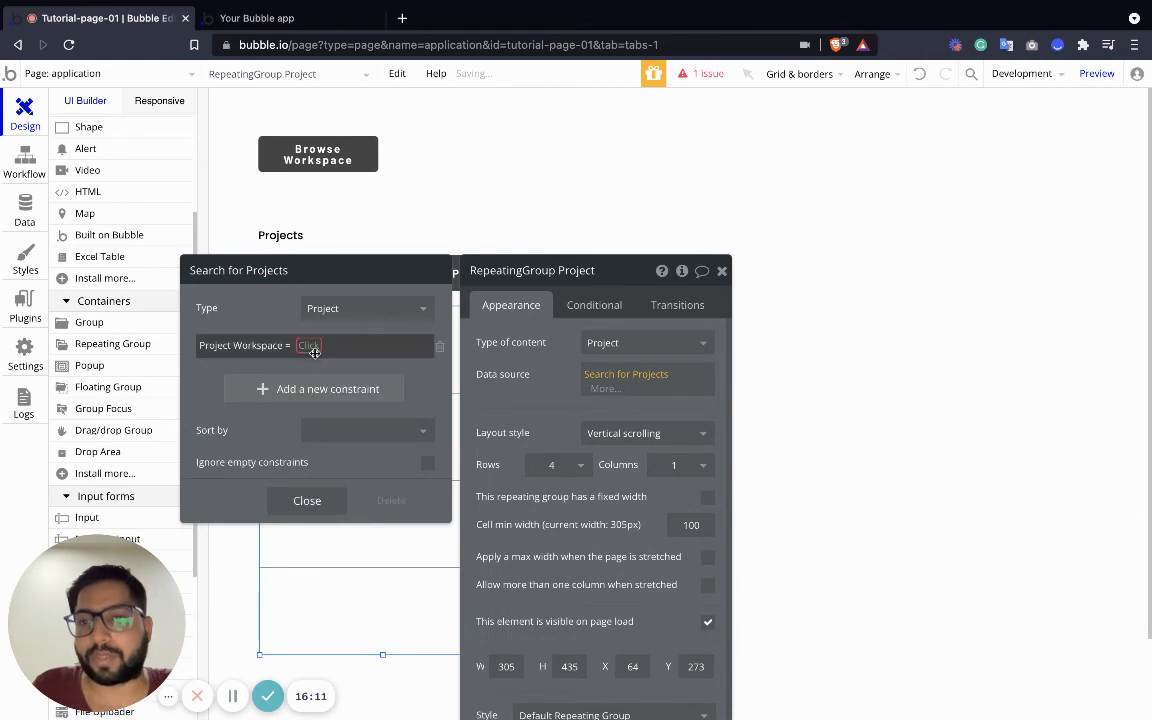
left_click(315, 347)
left_click(357, 390)
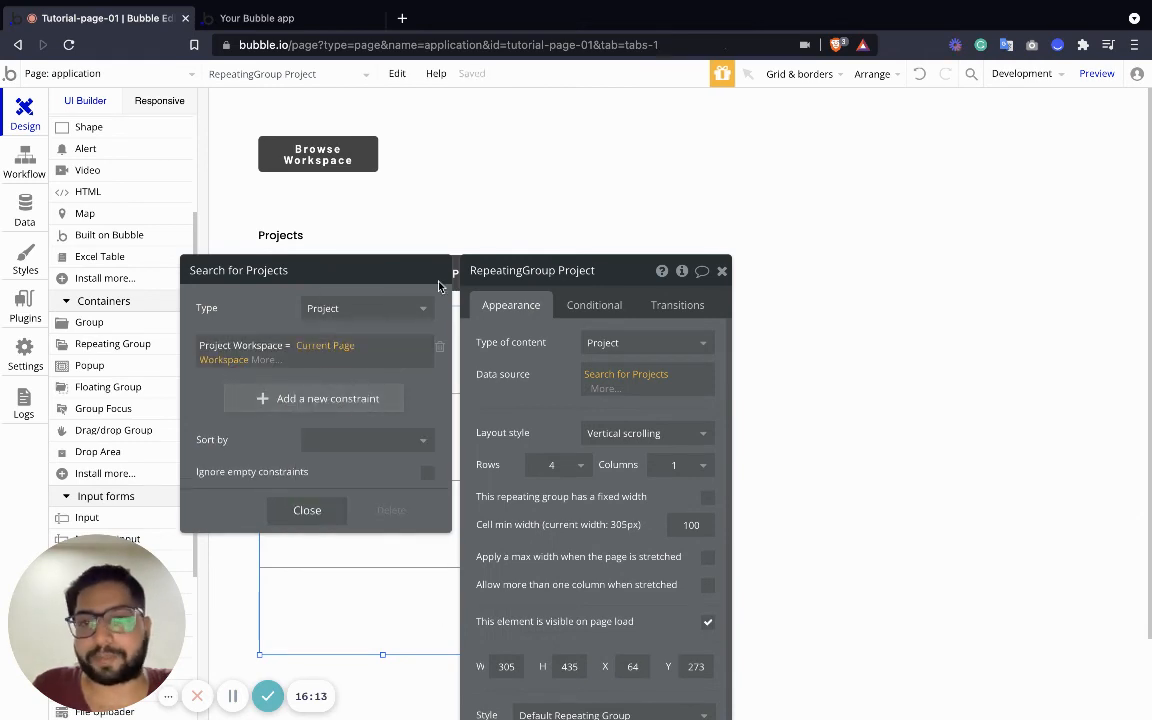
left_click(722, 270)
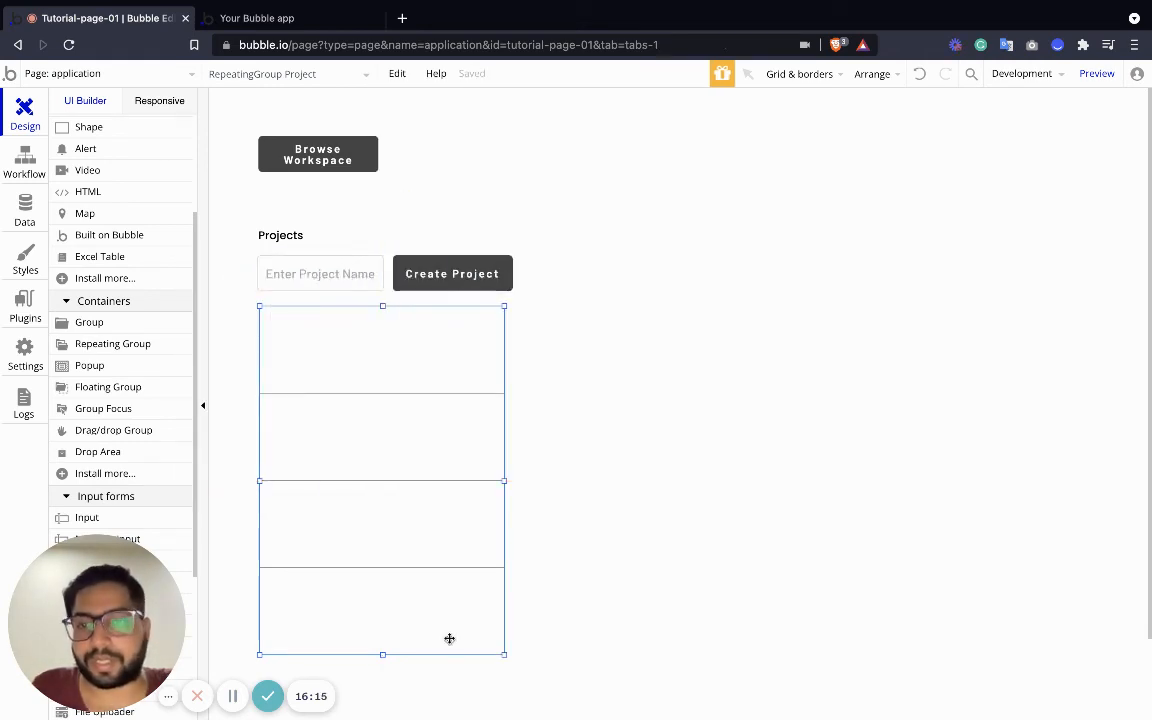
Set the repeating group to show 7 rows
double_click(396, 519)
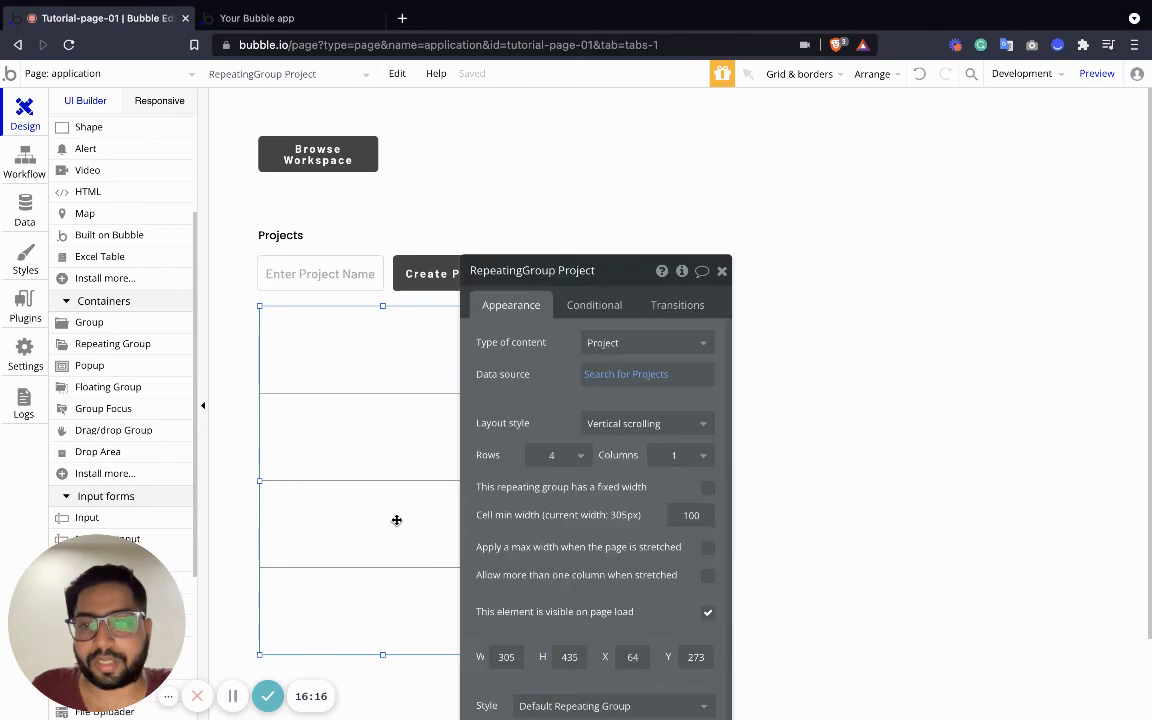
left_click(558, 455)
left_click(555, 648)
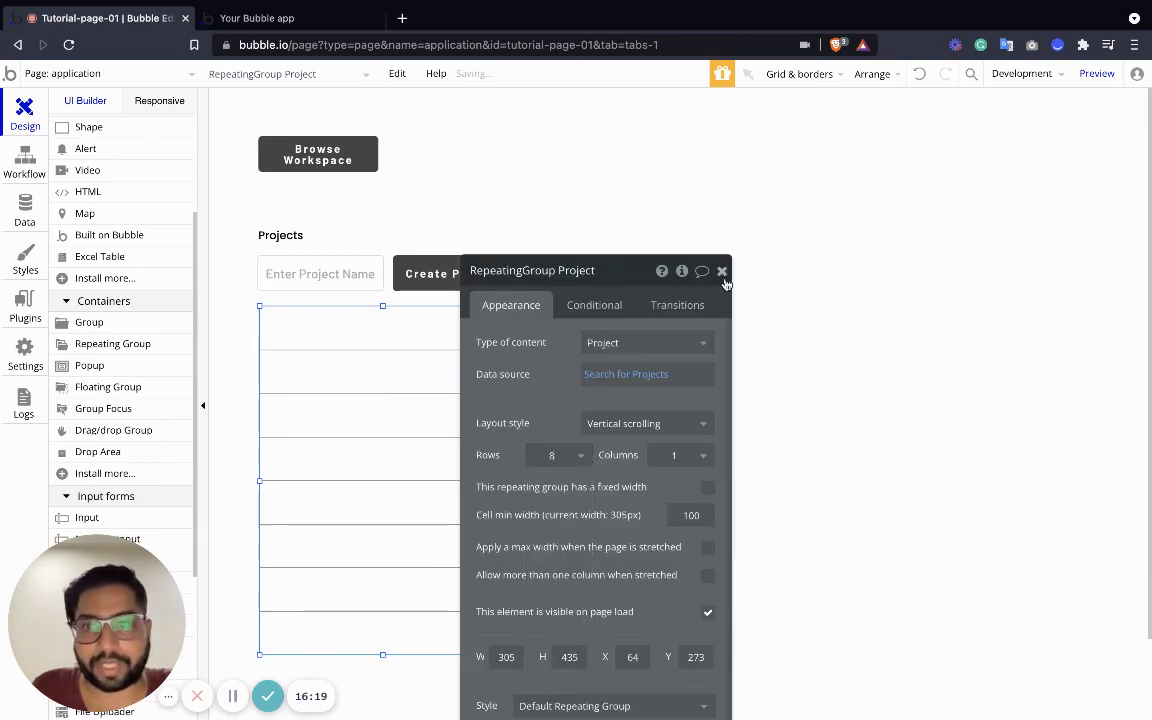
left_click(556, 455)
left_click(564, 630)
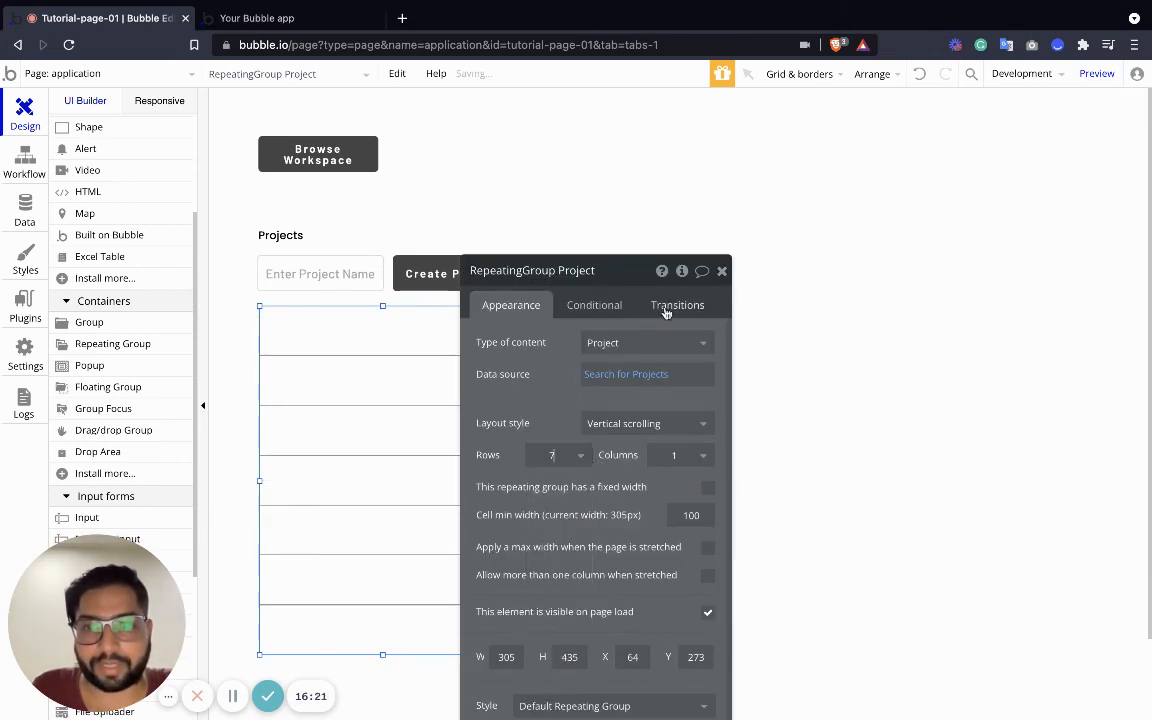
left_click(721, 273)
scroll(80, 190, "up", 4)
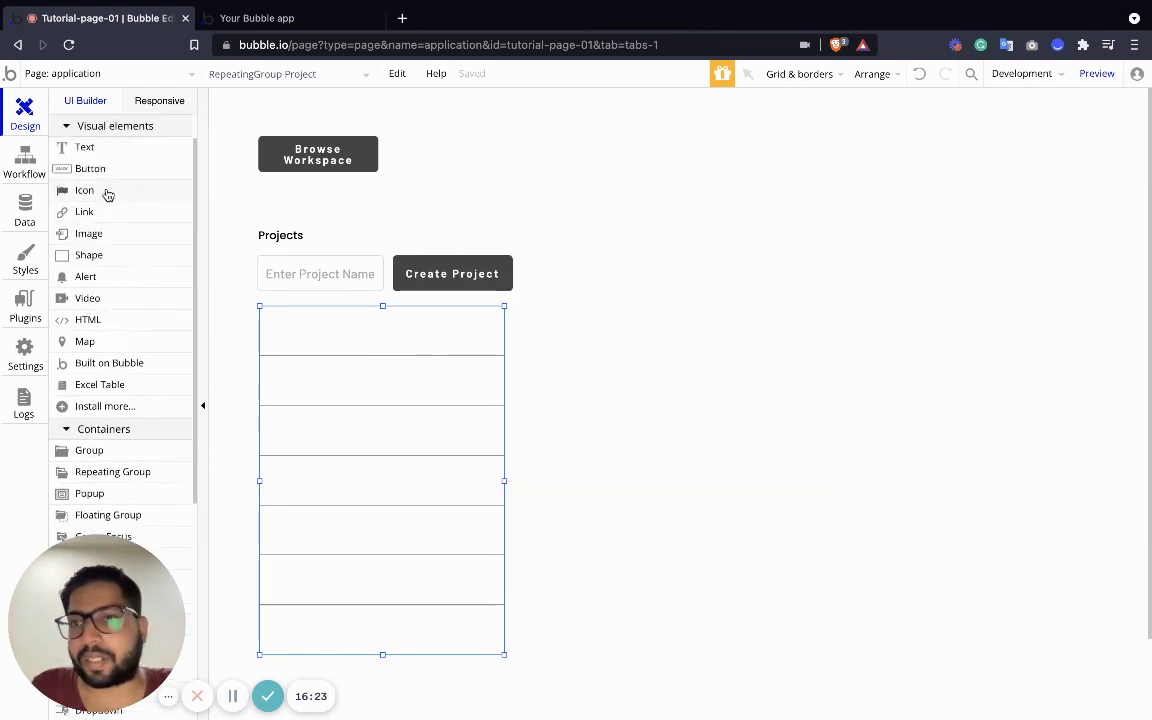
Put a text in the first cell showing Current cell's Project's Project Name
left_click_drag(85, 192, 295, 325)
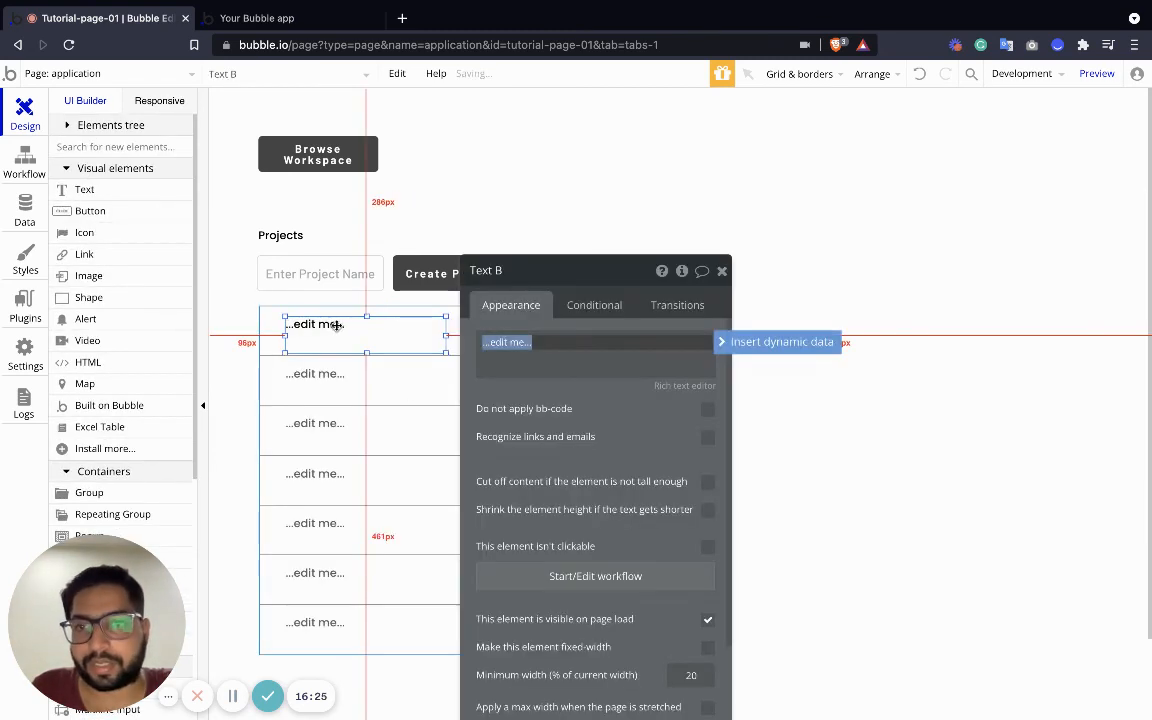
double_click(324, 324)
triple_click(503, 336)
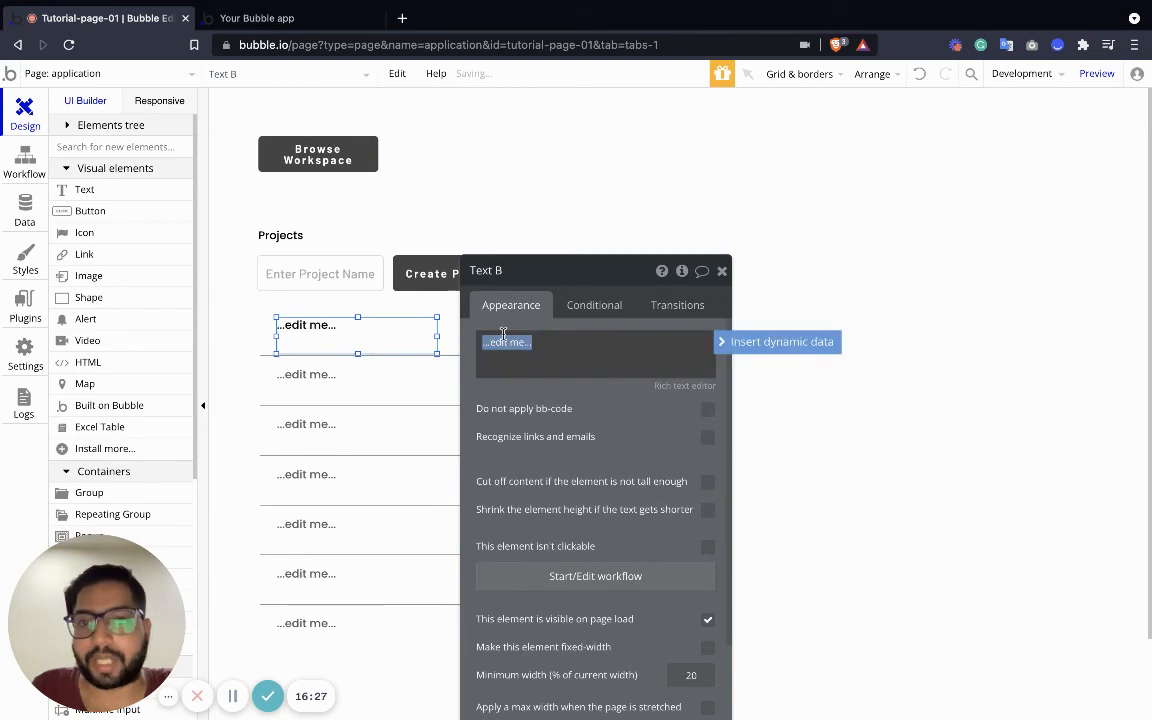
type("P")
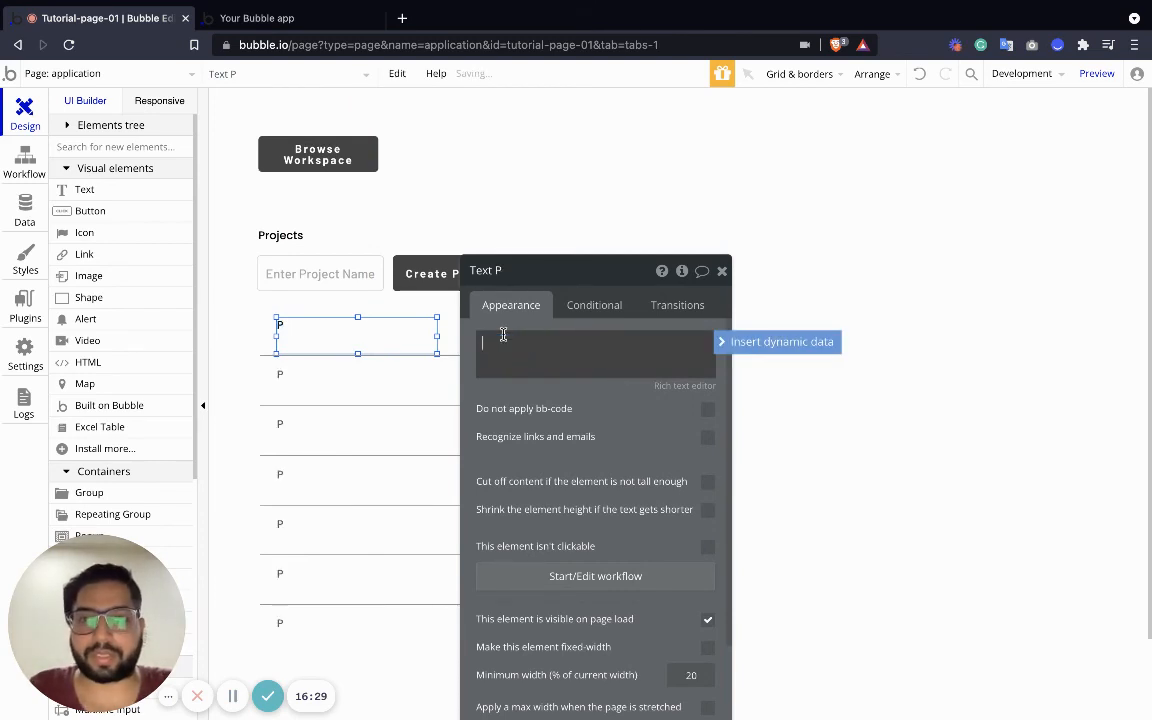
key("BackSpace")
left_click(728, 342)
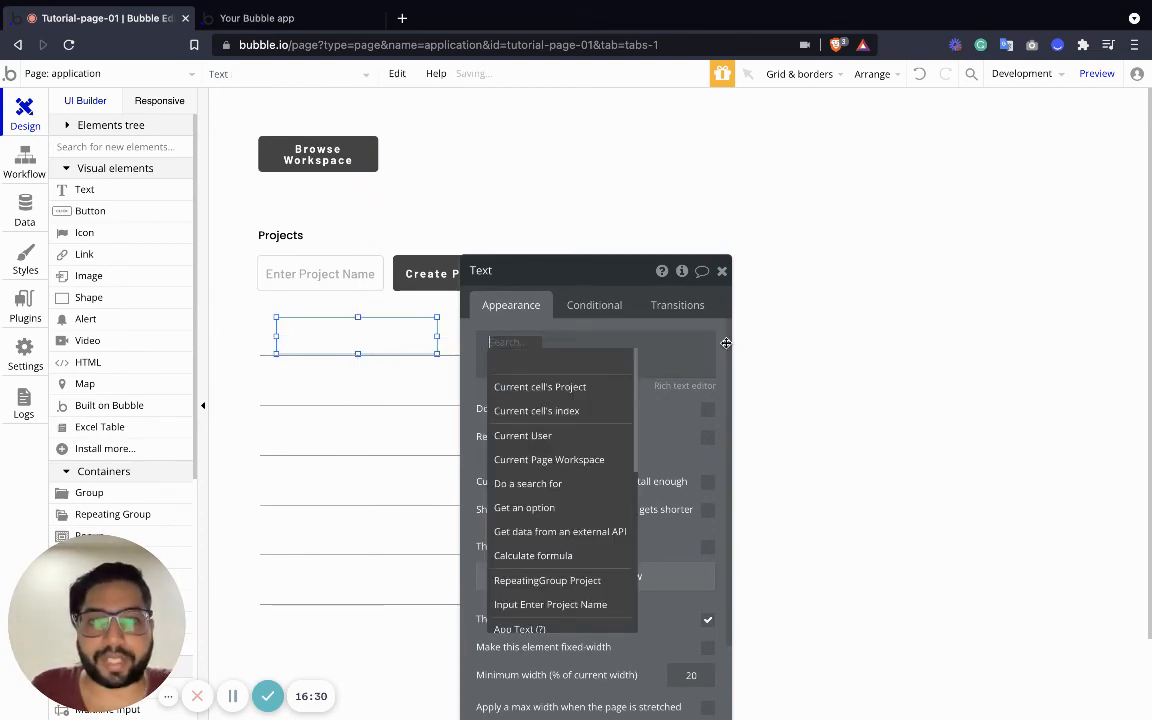
left_click(548, 390)
left_click(612, 362)
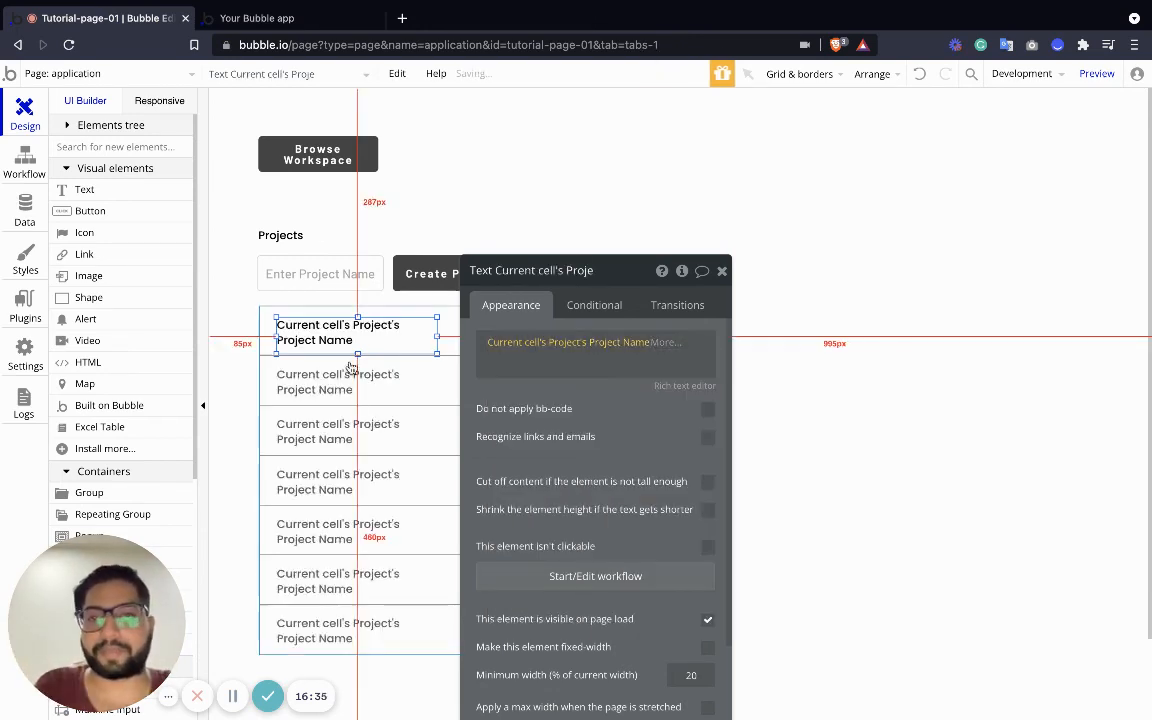
Widen the name text to fit one line and preview the app
left_click_drag(437, 351, 488, 343)
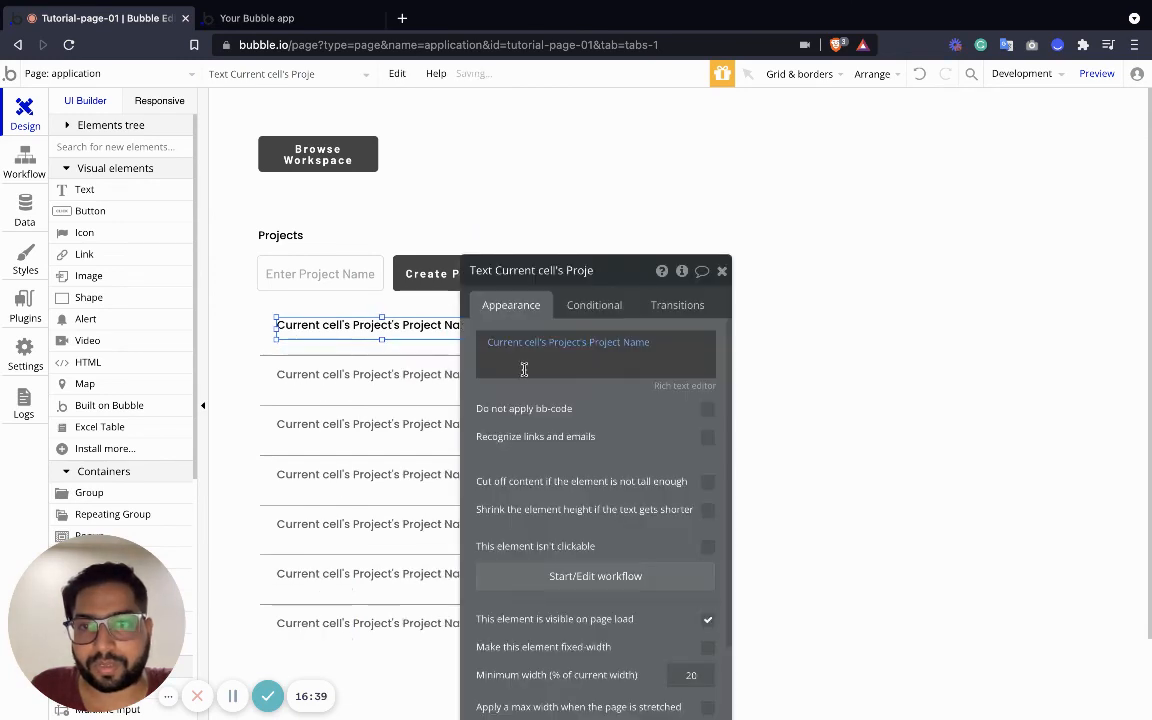
left_click(722, 267)
left_click(504, 381)
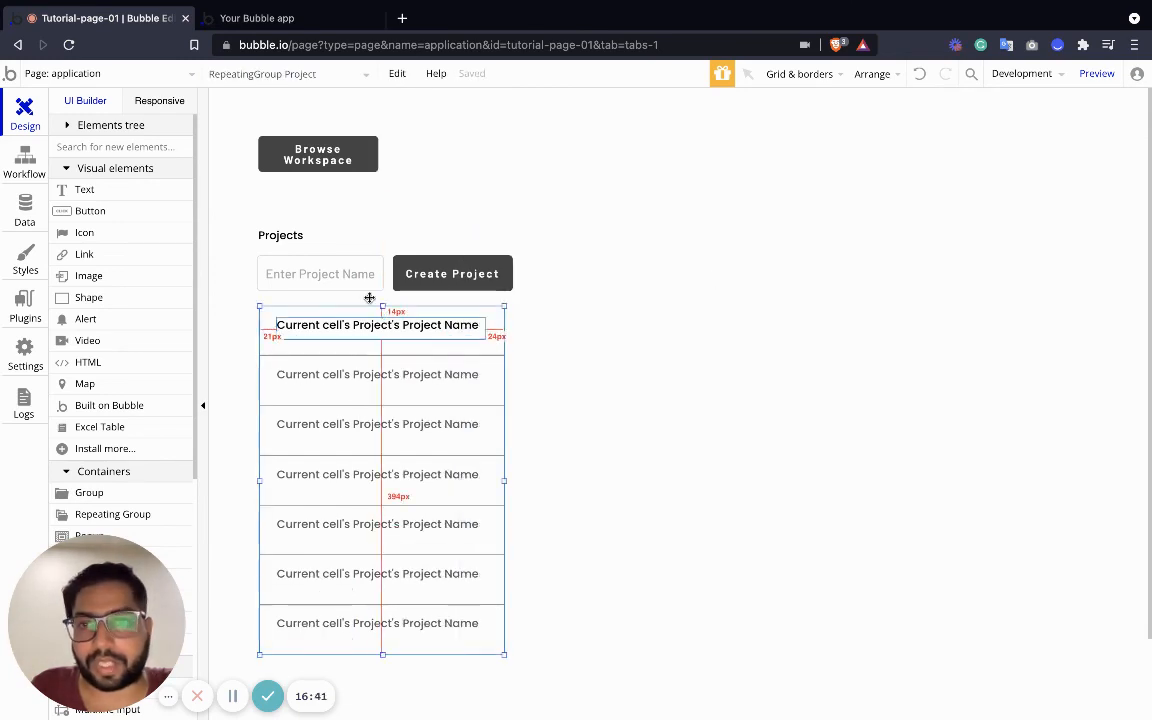
left_click(1097, 73)
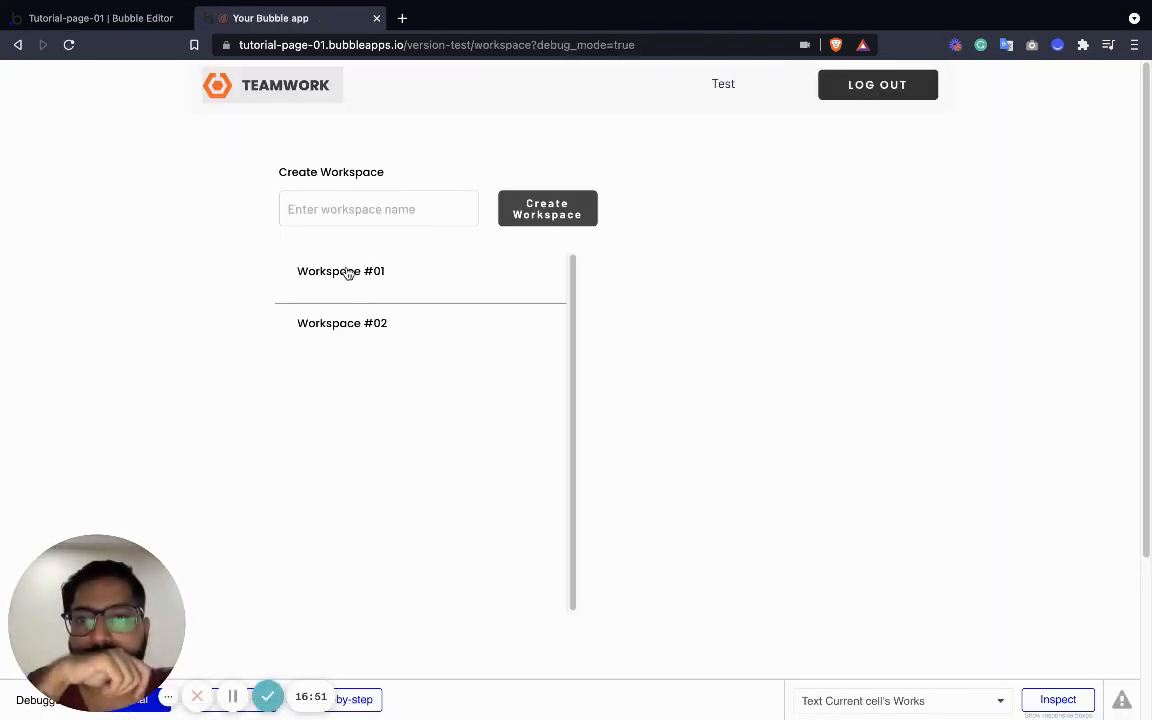
In the preview, open Workspace #01, create a Marketing project, and return to the editor
left_click(351, 277)
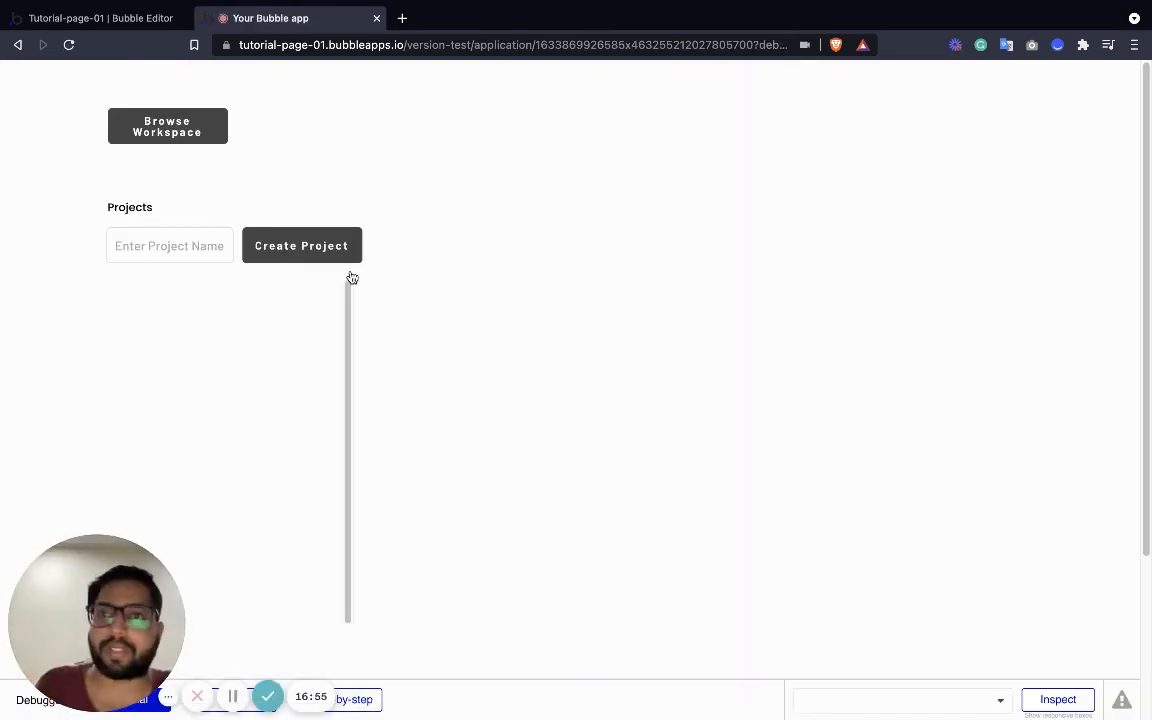
left_click(168, 246)
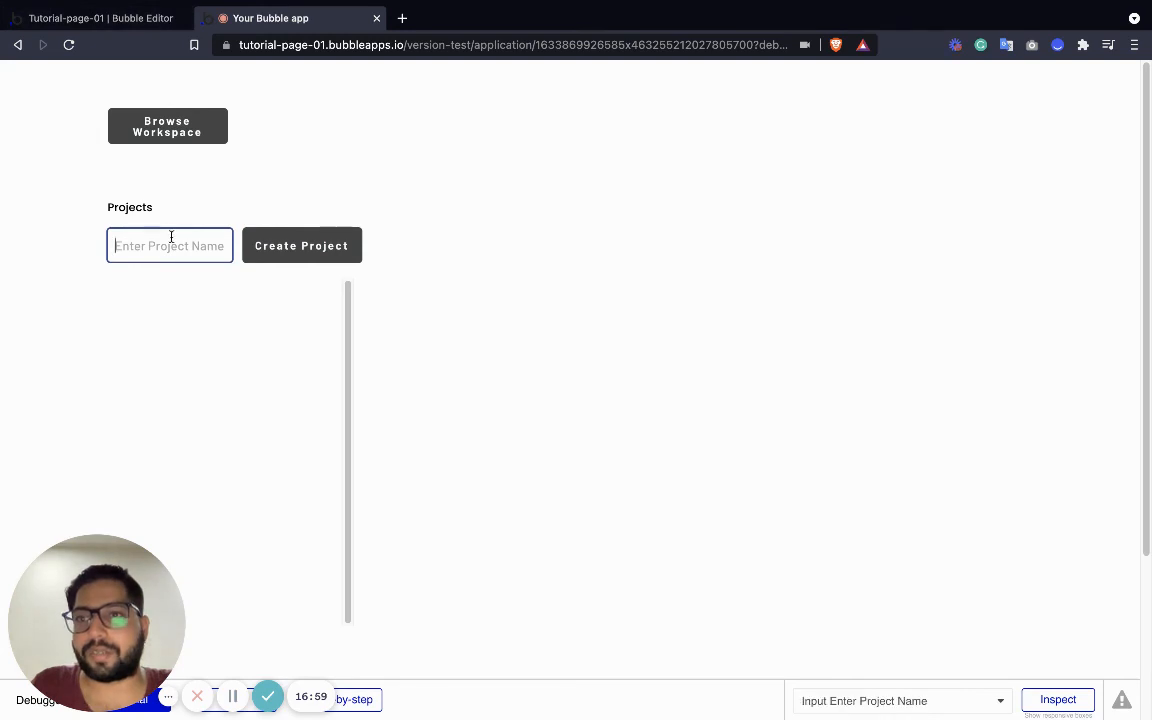
type("Ma")
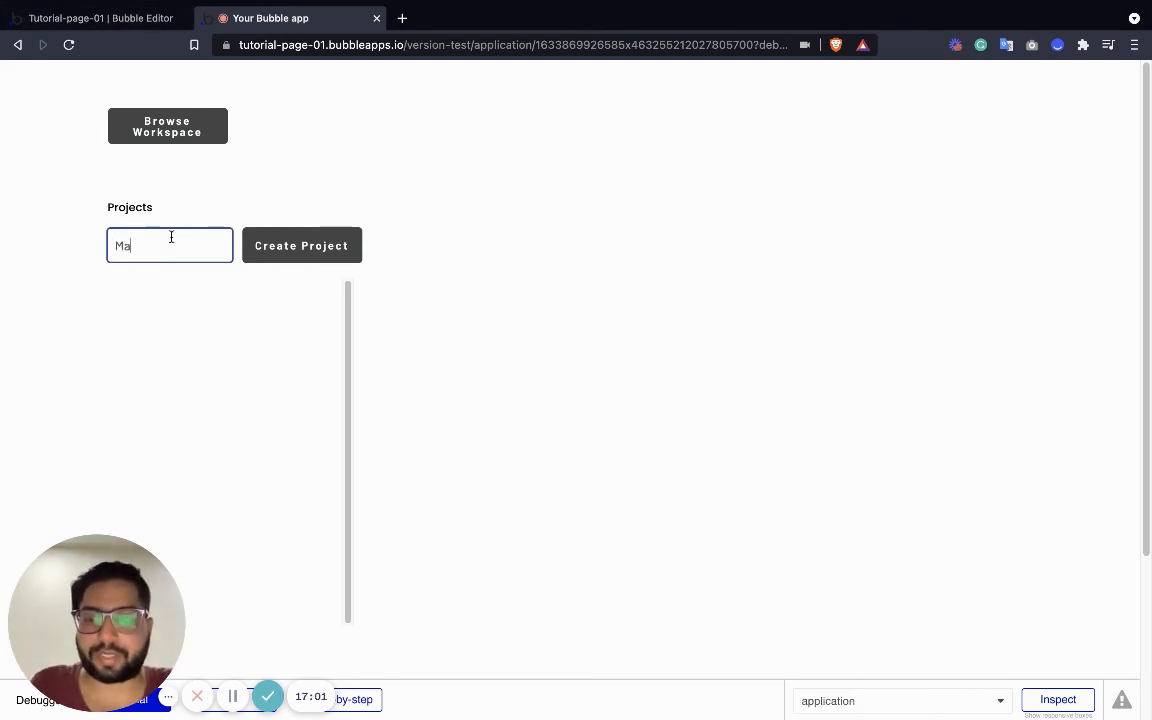
type("rketing")
left_click(318, 258)
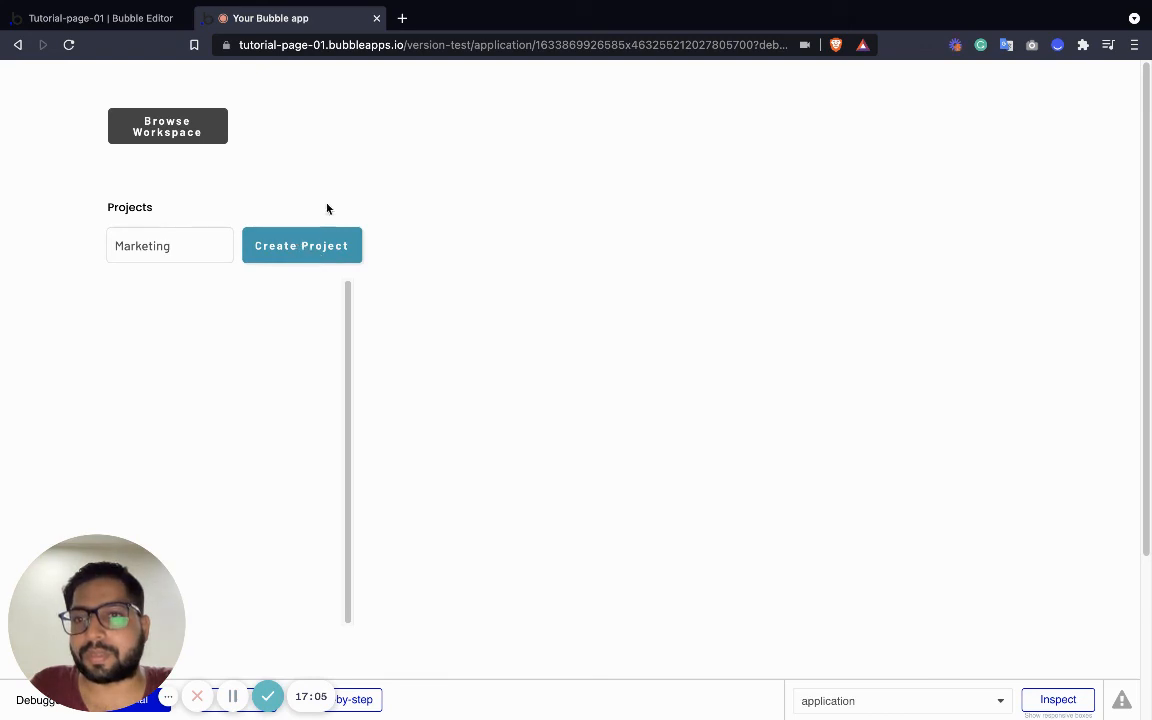
left_click(100, 18)
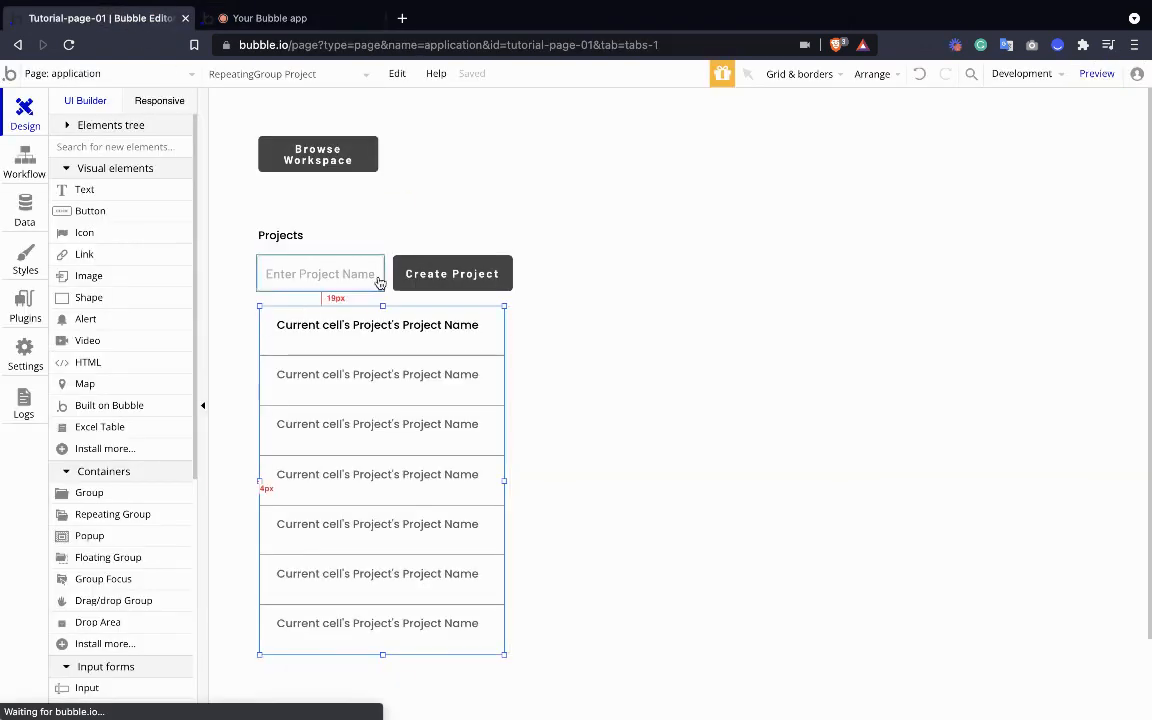
In the Create Project button's click workflow, add a Create a new thing action for a Project
left_click(404, 274)
double_click(424, 273)
left_click(574, 418)
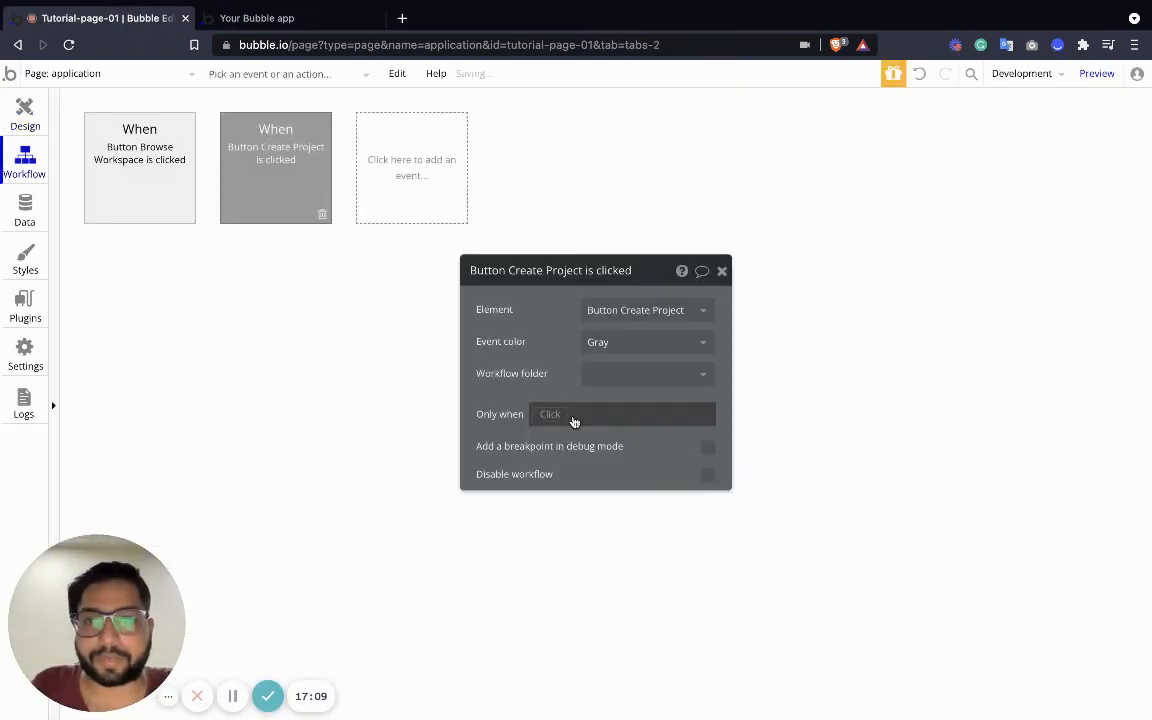
left_click(150, 264)
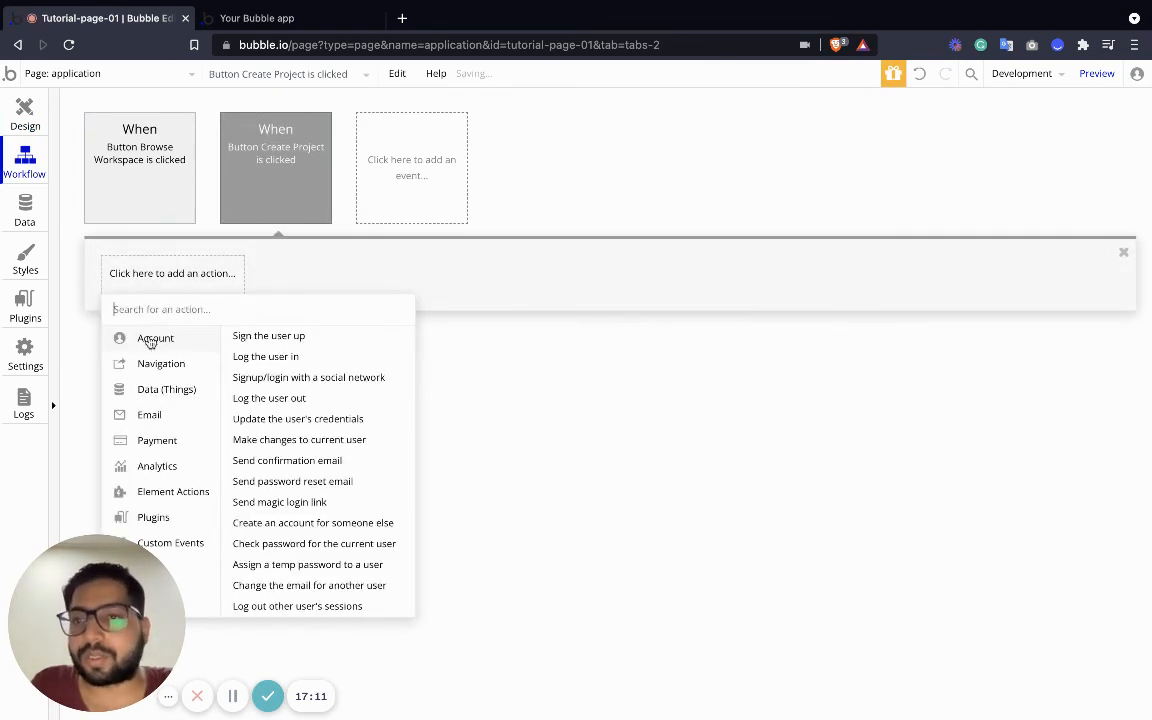
mouse_move(170, 391)
left_click(266, 337)
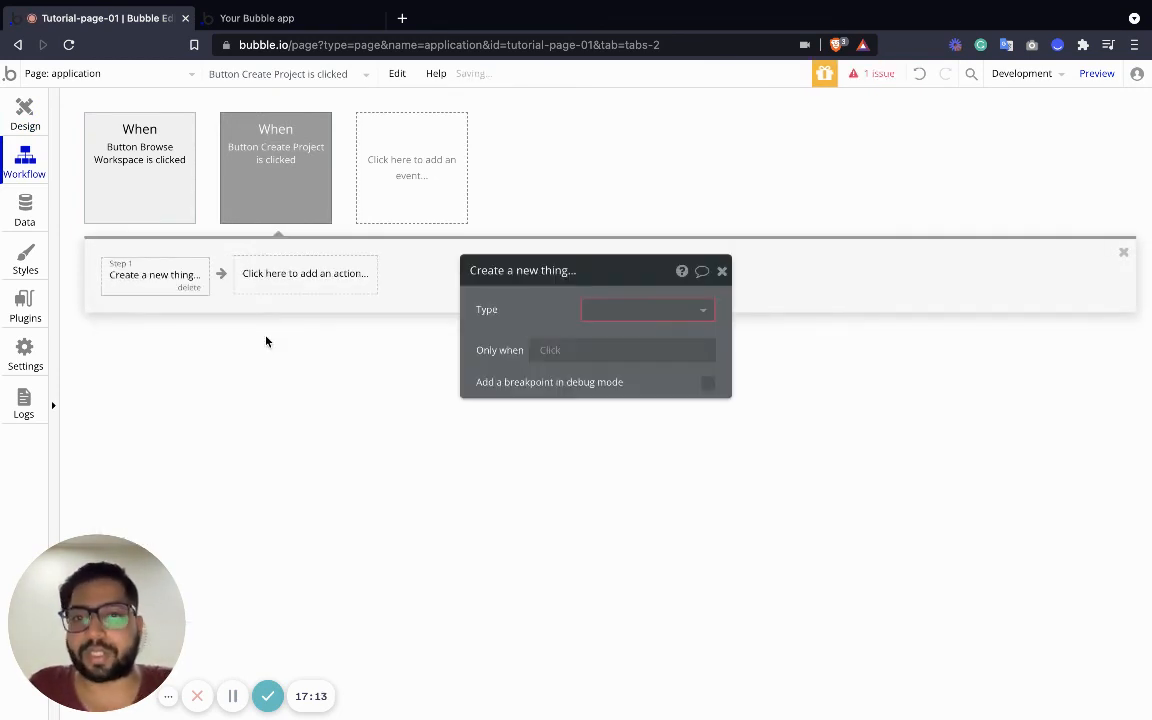
left_click(620, 309)
left_click(625, 335)
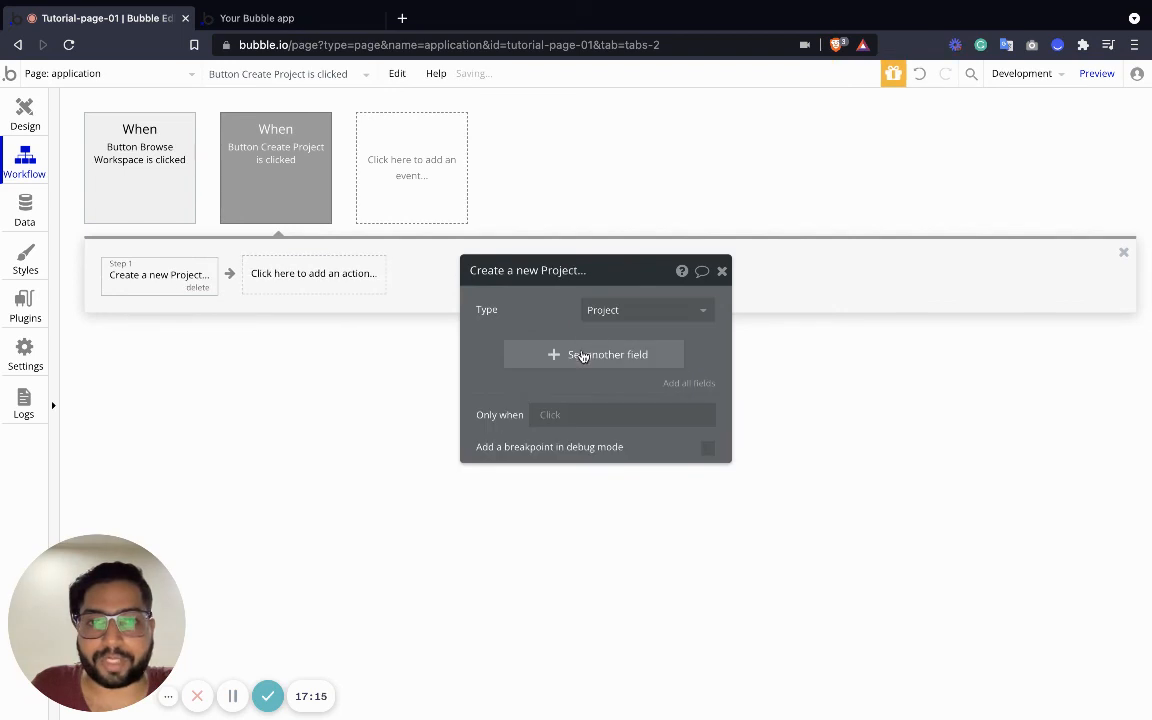
Set Project Name to the Enter Project Name input's value and Project Workspace to Current Page Workspace
left_click(494, 348)
left_click(517, 368)
left_click(573, 347)
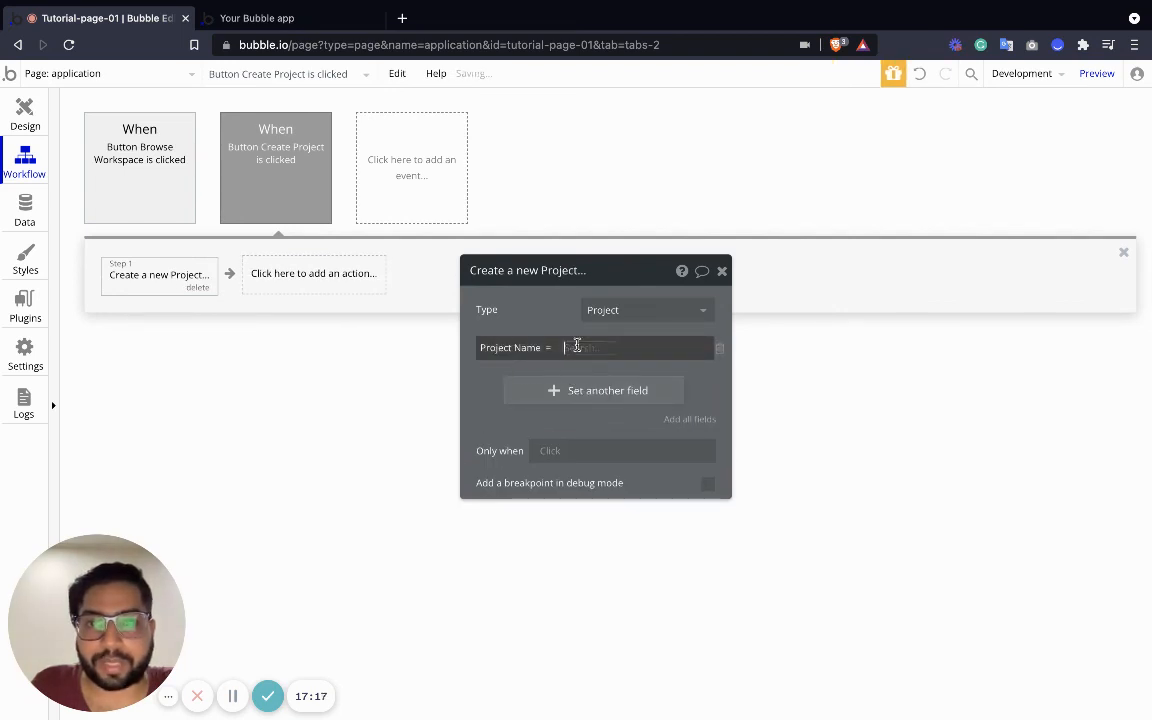
left_click(617, 537)
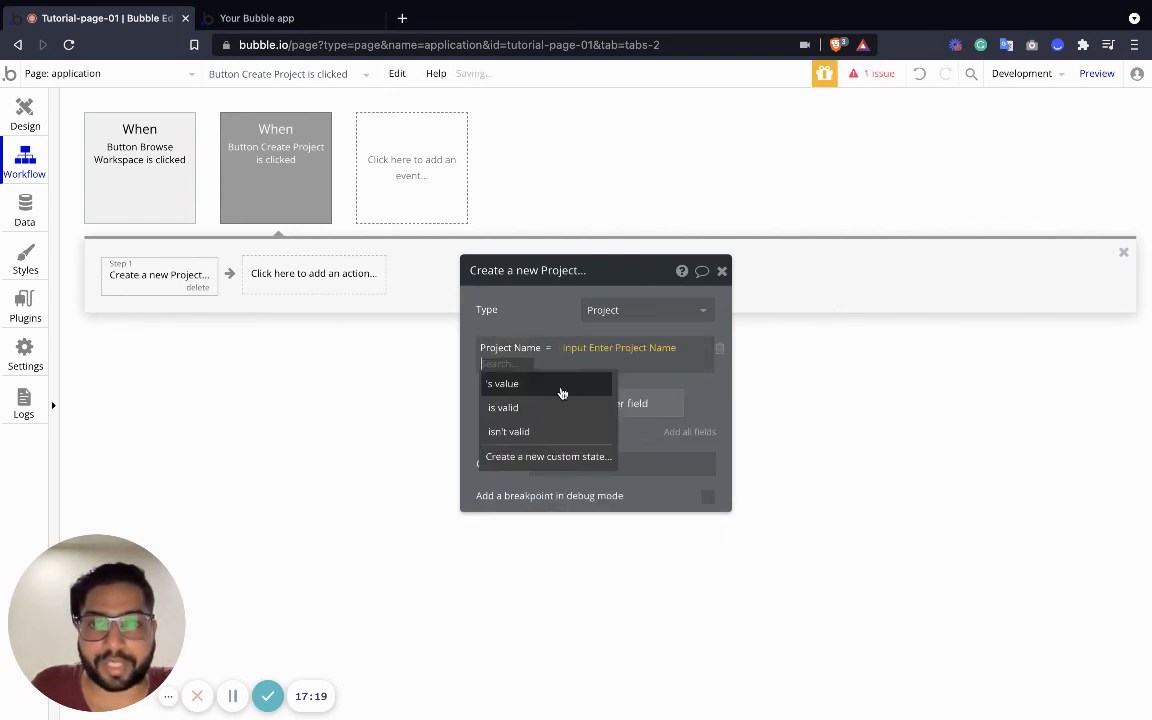
left_click(560, 388)
left_click(543, 404)
left_click(506, 381)
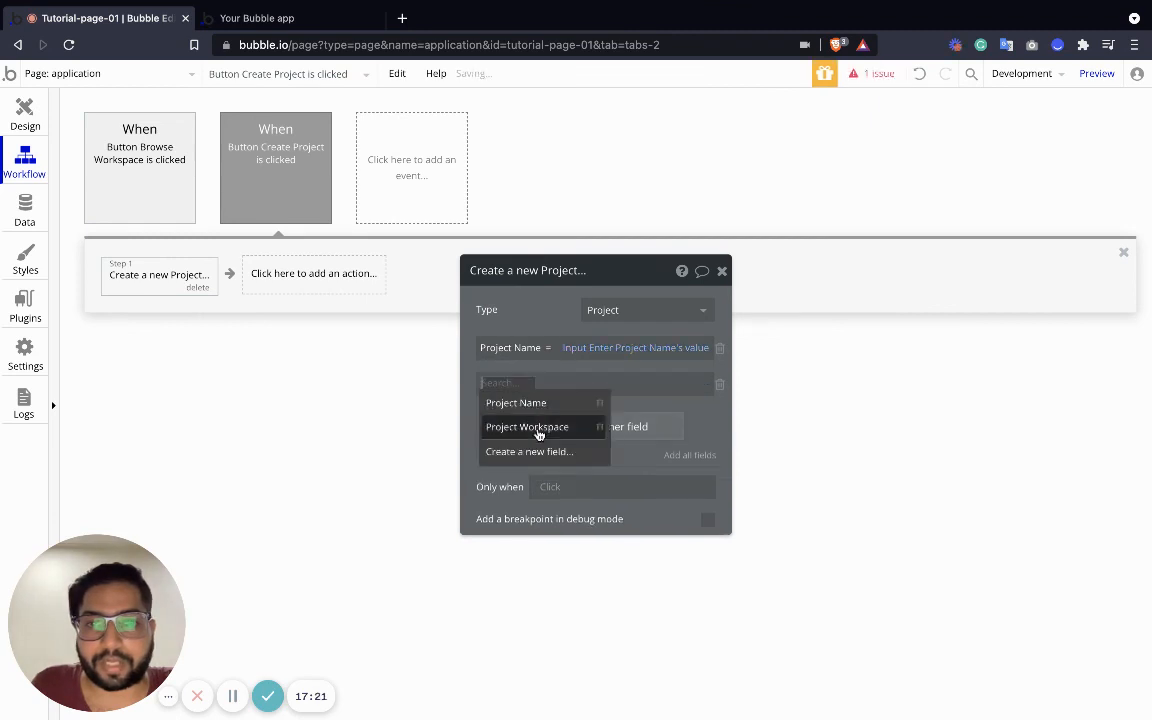
left_click(541, 428)
left_click(598, 383)
left_click(648, 456)
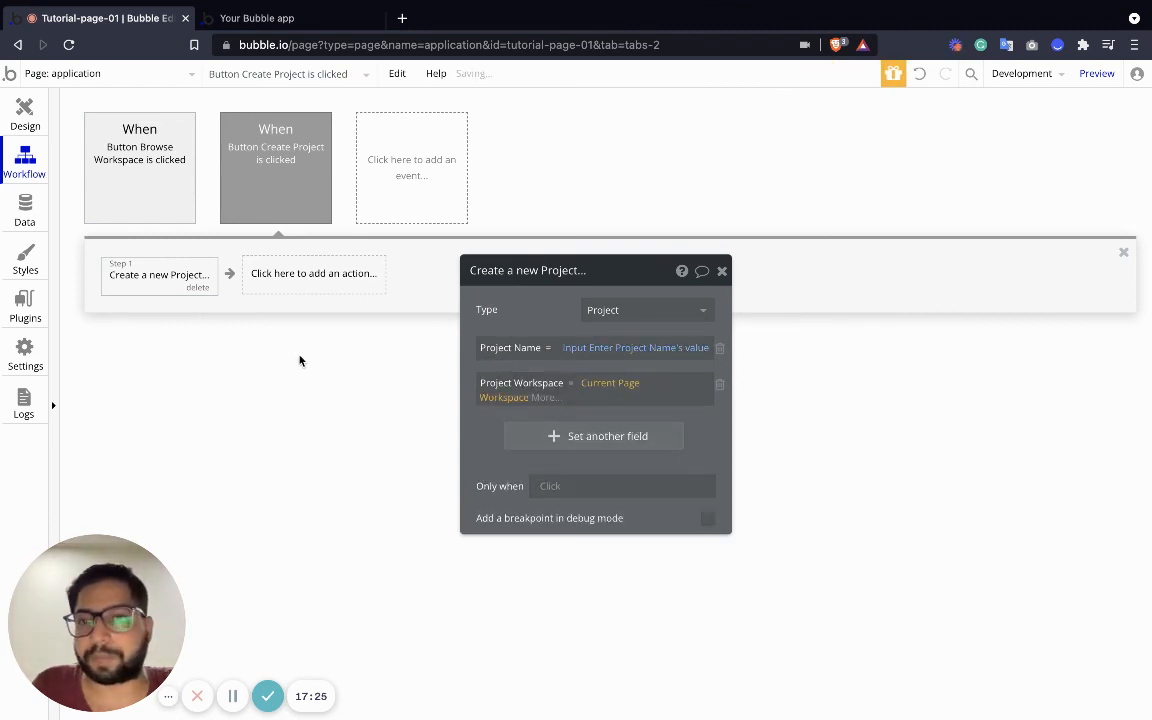
Add a Reset inputs action after creating the project, then go back to the page design
left_click(271, 273)
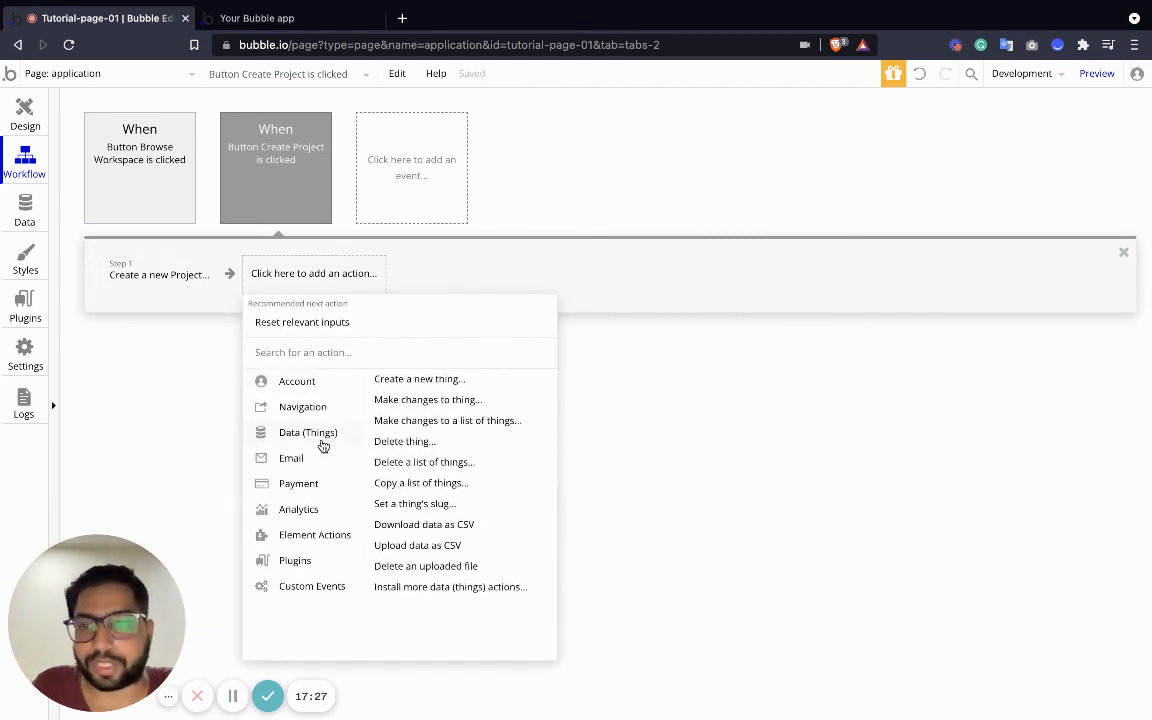
mouse_move(317, 545)
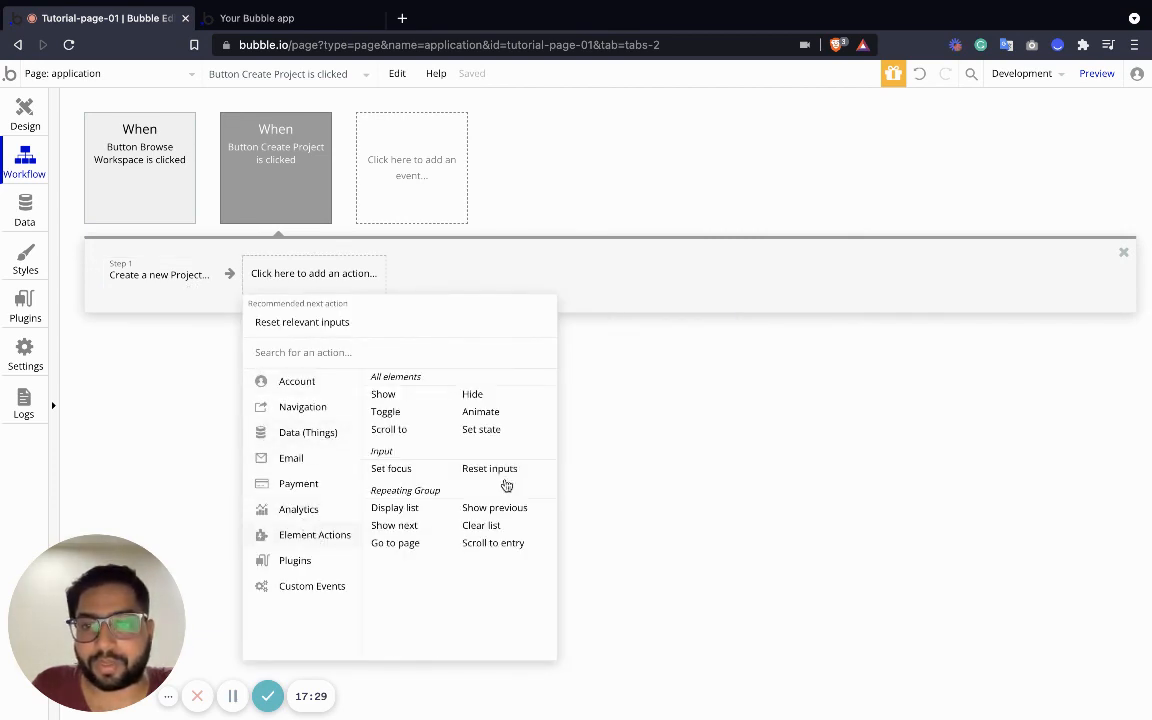
left_click(478, 470)
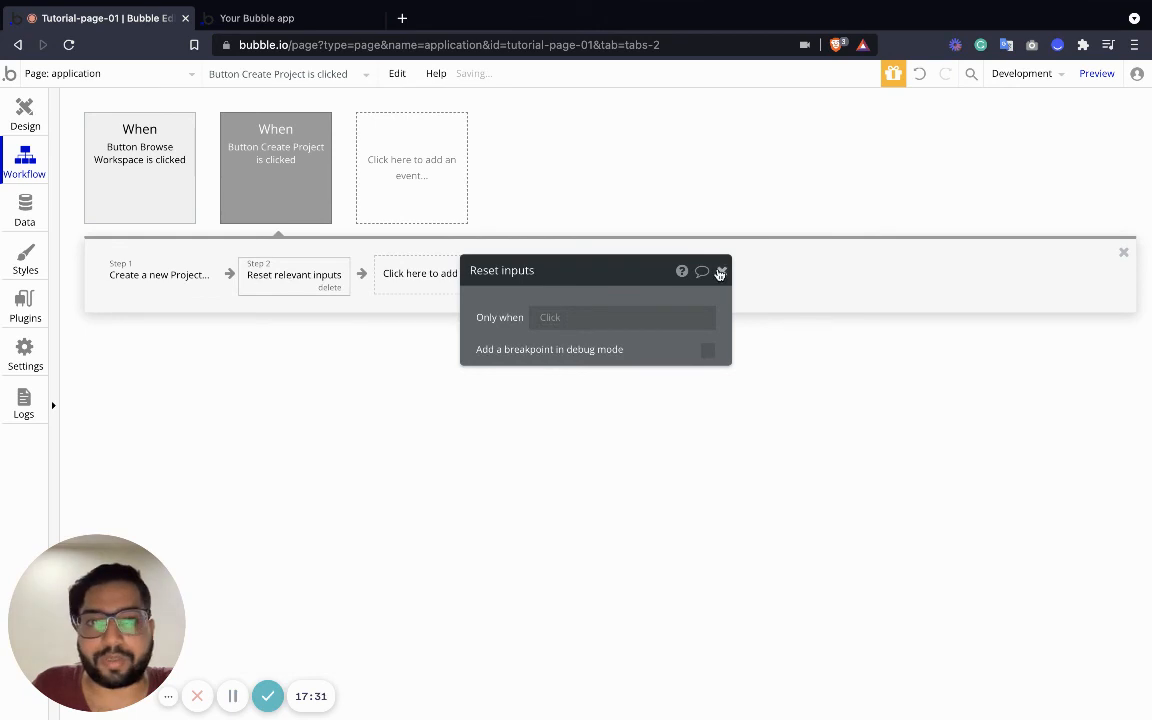
left_click(721, 272)
left_click(23, 102)
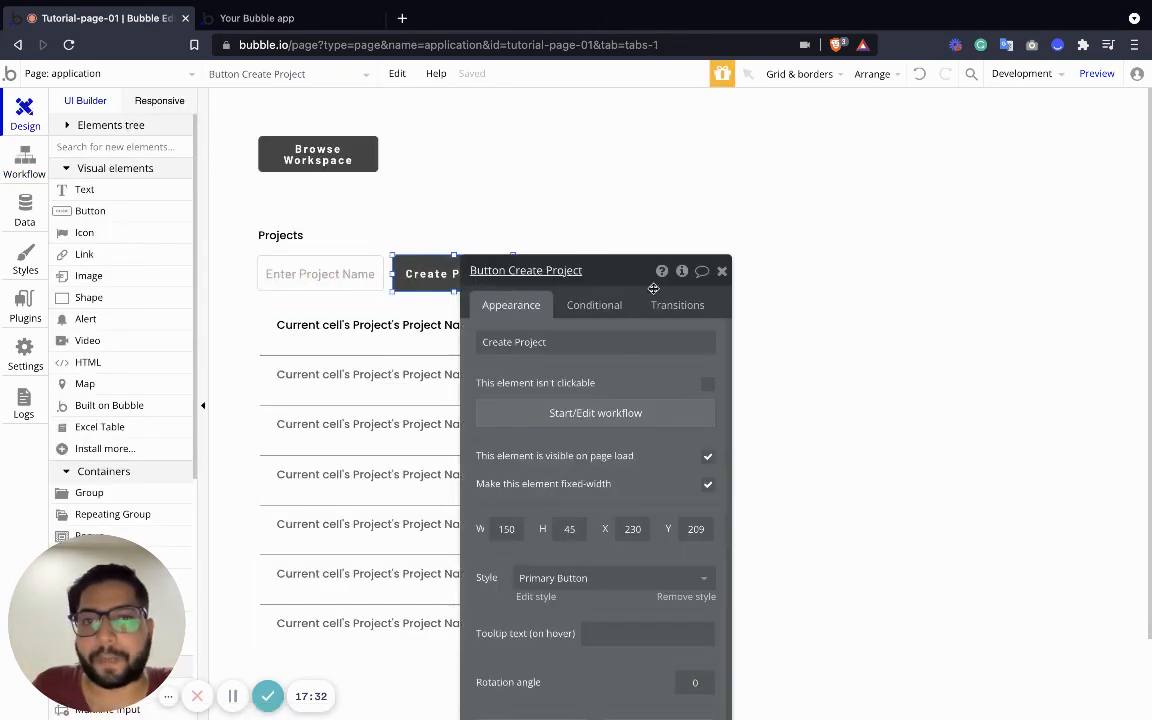
Place a Text element beside Browse Workspace showing Current Page Workspace's Workspace Name
left_click(722, 272)
mouse_move(312, 156)
left_mouse_down()
mouse_move(464, 156)
mouse_move(313, 153)
mouse_move(311, 167)
mouse_move(321, 143)
left_mouse_up()
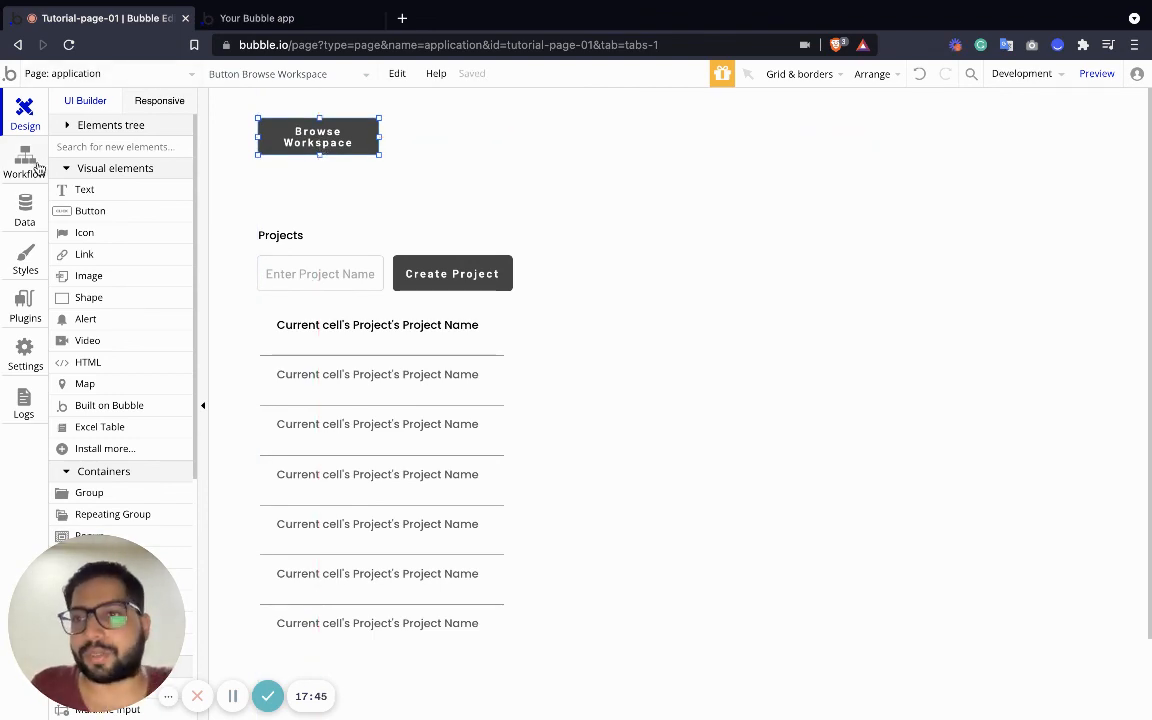
left_click_drag(104, 194, 459, 134)
left_click(668, 347)
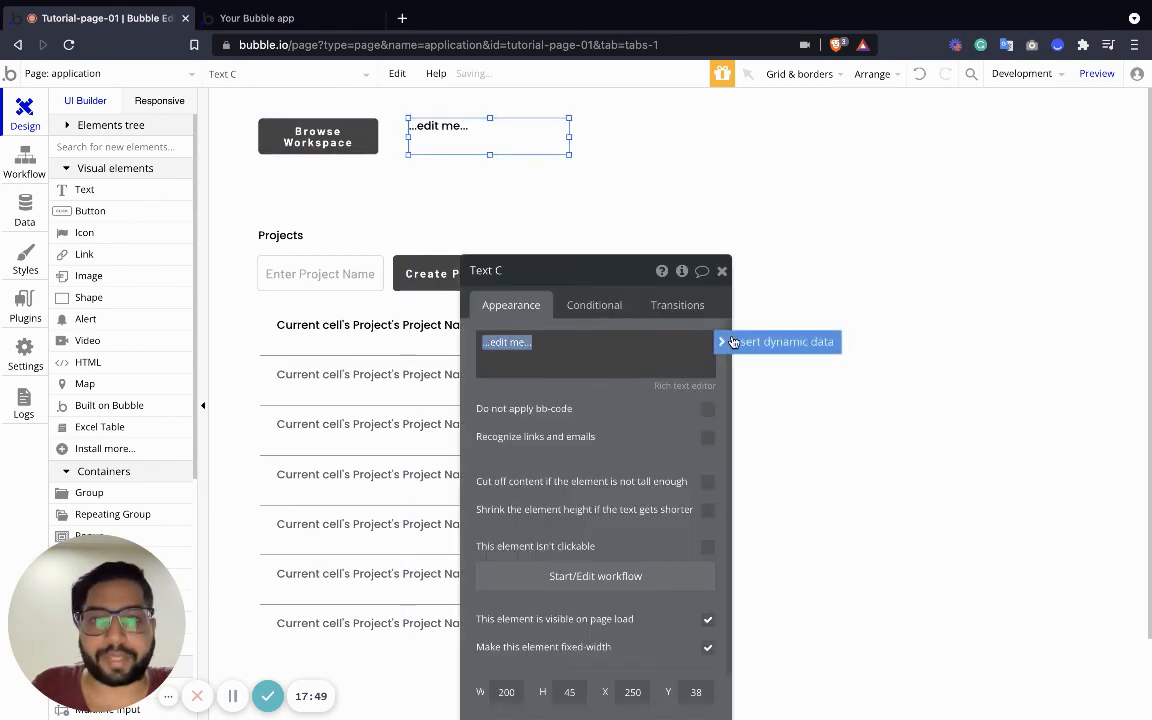
left_click(733, 342)
left_click(560, 410)
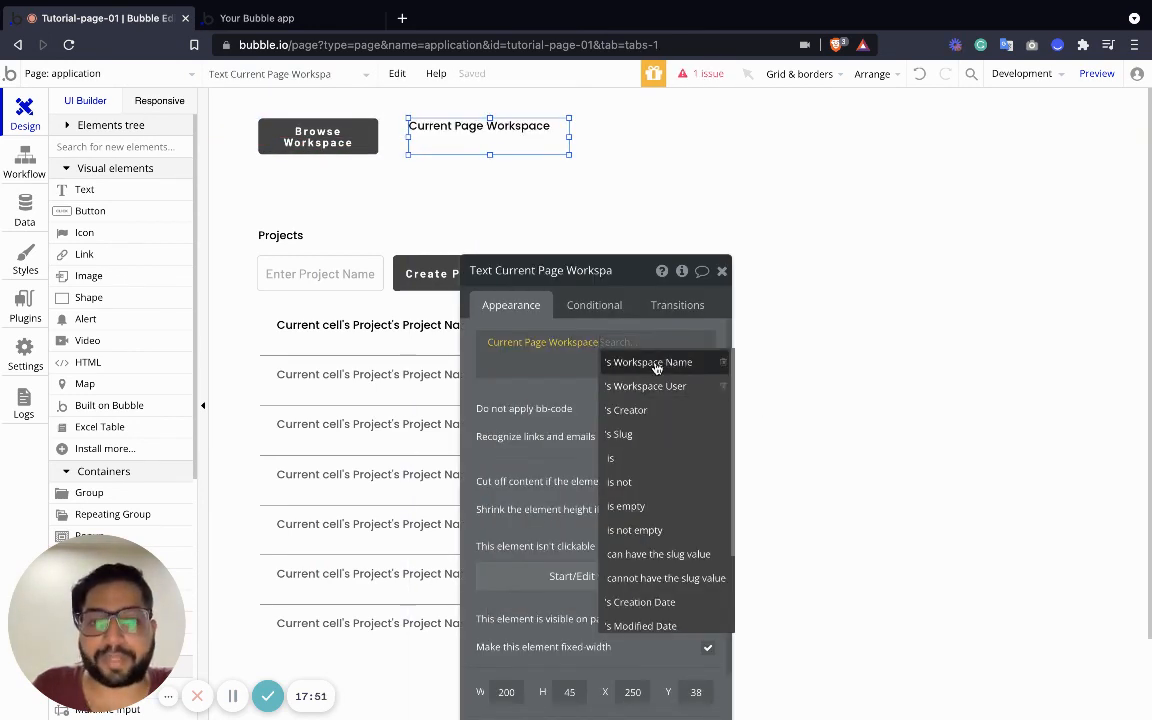
left_click(620, 361)
Resize the workspace name text to a single line, then launch the app preview
left_click_drag(568, 136, 702, 137)
left_click_drag(553, 155, 567, 137)
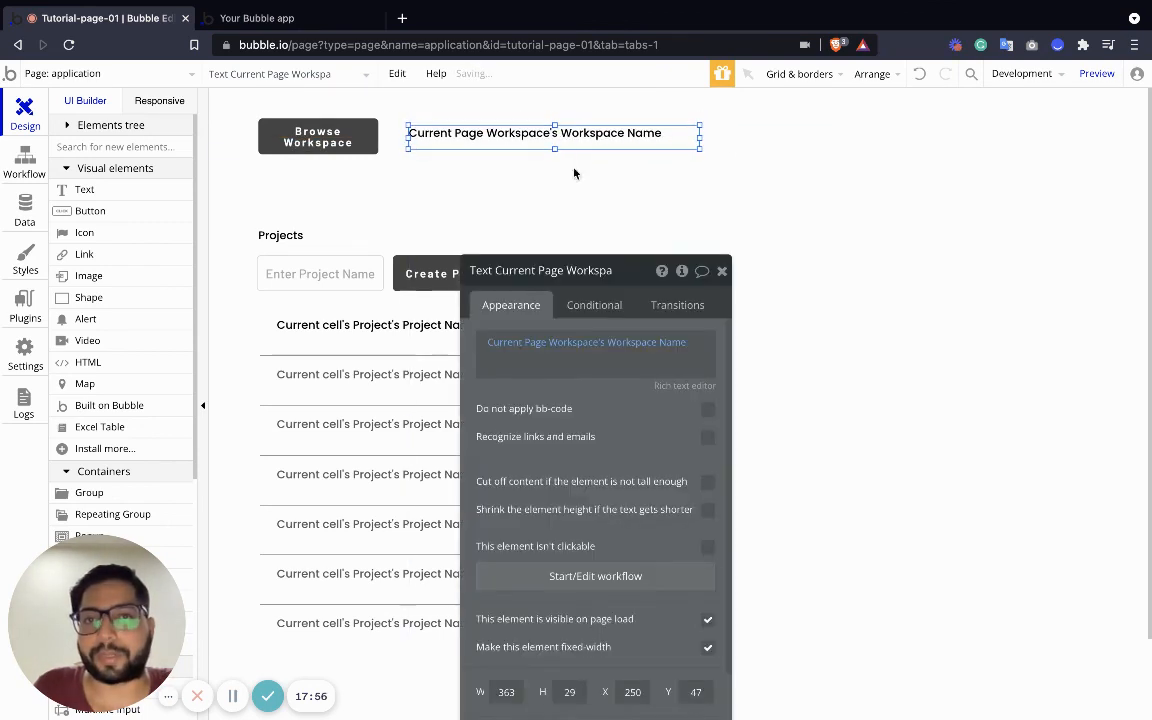
left_click(721, 270)
left_click(1096, 73)
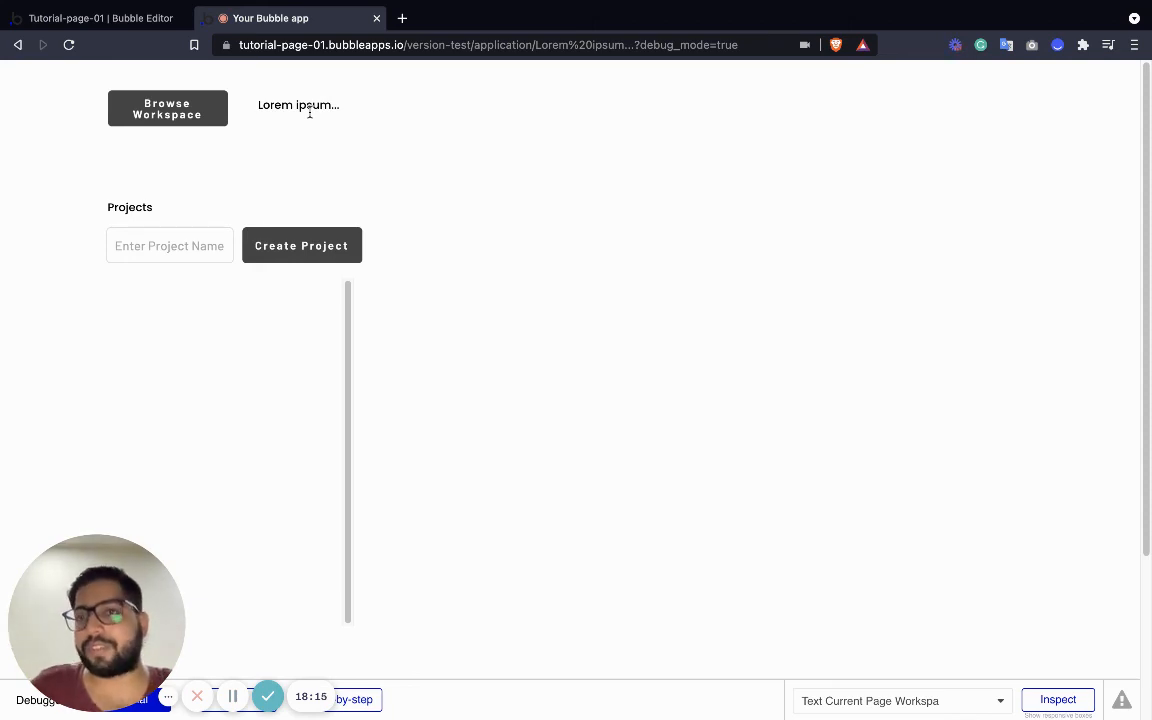
Open Workspace #01 from Browse Workspace and create a project named 'Marketing'
left_click(165, 112)
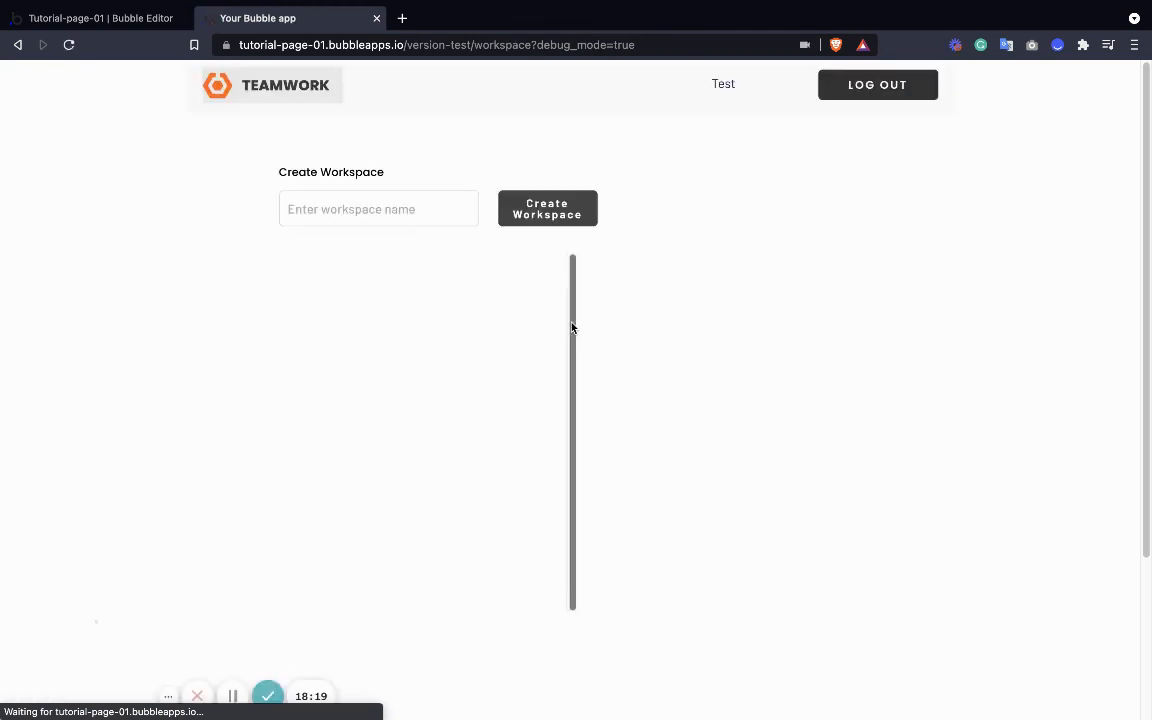
left_click(347, 267)
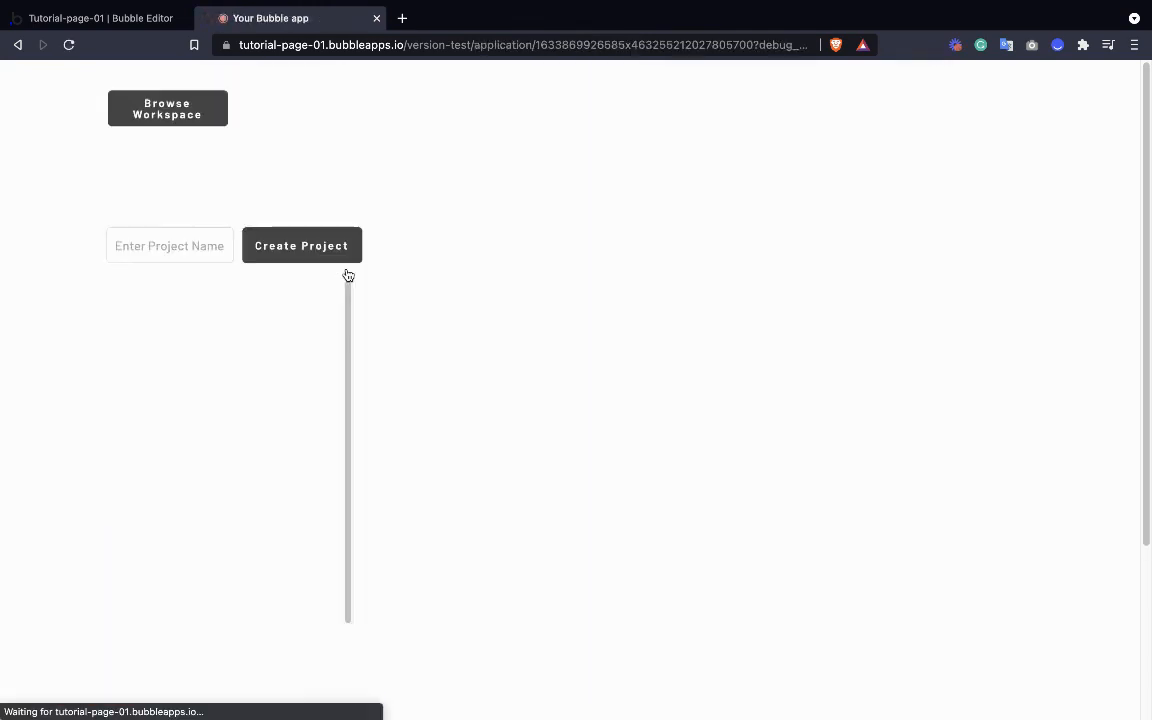
left_click(200, 252)
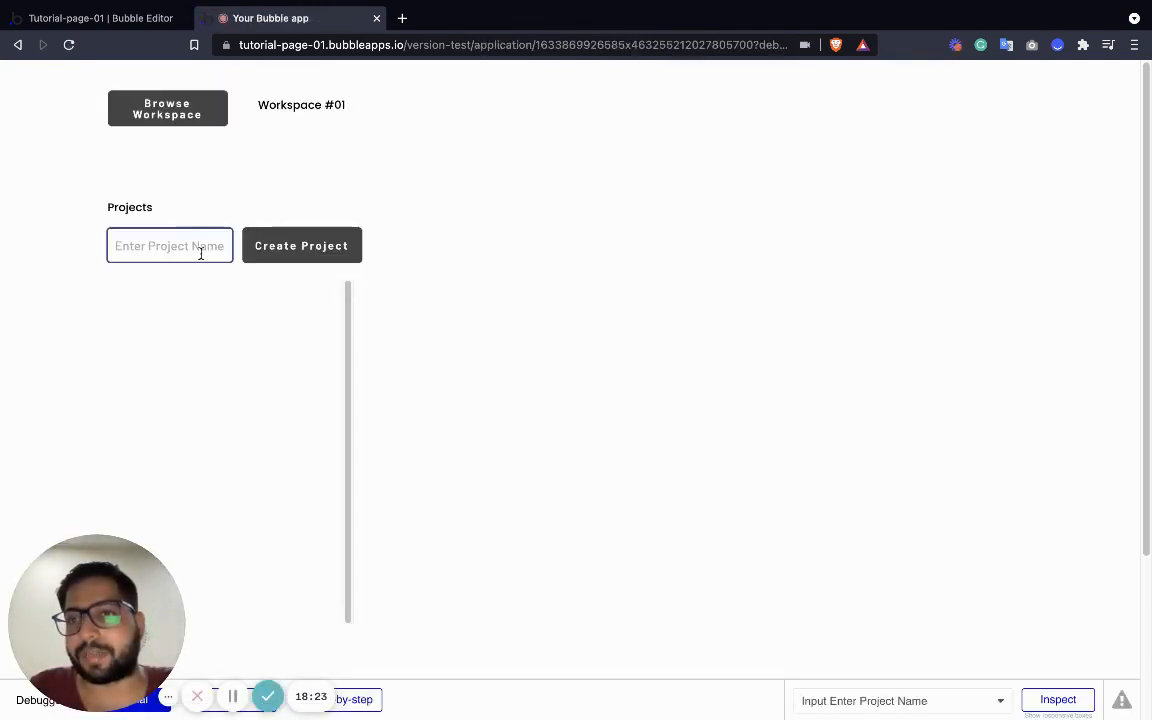
type("Mar")
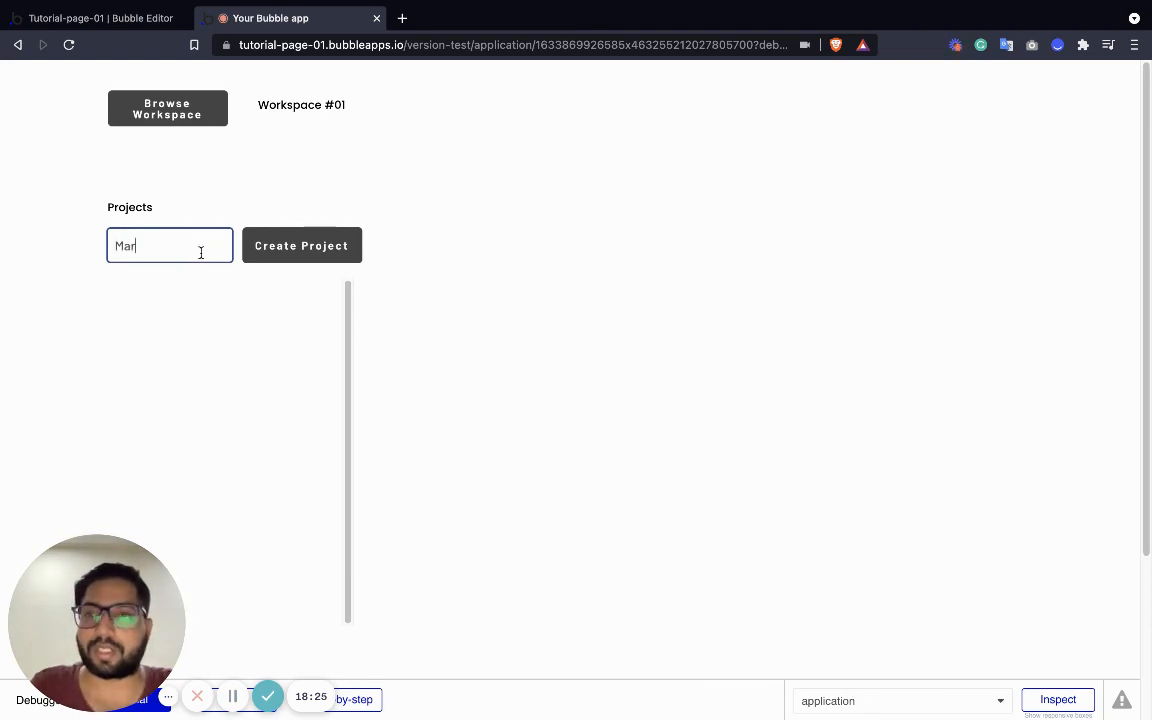
type("keting")
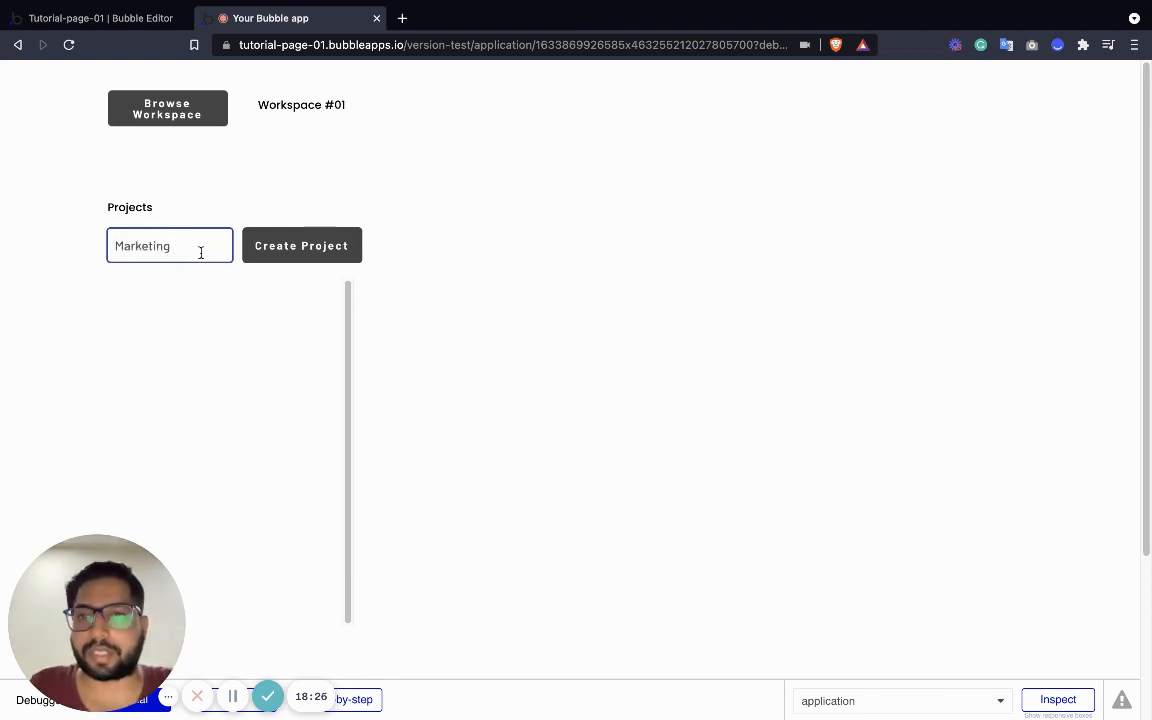
left_click(280, 246)
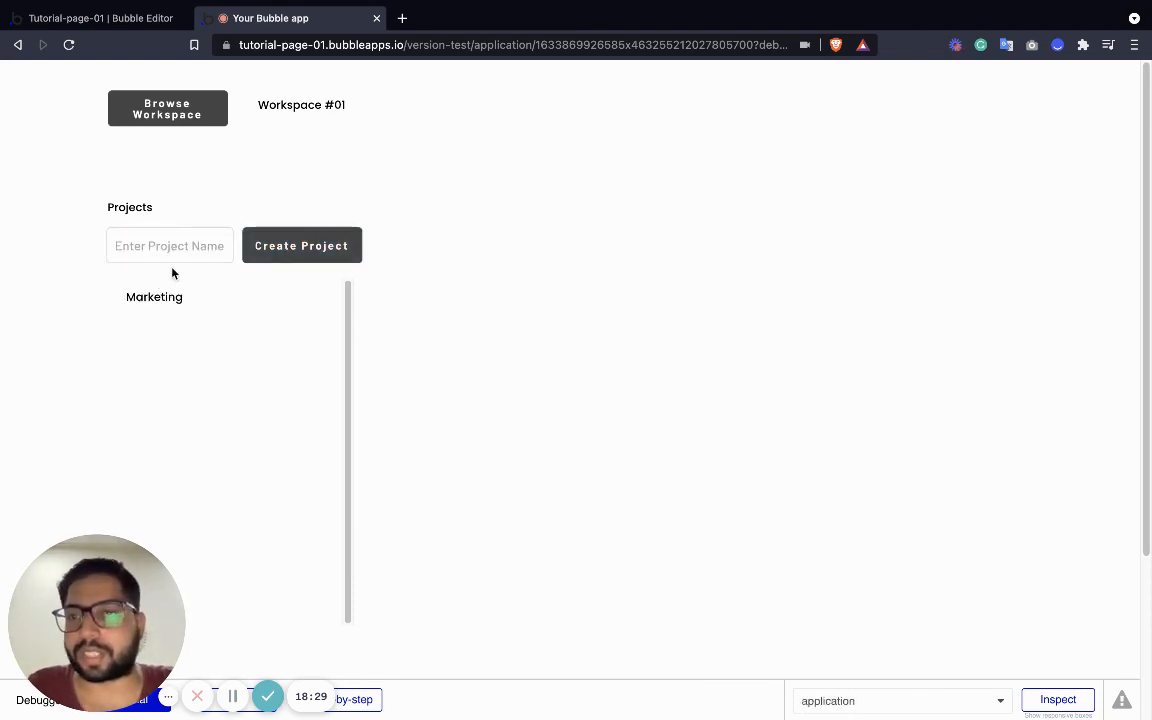
Create a second project named 'Product', then switch back to the Bubble editor
left_click(187, 246)
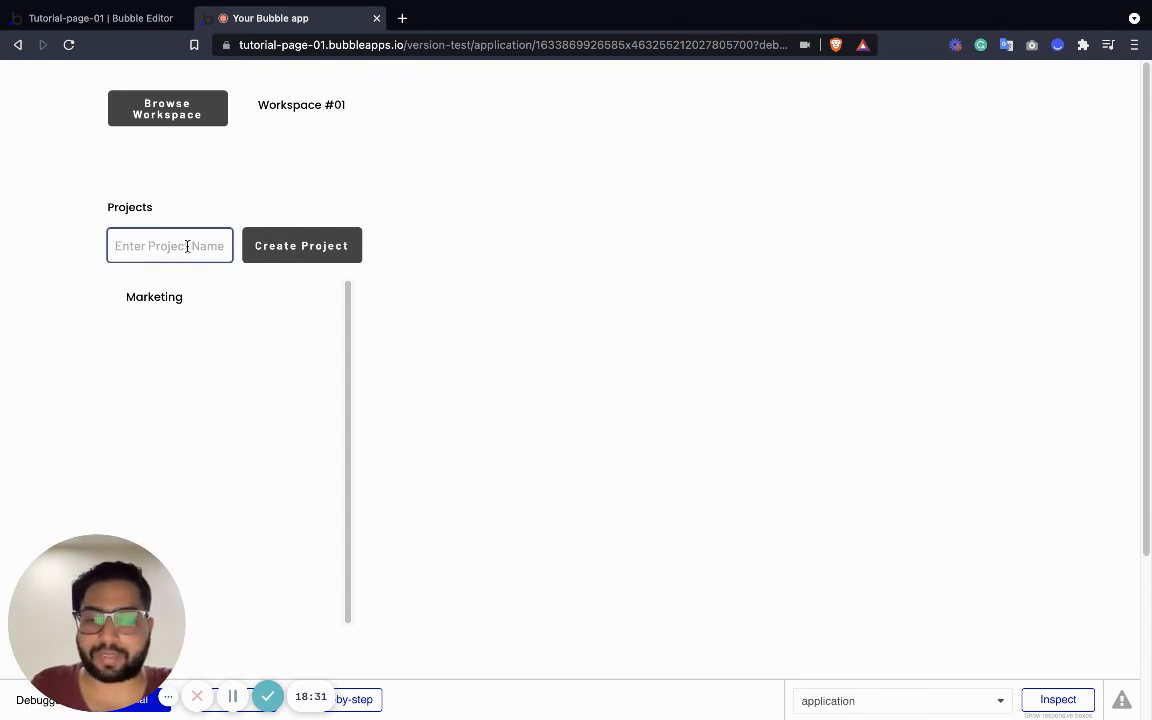
type("Produc")
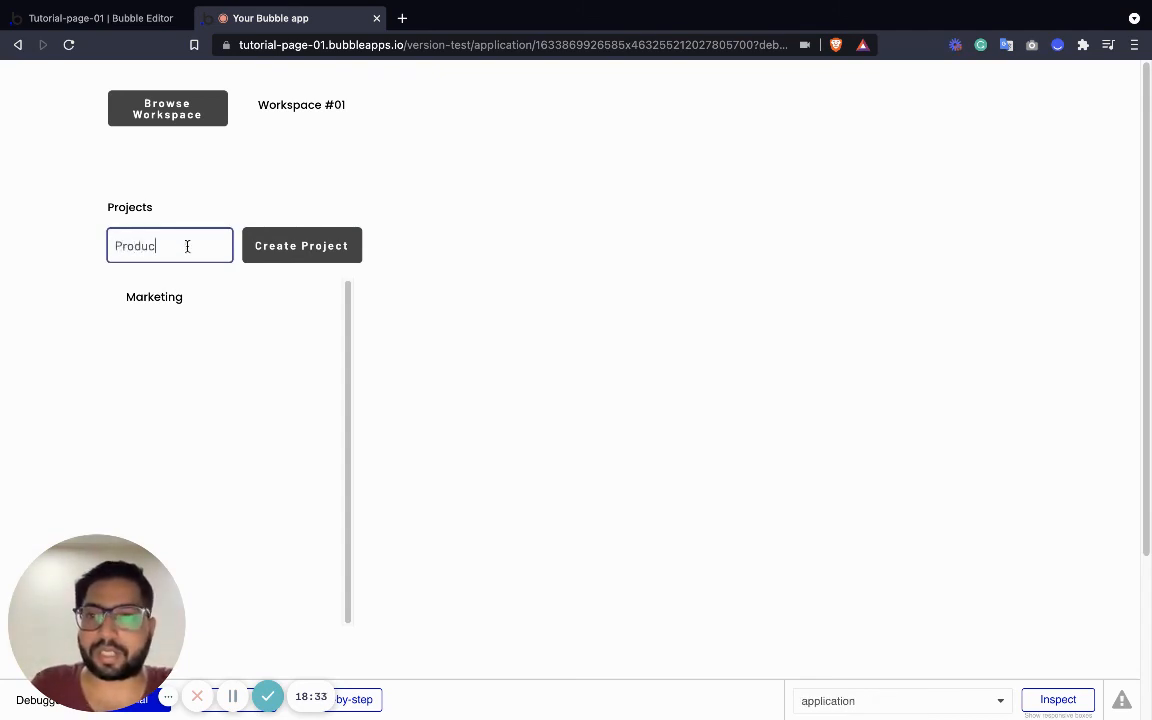
type("t")
left_click(320, 245)
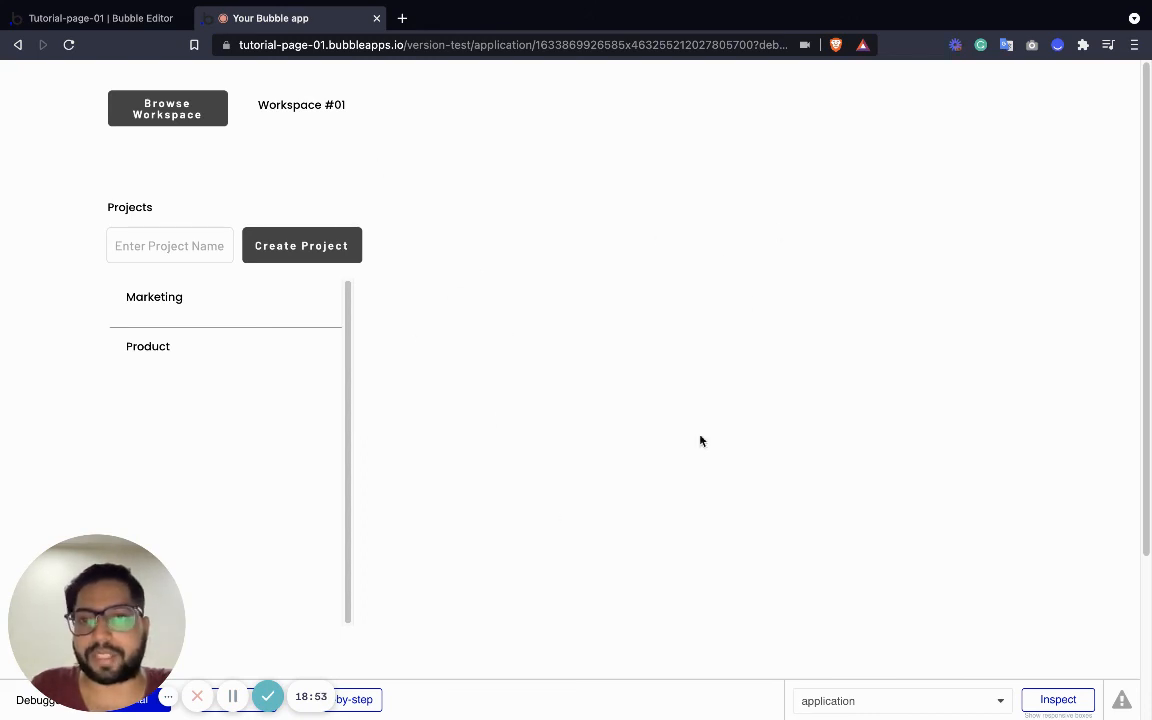
left_click(110, 18)
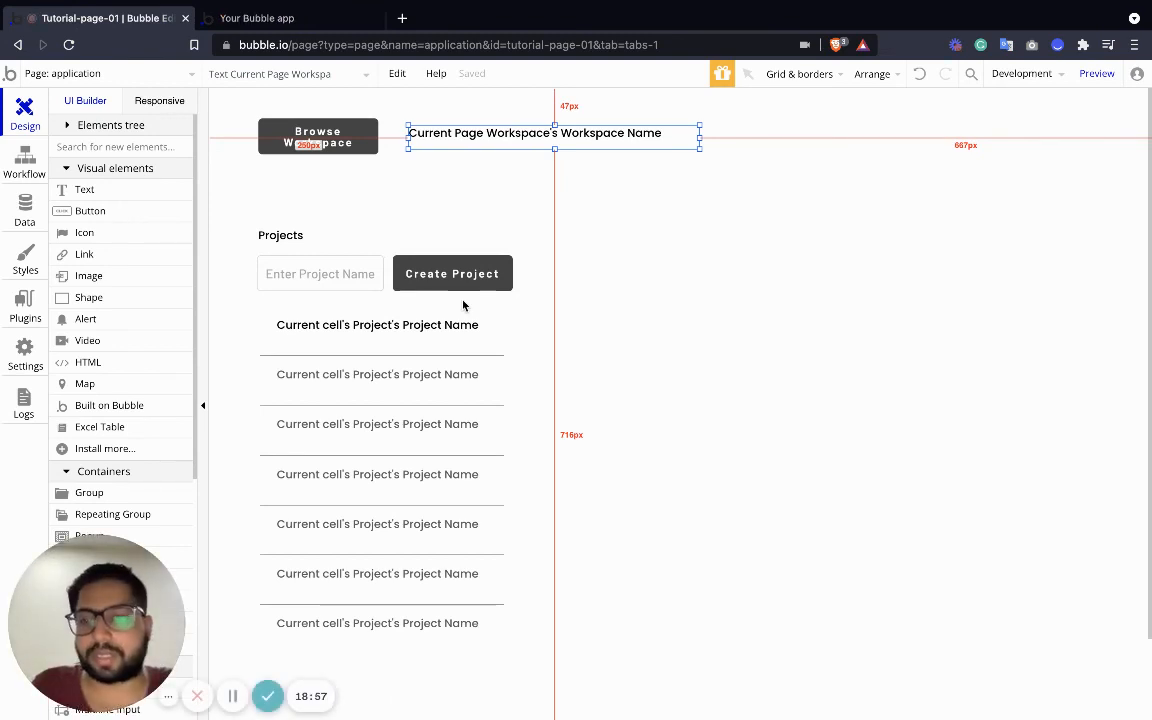